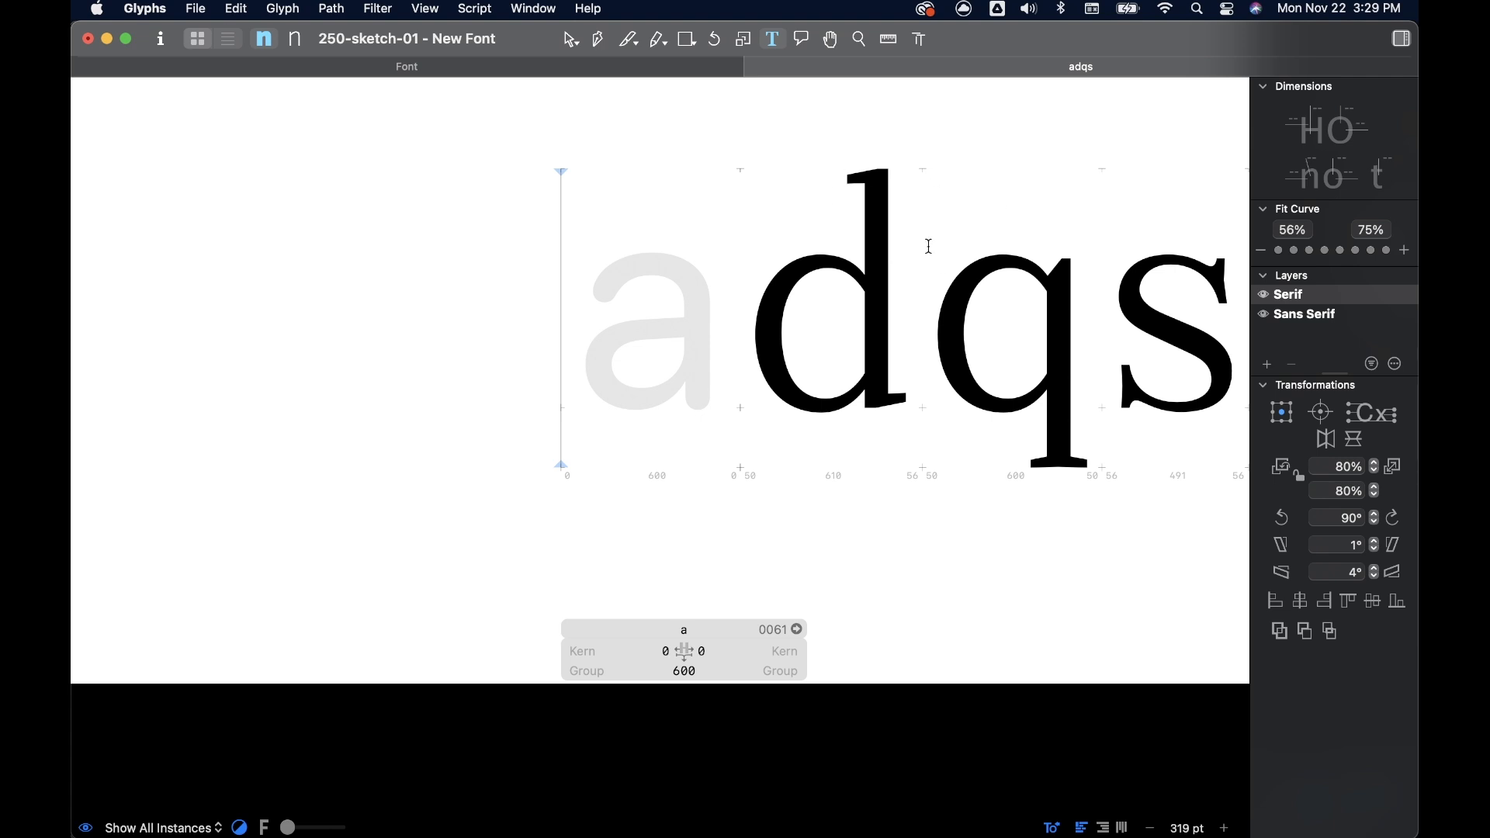
# - Copy the bowl, stem and foot serif of the d into the empty a glyph
pyautogui.doubleClick(832, 309)
pyautogui.scroll(5, 839, 250)
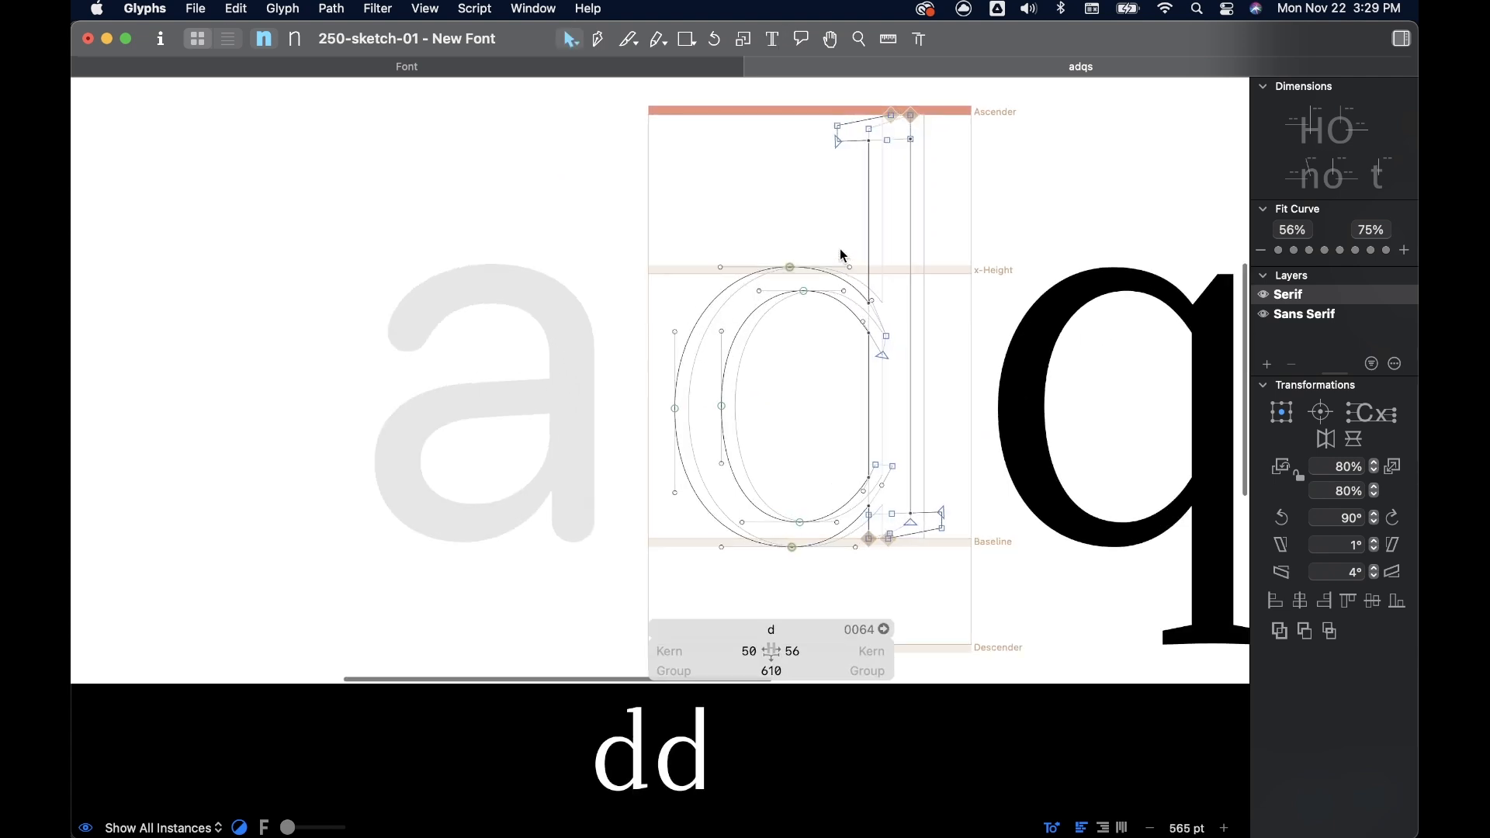
pyautogui.hscroll(2, 839, 253)
pyautogui.doubleClick(660, 274)
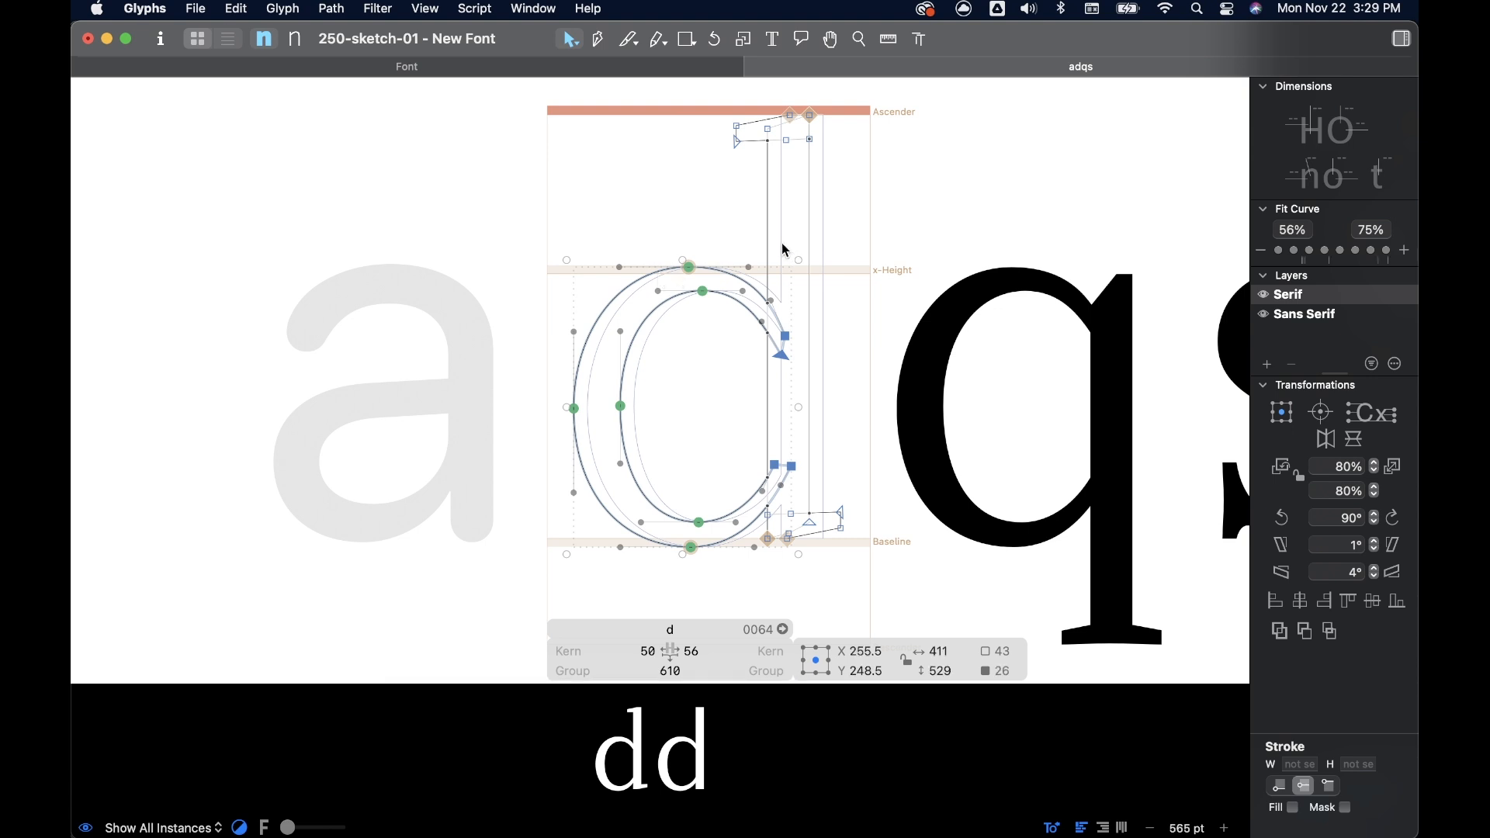
pyautogui.keyDown('shift'); pyautogui.doubleClick(812, 391); pyautogui.keyUp('shift')
pyautogui.keyDown('shift'); pyautogui.doubleClick(828, 515); pyautogui.keyUp('shift')
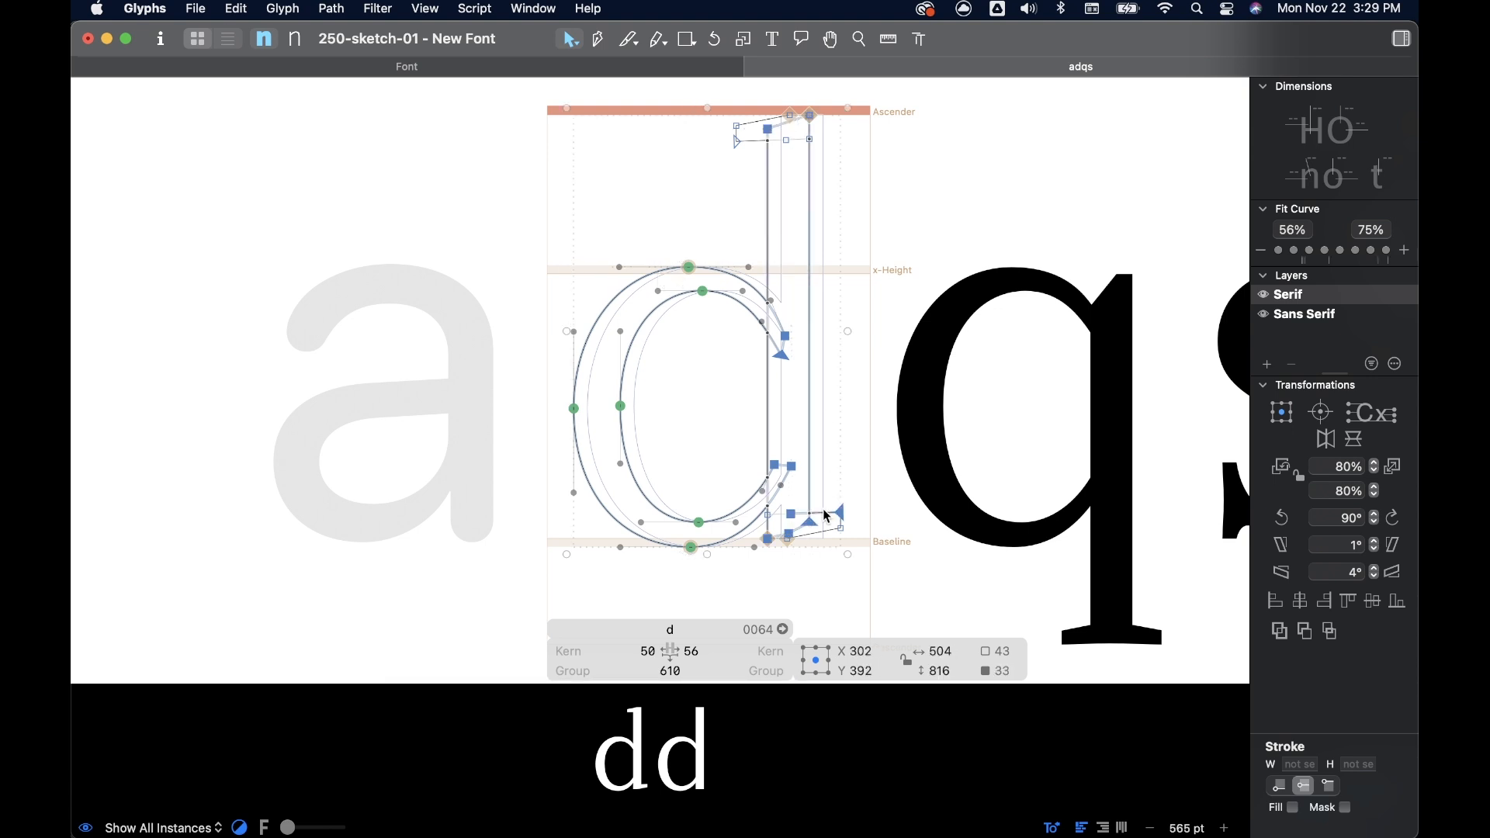
pyautogui.doubleClick(431, 384)
pyautogui.press('super+v')
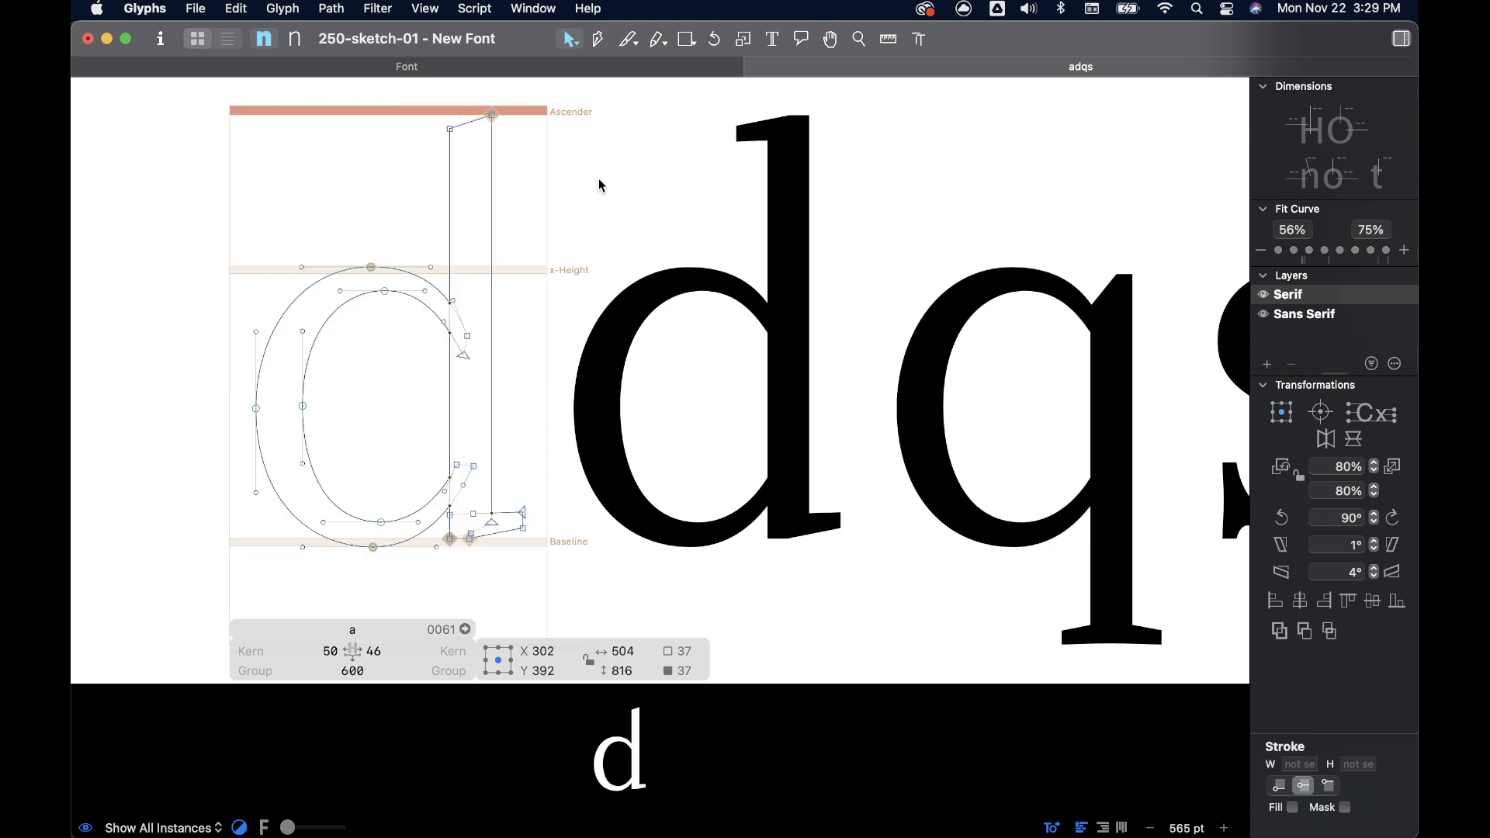
# - Copy the stem of the q into the a glyph over the existing d parts
pyautogui.doubleClick(1071, 310)
pyautogui.hscroll(3, 1071, 311)
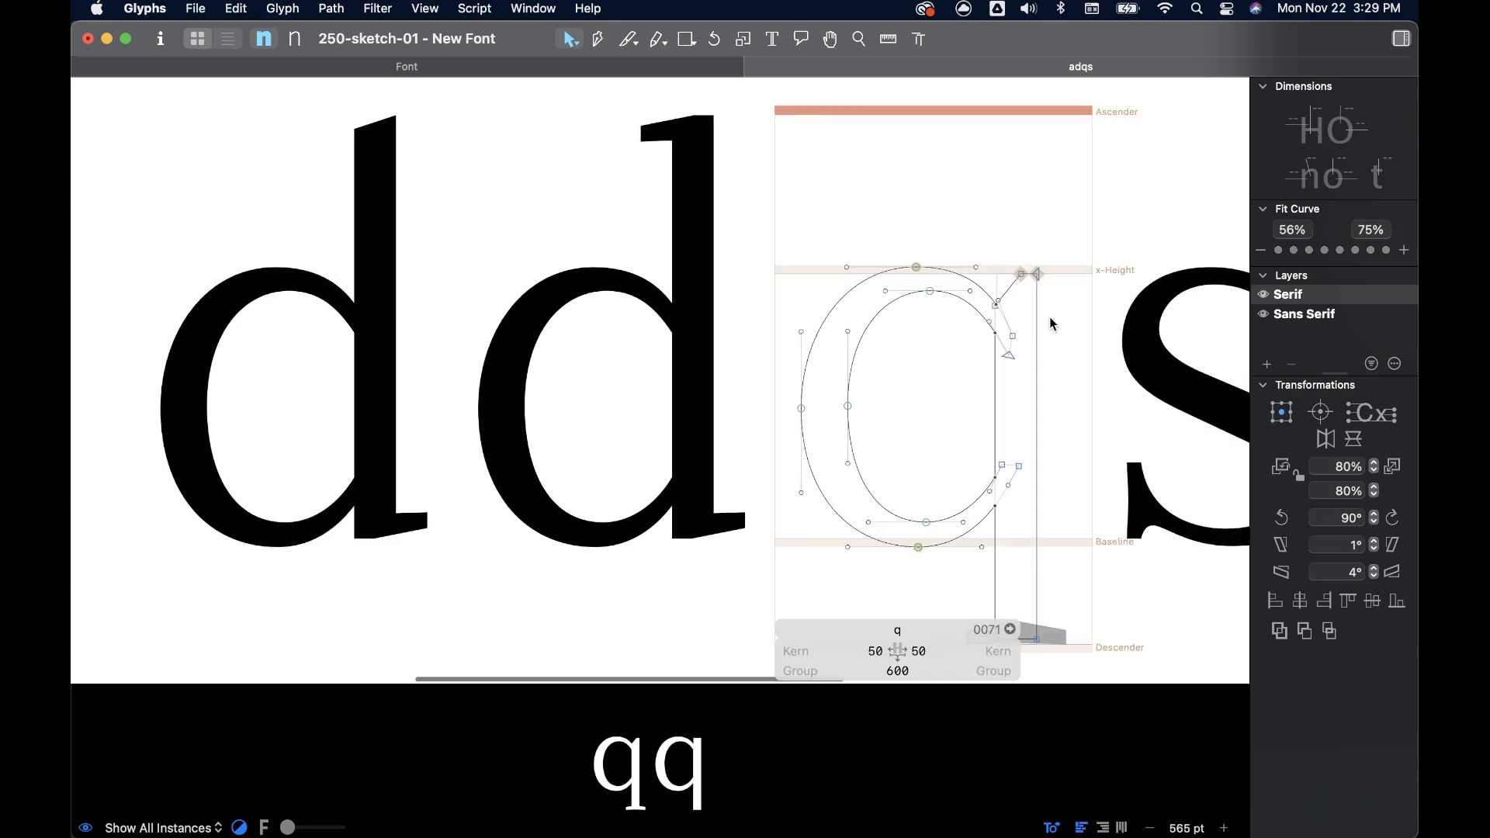
pyautogui.scroll(-3, 1045, 326)
pyautogui.doubleClick(1041, 324)
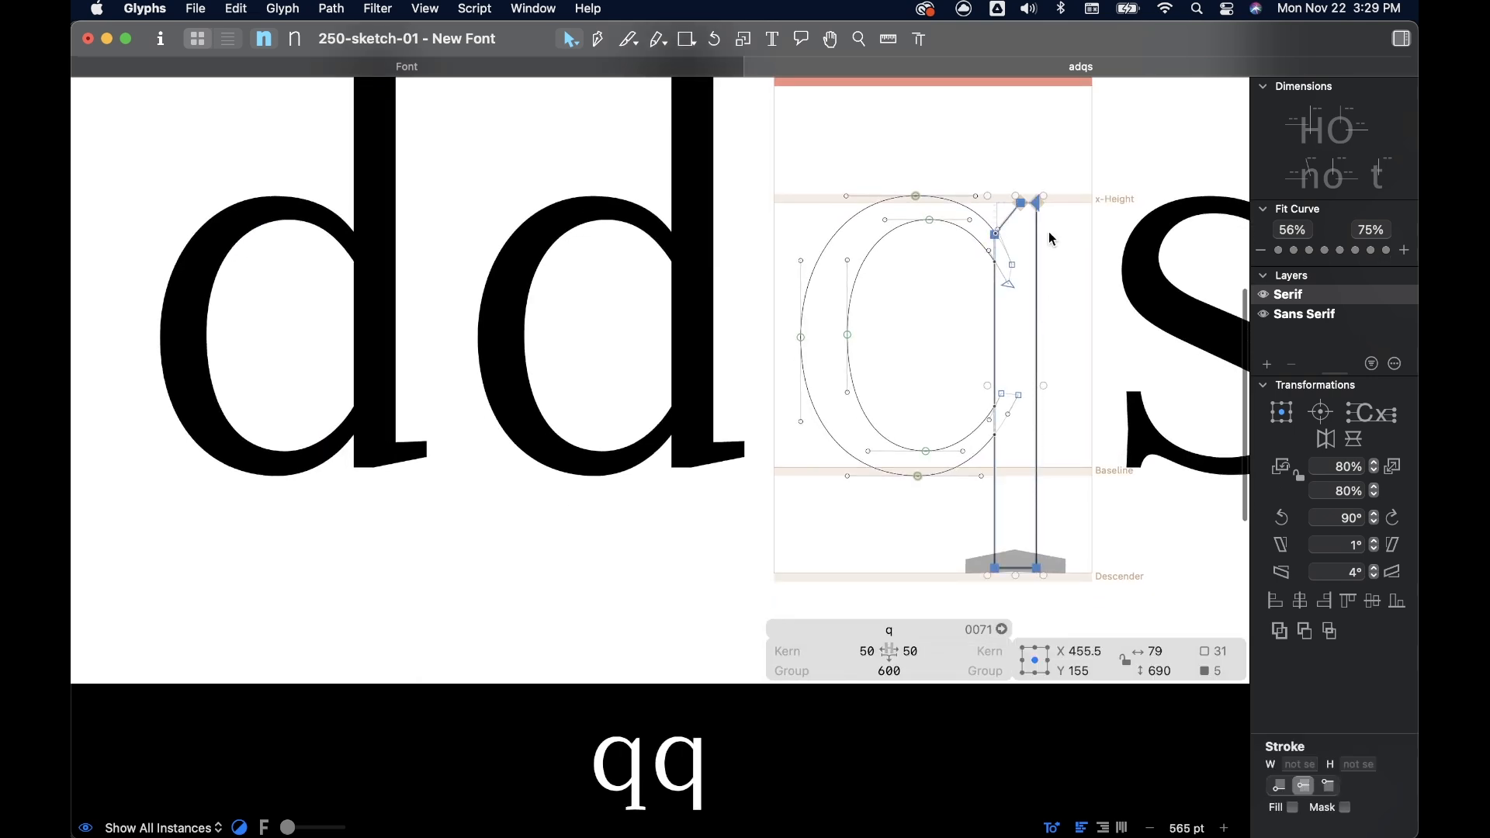
pyautogui.doubleClick(299, 301)
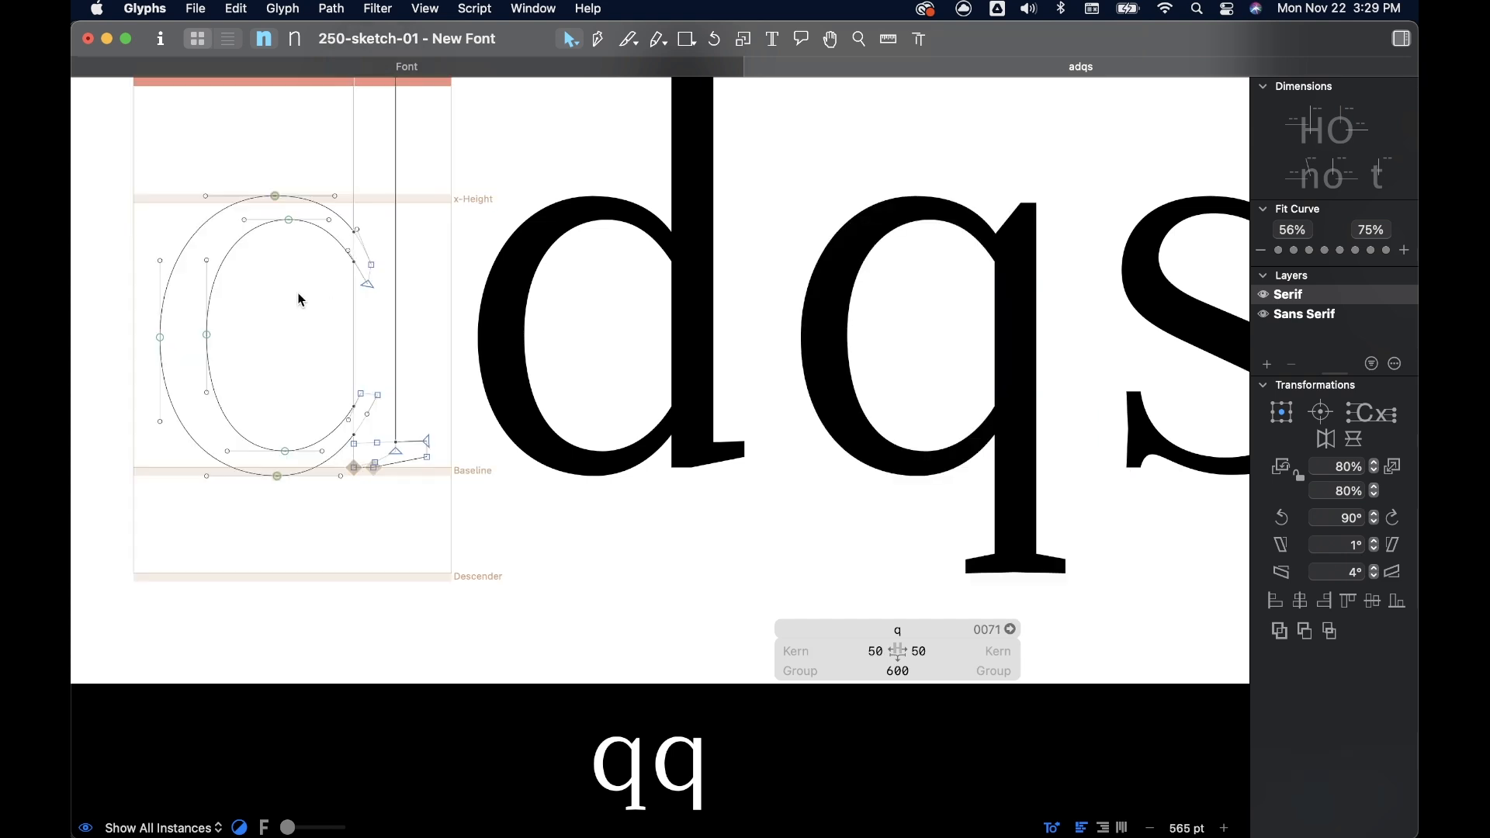
pyautogui.press('super+v')
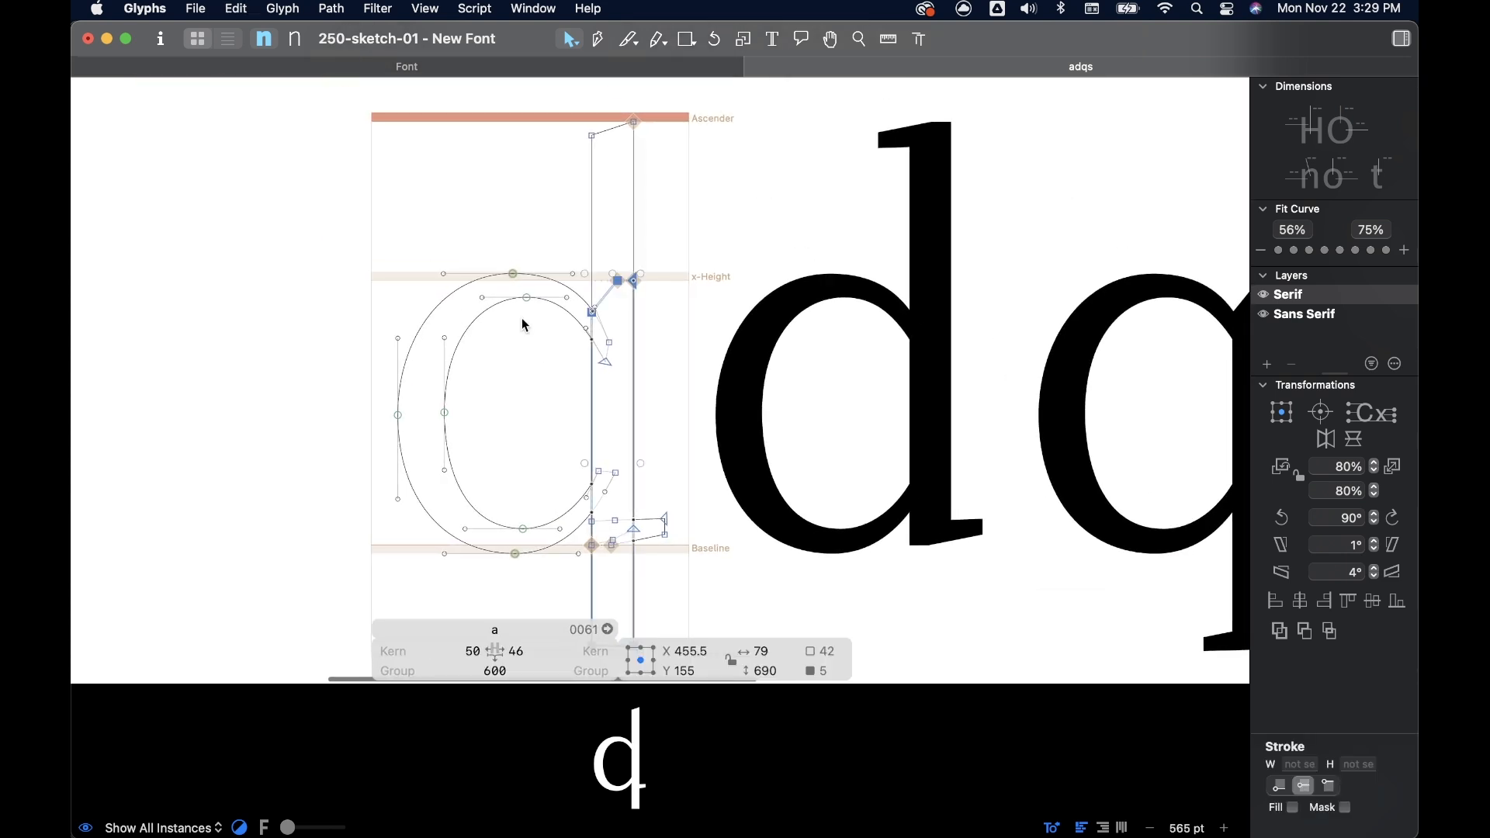
# - Shorten the pasted q stem in the a by raising its two bottom nodes to Y 20, inside the foot serif
pyautogui.scroll(-5, 623, 307)
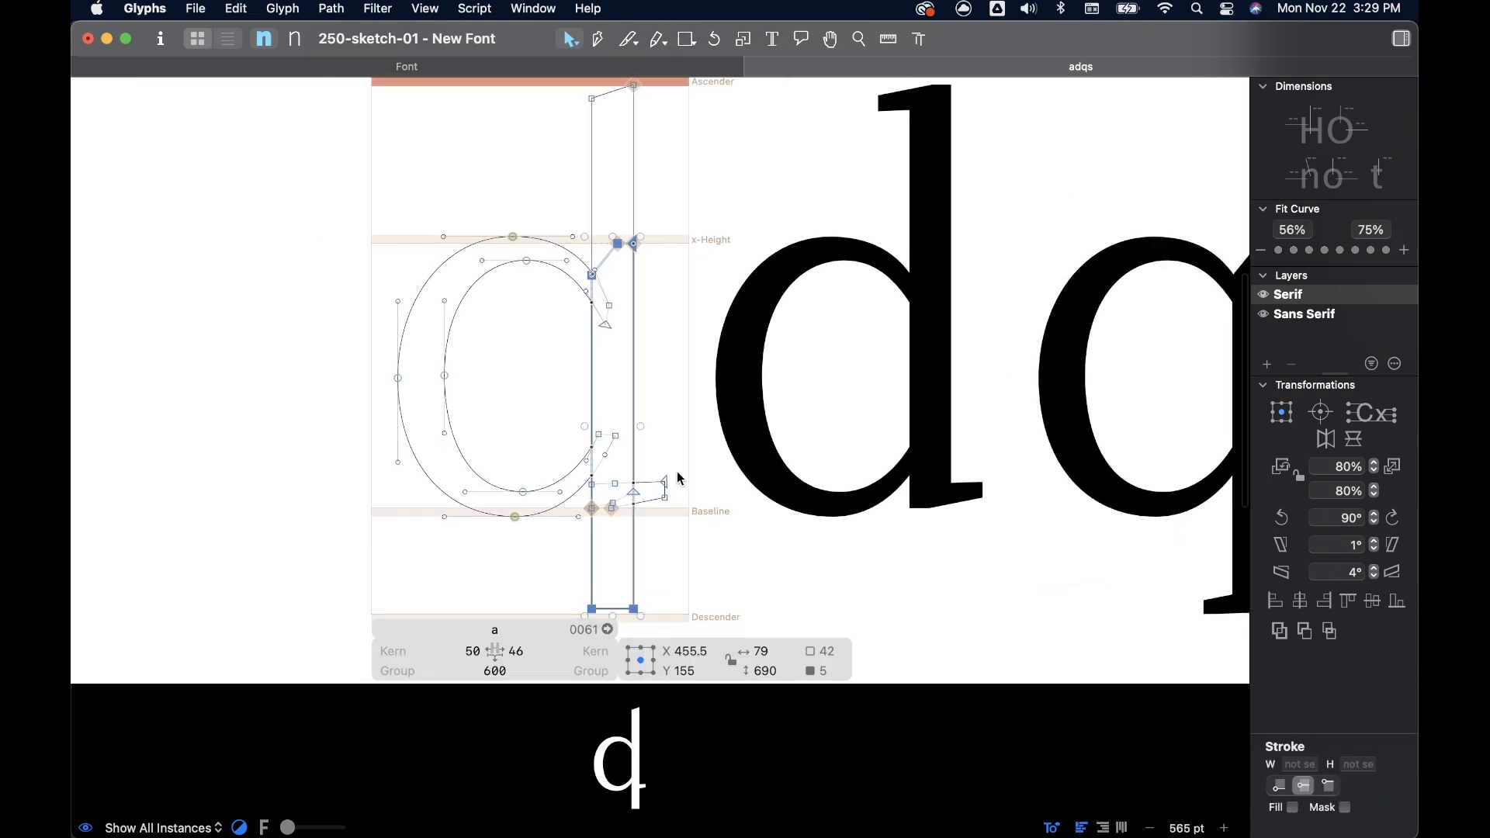
pyautogui.moveTo(677, 497)
pyautogui.mouseDown()
pyautogui.moveTo(572, 526)
pyautogui.moveTo(637, 479)
pyautogui.moveTo(638, 403)
pyautogui.mouseUp()
pyautogui.scroll(6, 638, 404)
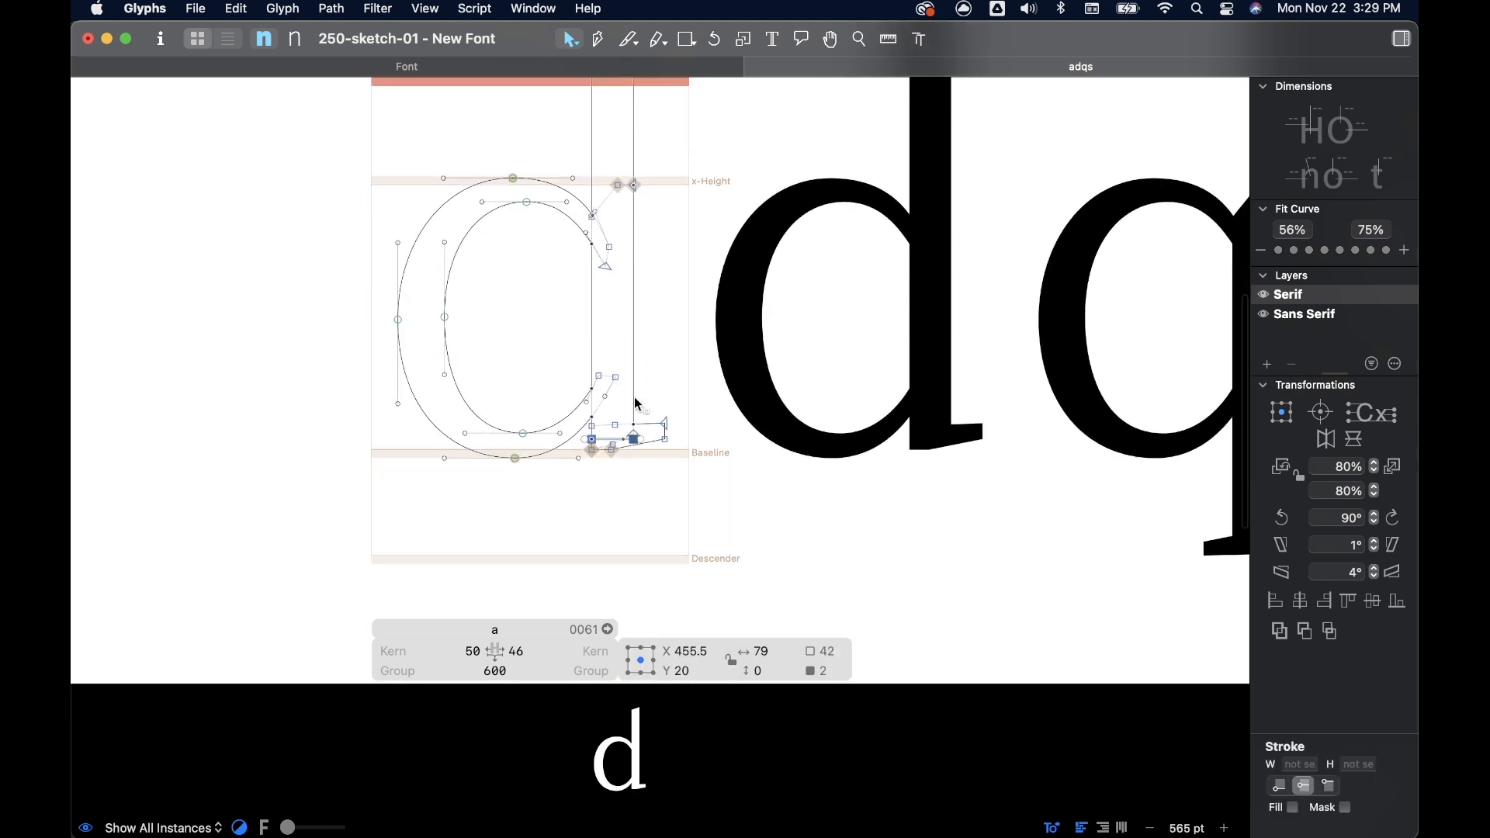
# - Delete the d's tall ascender stem from the a glyph, keeping the short q stem
pyautogui.scroll(10, 638, 404)
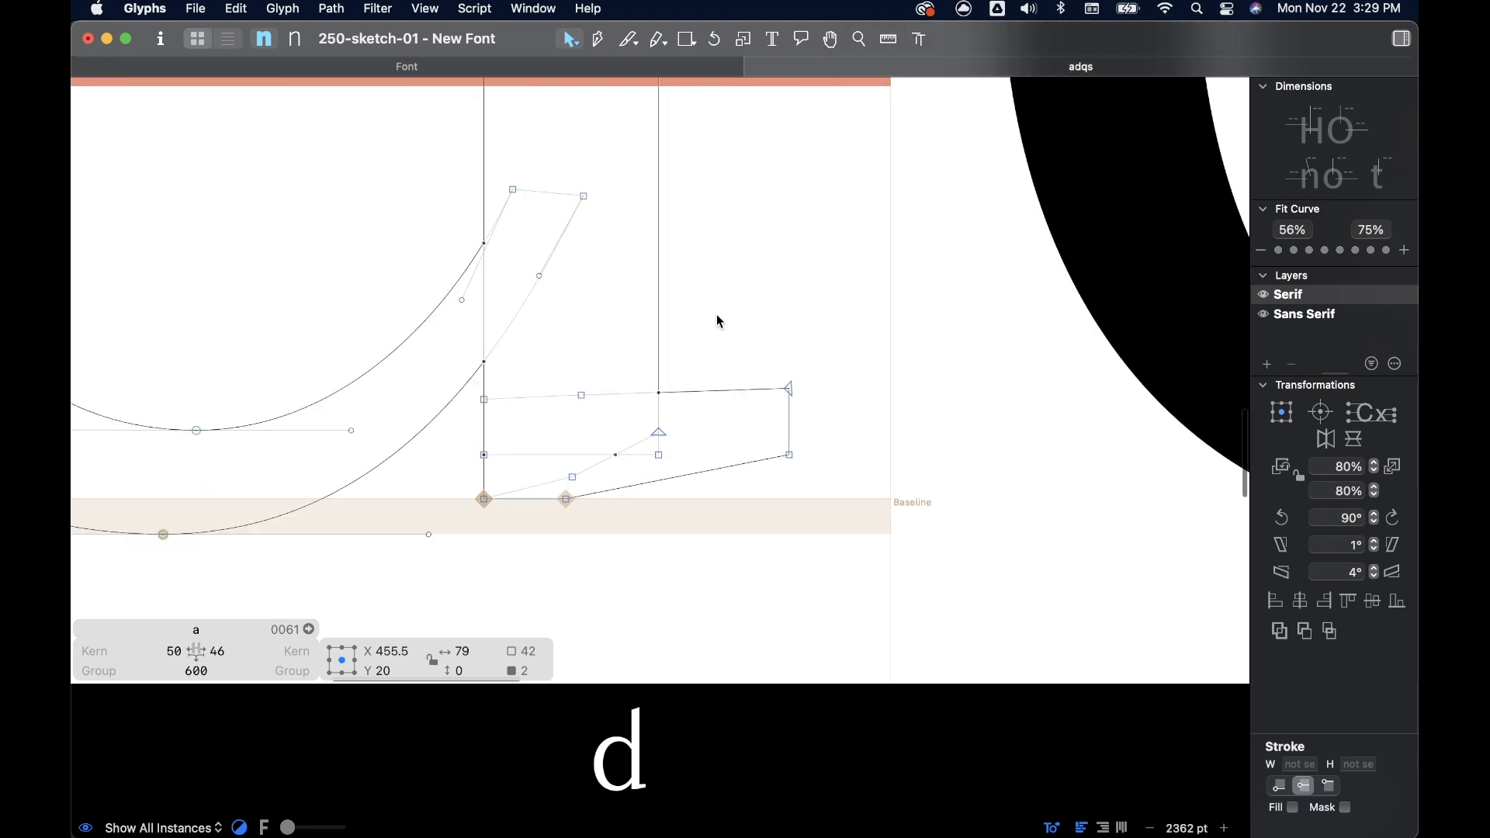
pyautogui.scroll(-8, 716, 318)
pyautogui.scroll(1, 716, 322)
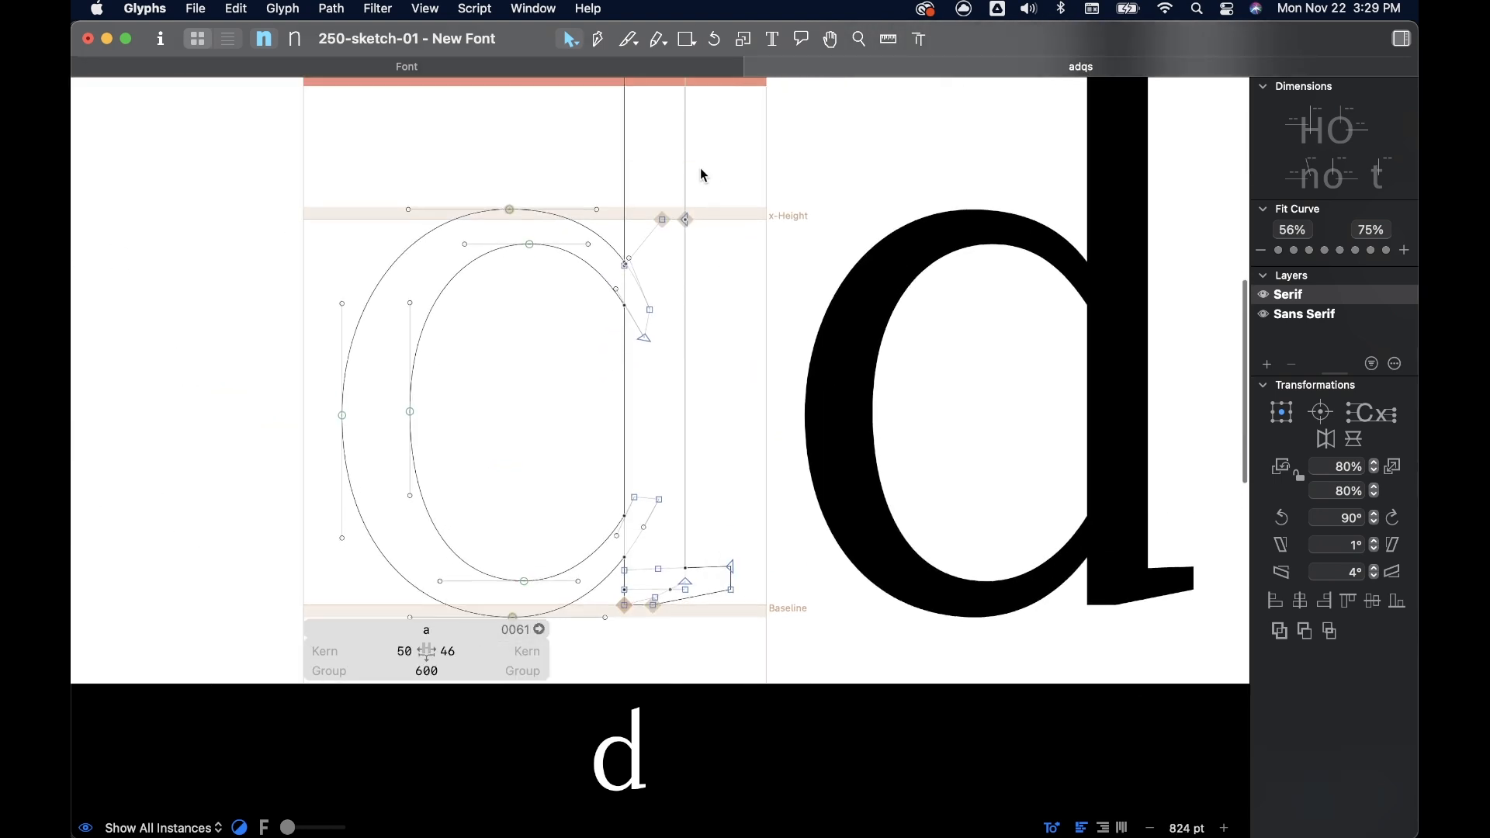
pyautogui.click(685, 166)
pyautogui.press('Delete')
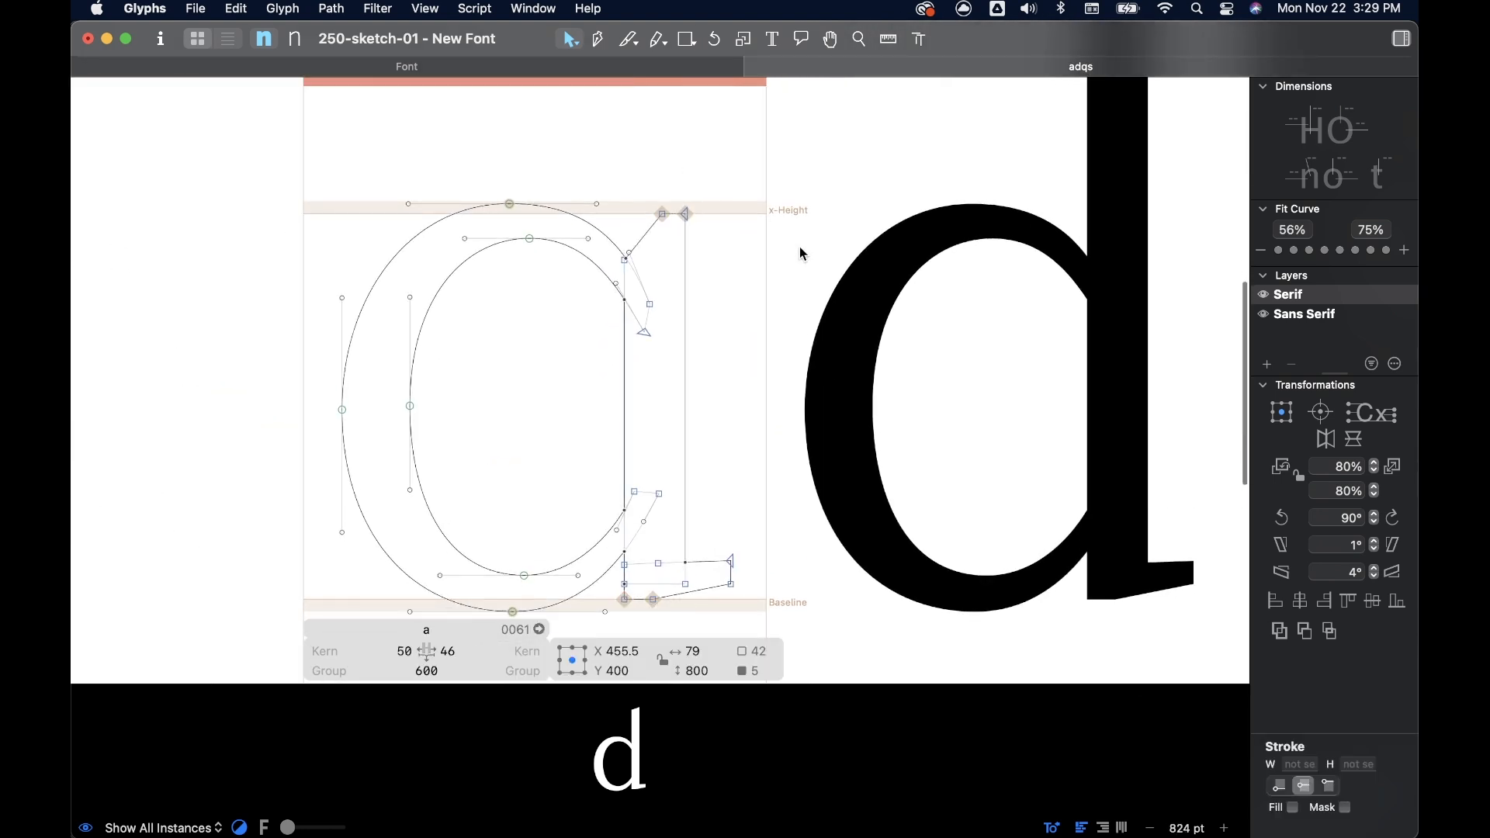
pyautogui.scroll(-5, 743, 263)
pyautogui.scroll(1, 748, 248)
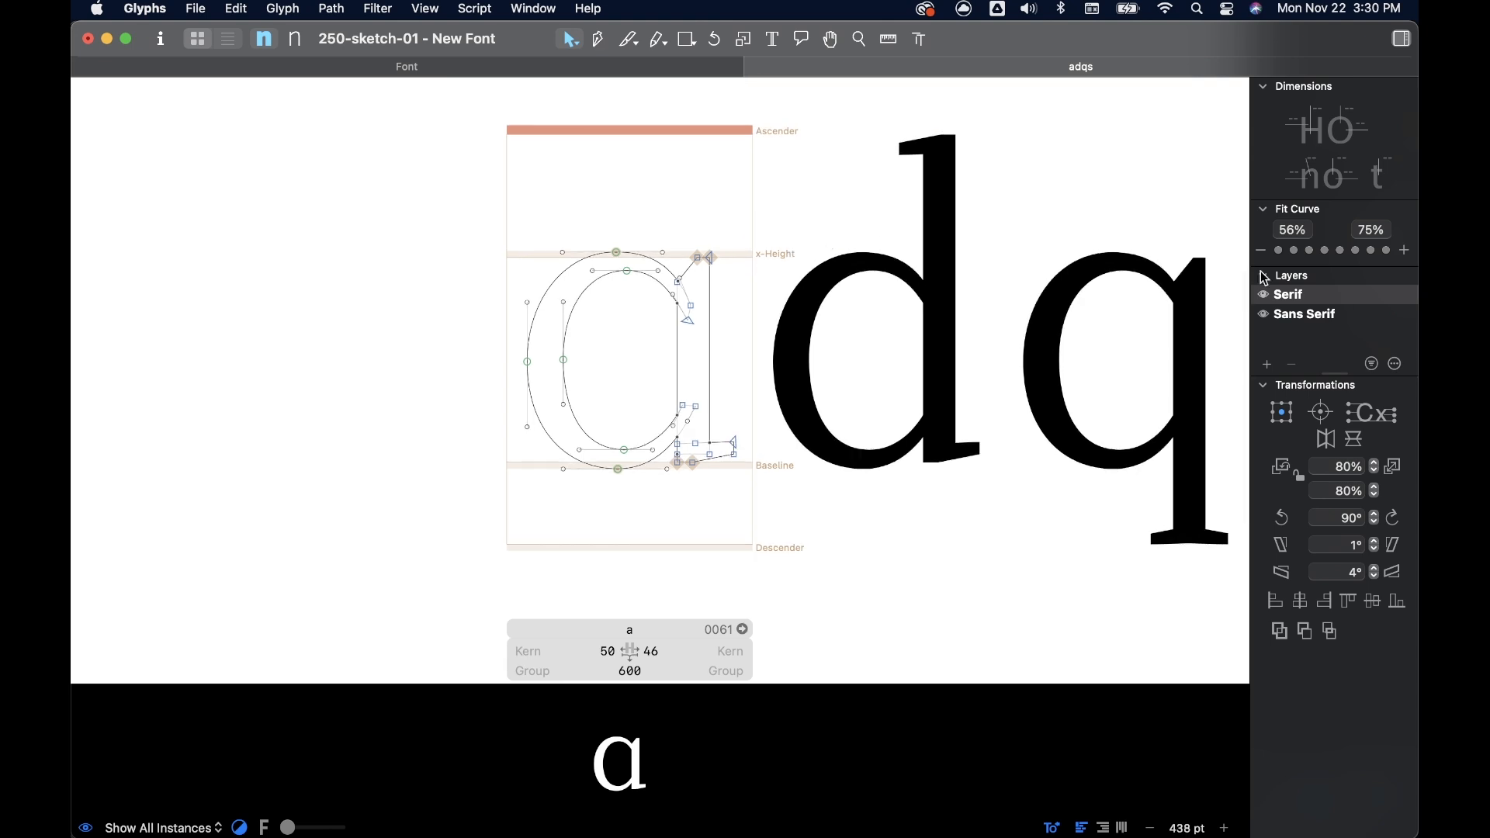
# - Switch the d and q glyphs to the Sans Serif layer and return the a glyph to the Serif layer
pyautogui.click(1306, 314)
pyautogui.doubleClick(838, 241)
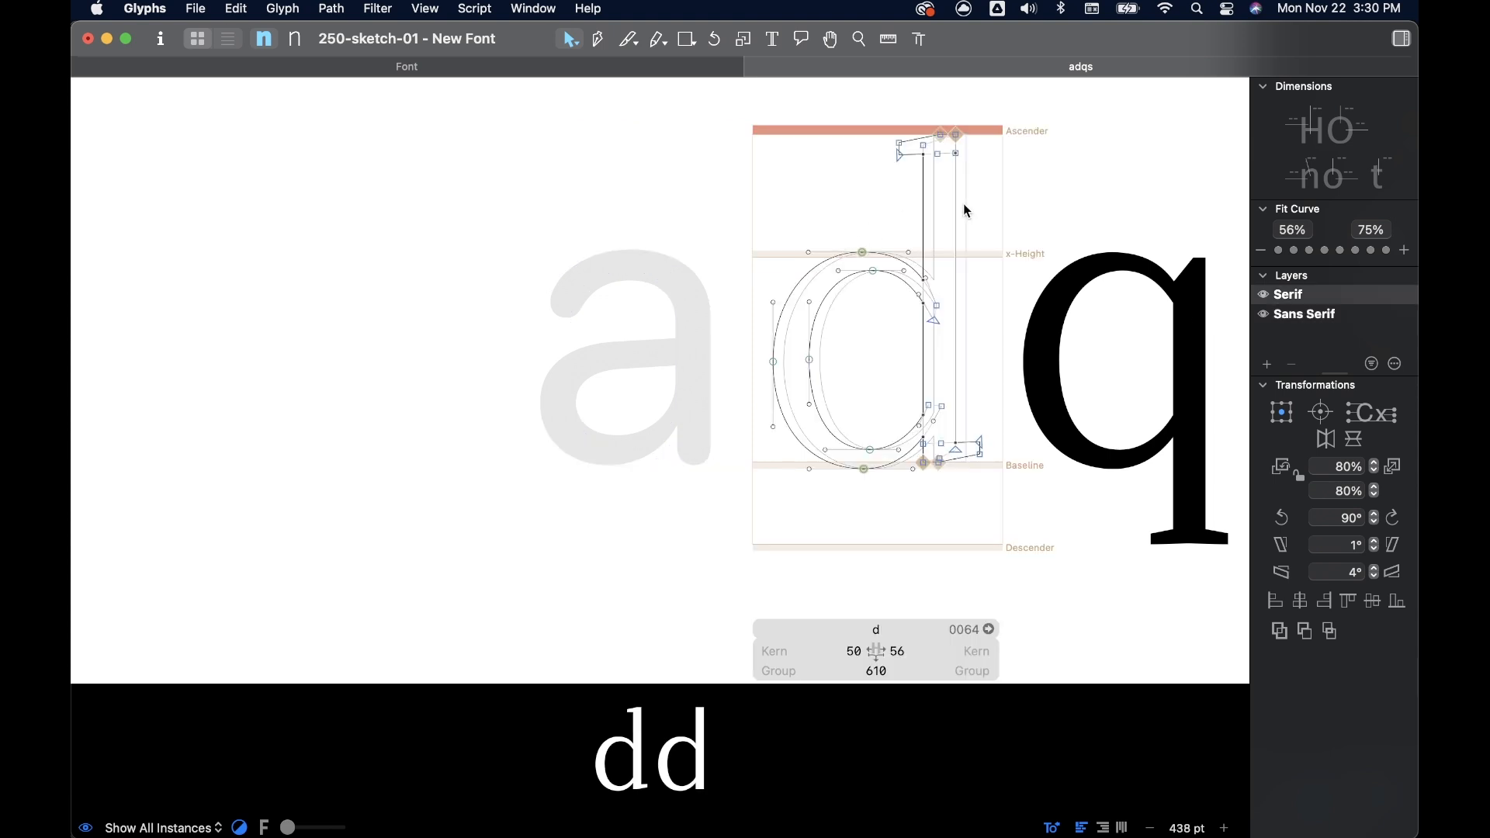
pyautogui.doubleClick(1038, 260)
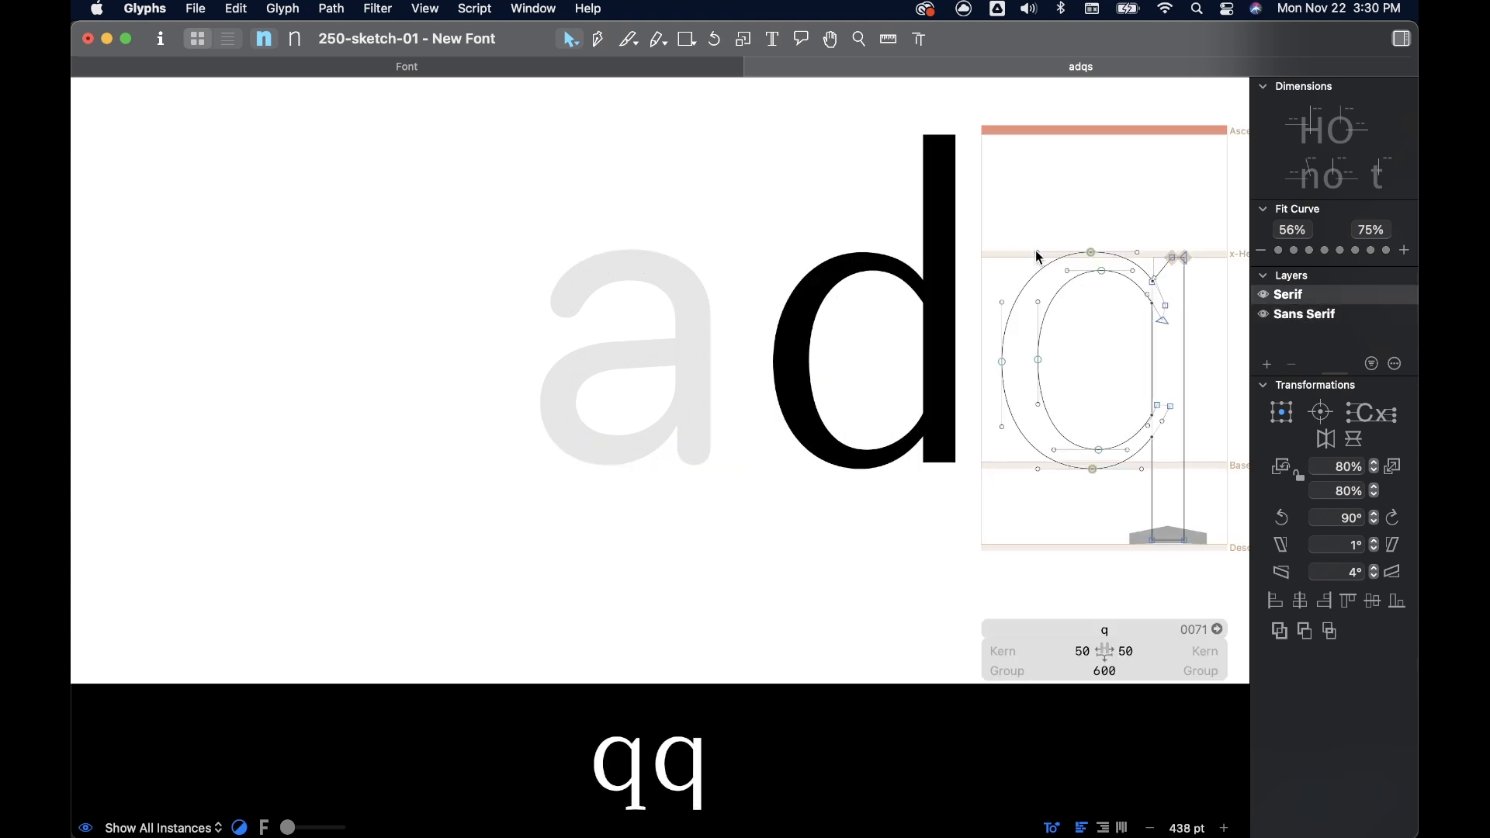
pyautogui.click(1300, 318)
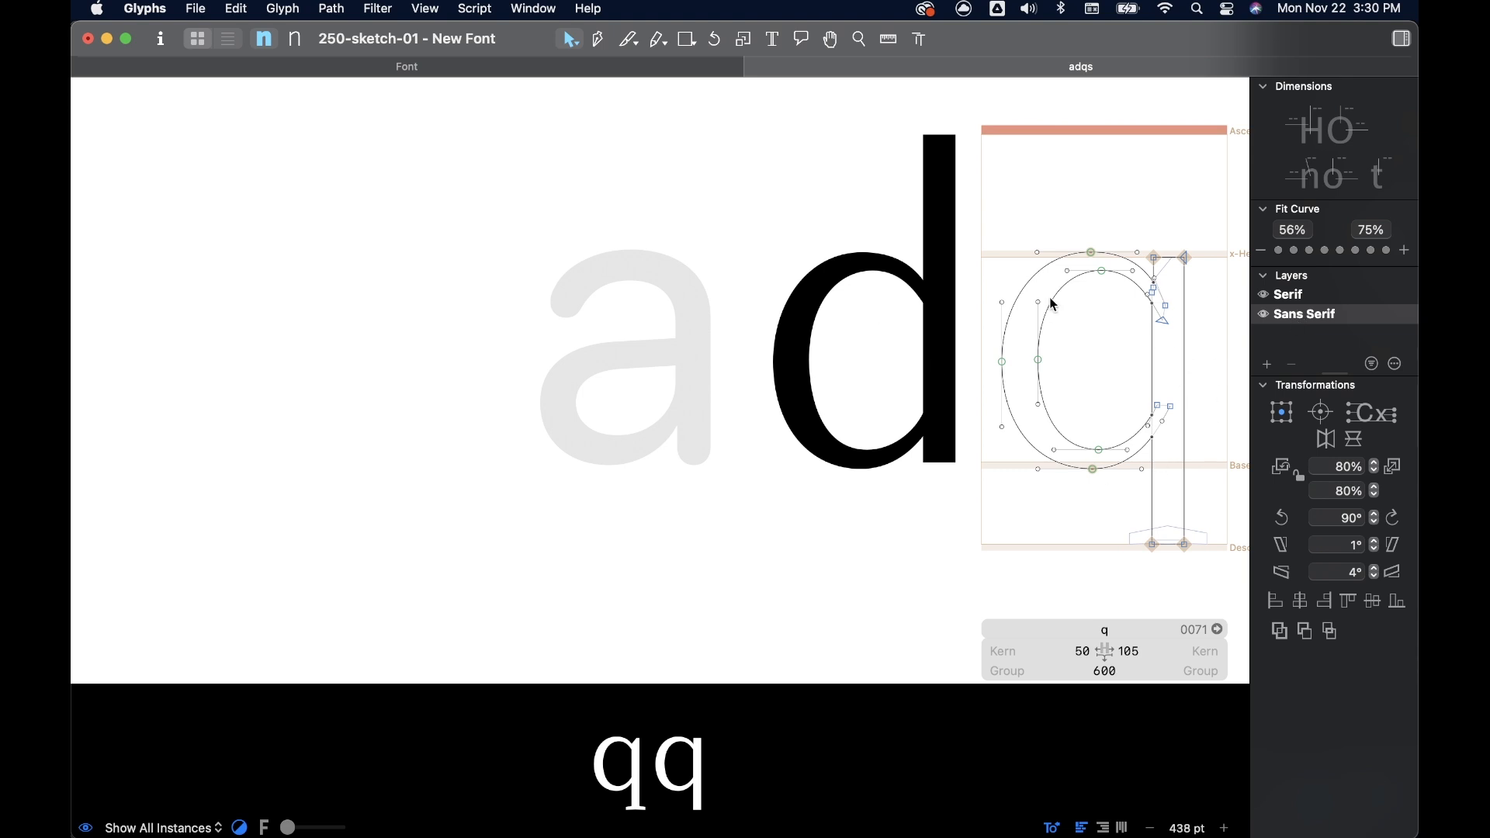
pyautogui.doubleClick(653, 316)
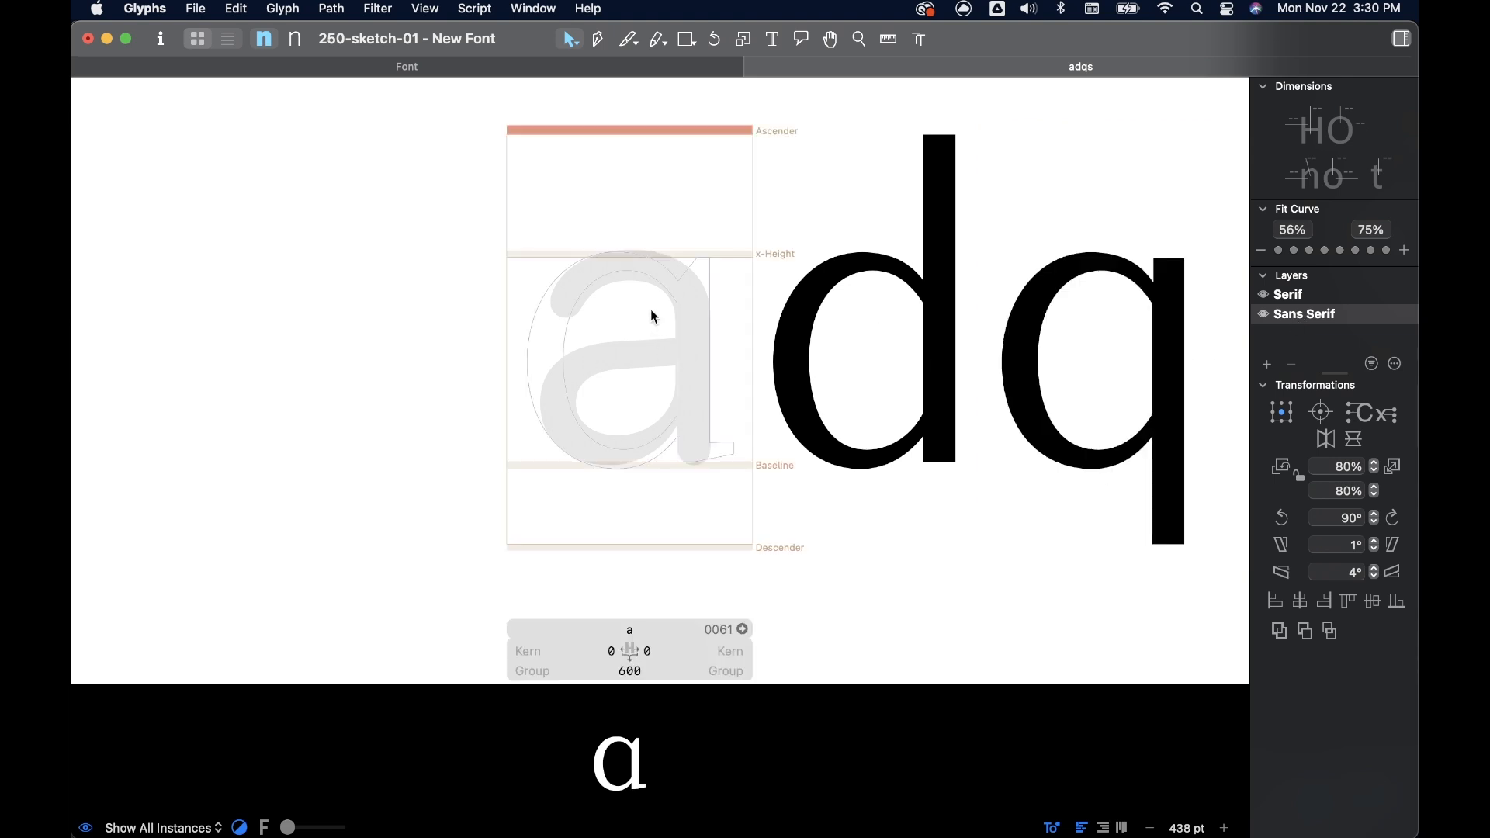
pyautogui.click(1302, 293)
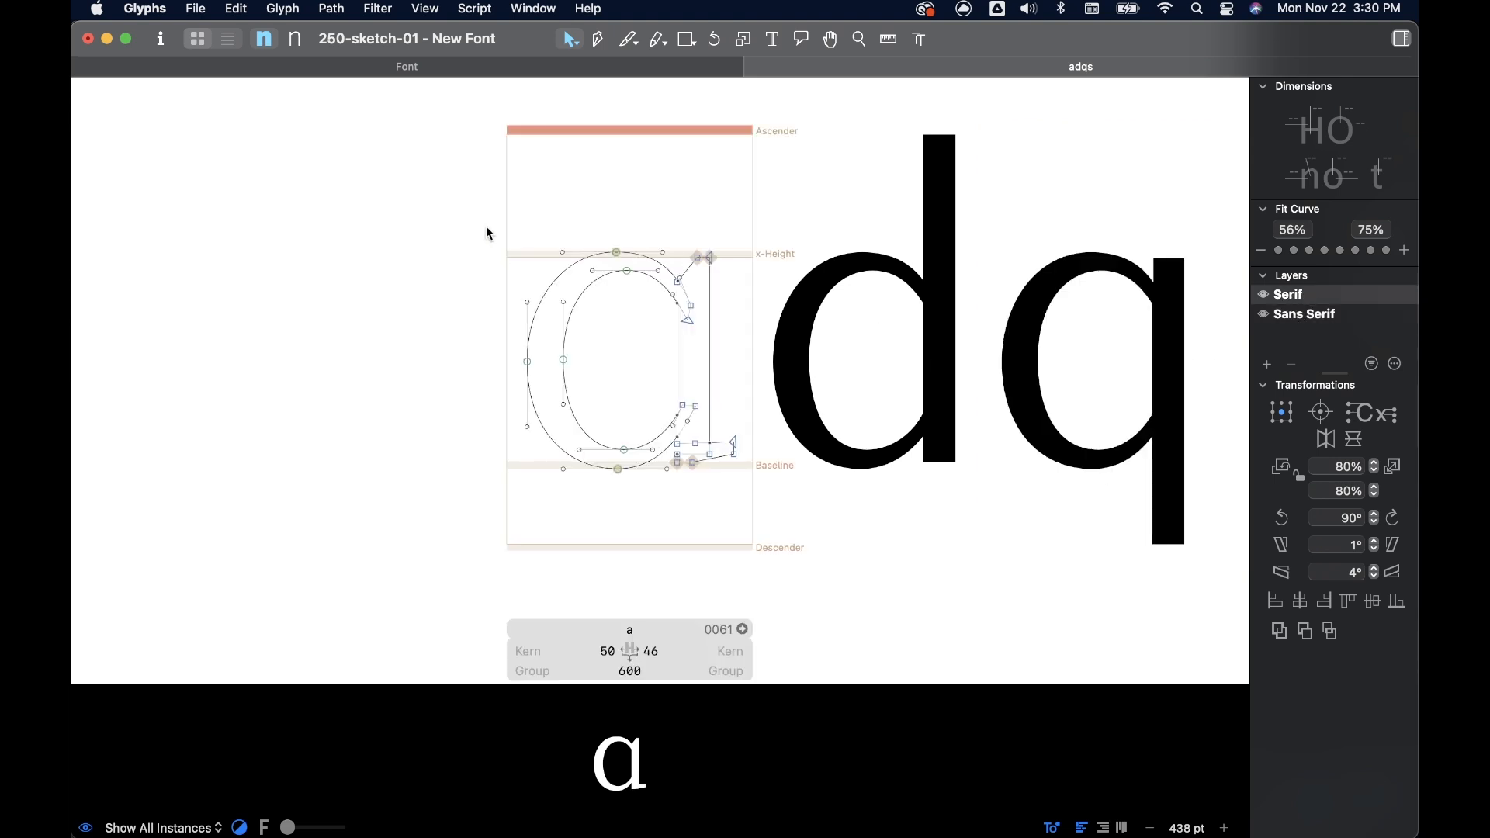
# - Examine the new a beside d, q and s at a small text size and in close-up
pyautogui.scroll(-5, 513, 226)
pyautogui.press('space')
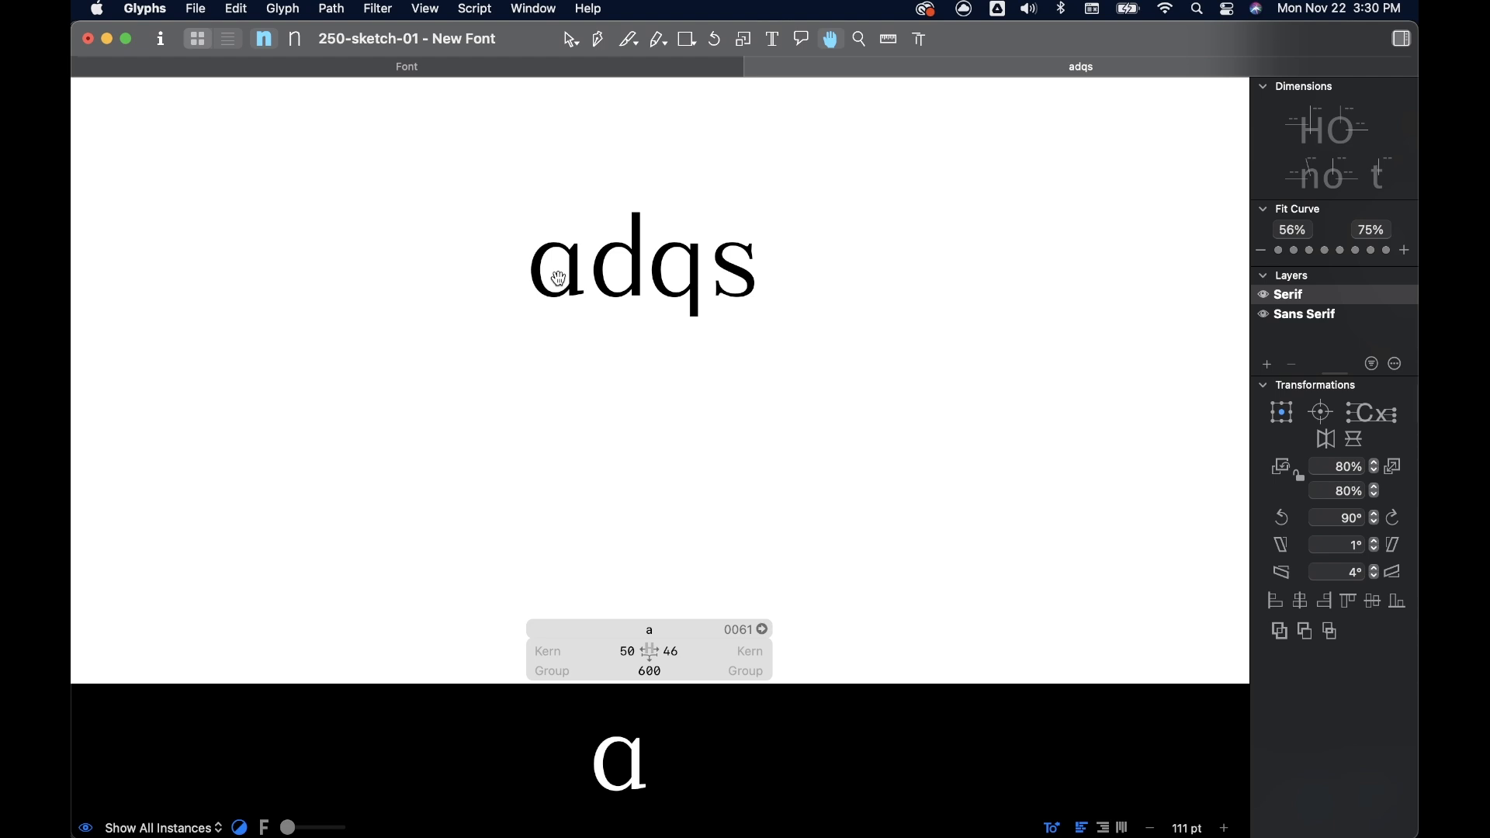
pyautogui.press('super+0')
pyautogui.scroll(1, 558, 278)
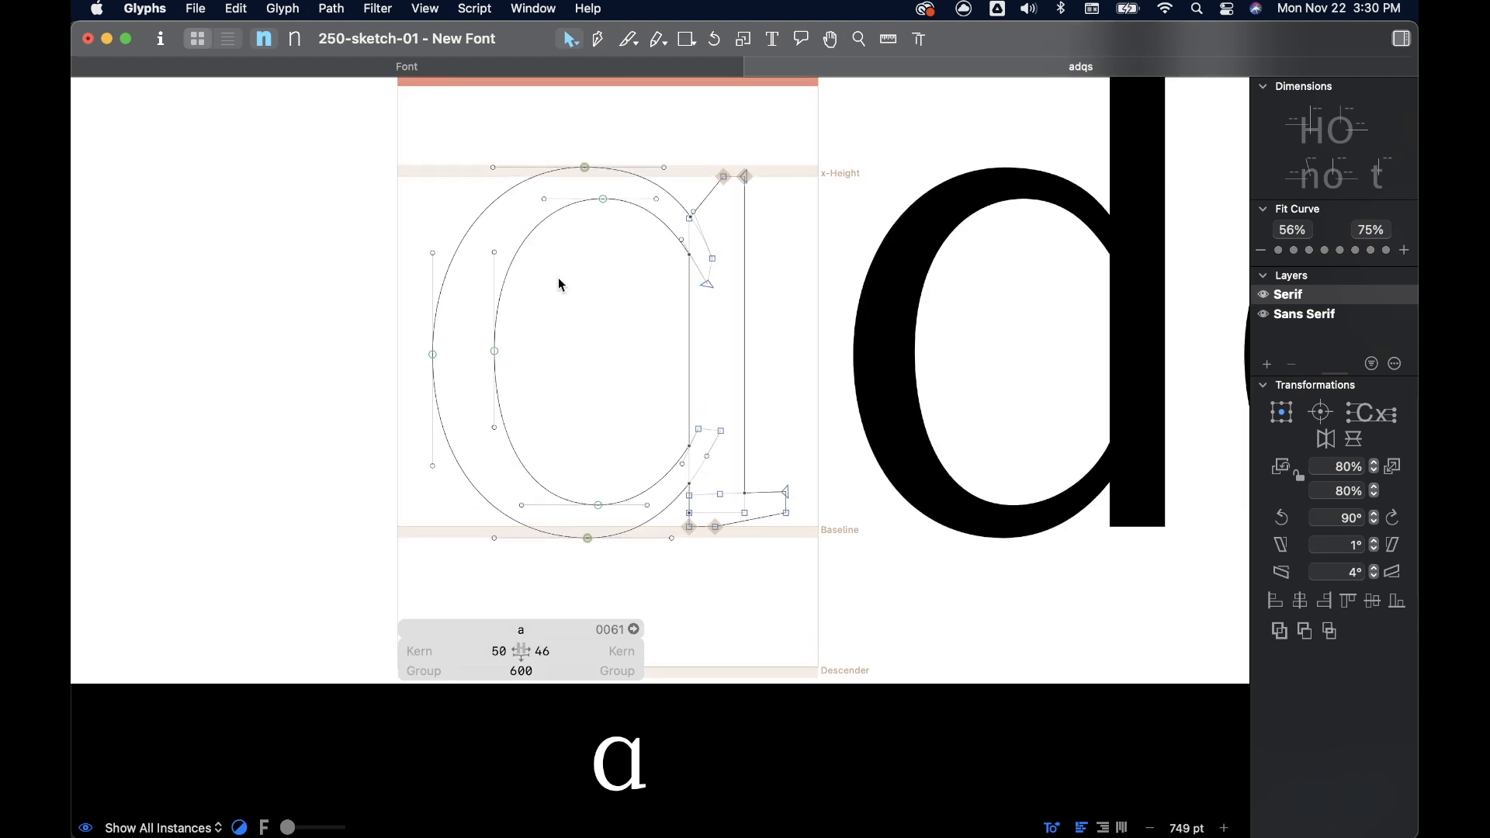
pyautogui.scroll(-3, 559, 272)
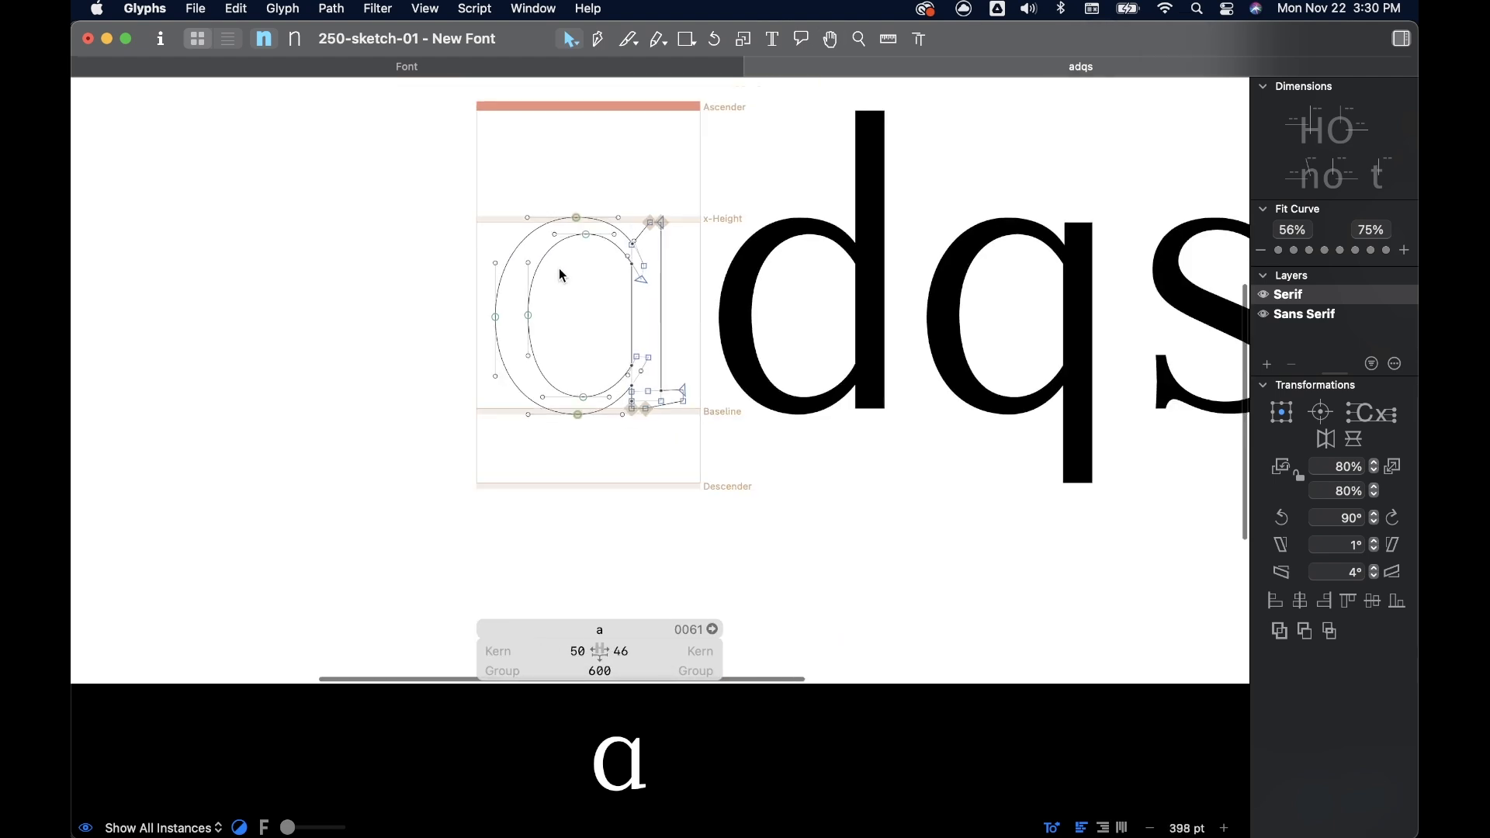
pyautogui.hscroll(3, 560, 274)
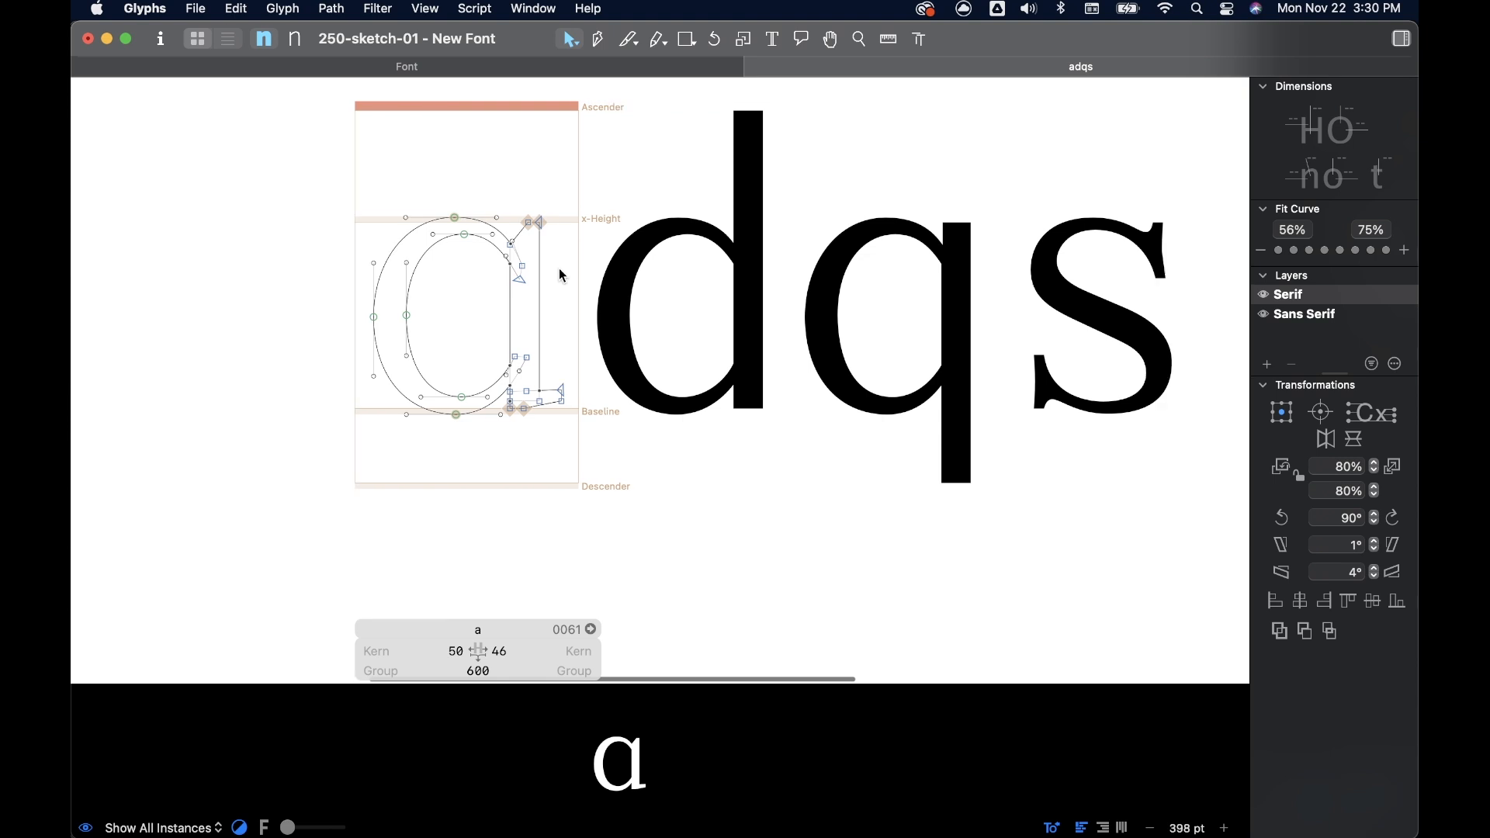
# - Copy the complete outline of the s into the a glyph
pyautogui.doubleClick(1084, 298)
pyautogui.hscroll(3, 1090, 295)
pyautogui.scroll(3, 1032, 264)
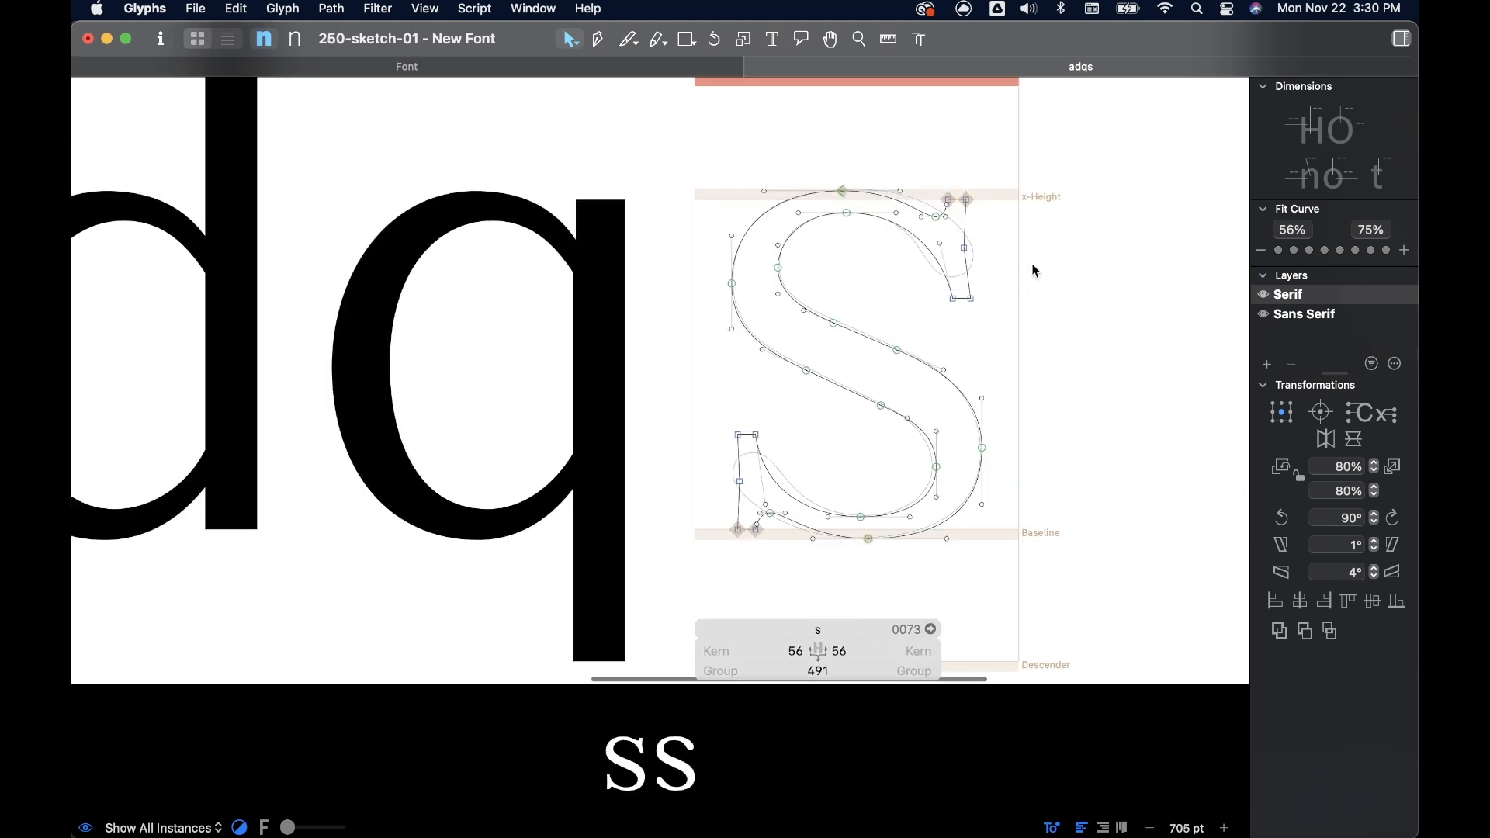
pyautogui.moveTo(737, 159); pyautogui.dragTo(1108, 579)
pyautogui.scroll(-3, 1087, 489)
pyautogui.hscroll(-3, 854, 458)
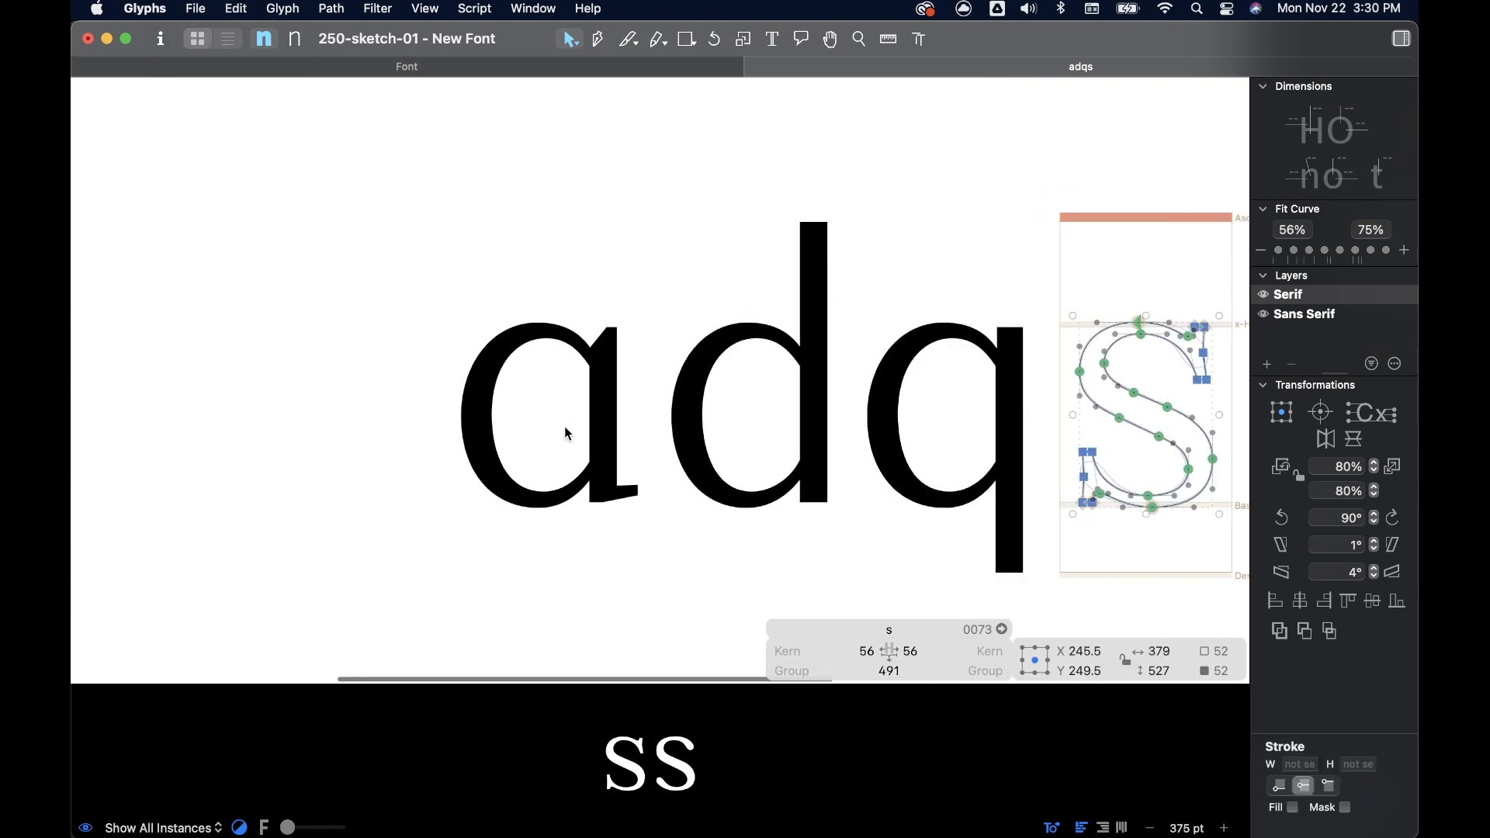
pyautogui.doubleClick(547, 415)
pyautogui.scroll(3, 548, 416)
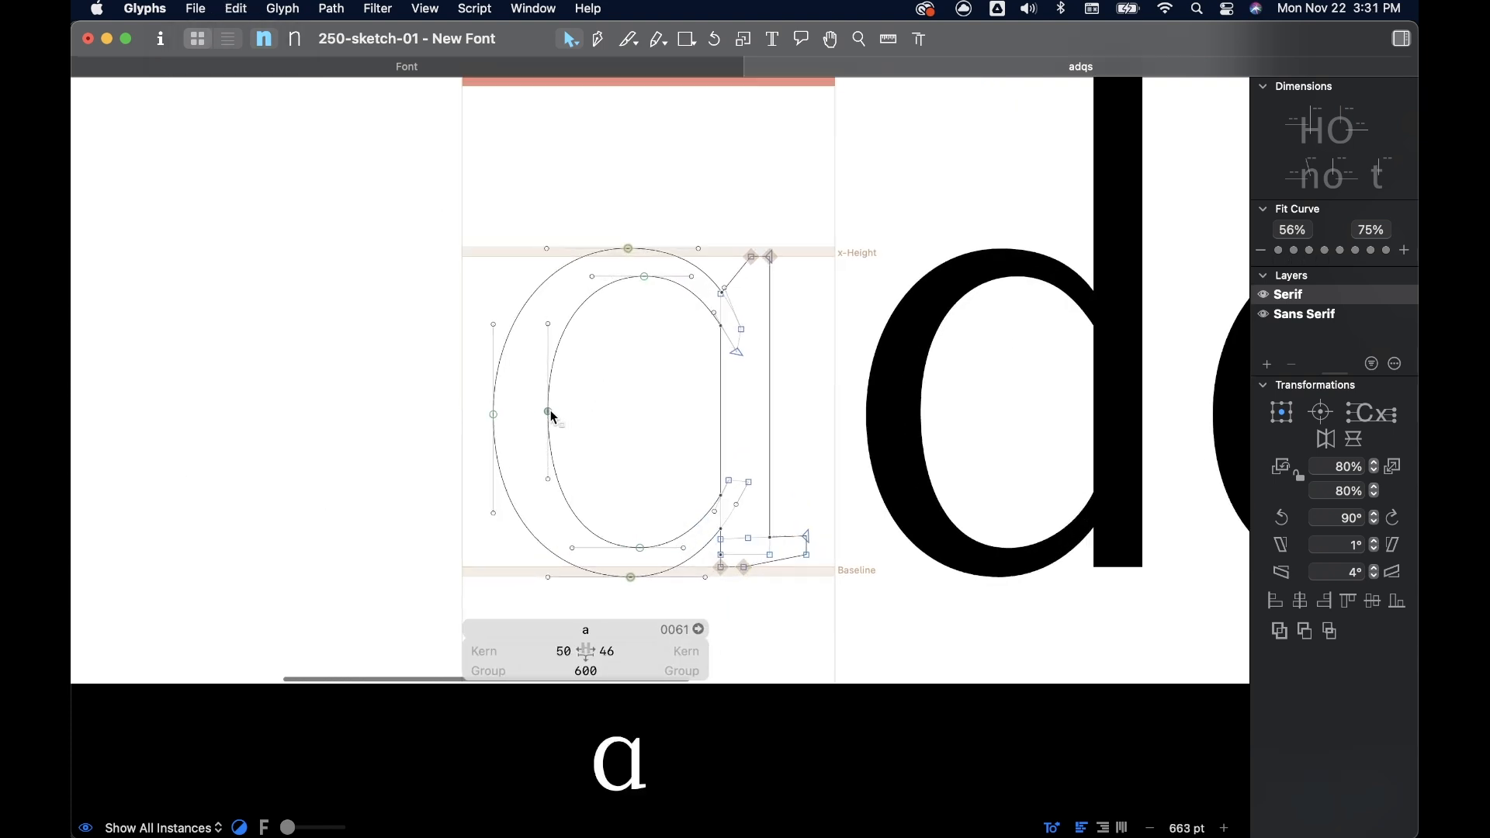
pyautogui.press('super+v')
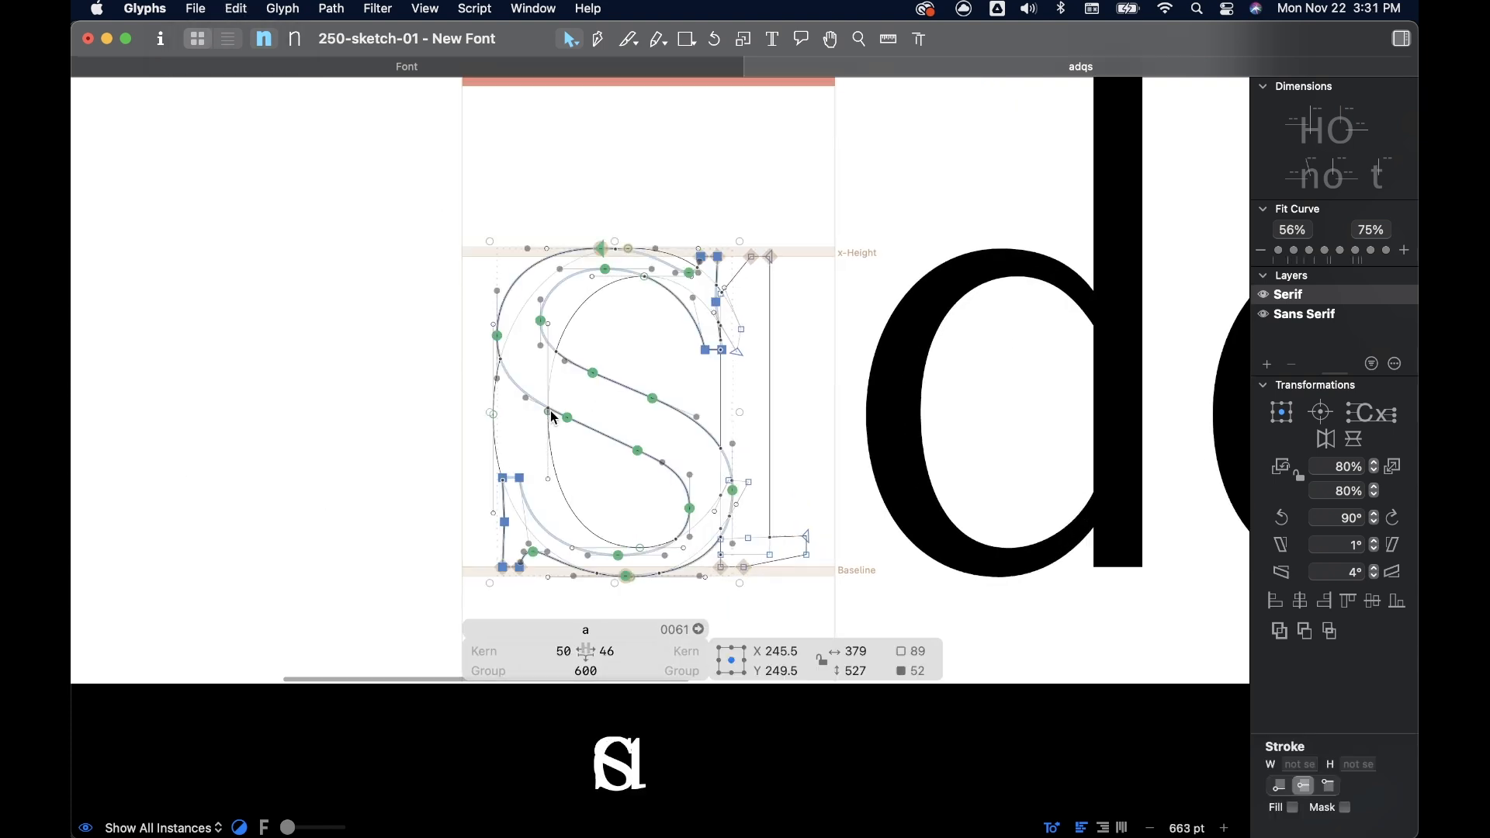
# - Delete the d's bowl from the a glyph, keeping the s outline and the stem
pyautogui.click(571, 454)
pyautogui.doubleClick(556, 464)
pyautogui.press('BackSpace')
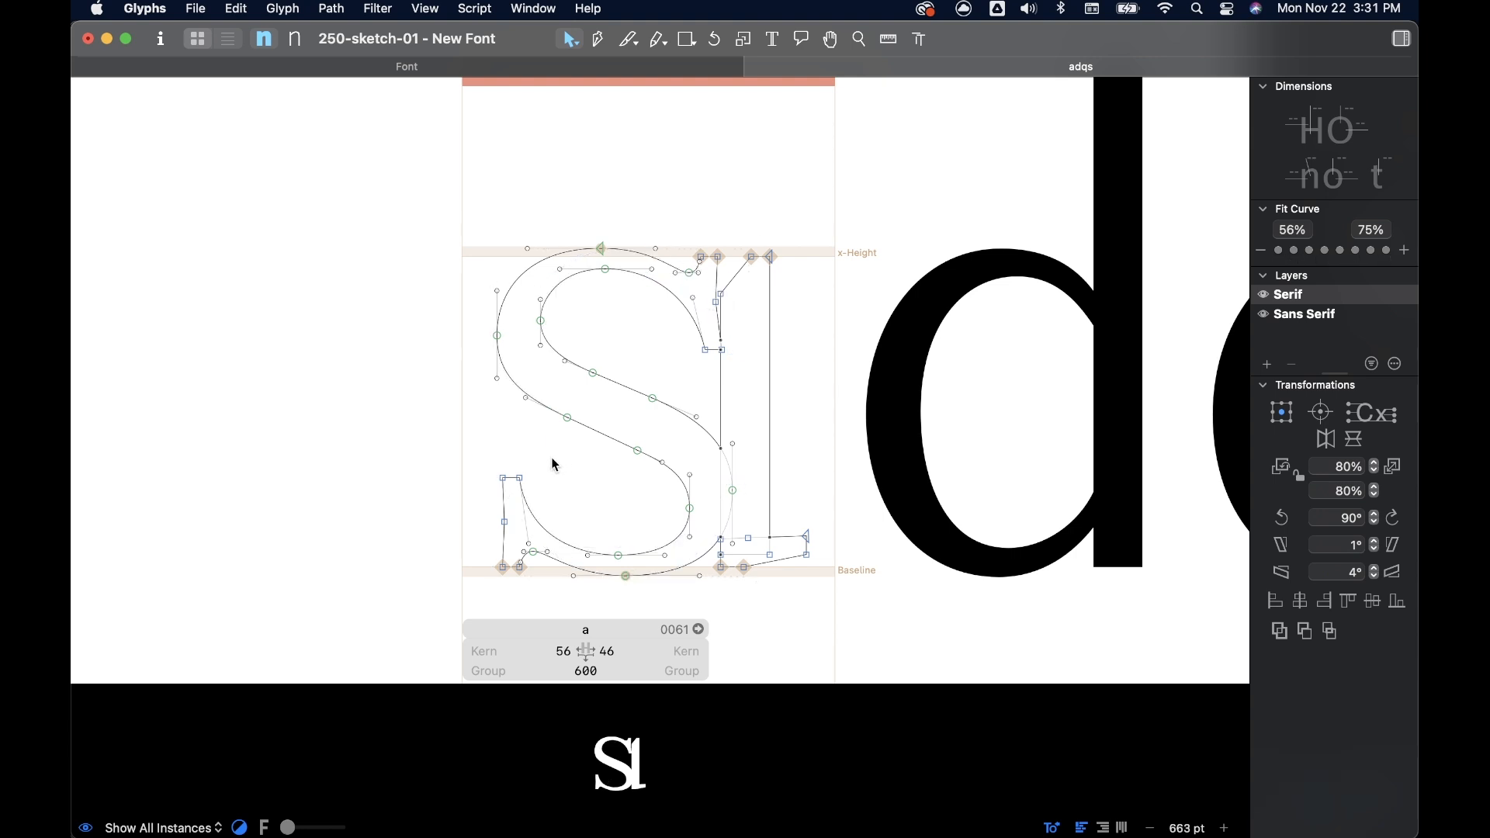
# - Flip the s outline in the a horizontally and shift it about 18 units right so its lower terminal aligns with the stem
pyautogui.doubleClick(608, 441)
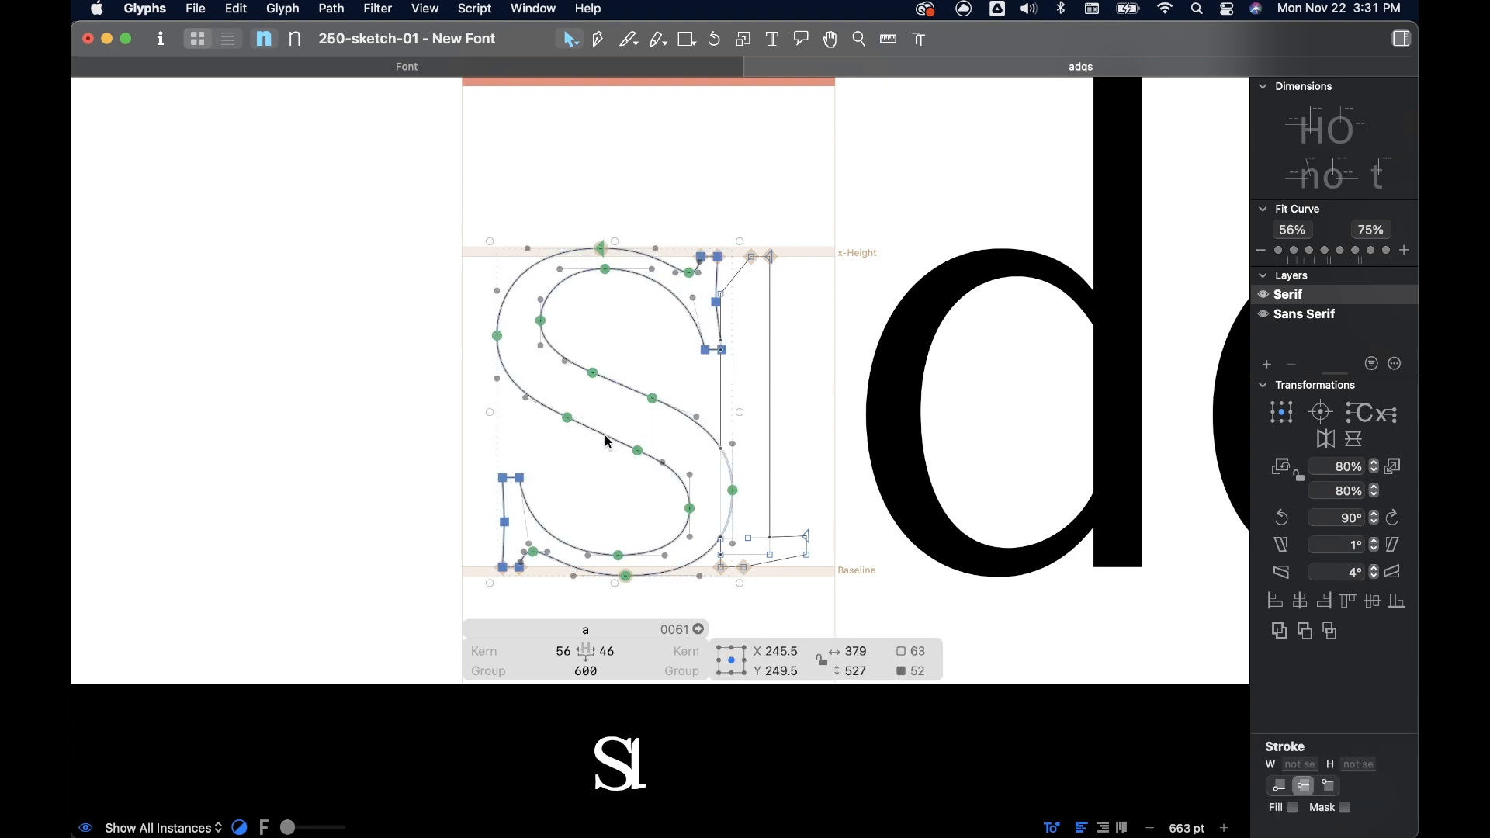
pyautogui.click(1327, 439)
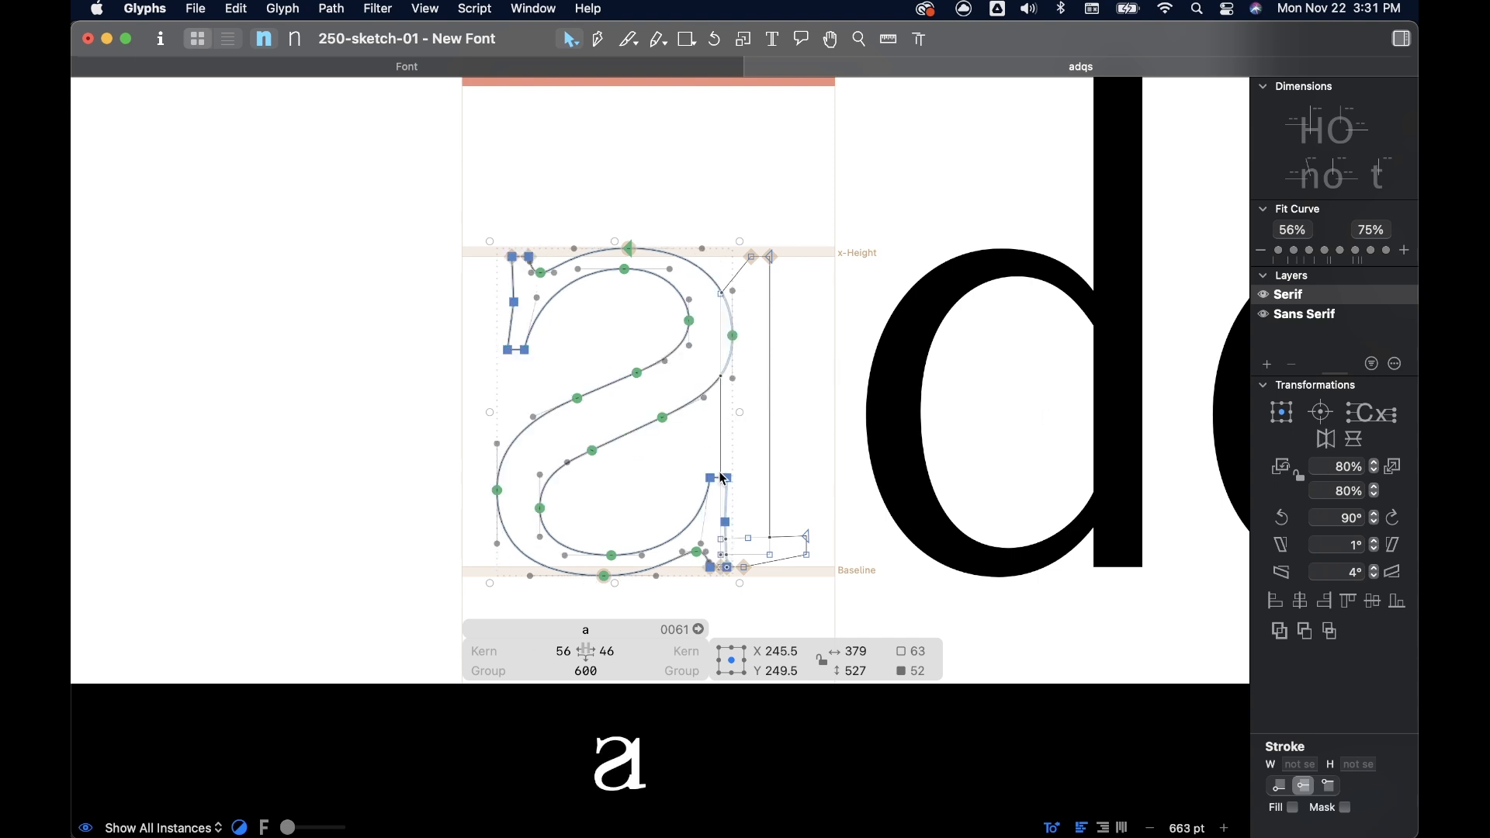
pyautogui.scroll(5, 714, 492)
pyautogui.moveTo(709, 470); pyautogui.dragTo(728, 468)
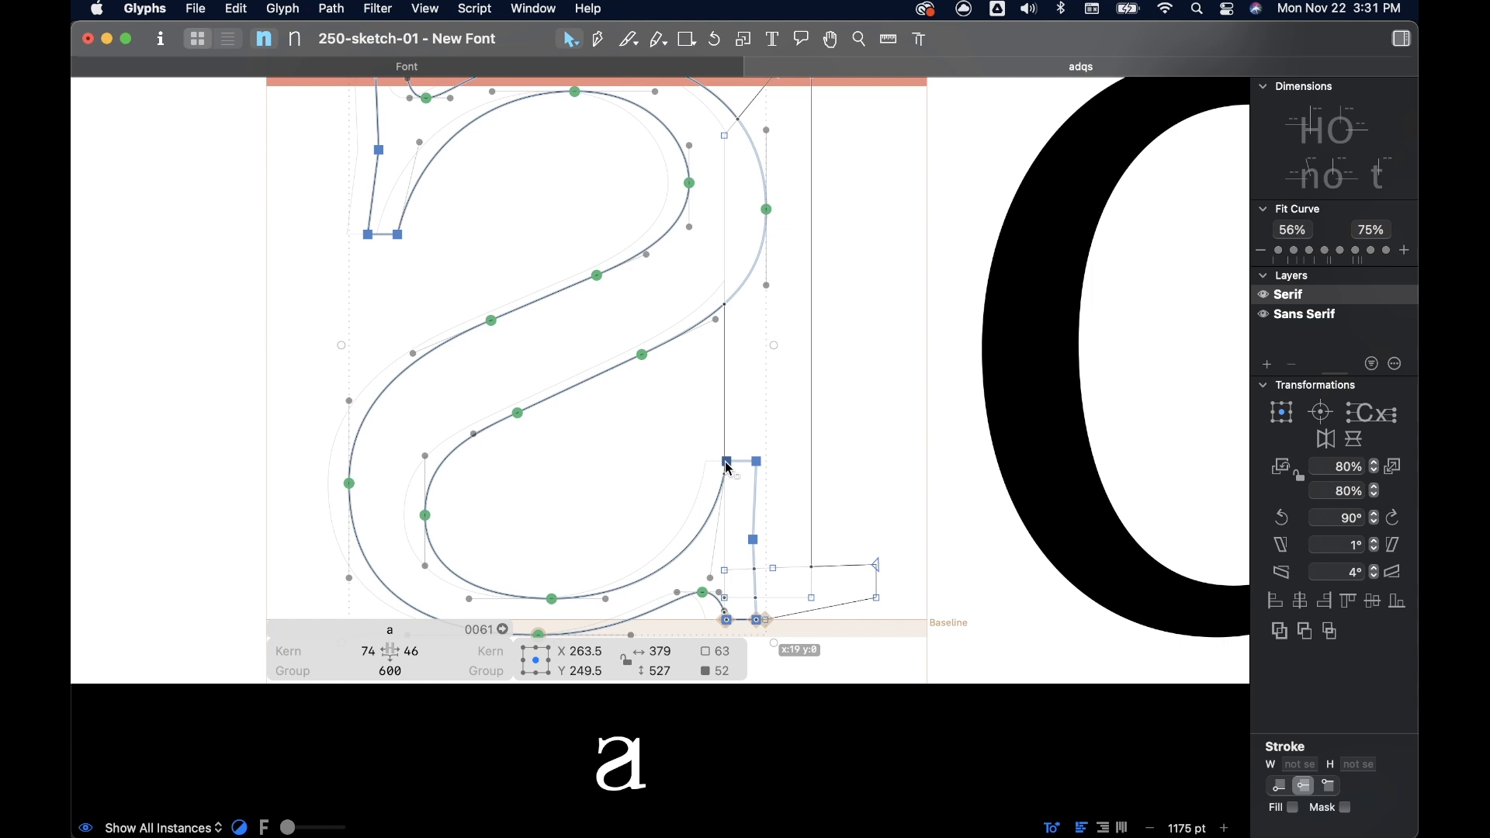
pyautogui.click(669, 463)
pyautogui.scroll(-3, 667, 456)
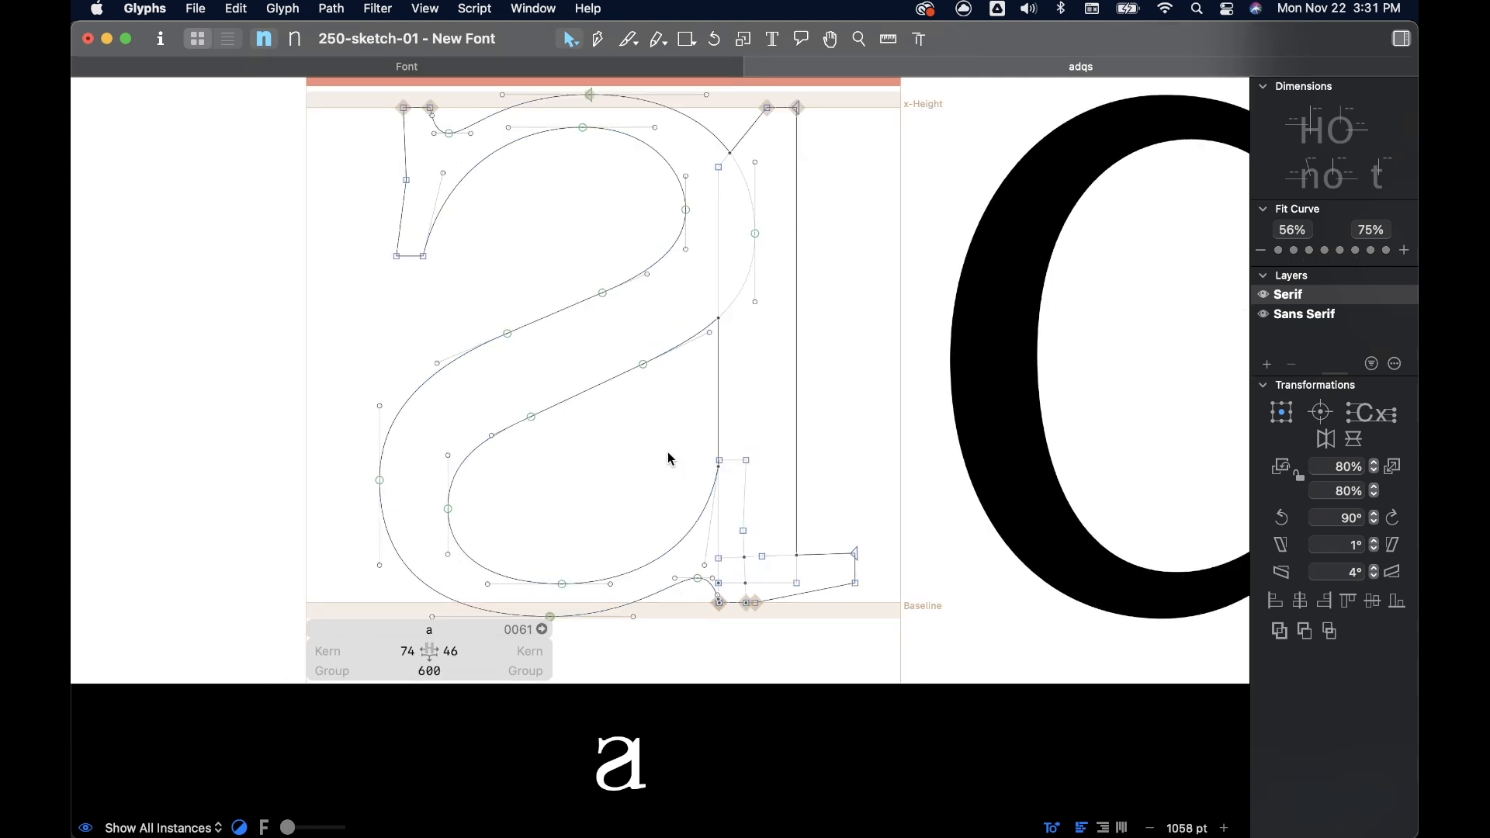
# - Enlarge the preview area and move the s outline's two upper-right extreme nodes right until the inner one meets the stem's edge
pyautogui.scroll(-3, 668, 452)
pyautogui.moveTo(715, 683); pyautogui.dragTo(735, 622)
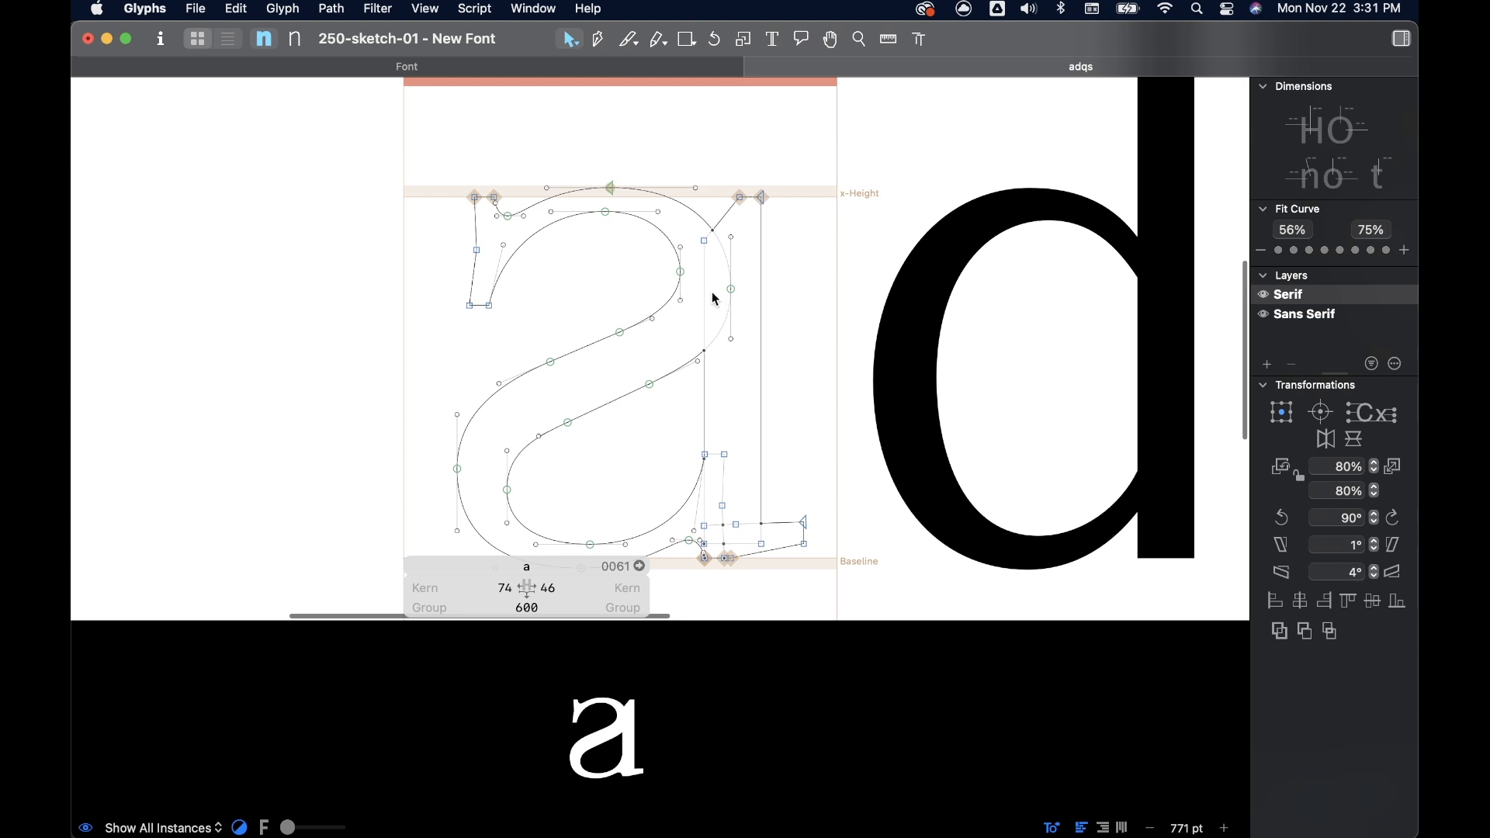
pyautogui.click(682, 272)
pyautogui.keyDown('shift'); pyautogui.click(731, 288); pyautogui.keyUp('shift')
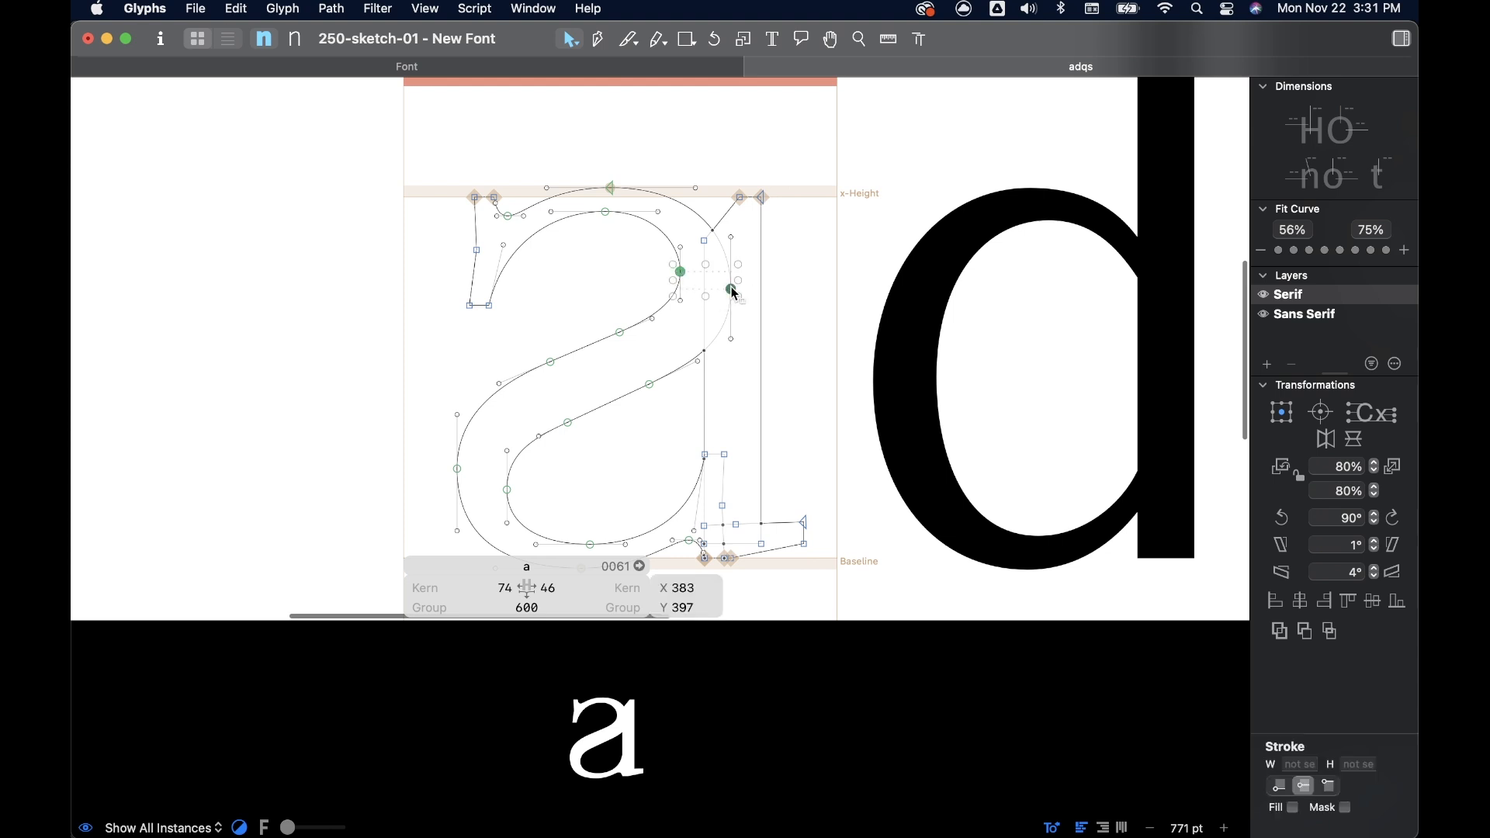
pyautogui.moveTo(686, 278); pyautogui.dragTo(710, 275)
pyautogui.click(652, 295)
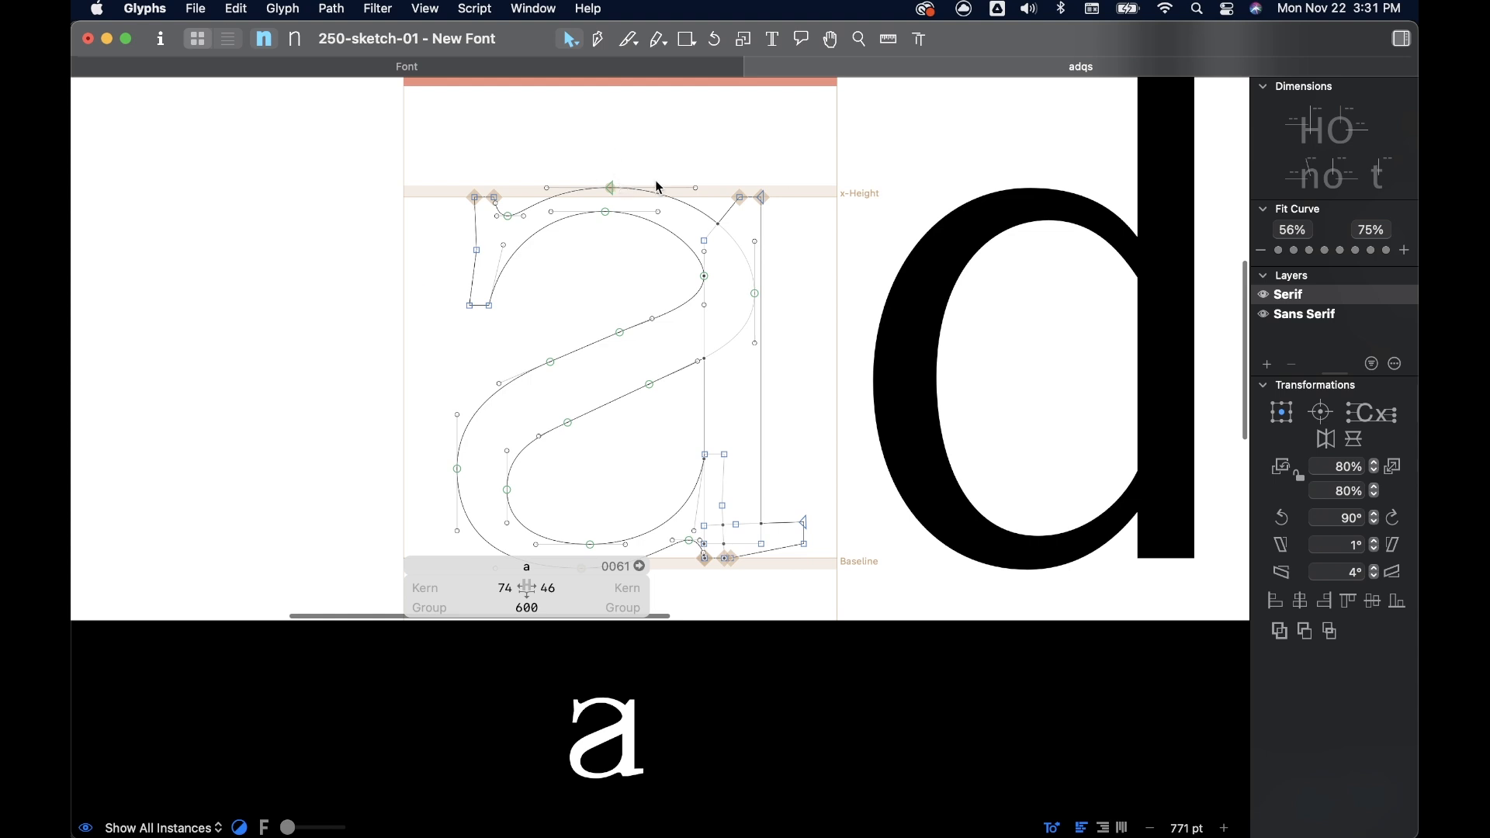
# - Undo the last shift of the s outline's nodes and lower the stem's two upper-right nodes to Y 442
pyautogui.press('super+z')
pyautogui.scroll(-2, 660, 187)
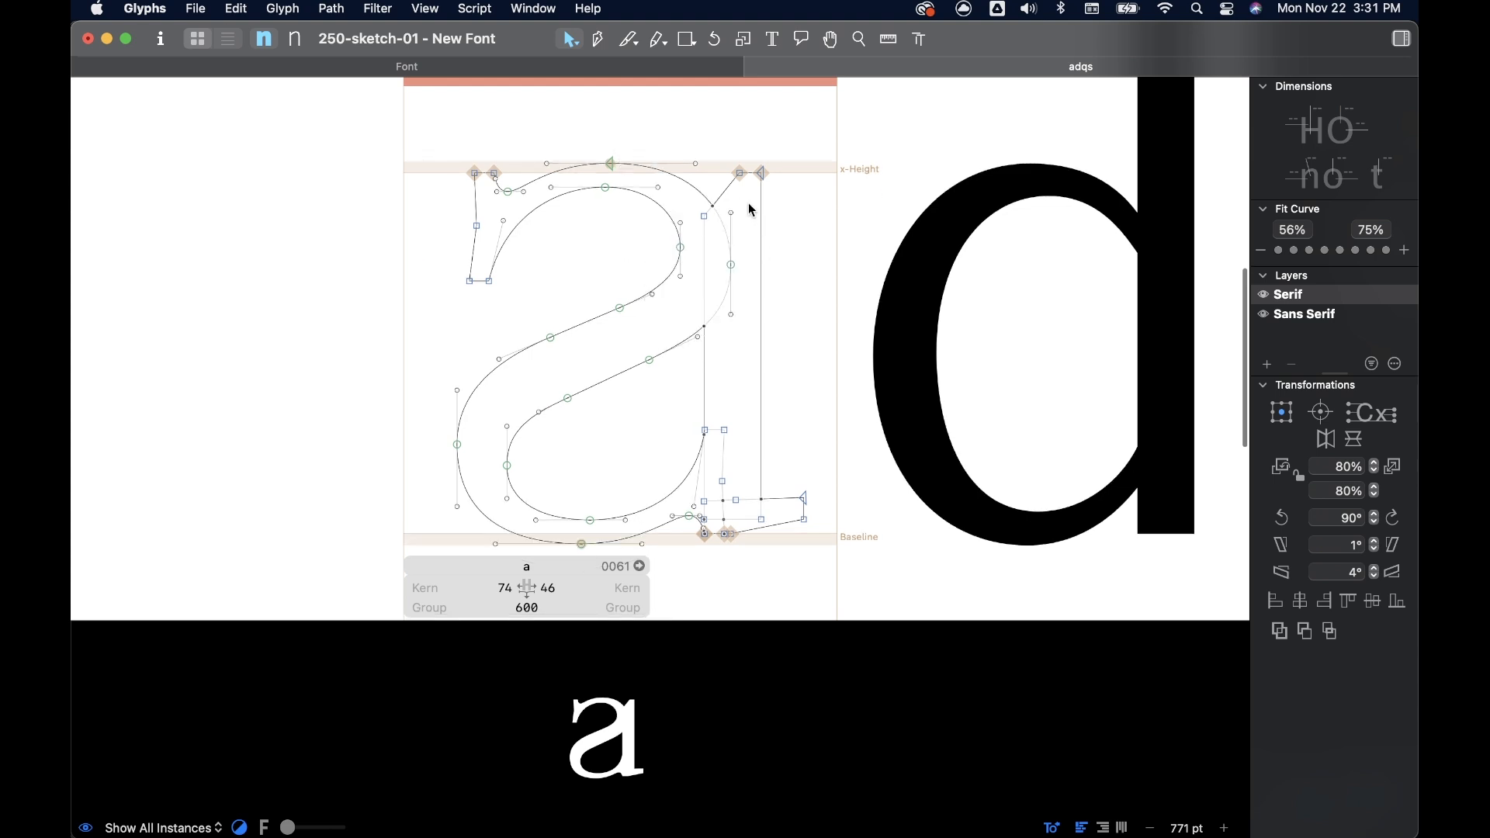
pyautogui.click(739, 173)
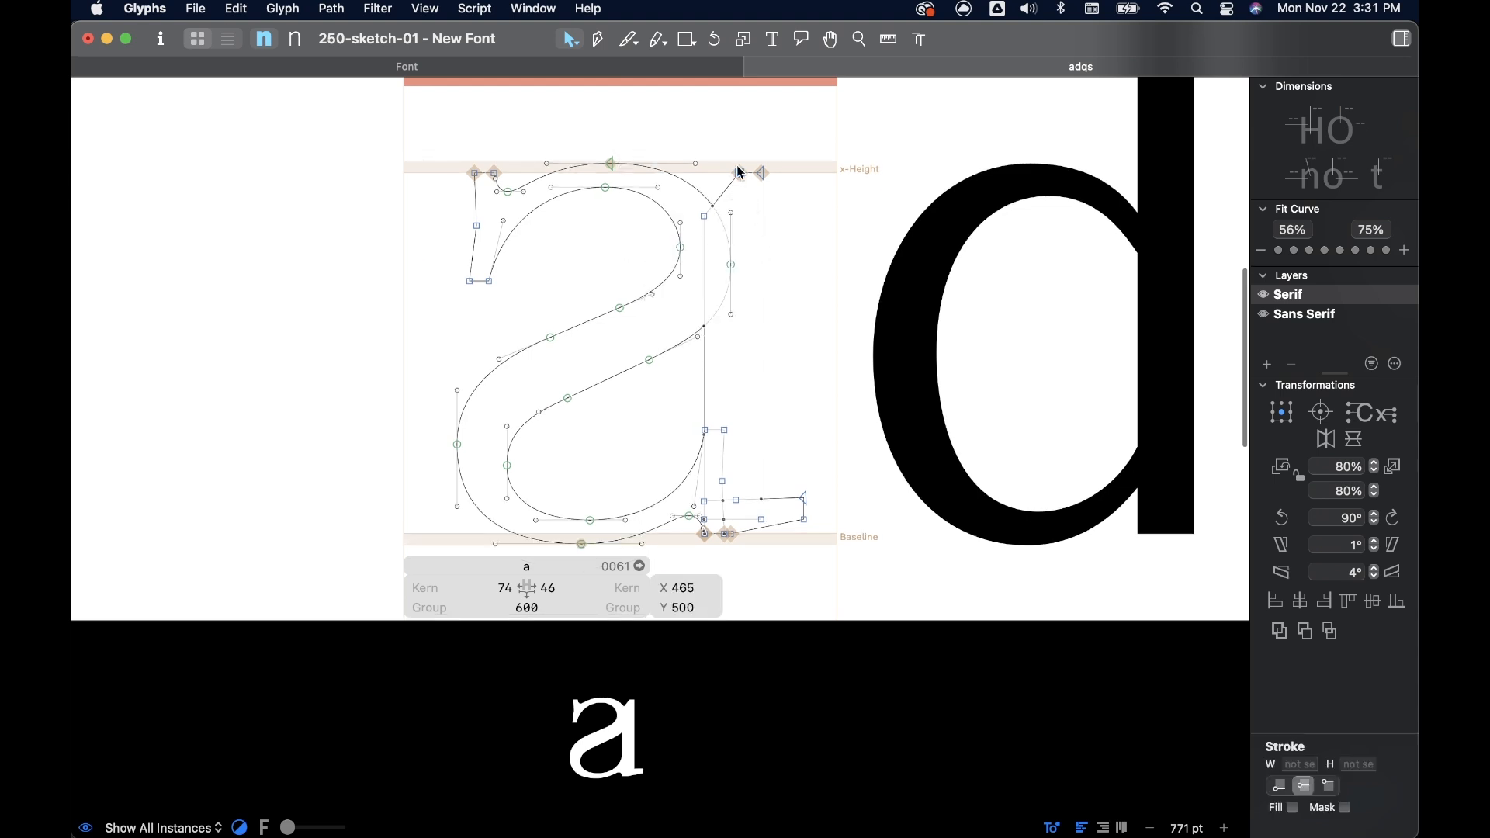
pyautogui.keyDown('shift'); pyautogui.click(760, 174); pyautogui.keyUp('shift')
pyautogui.moveTo(761, 174); pyautogui.dragTo(768, 203)
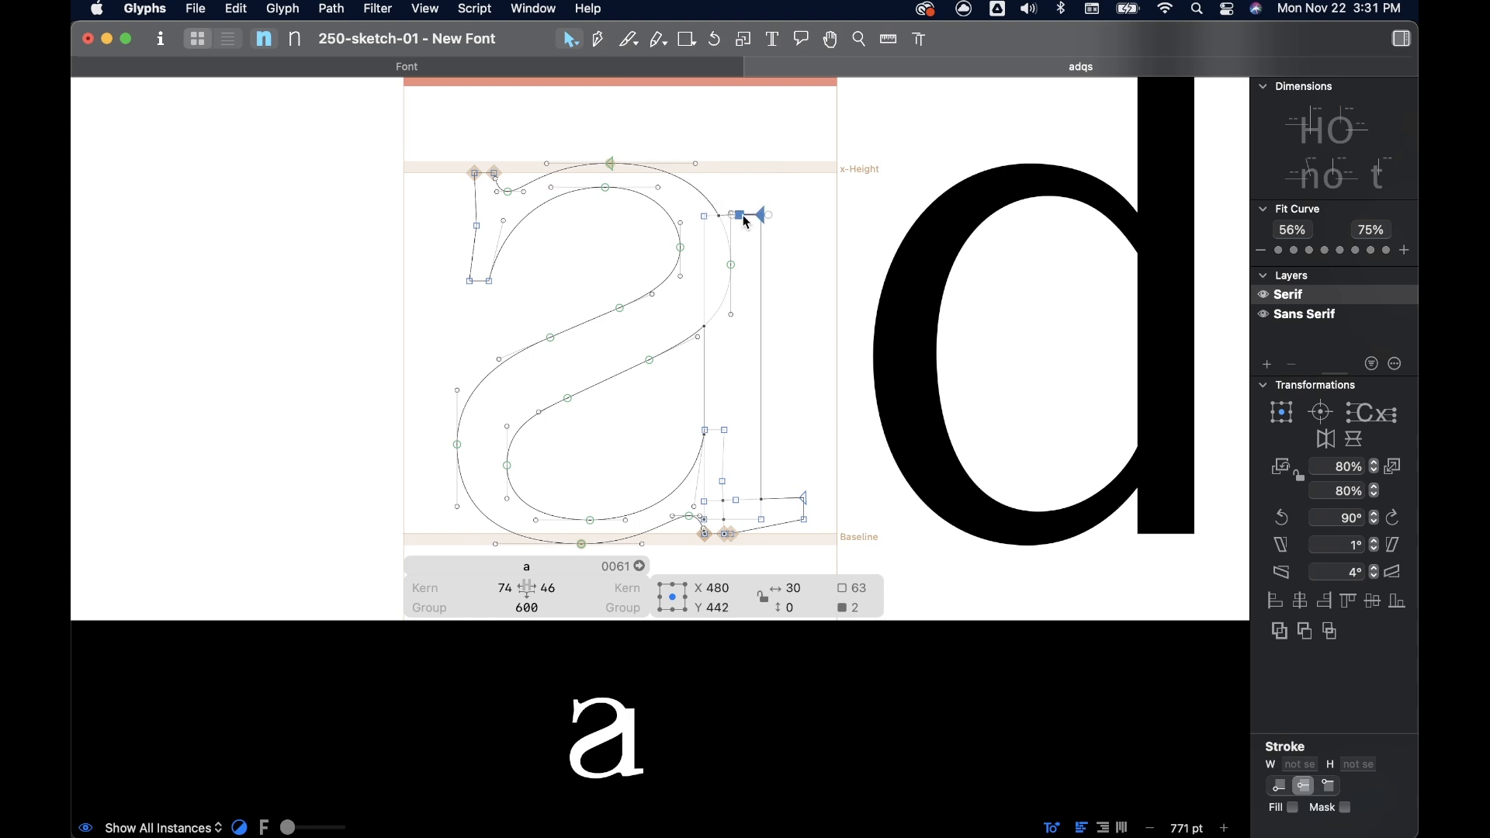
# - Delete the middle node on the stem's top edge and lower the two remaining top nodes to about Y 348
pyautogui.scroll(3, 742, 219)
pyautogui.click(737, 220)
pyautogui.press('Delete')
pyautogui.click(767, 221)
pyautogui.keyDown('shift'); pyautogui.click(684, 222); pyautogui.keyUp('shift')
pyautogui.moveTo(769, 230); pyautogui.dragTo(761, 321)
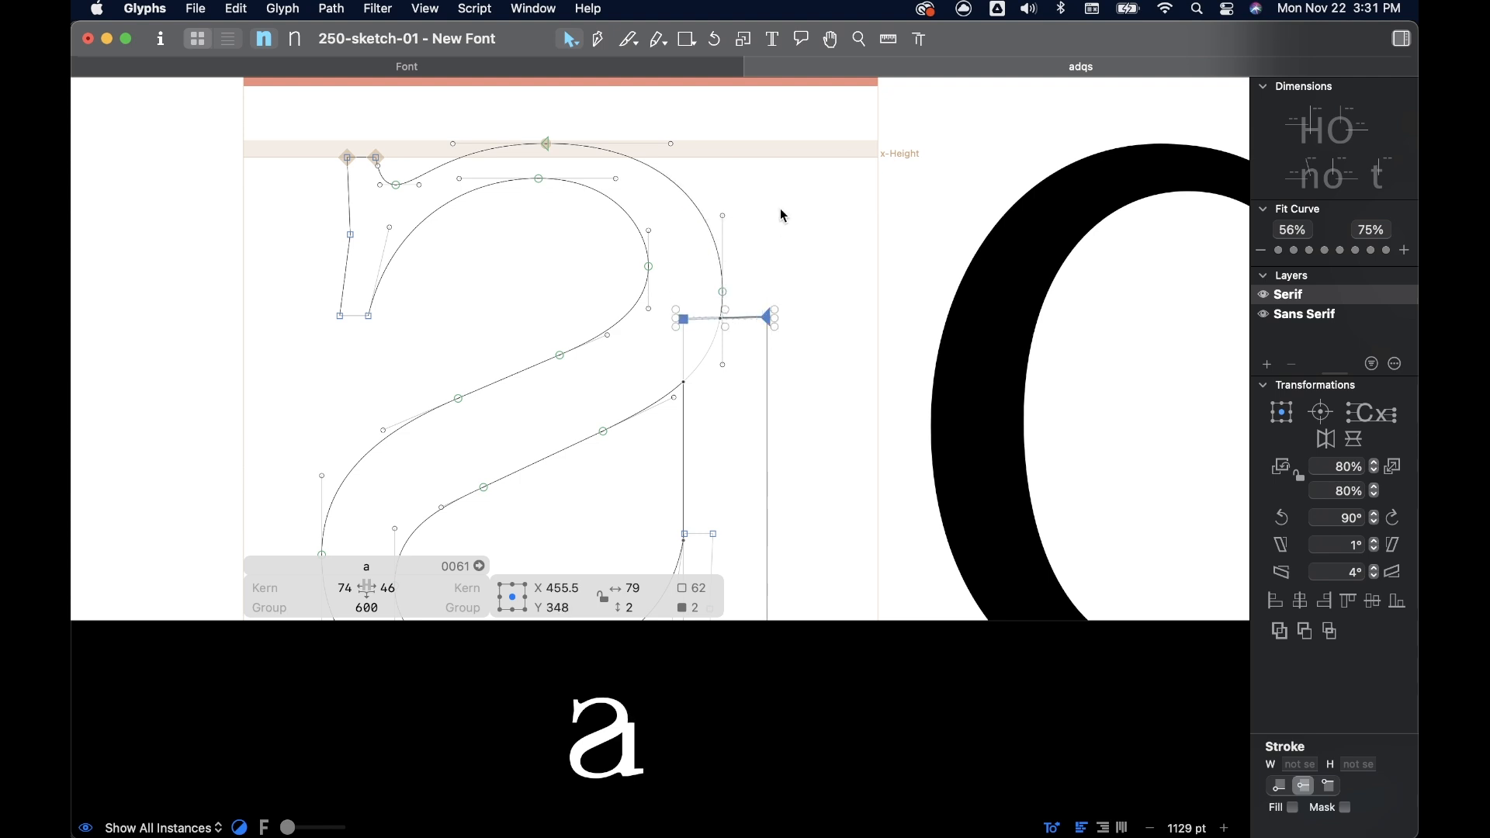
# - Cut the s outline's upper arch, including its terminal and both right-hand extreme nodes, out of the a glyph
pyautogui.click(665, 200)
pyautogui.scroll(-4, 665, 200)
pyautogui.moveTo(431, 141); pyautogui.dragTo(759, 260)
pyautogui.moveTo(447, 267); pyautogui.dragTo(447, 267)
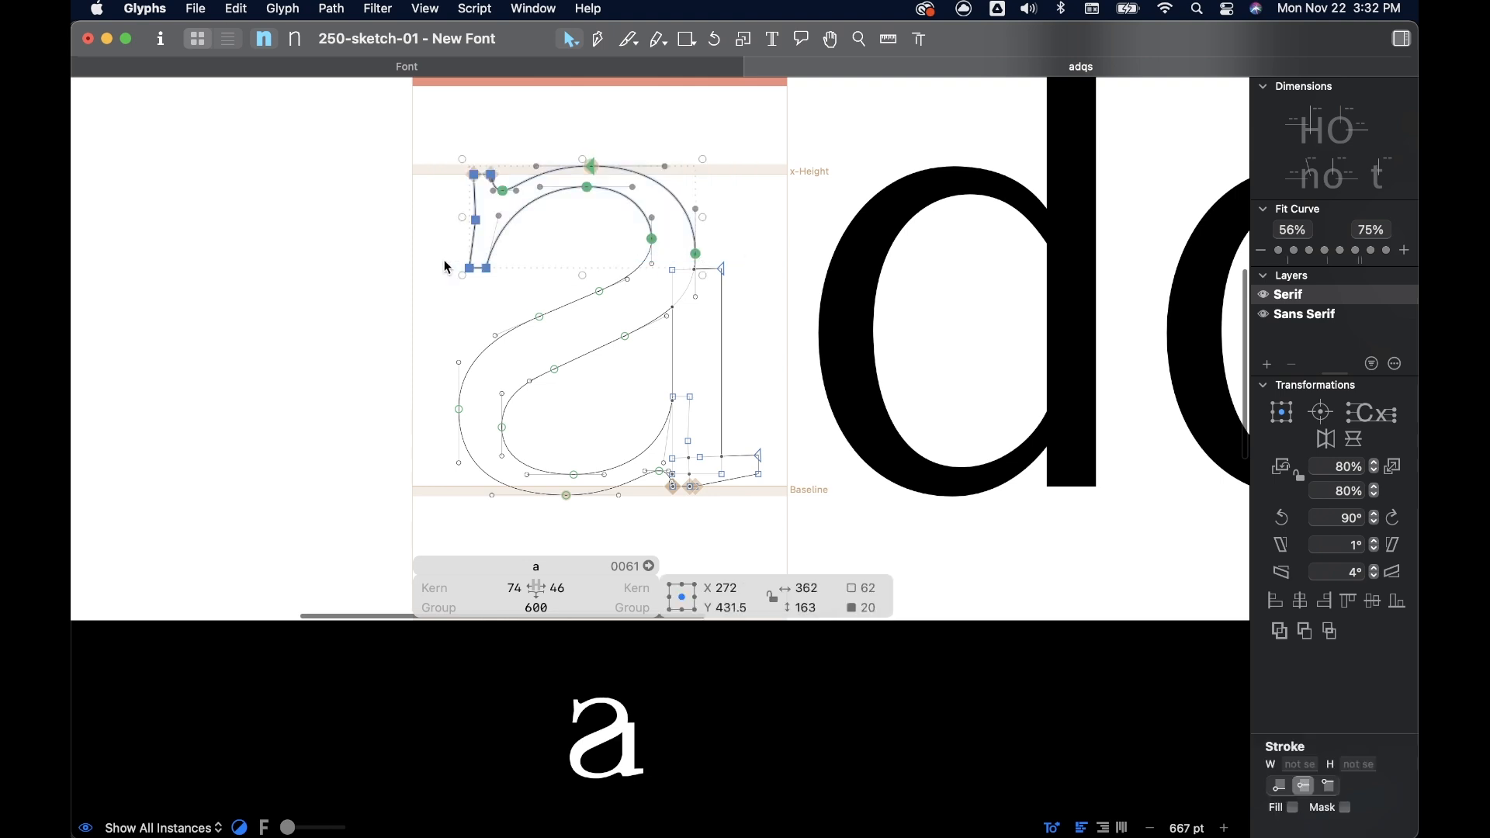
pyautogui.press('Delete')
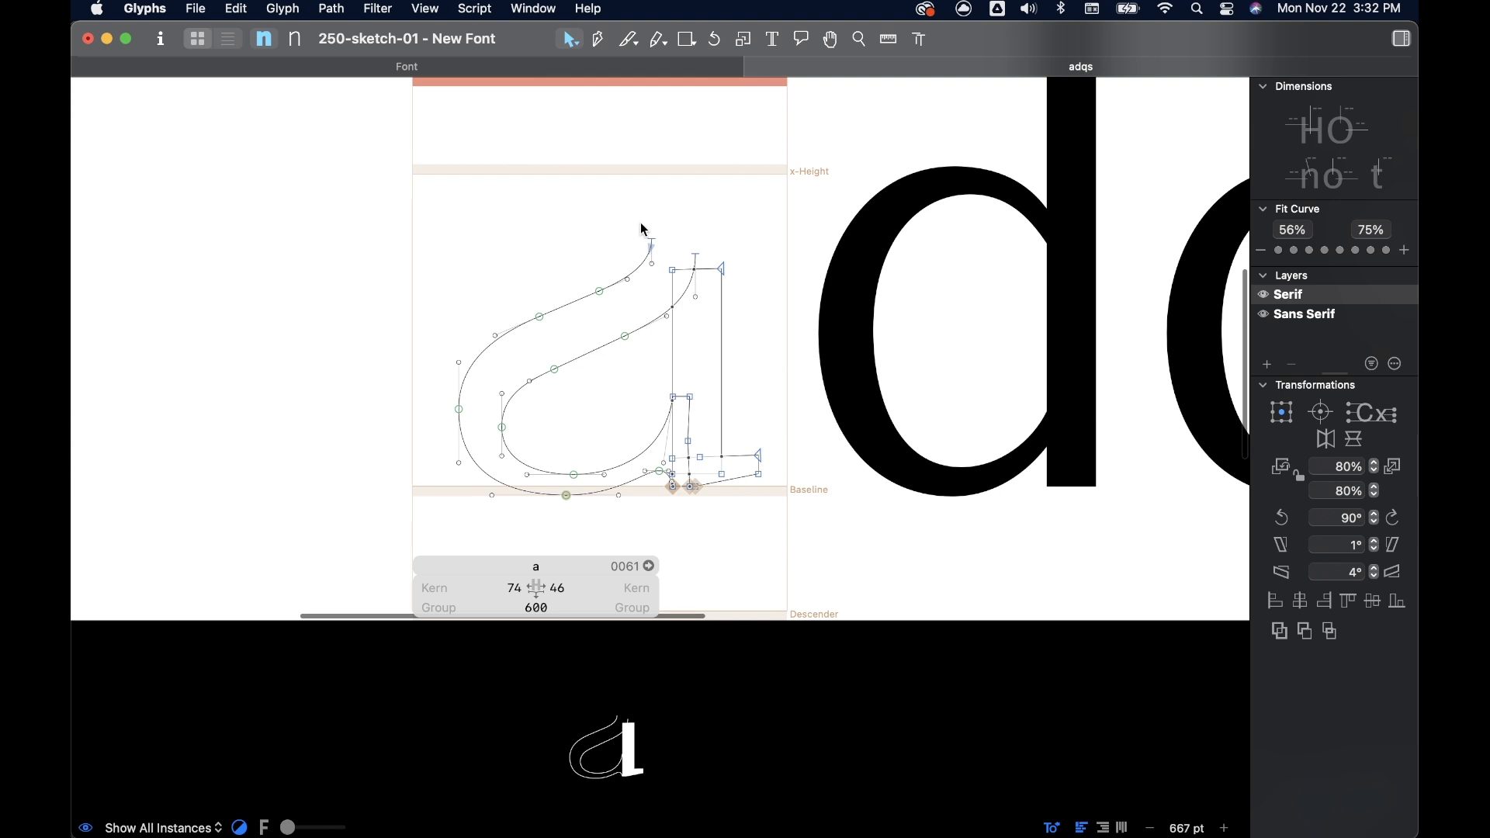
# - Delete the two open end nodes left on the lower s outline and paste the arch back as a separate path
pyautogui.moveTo(694, 254); pyautogui.dragTo(703, 256)
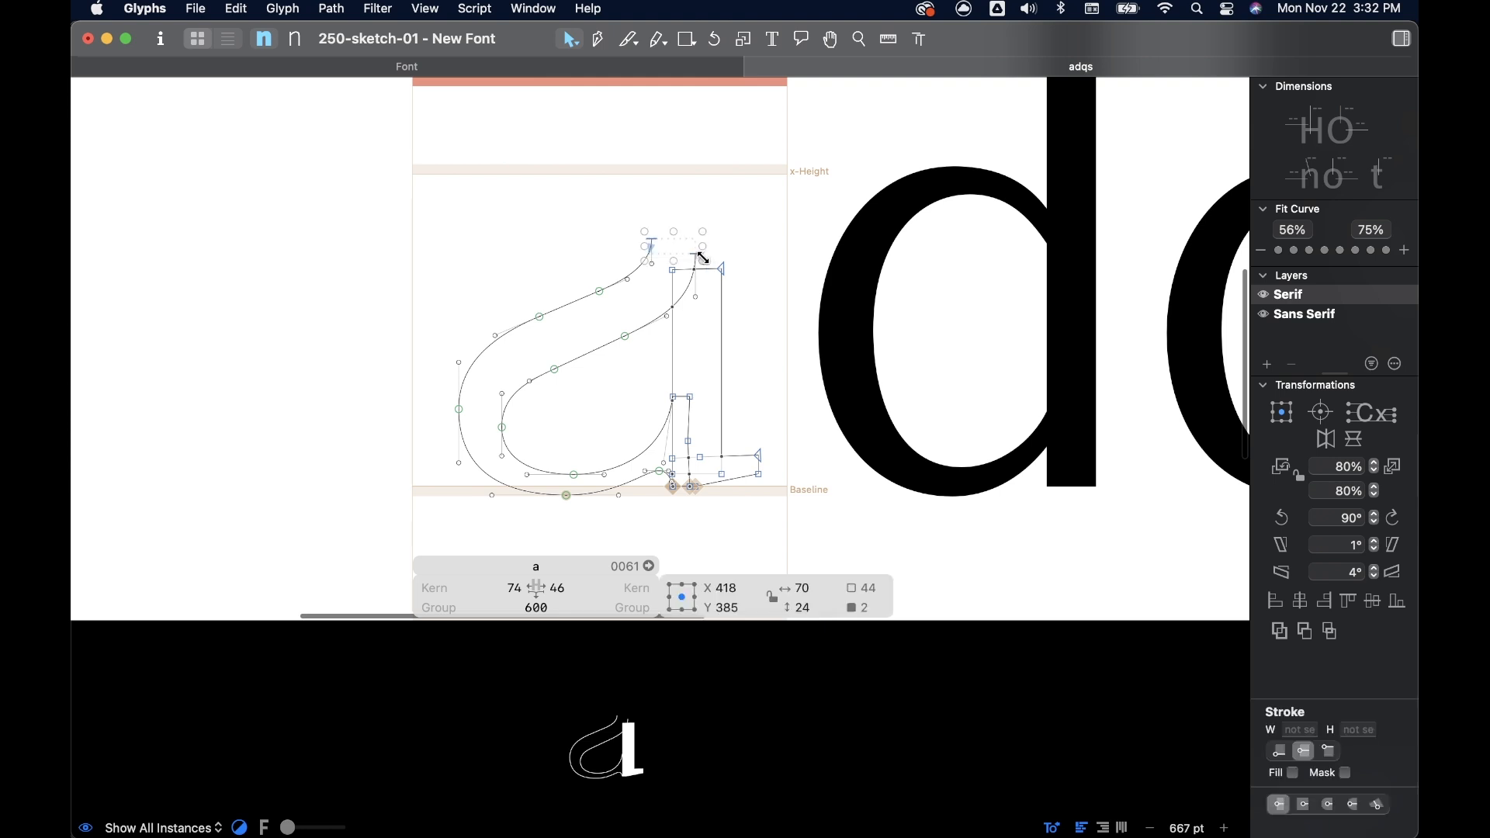
pyautogui.press('Delete')
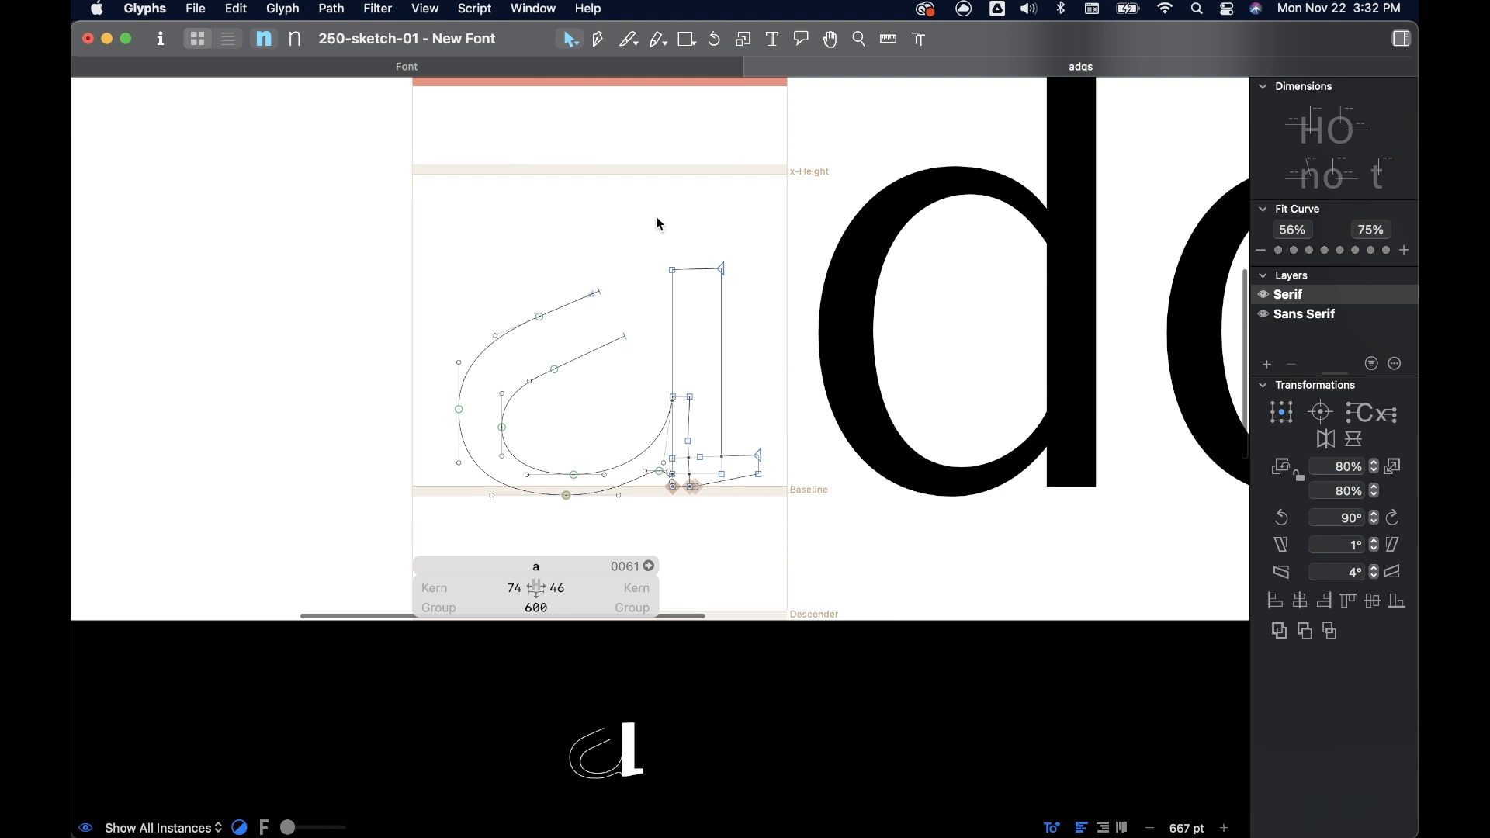
pyautogui.press('super+z')
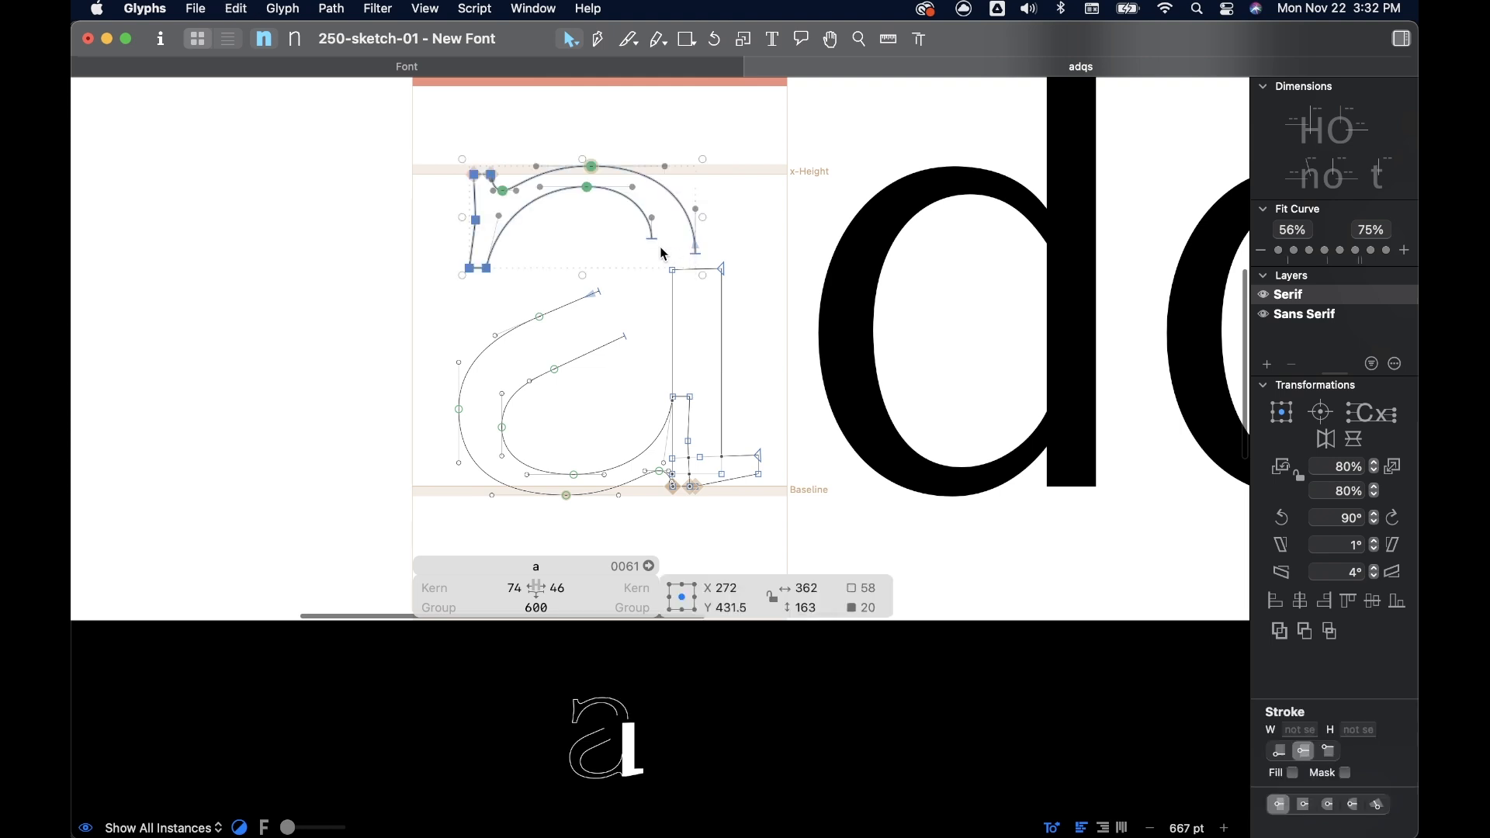
# - Open the stem by deleting its top segment and move the arch 36 units right over the stem
pyautogui.click(764, 215)
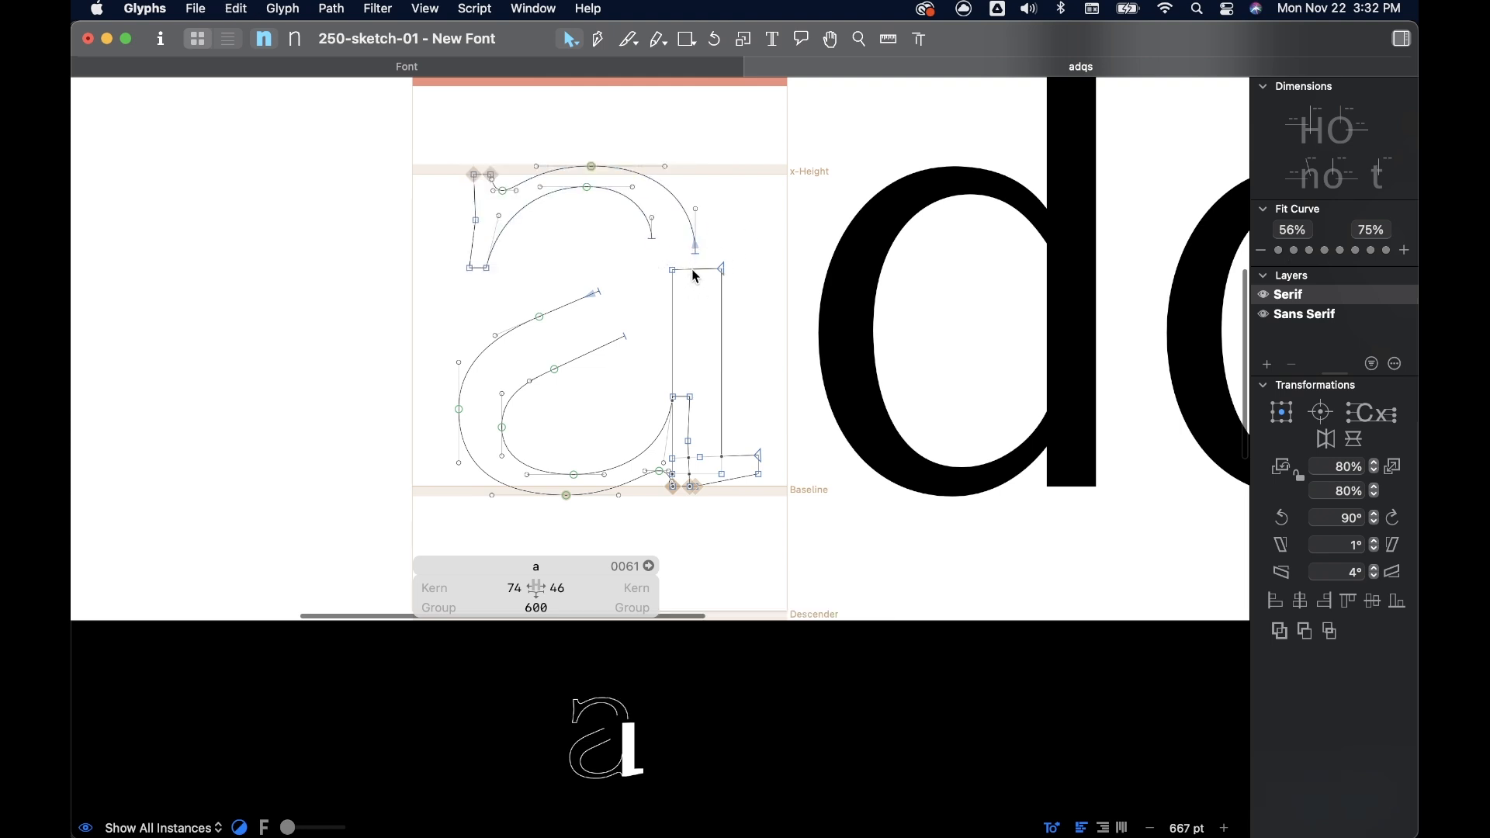
pyautogui.click(694, 271)
pyautogui.press('BackSpace')
pyautogui.doubleClick(634, 202)
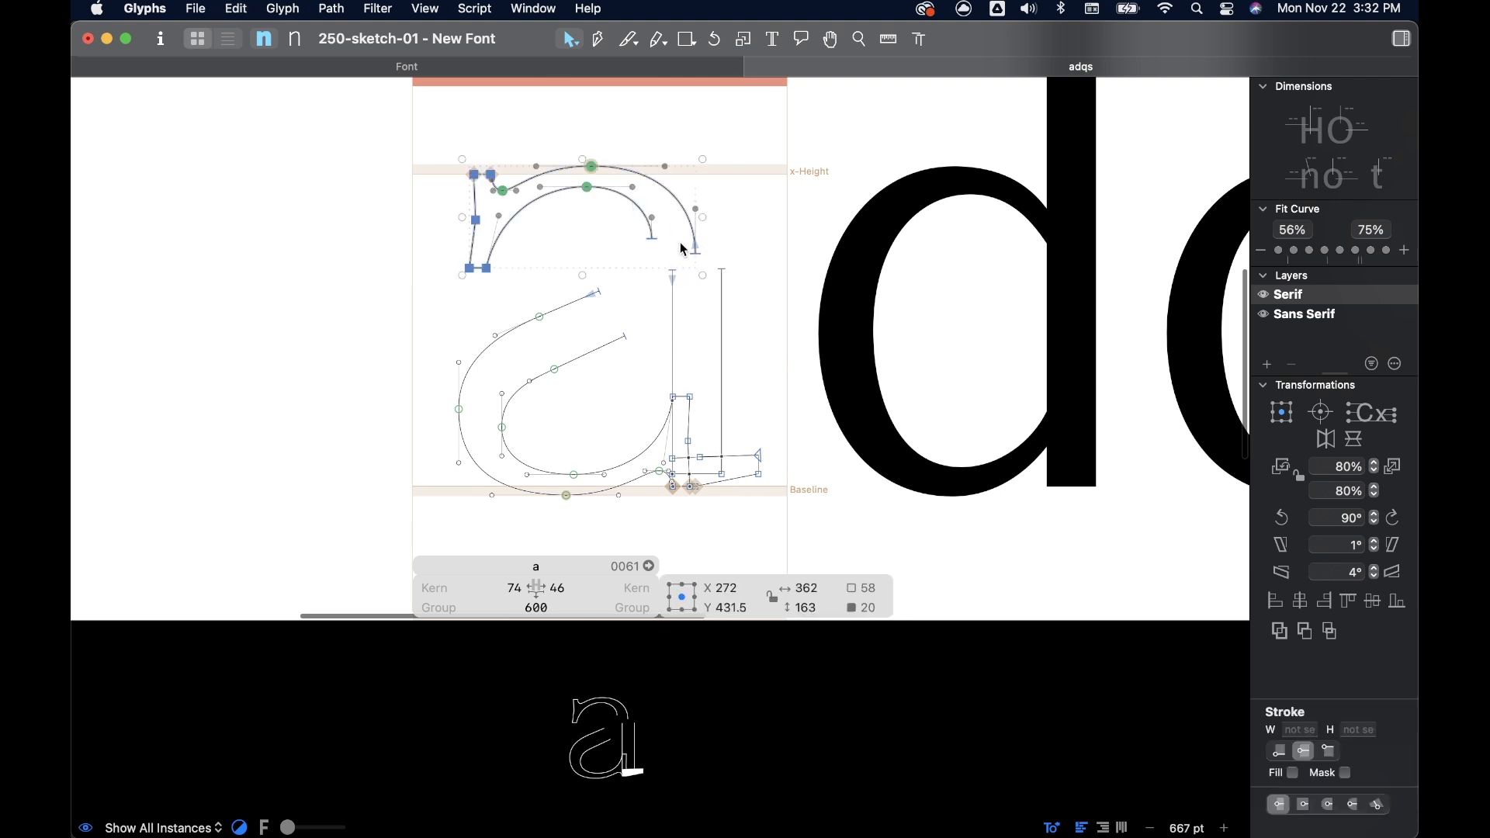
pyautogui.scroll(5, 681, 238)
pyautogui.moveTo(622, 241); pyautogui.dragTo(672, 243)
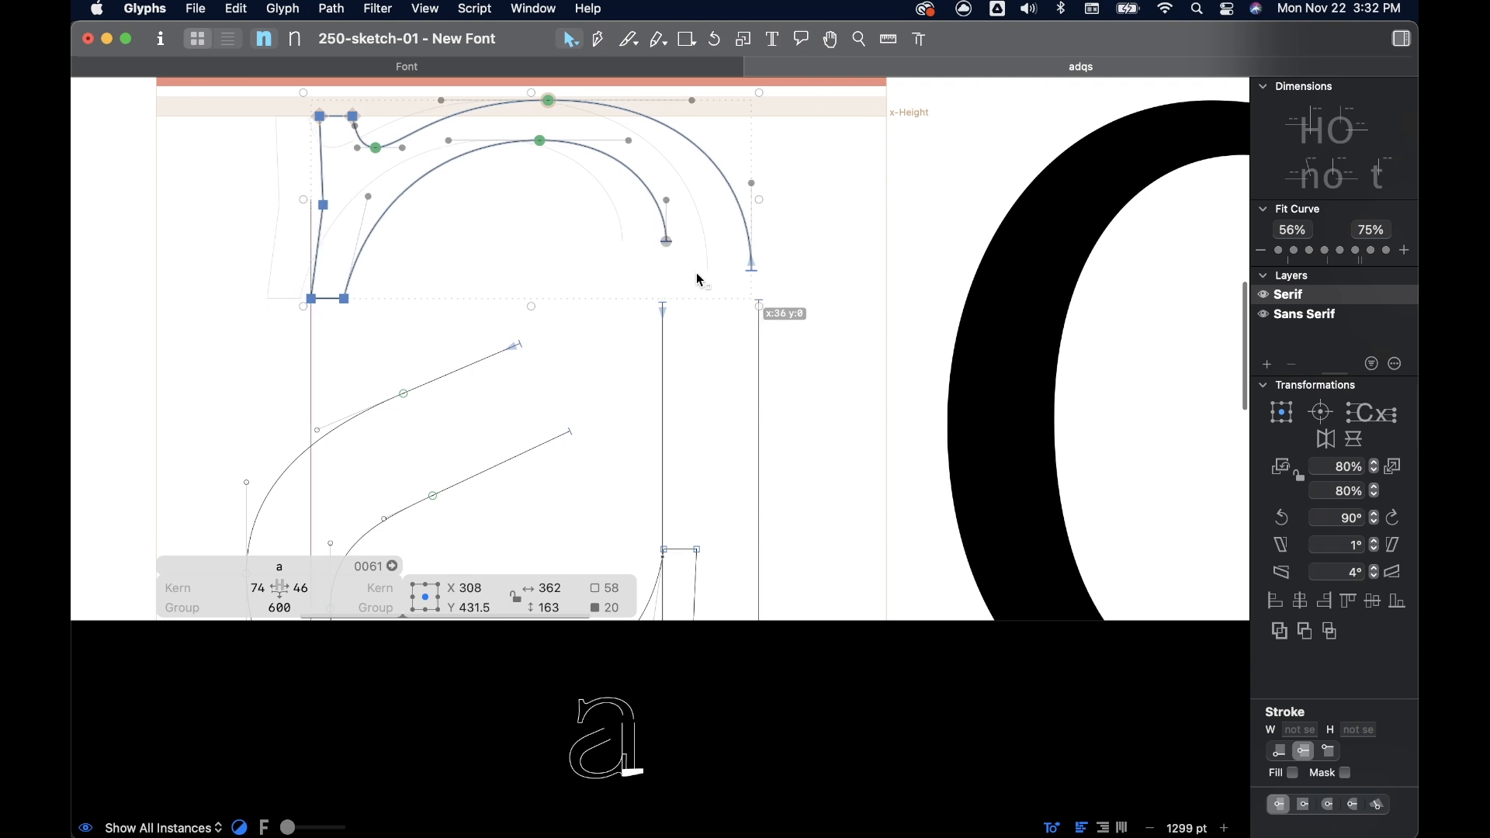
# - Raise the open end of the stem's inner edge and join it to the arch's inner end
pyautogui.click(672, 303)
pyautogui.moveTo(667, 308); pyautogui.dragTo(665, 247)
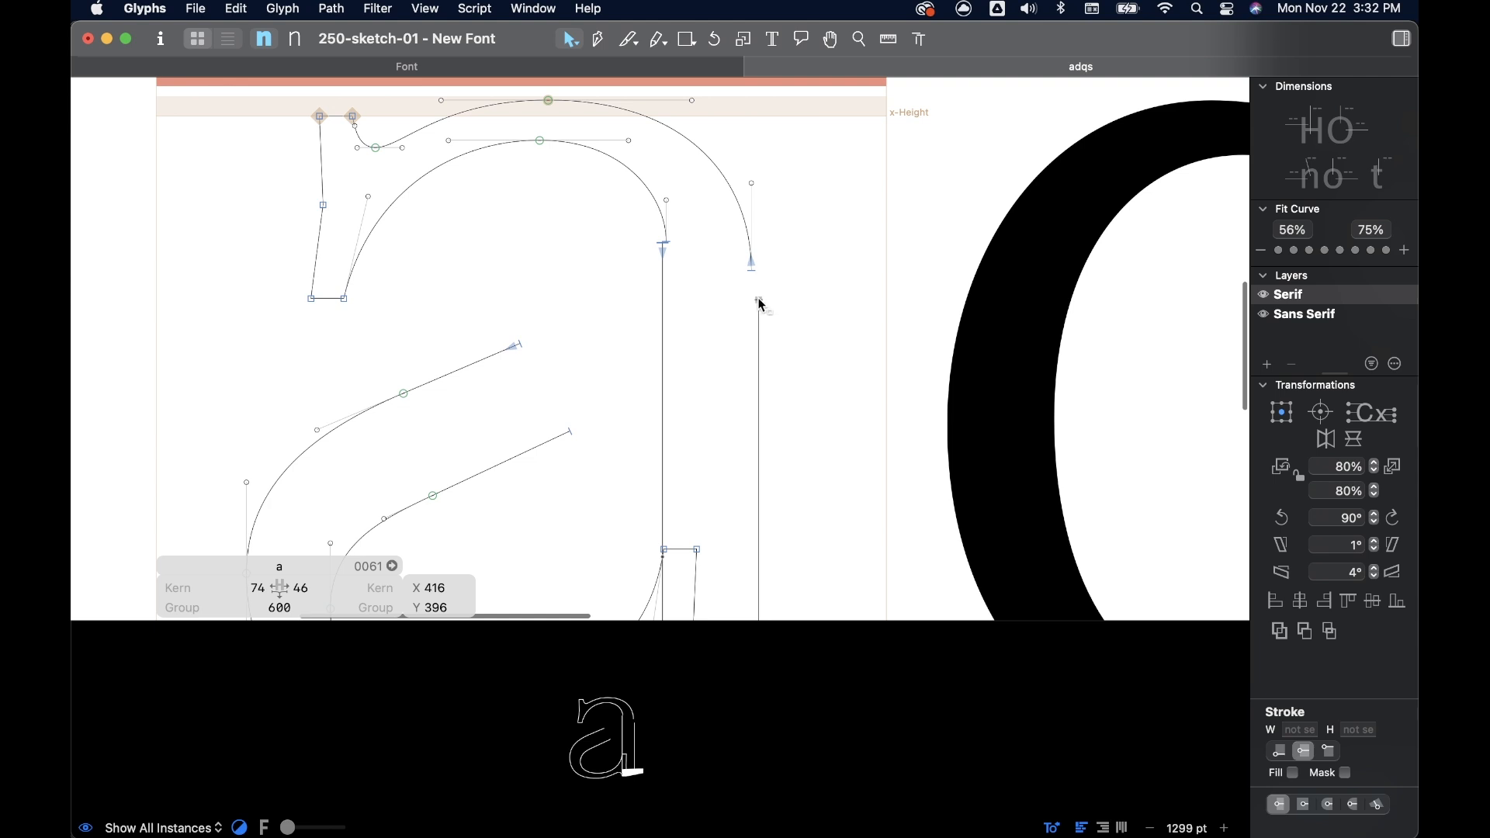
pyautogui.doubleClick(655, 201)
pyautogui.scroll(10, 668, 240)
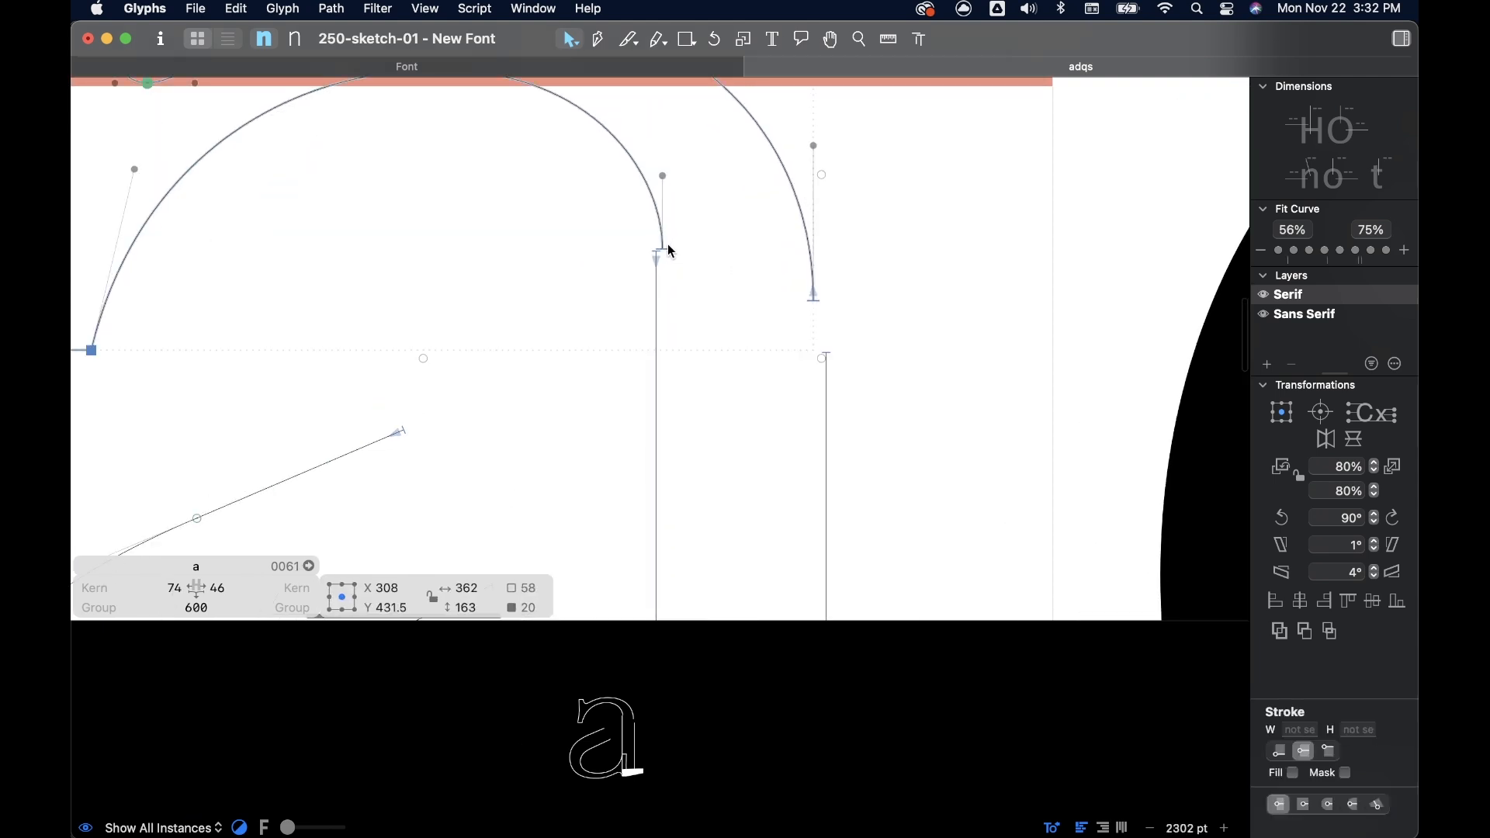
pyautogui.moveTo(658, 268); pyautogui.dragTo(644, 259)
pyautogui.click(652, 267)
pyautogui.click(702, 239)
pyautogui.scroll(-8, 703, 248)
pyautogui.scroll(3, 702, 248)
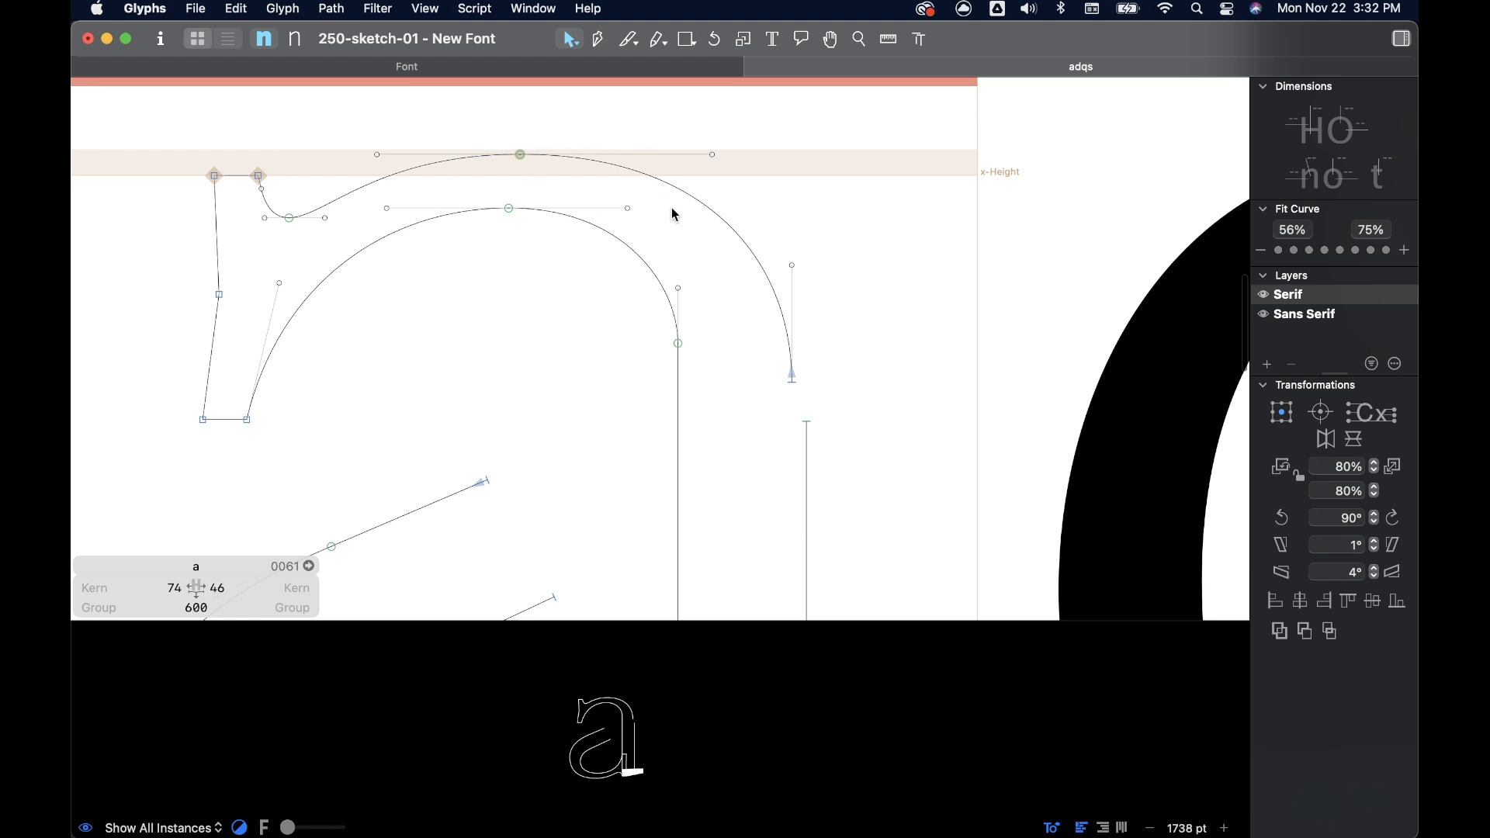
# - Raise the open end of the stem's outer edge and join it with the arch's outer end in line with the stem
pyautogui.scroll(-3, 670, 212)
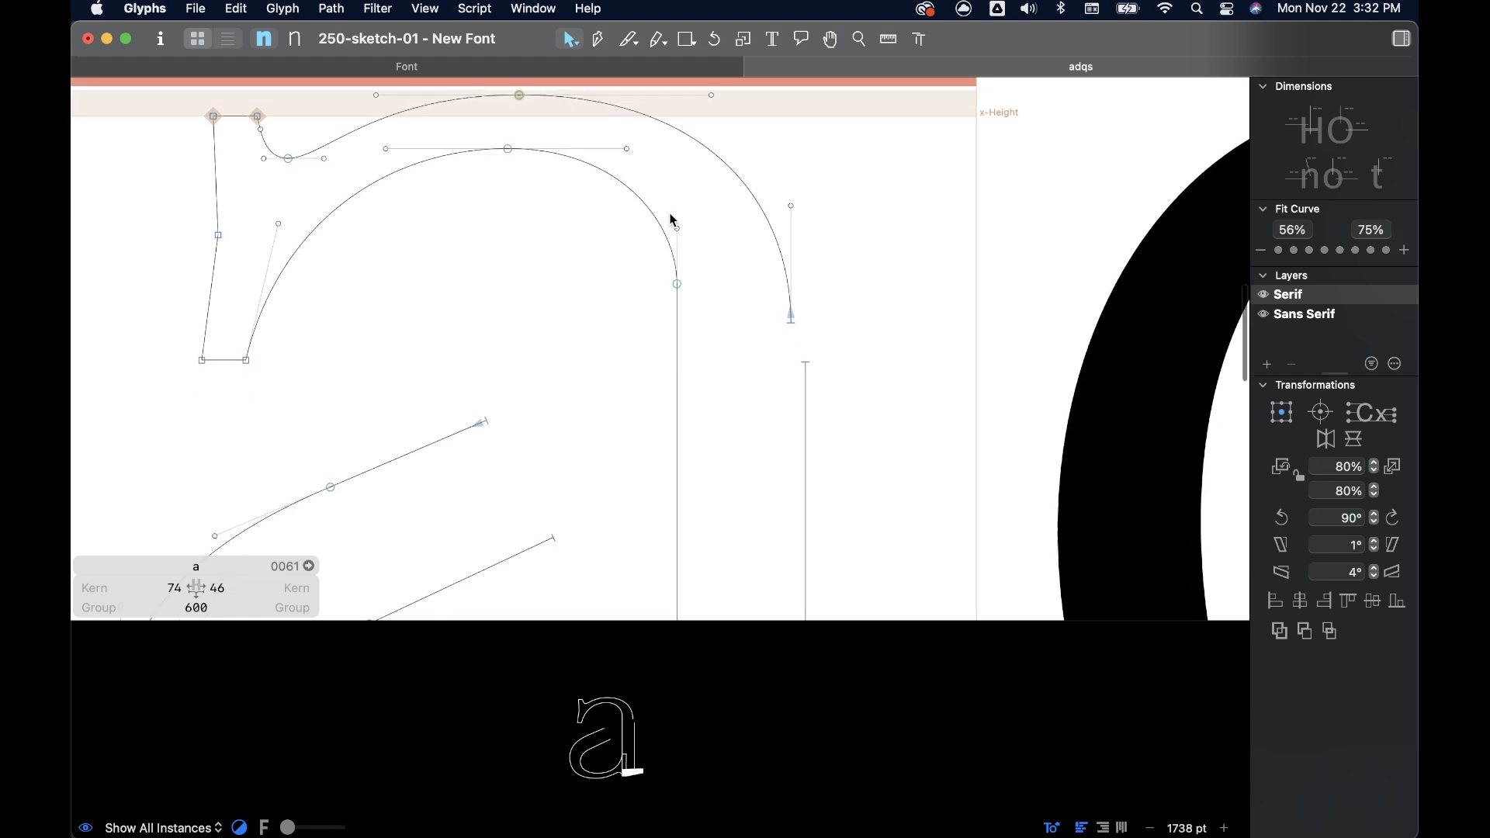
pyautogui.click(792, 293)
pyautogui.click(808, 362)
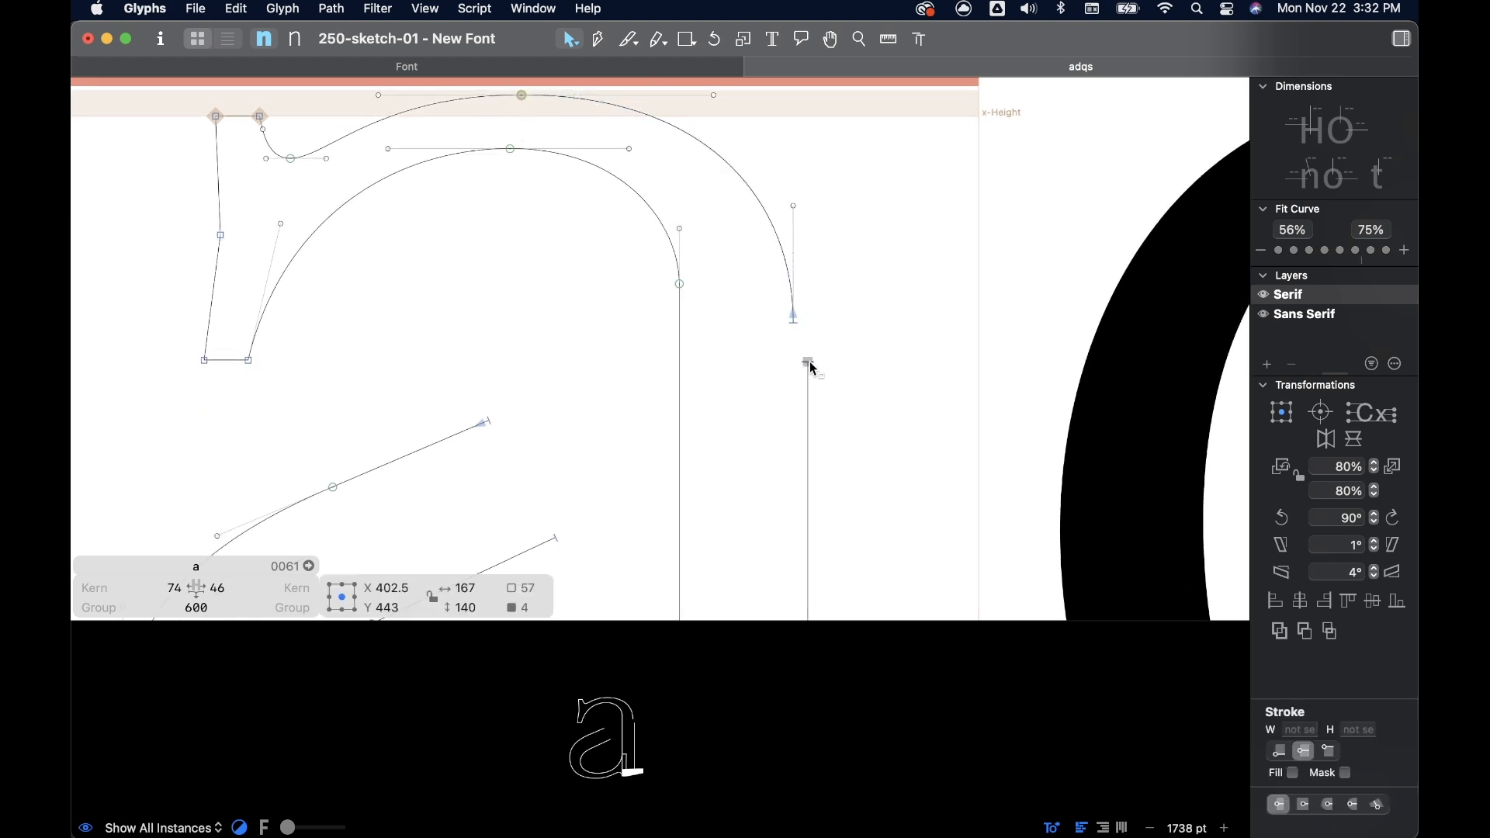
pyautogui.click(808, 348)
pyautogui.moveTo(808, 362); pyautogui.dragTo(808, 324)
pyautogui.click(871, 292)
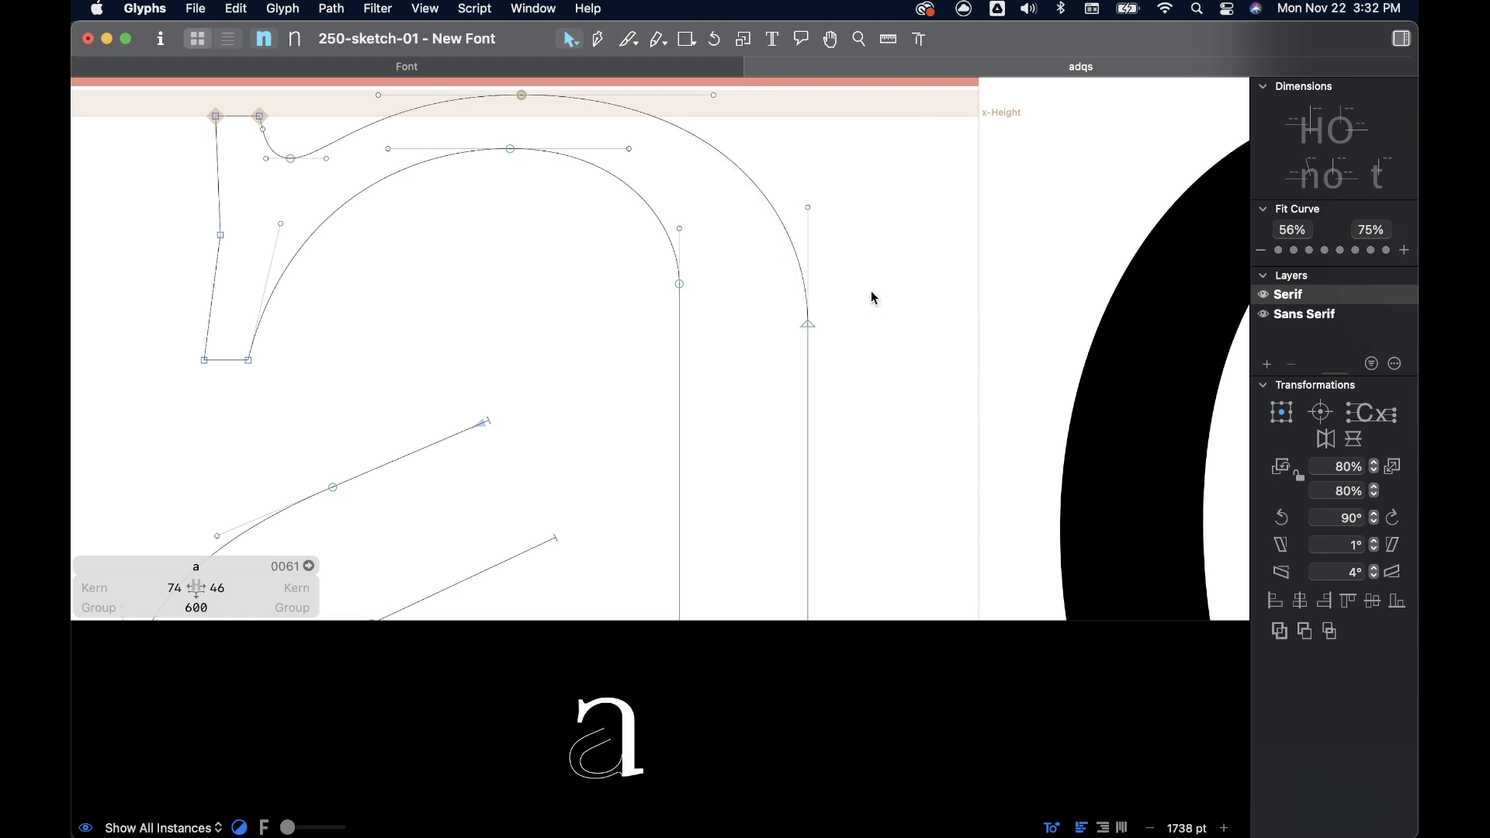
# - Lower the nodes where the arch meets the stem, giving the inner one a 68-unit handle and the outer one a 152-unit handle
pyautogui.scroll(-5, 871, 291)
pyautogui.press('space')
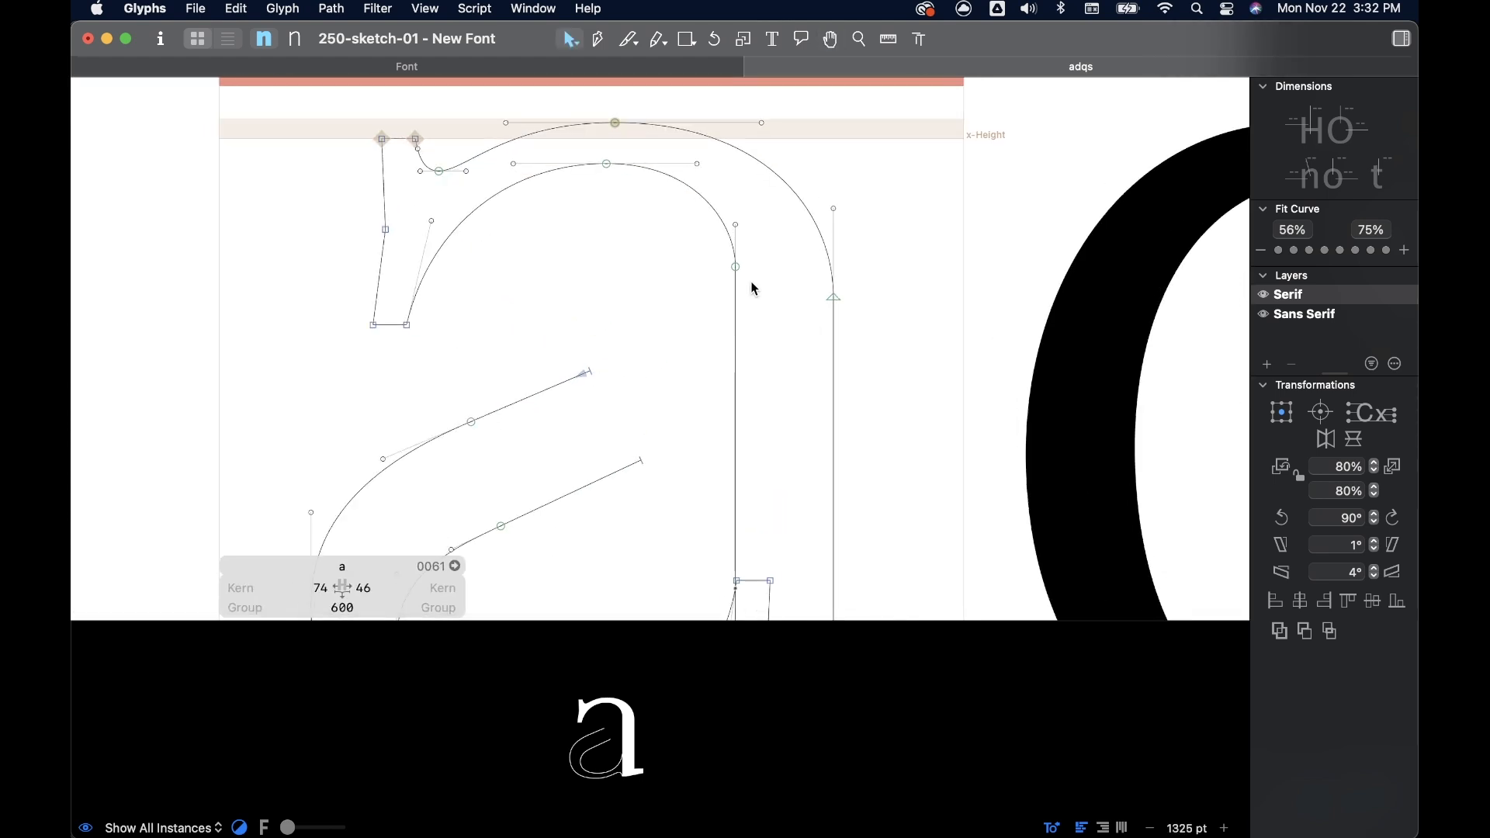
pyautogui.scroll(-3, 719, 286)
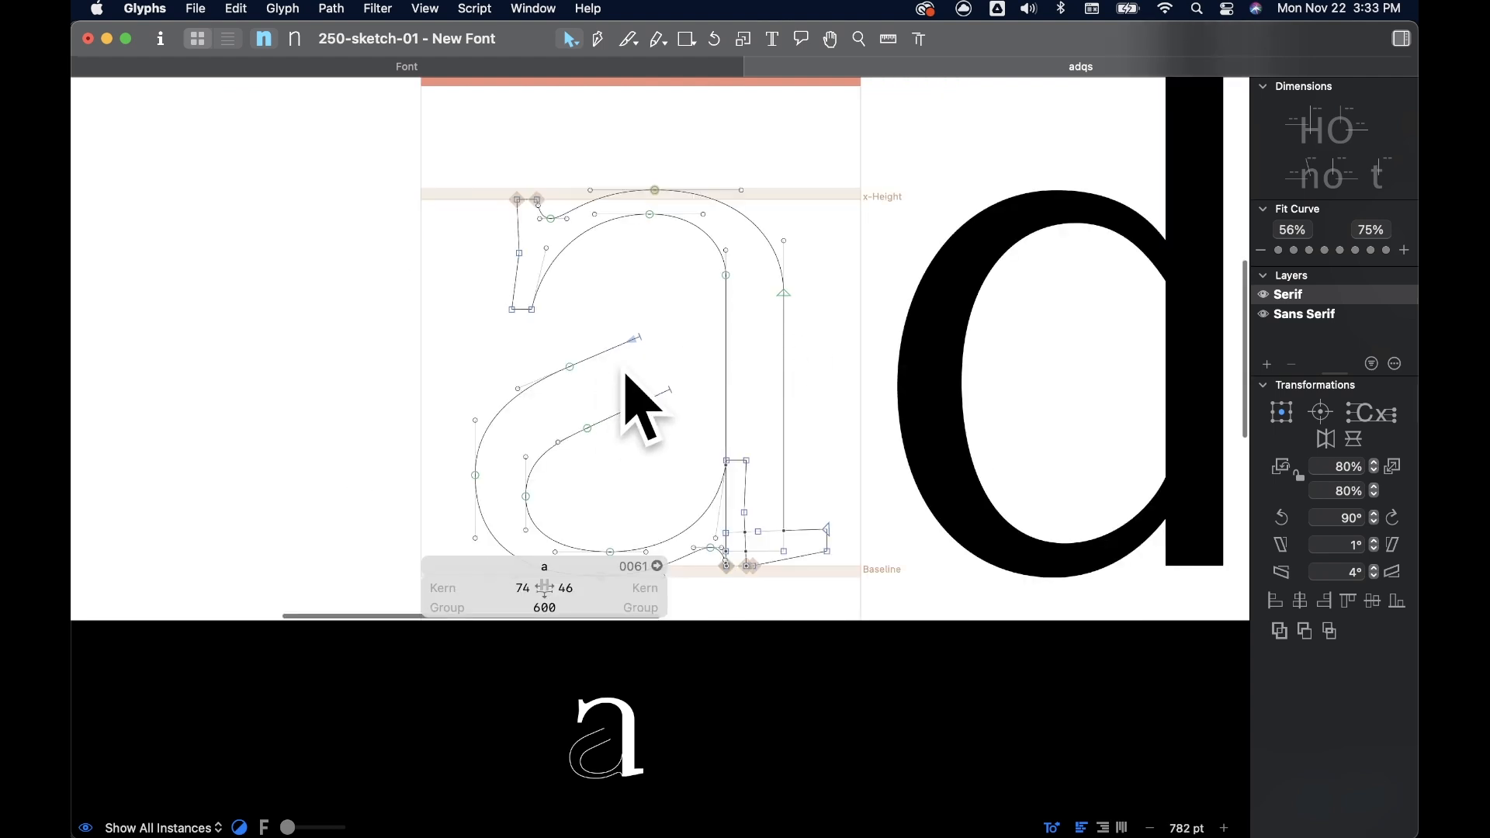
pyautogui.moveTo(725, 276)
pyautogui.mouseDown()
pyautogui.moveTo(727, 302)
pyautogui.moveTo(727, 253)
pyautogui.mouseUp()
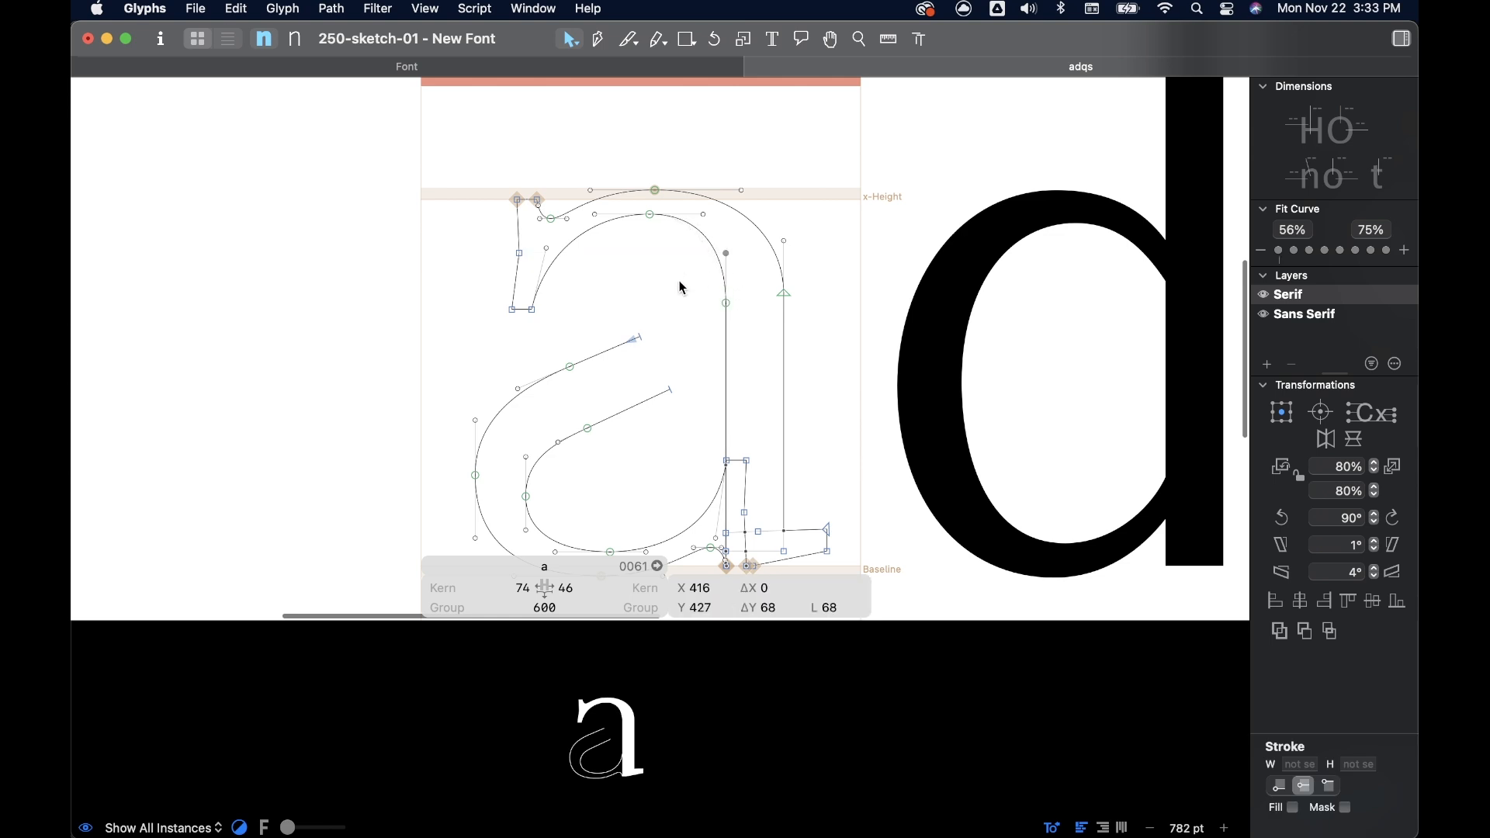
pyautogui.press('space')
pyautogui.moveTo(784, 296); pyautogui.dragTo(780, 241)
pyautogui.press('space')
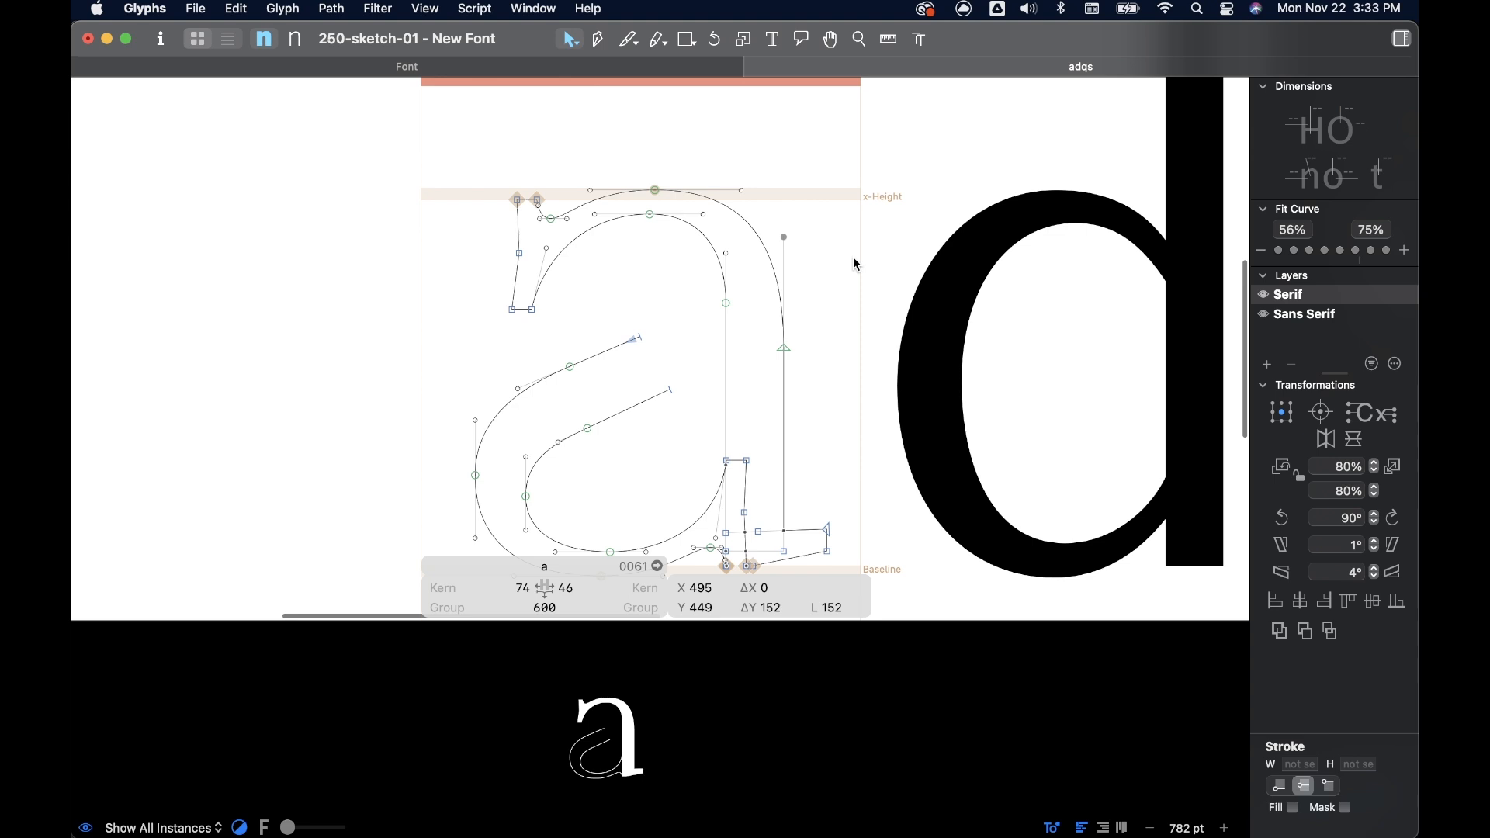
# - Add the n as a component for reference and shift it to X -31 so its right stem overlaps the a's stem
pyautogui.rightClick(834, 260)
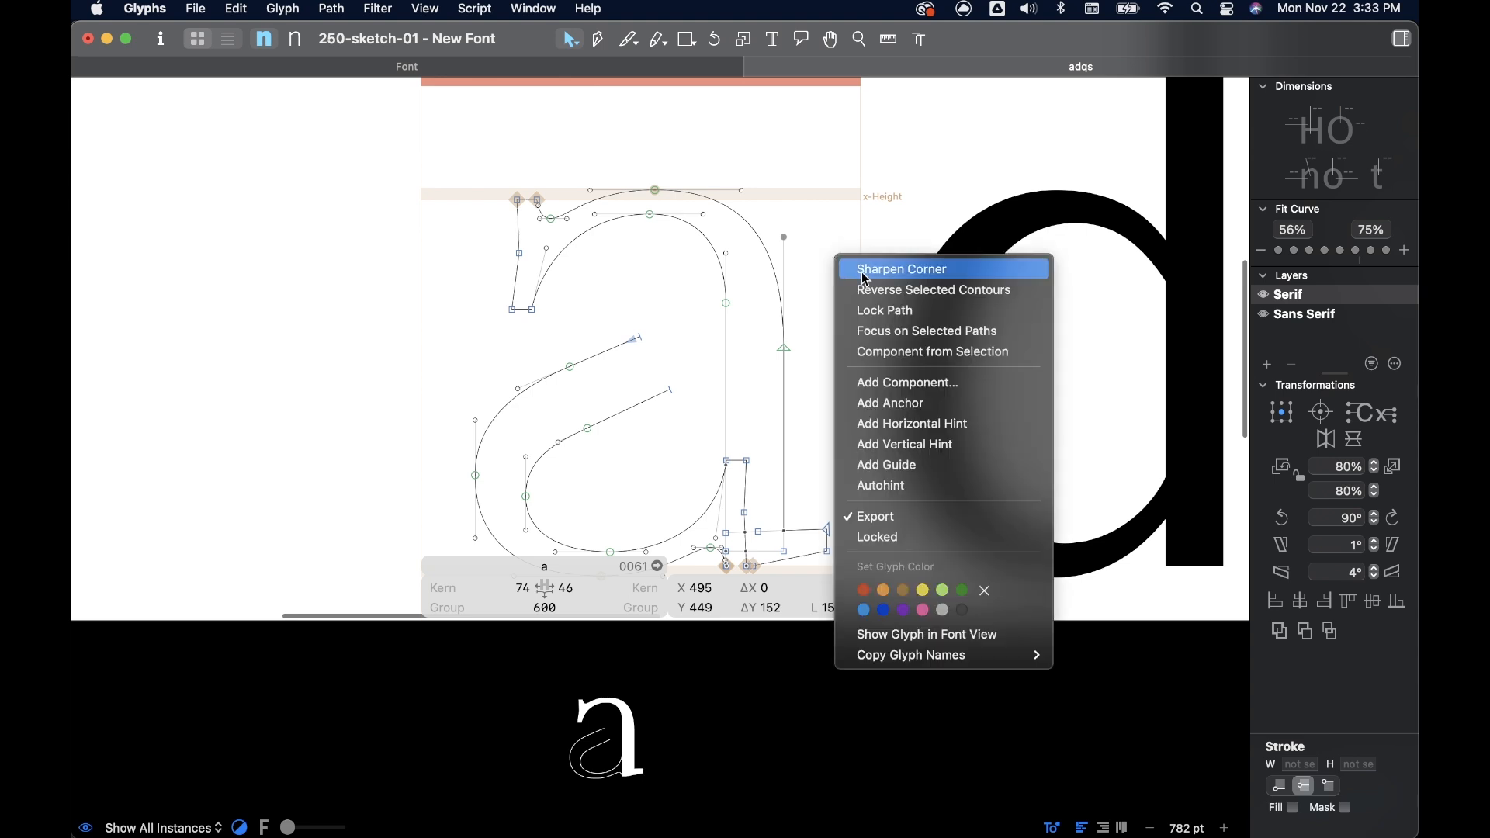
pyautogui.click(905, 383)
pyautogui.write('n')
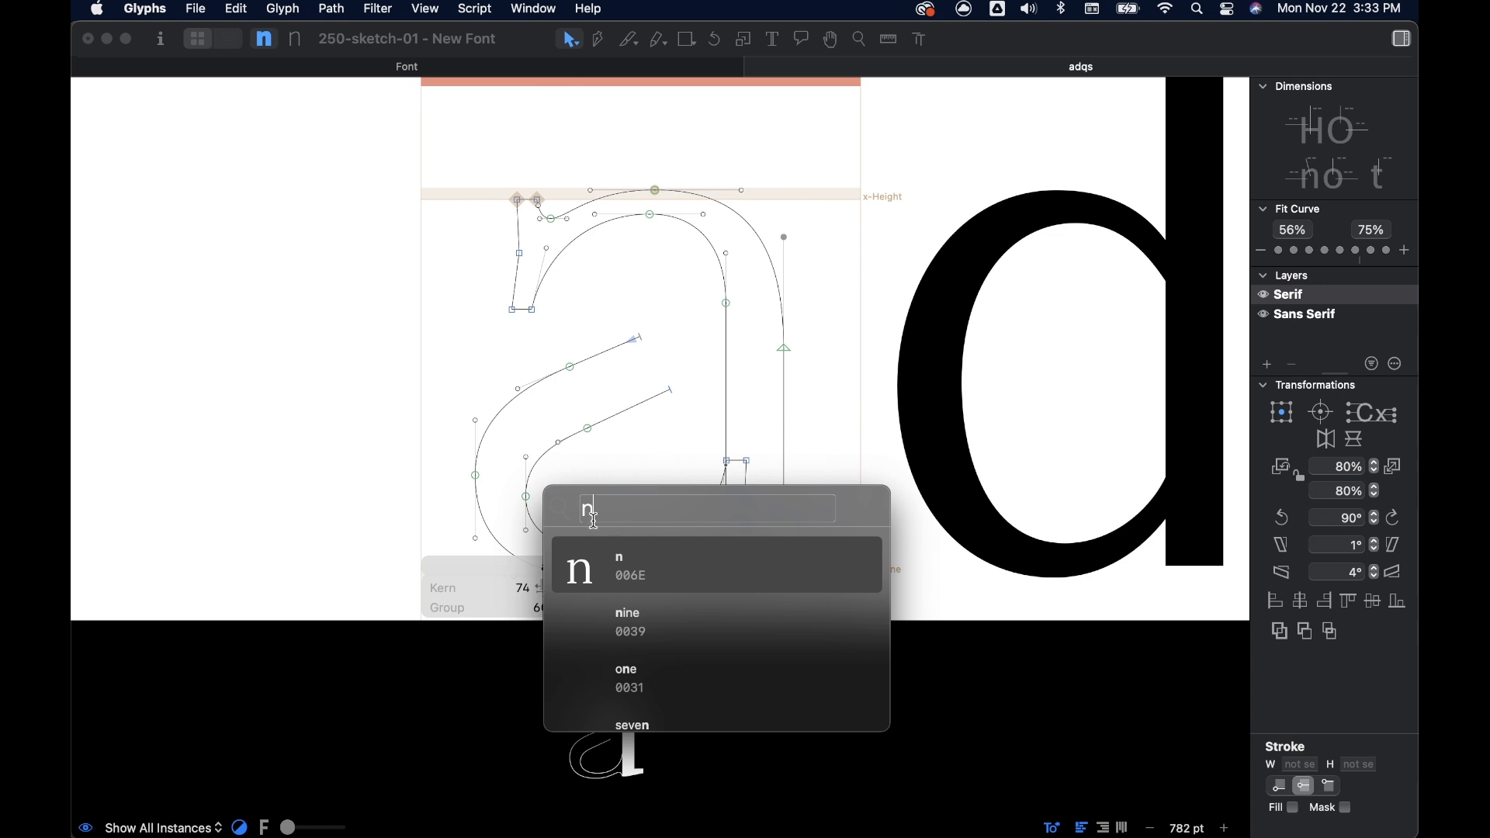
pyautogui.press('Return')
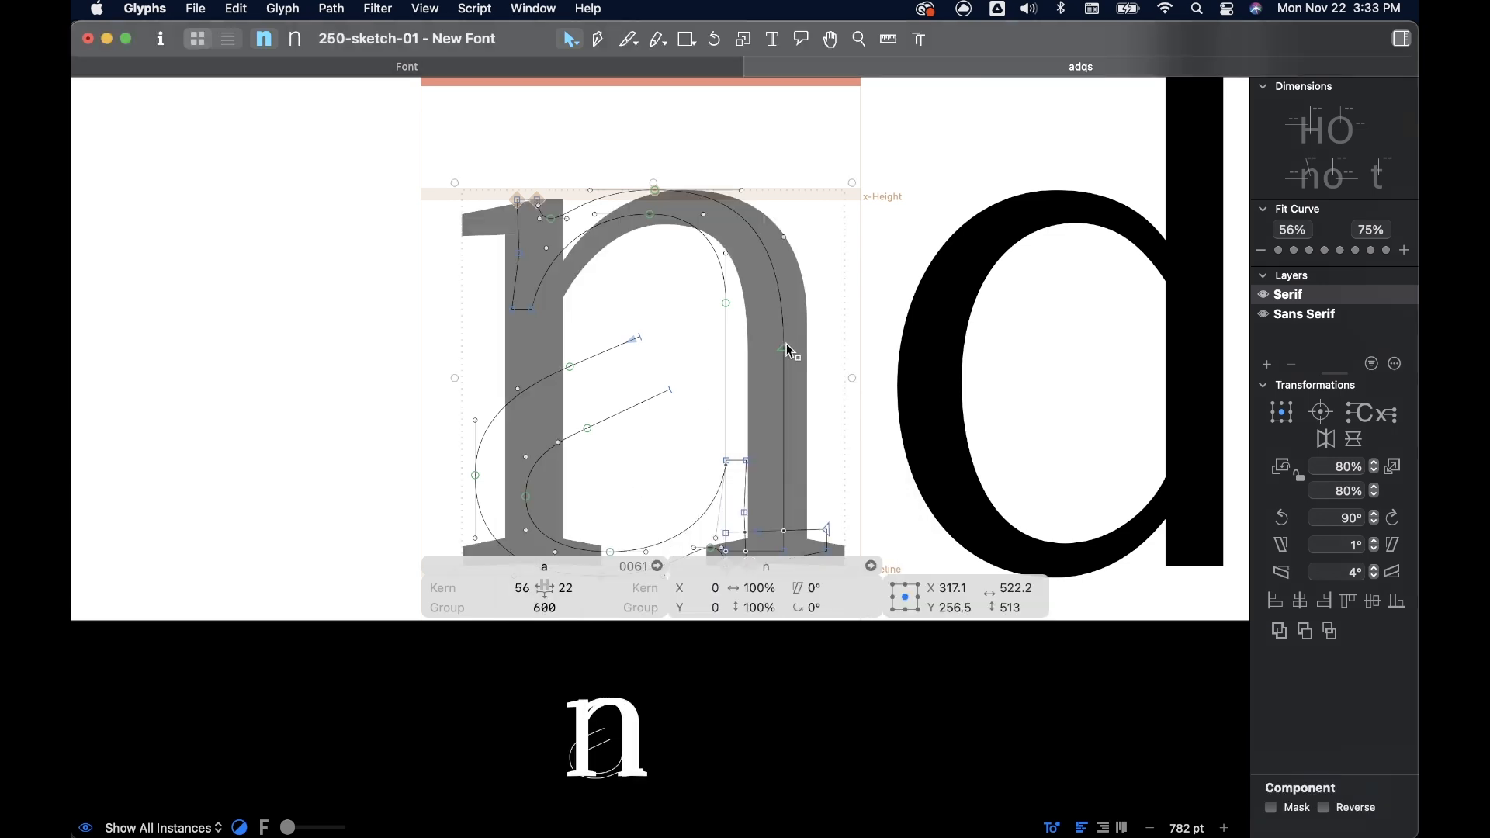
pyautogui.moveTo(764, 333); pyautogui.dragTo(742, 297)
pyautogui.scroll(5, 798, 213)
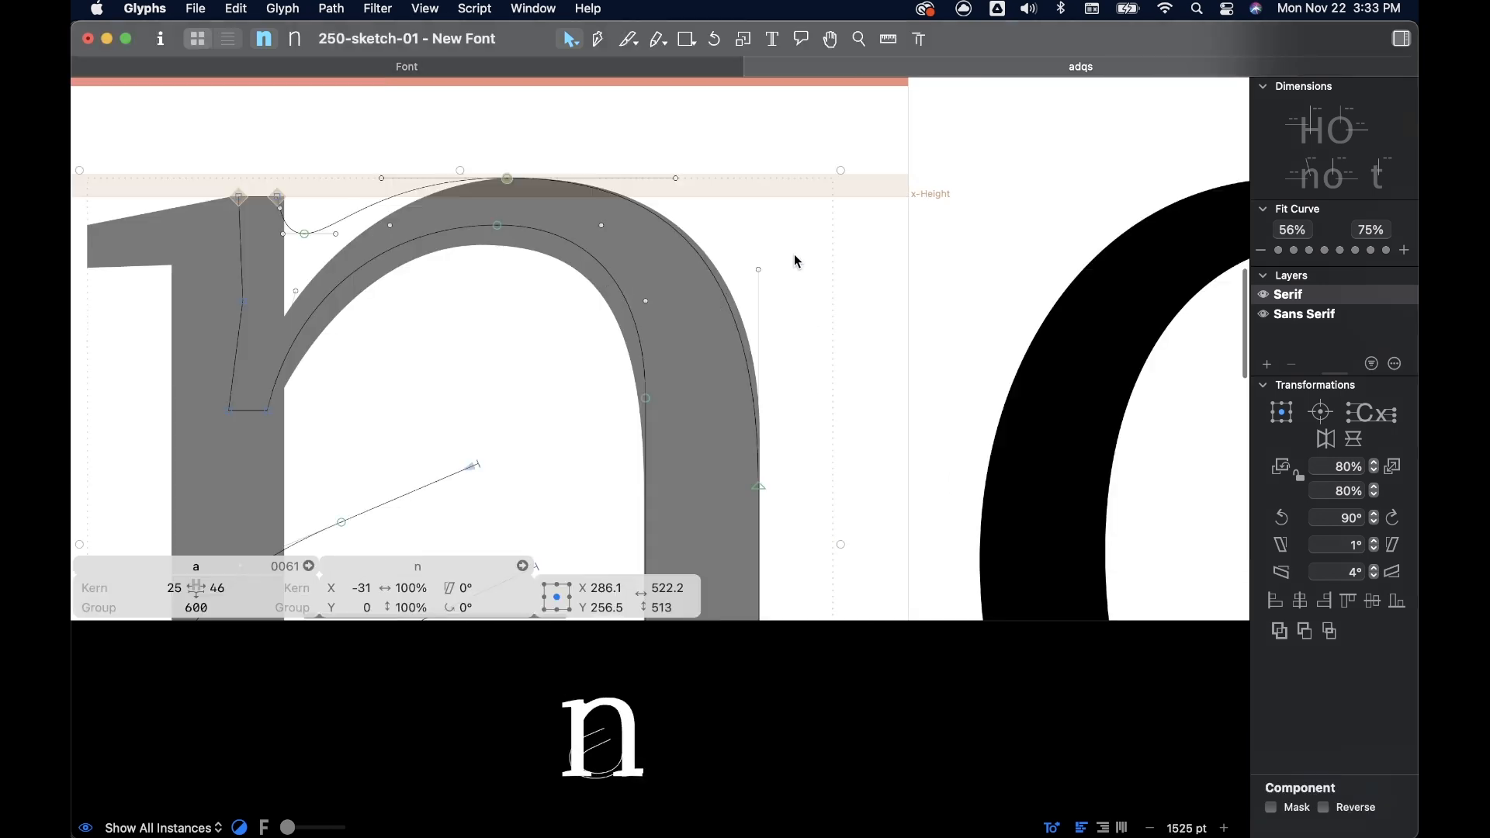
pyautogui.click(795, 257)
pyautogui.click(744, 351)
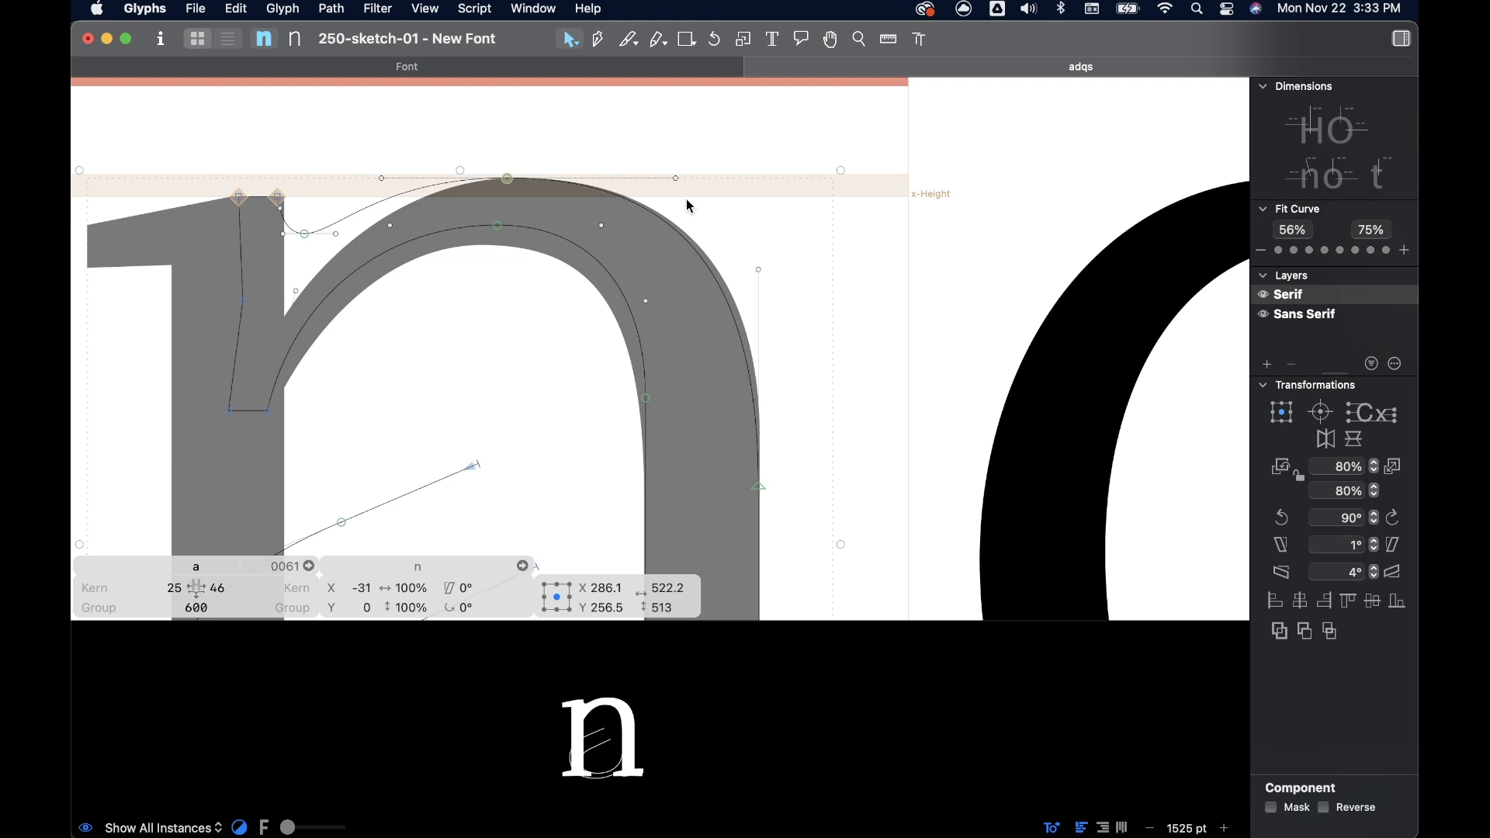
# - Match the arch's outer curve to the n: move its top node to X 326, its stem node to Y 327, and lower the stem node's handle
pyautogui.click(508, 180)
pyautogui.moveTo(512, 179); pyautogui.dragTo(520, 180)
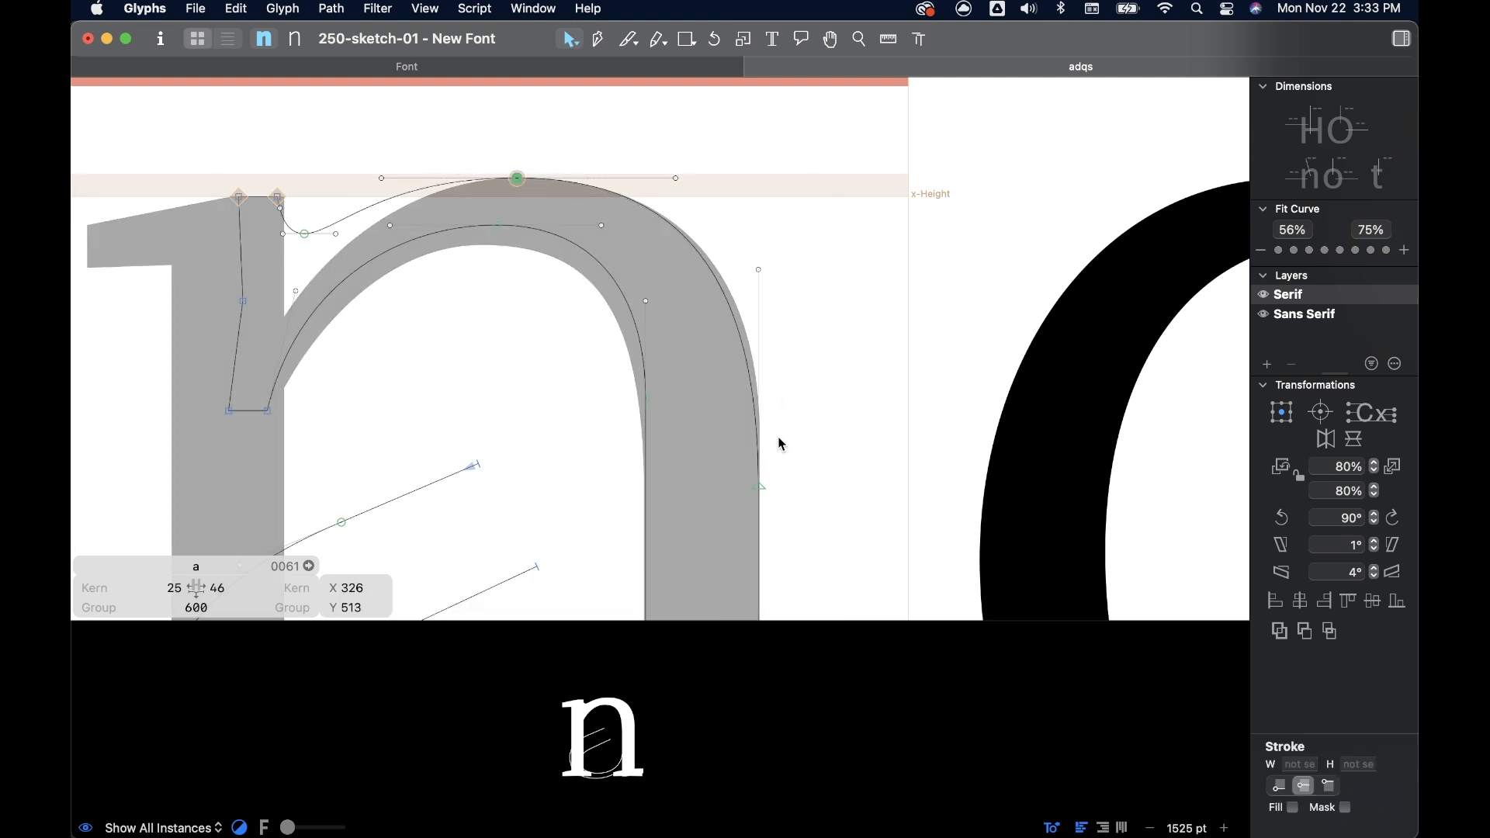
pyautogui.moveTo(759, 485); pyautogui.dragTo(763, 439)
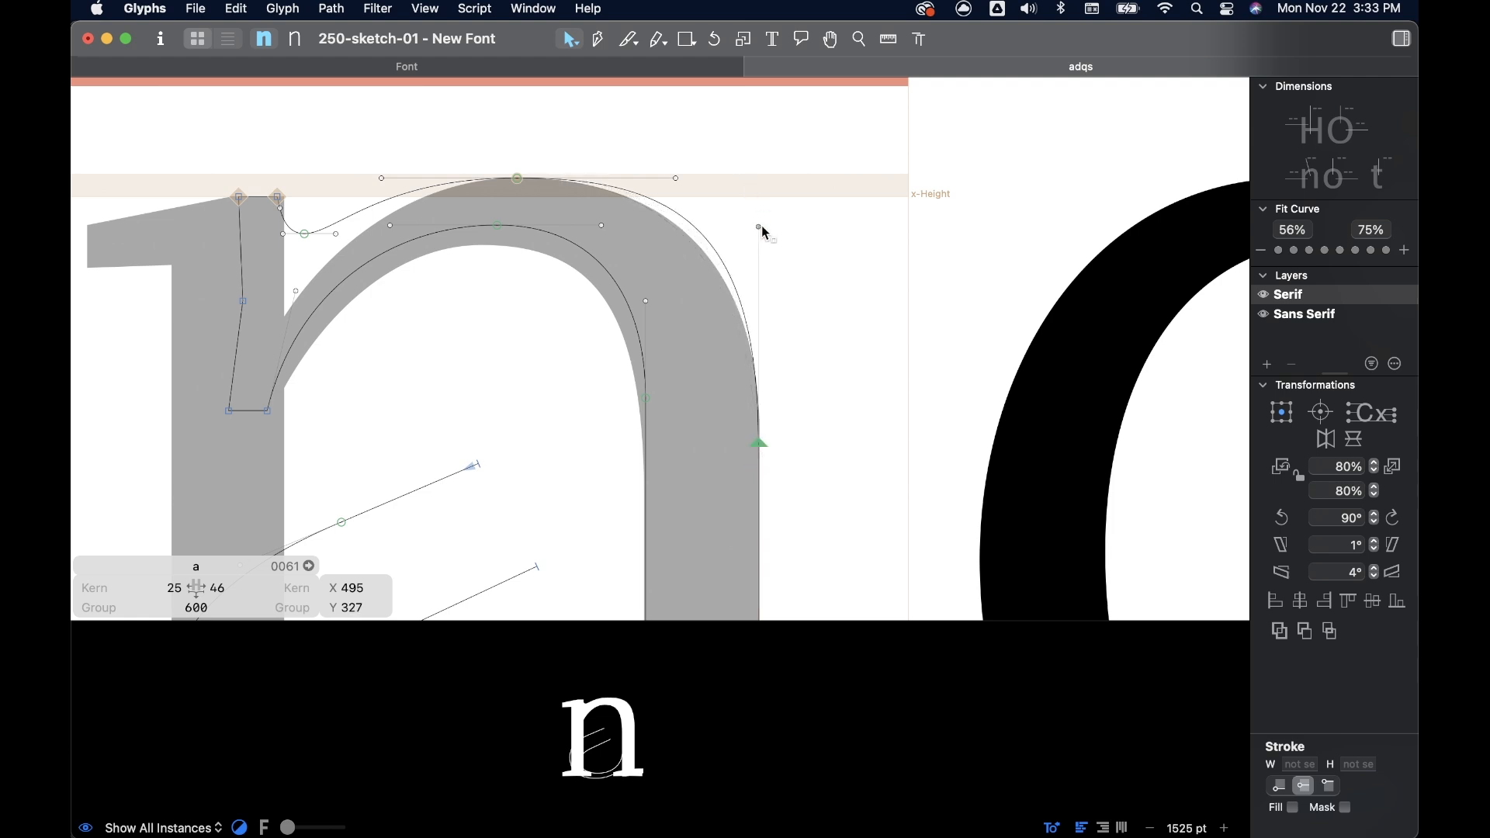
pyautogui.moveTo(760, 228); pyautogui.dragTo(759, 269)
pyautogui.click(677, 178)
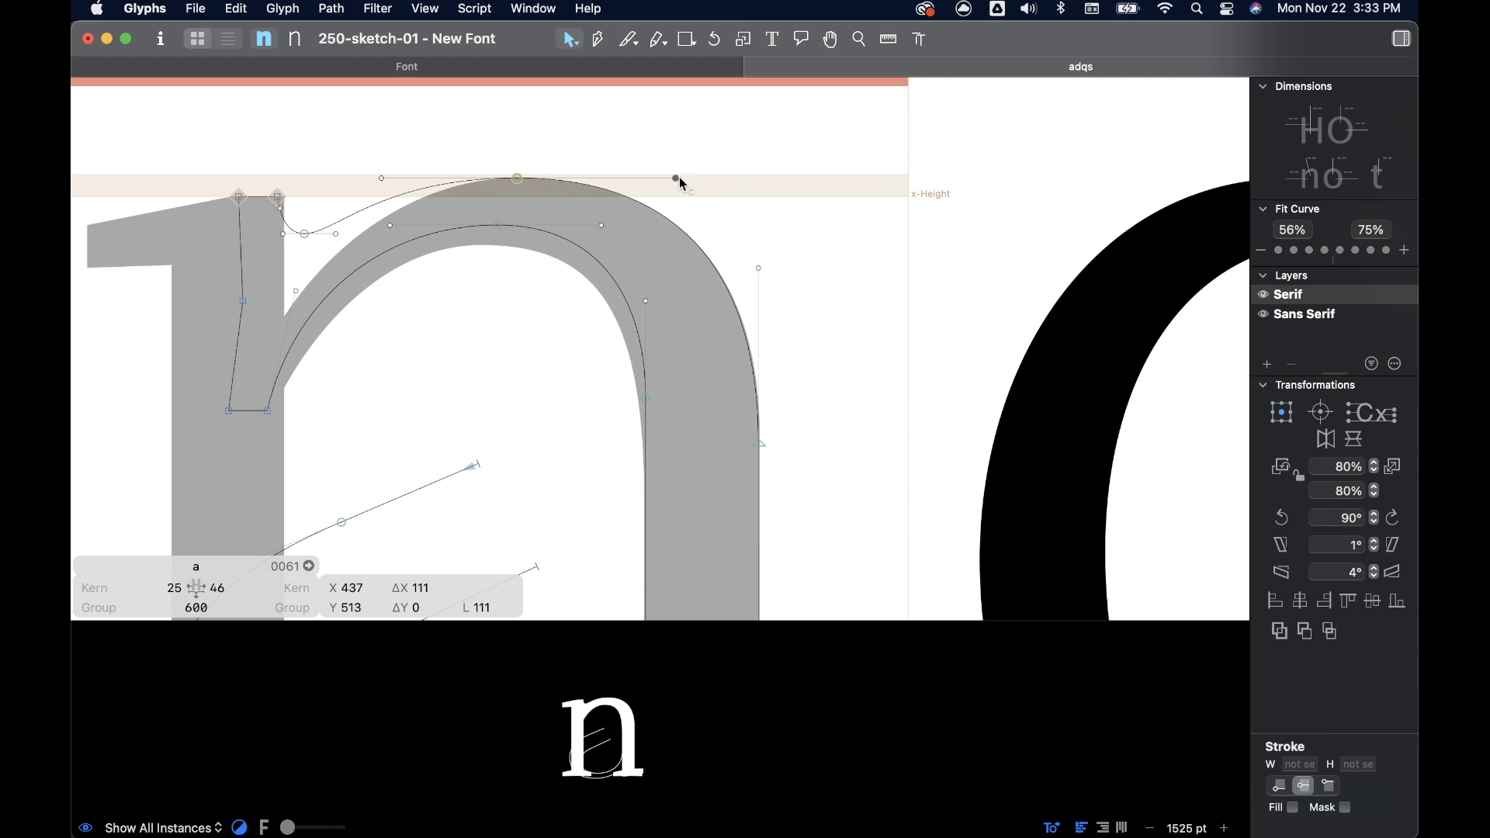
# - Delete the n reference component from the a glyph and preview the letter
pyautogui.click(578, 267)
pyautogui.click(576, 267)
pyautogui.press('Delete')
pyautogui.scroll(-8, 750, 236)
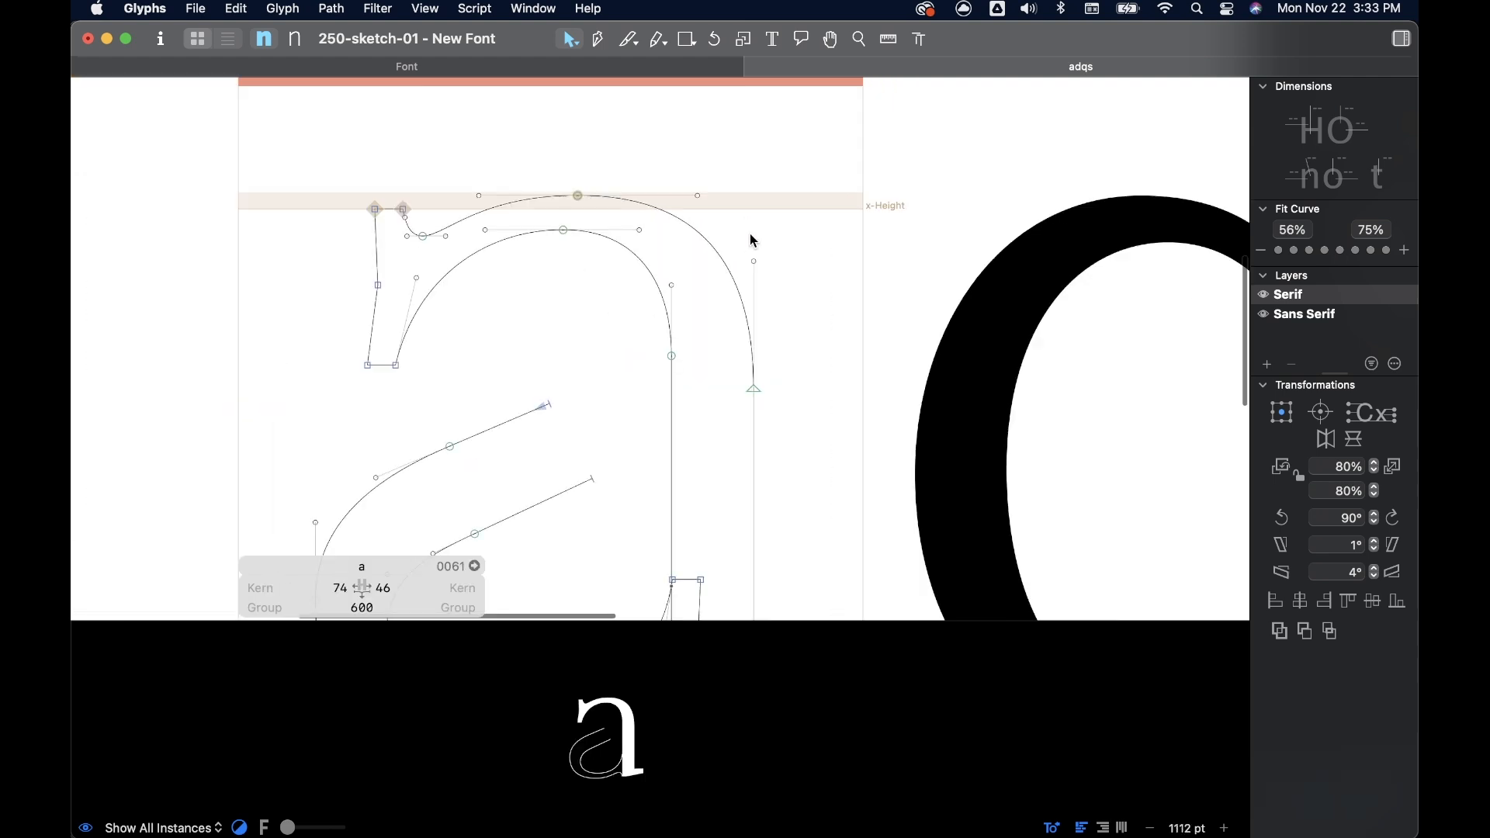
pyautogui.press('space')
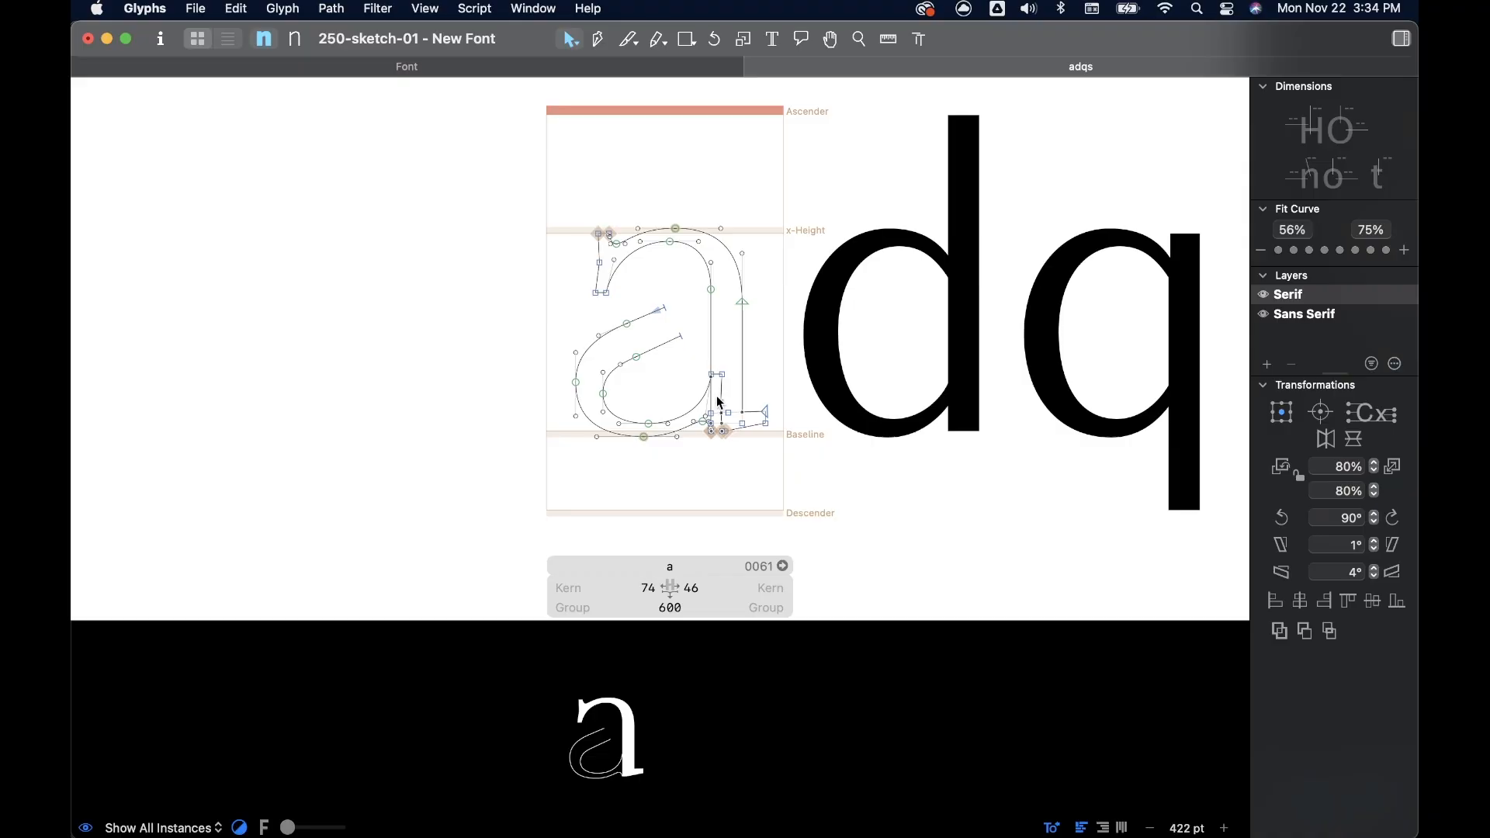
# - Connect the two open ends of the a's lower bowl with a straight segment using the Pen tool
pyautogui.scroll(5, 680, 424)
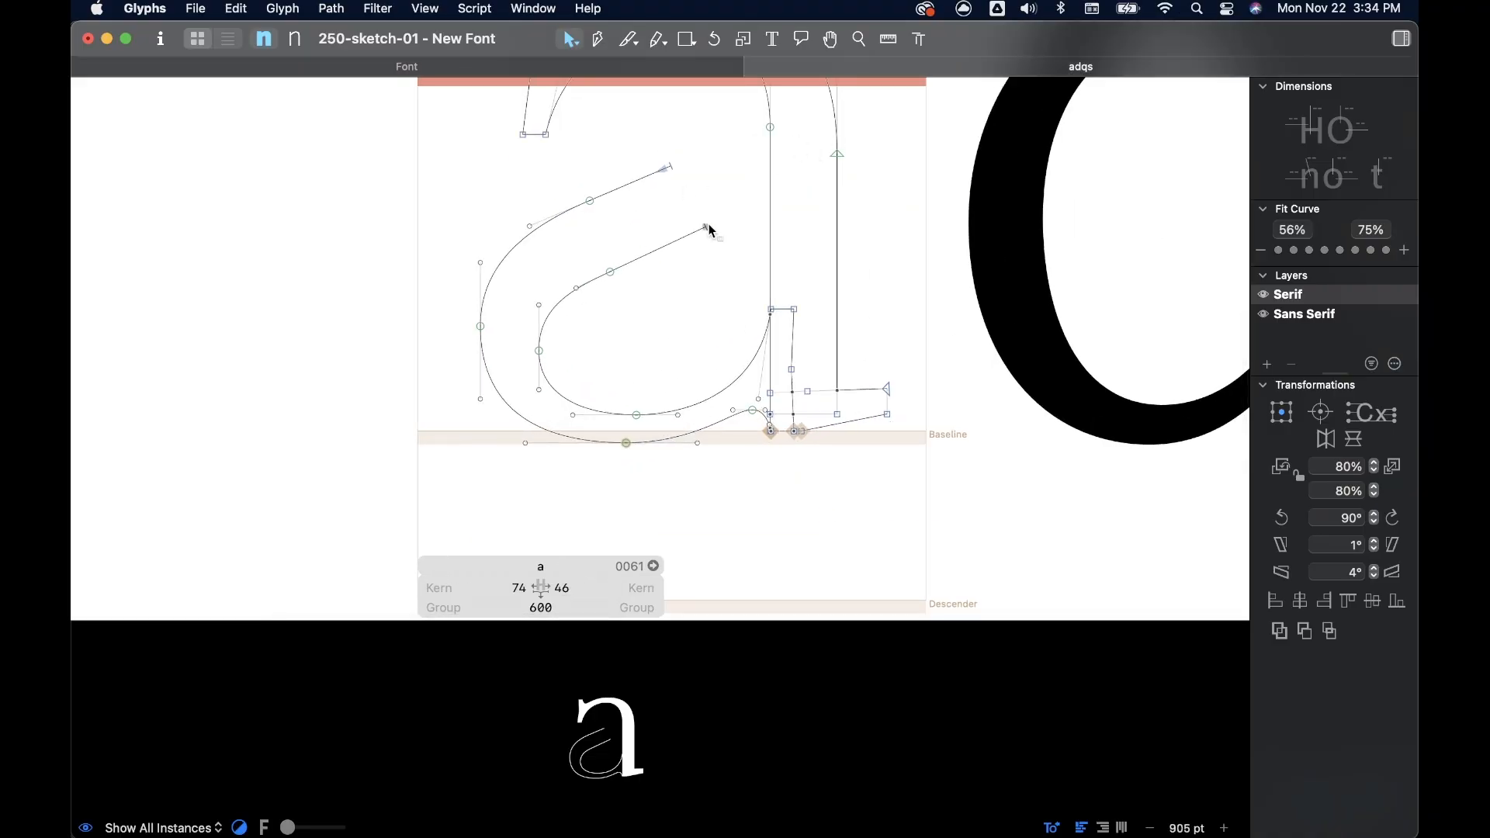
pyautogui.scroll(3, 709, 231)
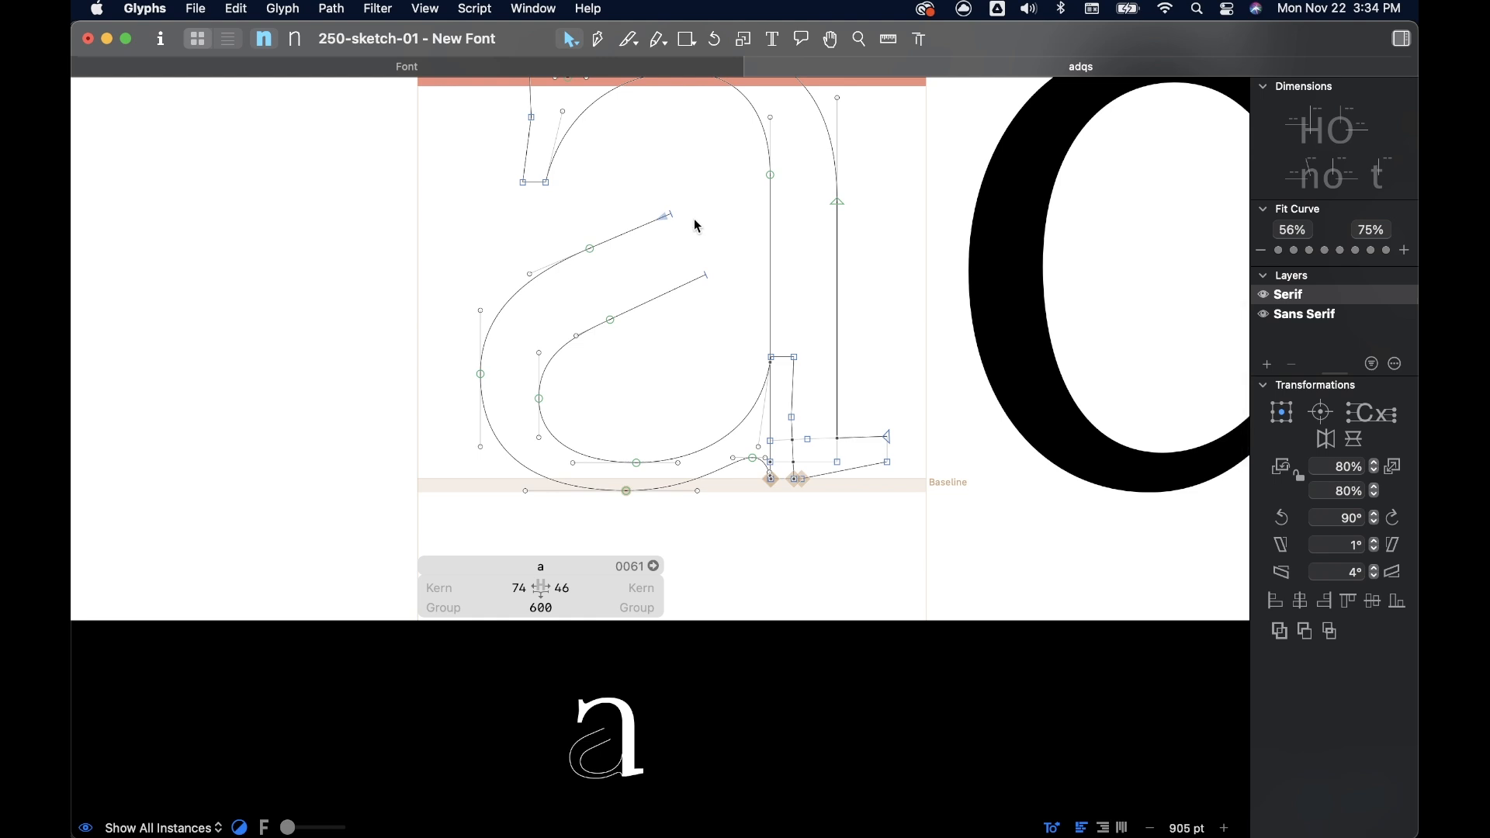
pyautogui.press('p')
pyautogui.click(672, 215)
pyautogui.click(707, 276)
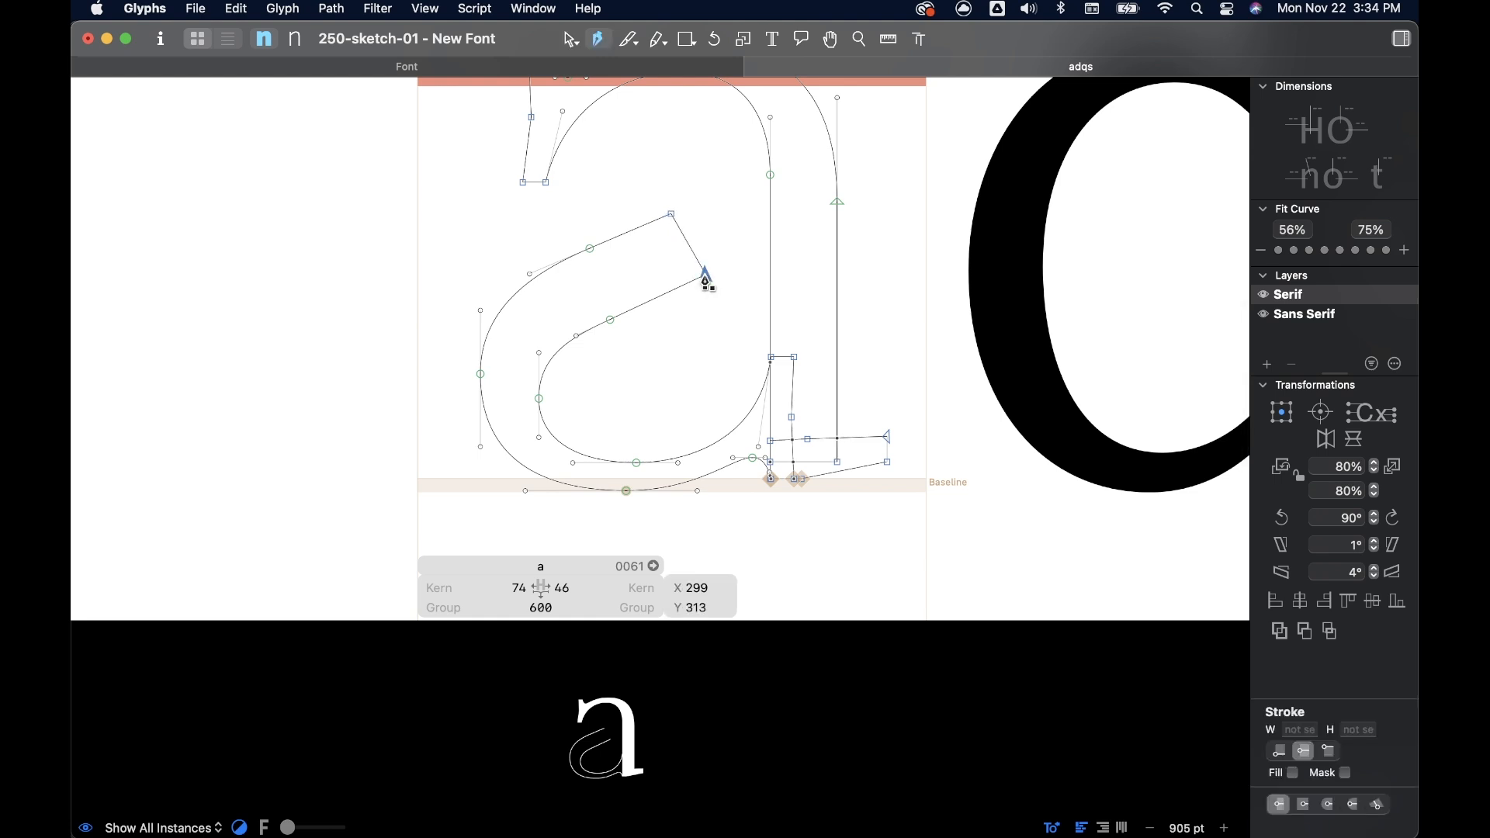
# - Move the two end nodes of the bowl's upper stroke into the a's stem, centred at X 446.5, Y 282
pyautogui.press('v')
pyautogui.moveTo(715, 187); pyautogui.dragTo(654, 326)
pyautogui.moveTo(672, 217); pyautogui.dragTo(800, 225)
pyautogui.scroll(3, 819, 248)
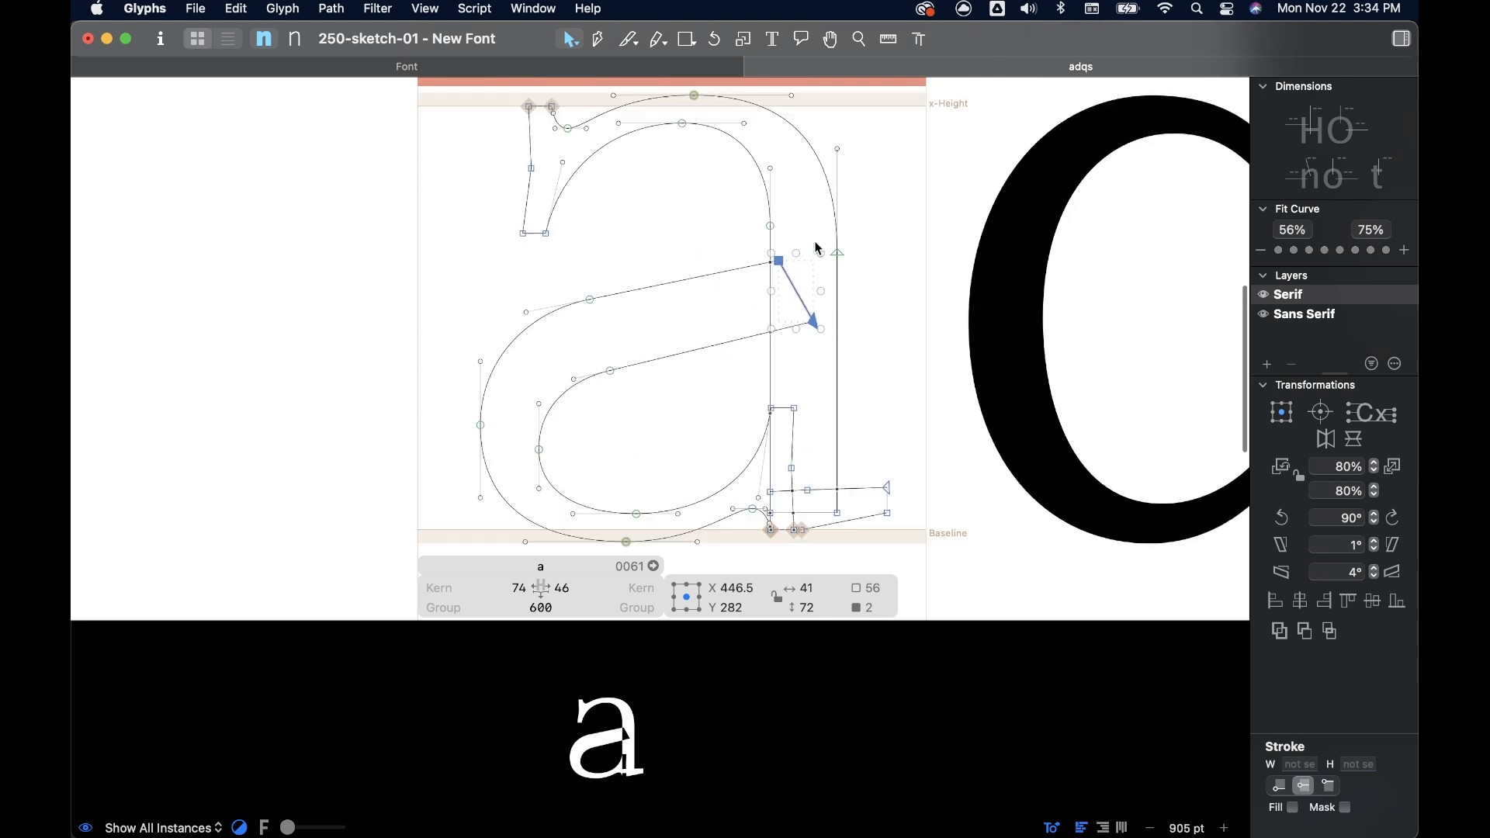
pyautogui.scroll(-5, 818, 248)
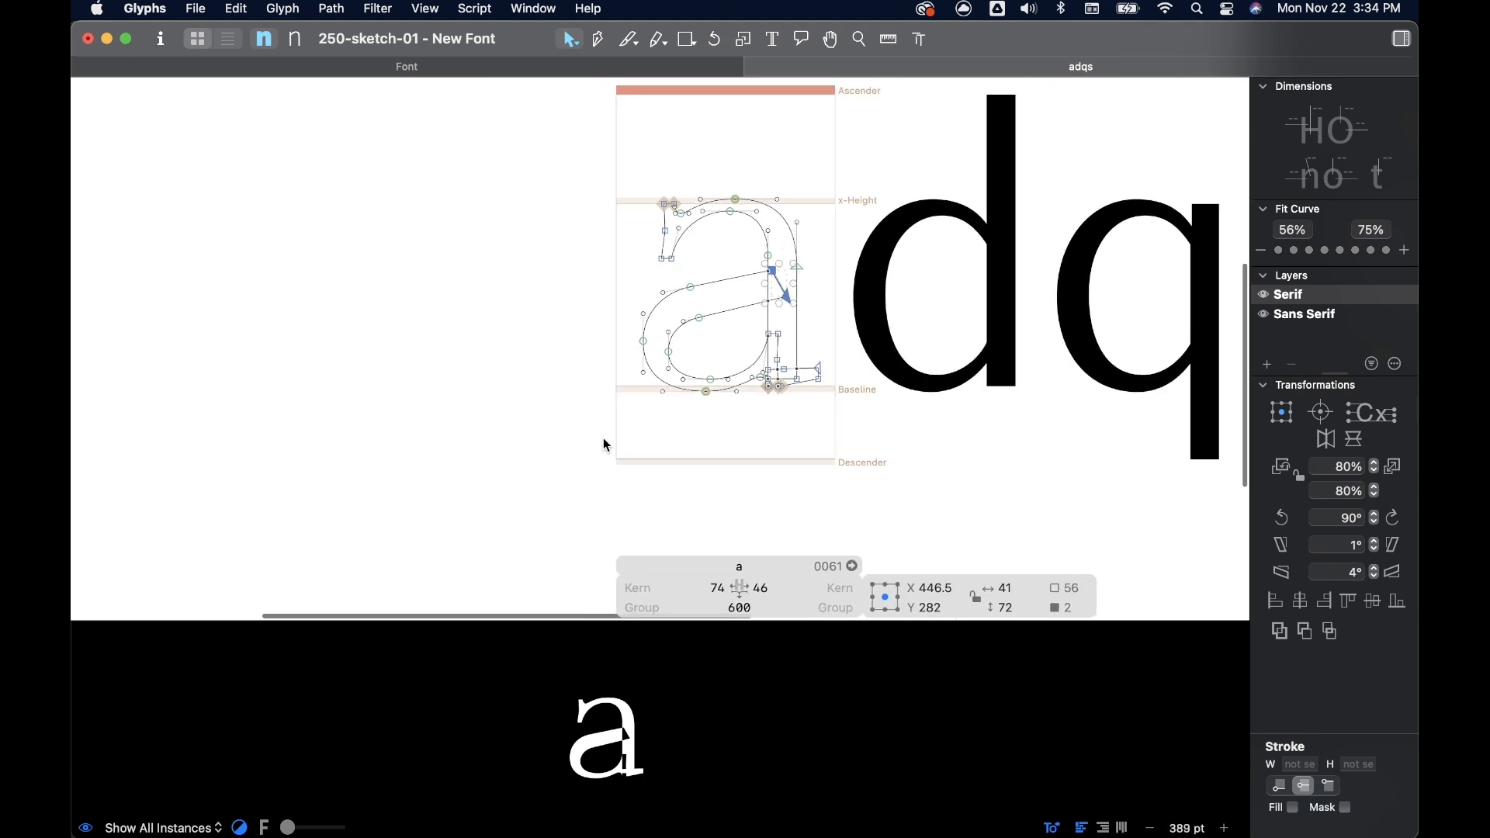
# - Apply Correct Path Direction to the a's paths and examine the merged shape
pyautogui.click(332, 9)
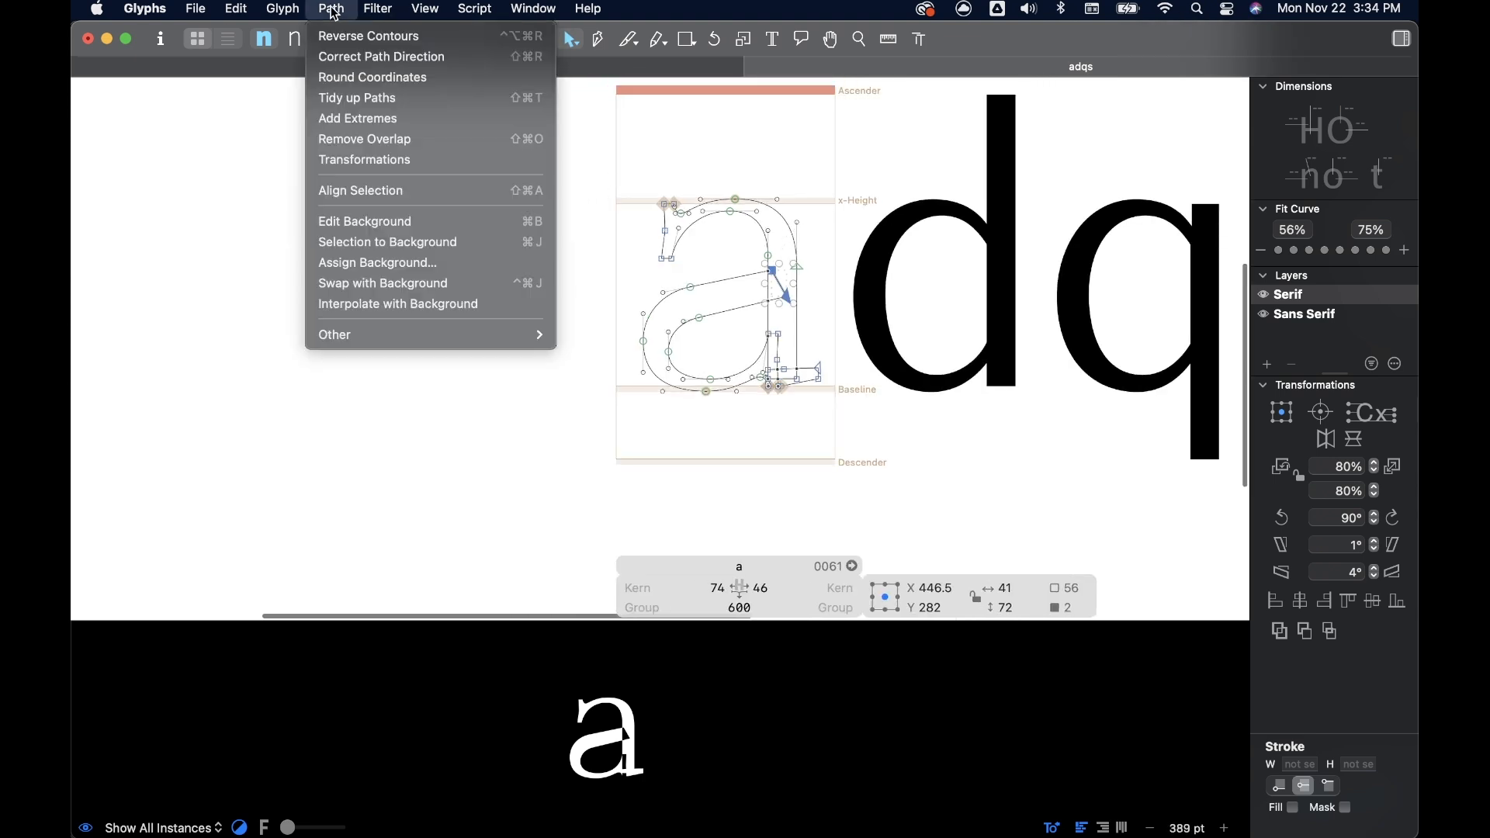
pyautogui.click(370, 59)
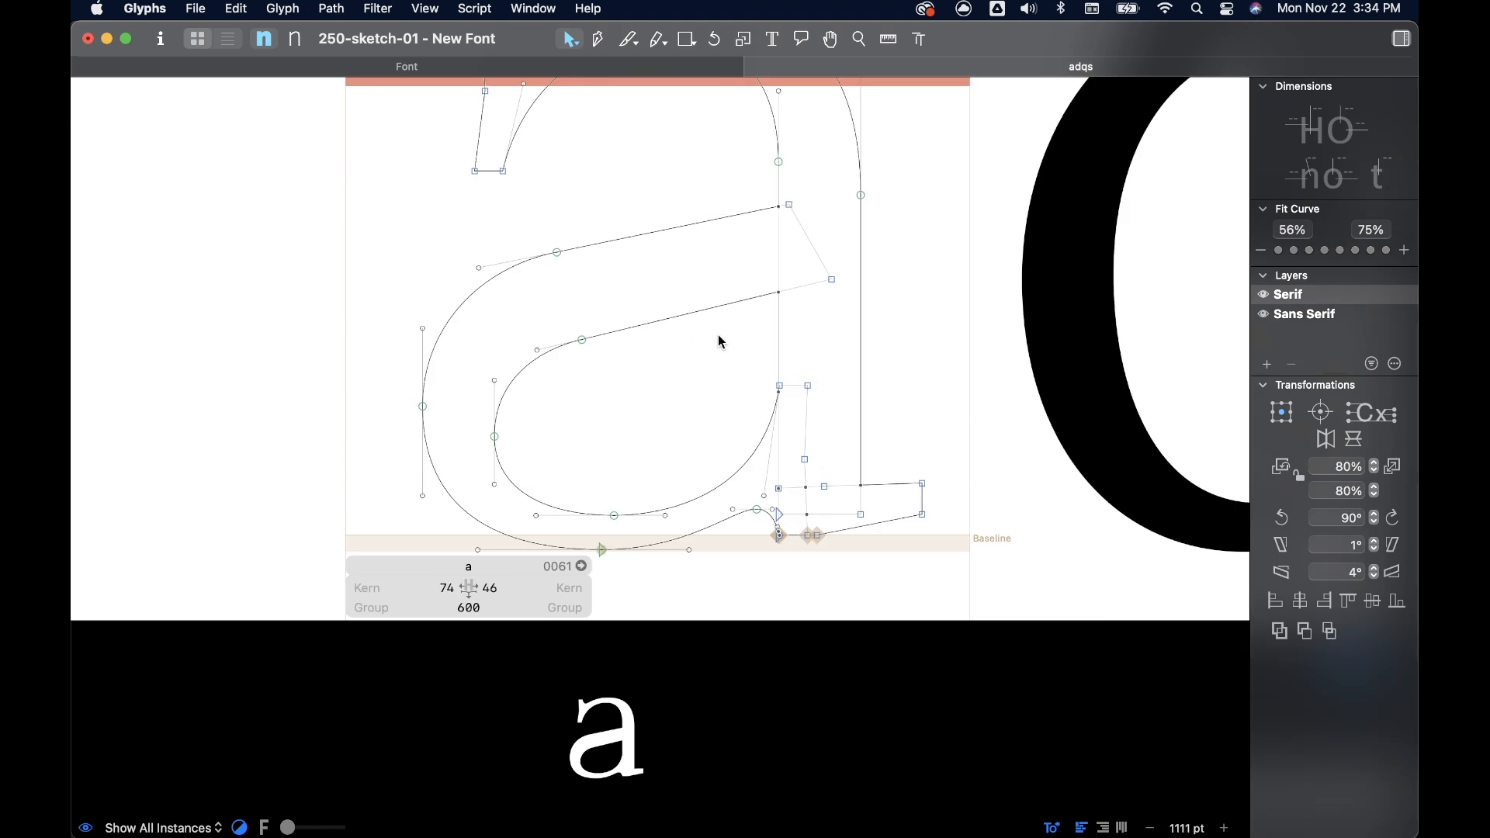
pyautogui.scroll(2, 718, 335)
pyautogui.scroll(-2, 719, 336)
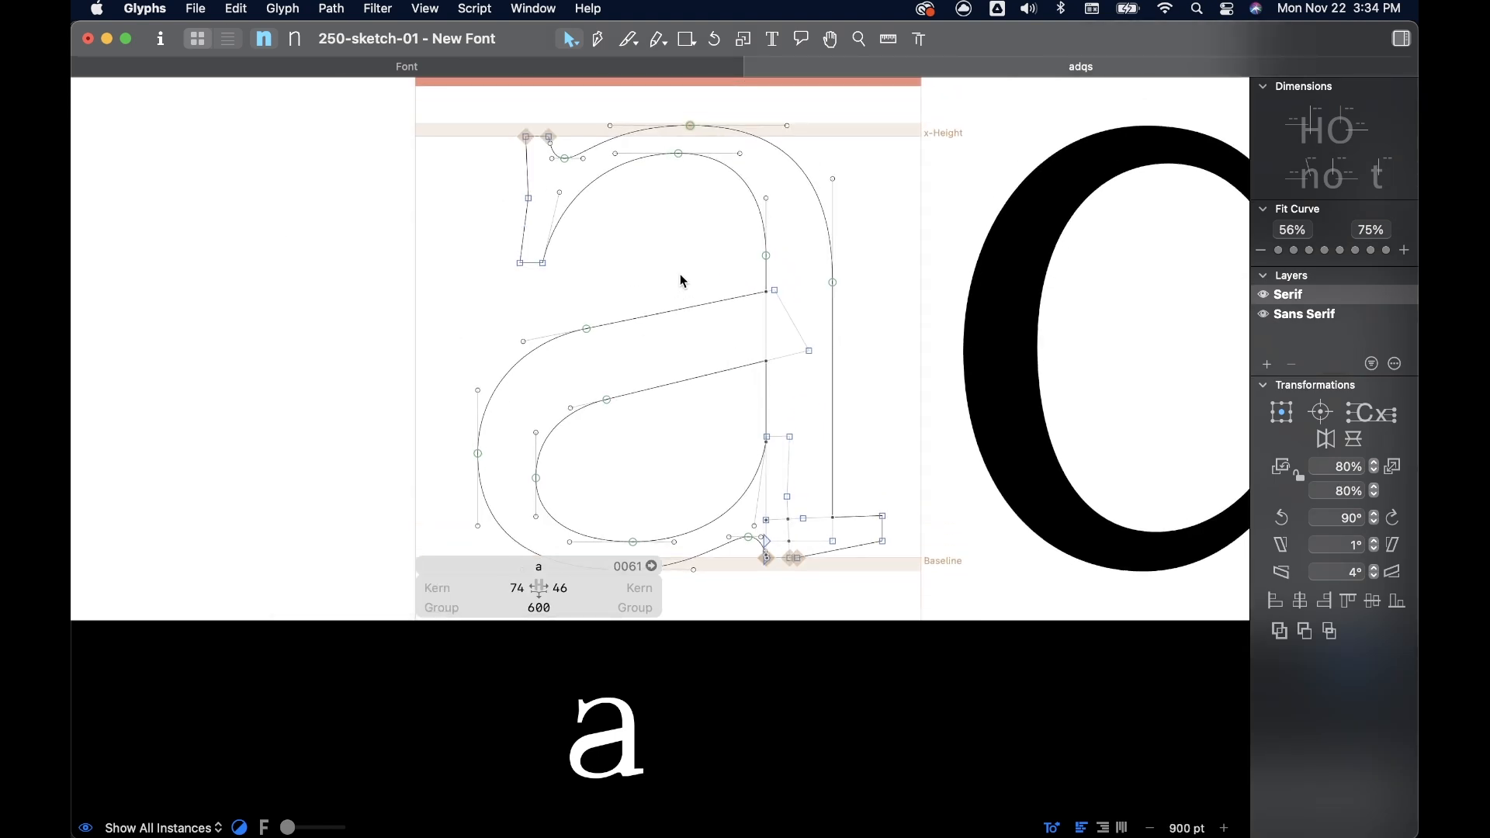
pyautogui.scroll(-1, 722, 274)
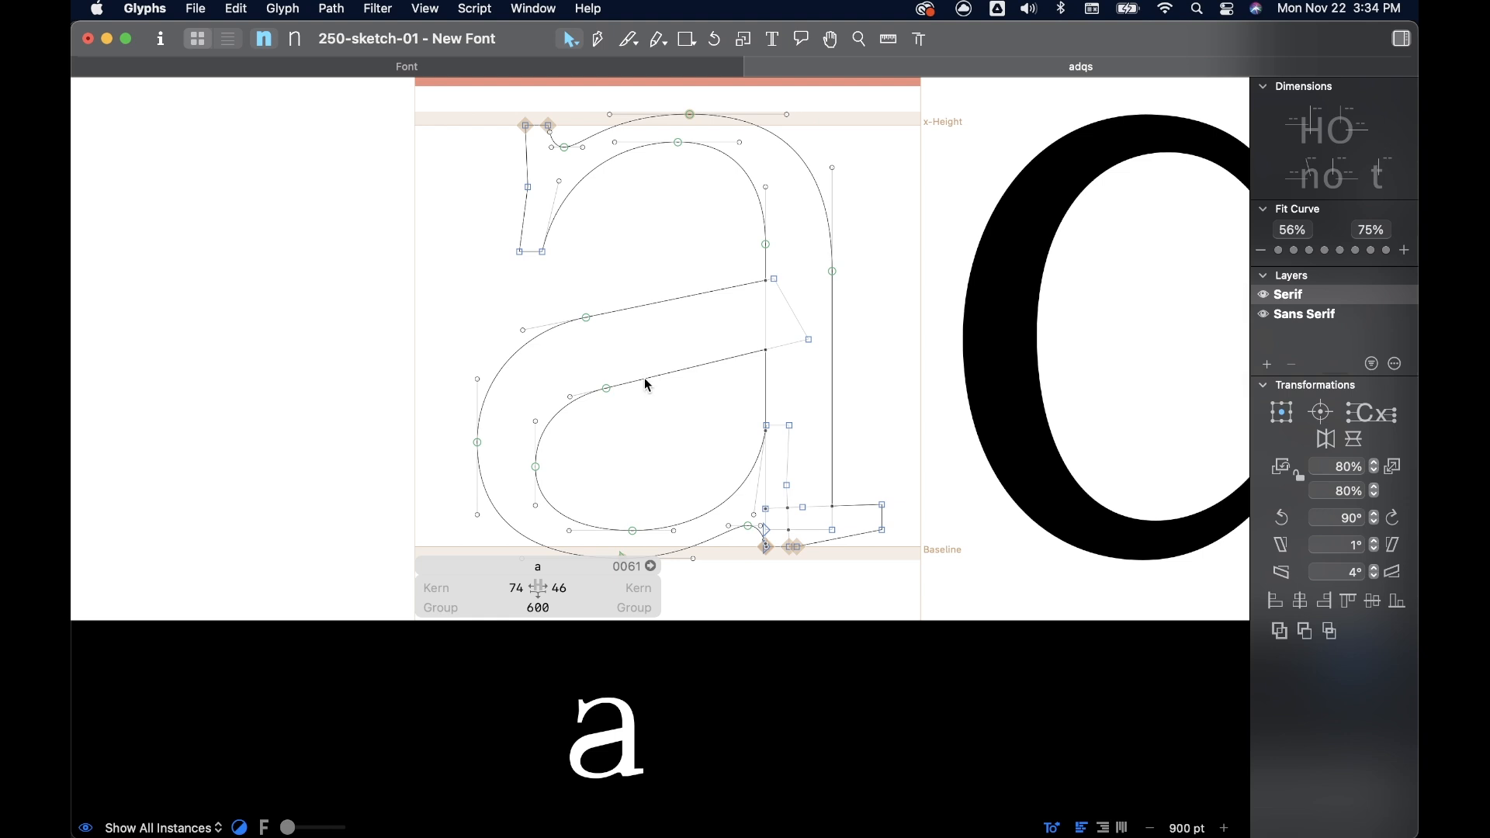
# - Thin the bowl's upper stroke by moving the counter's upper-left curve up and right, and set the stroke's upper end node to X 425, Y 312
pyautogui.moveTo(666, 406); pyautogui.dragTo(543, 364)
pyautogui.rightClick(531, 363)
pyautogui.click(505, 445)
pyautogui.keyDown('shift'); pyautogui.click(537, 467); pyautogui.keyUp('shift')
pyautogui.moveTo(618, 394); pyautogui.dragTo(627, 361)
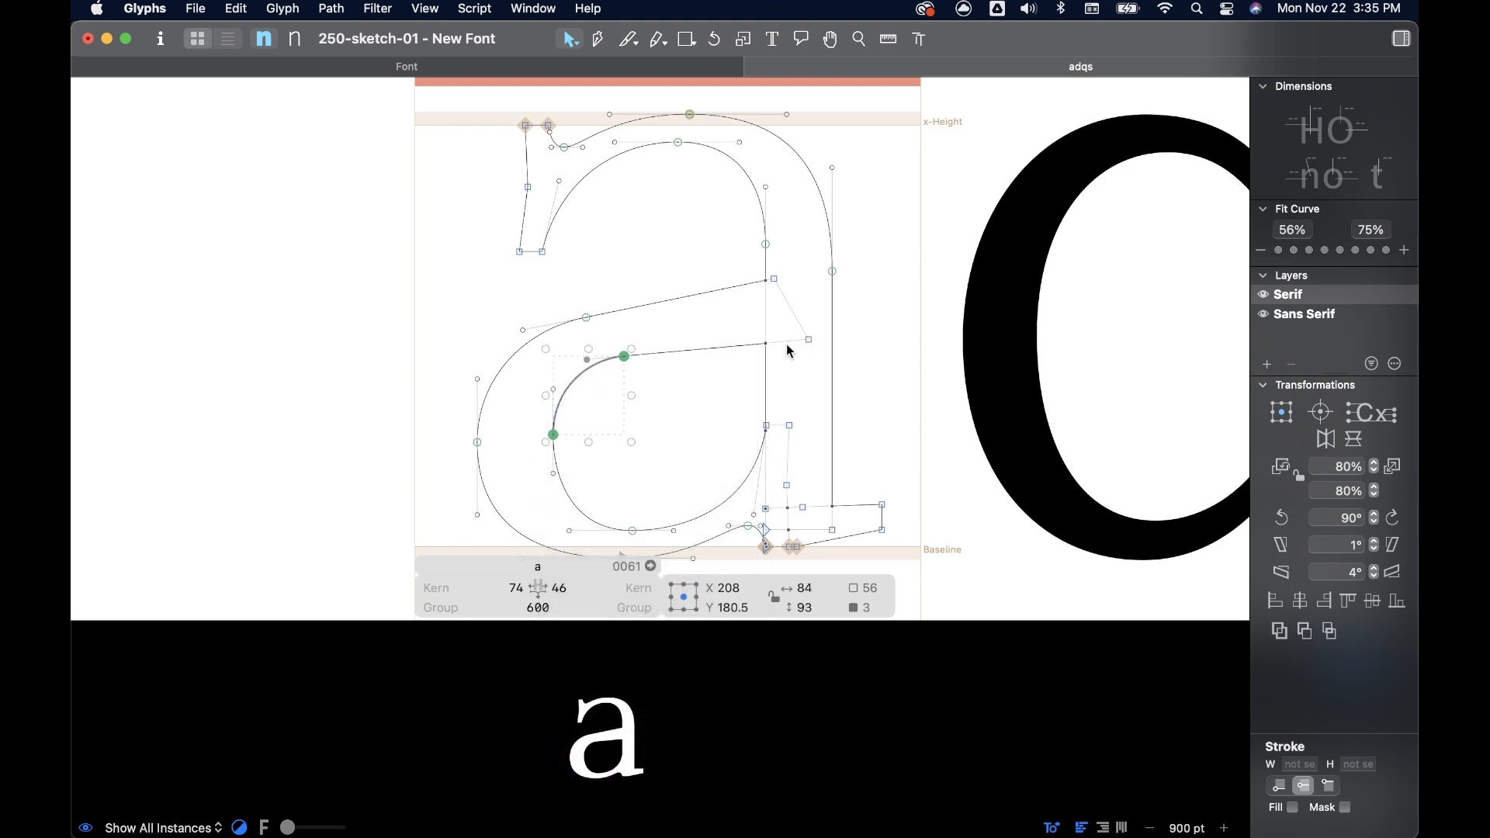
pyautogui.moveTo(810, 340); pyautogui.dragTo(774, 283)
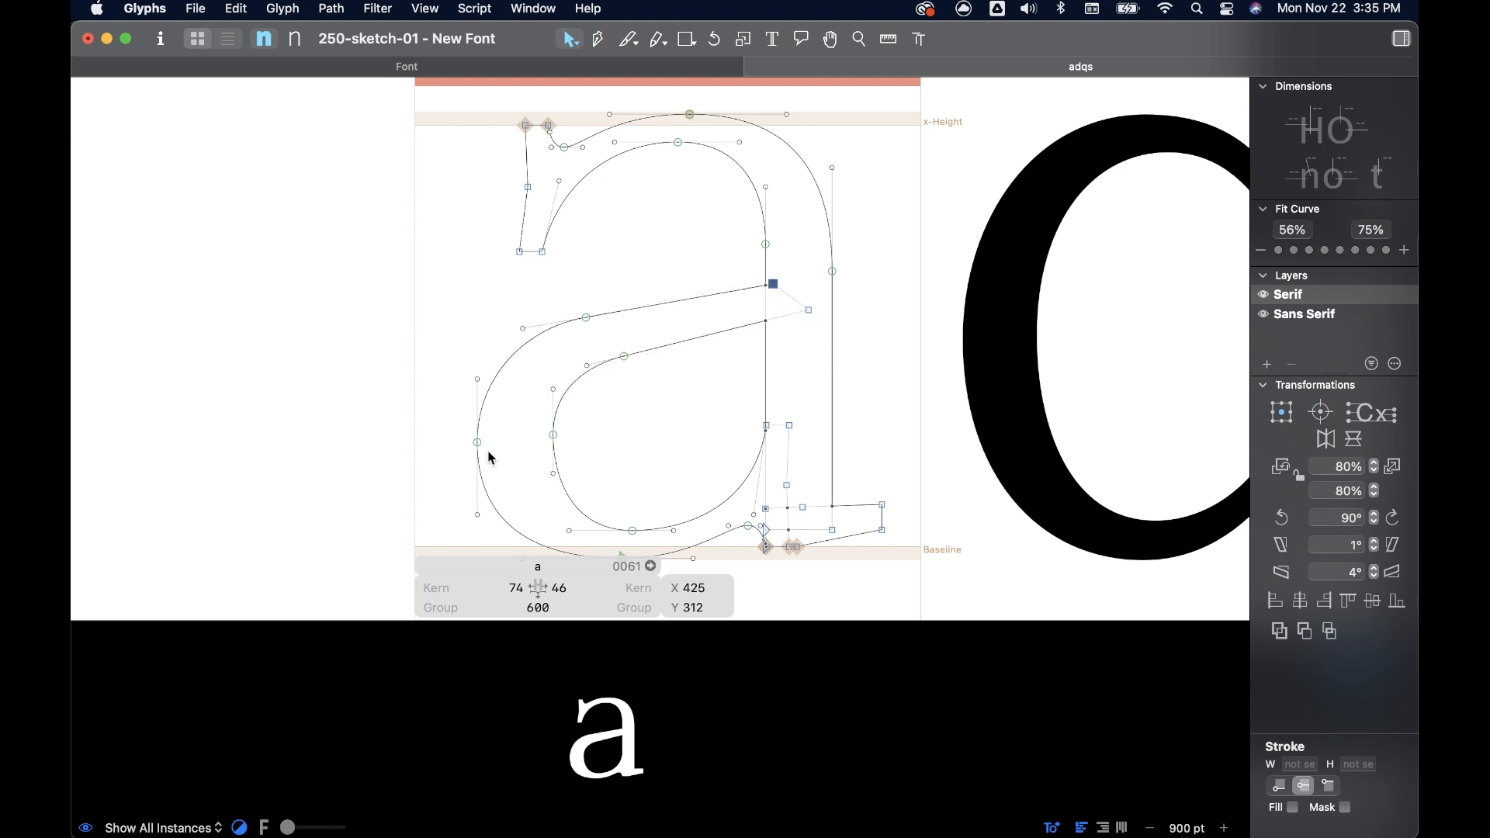
pyautogui.scroll(-3, 625, 433)
pyautogui.scroll(-2, 623, 433)
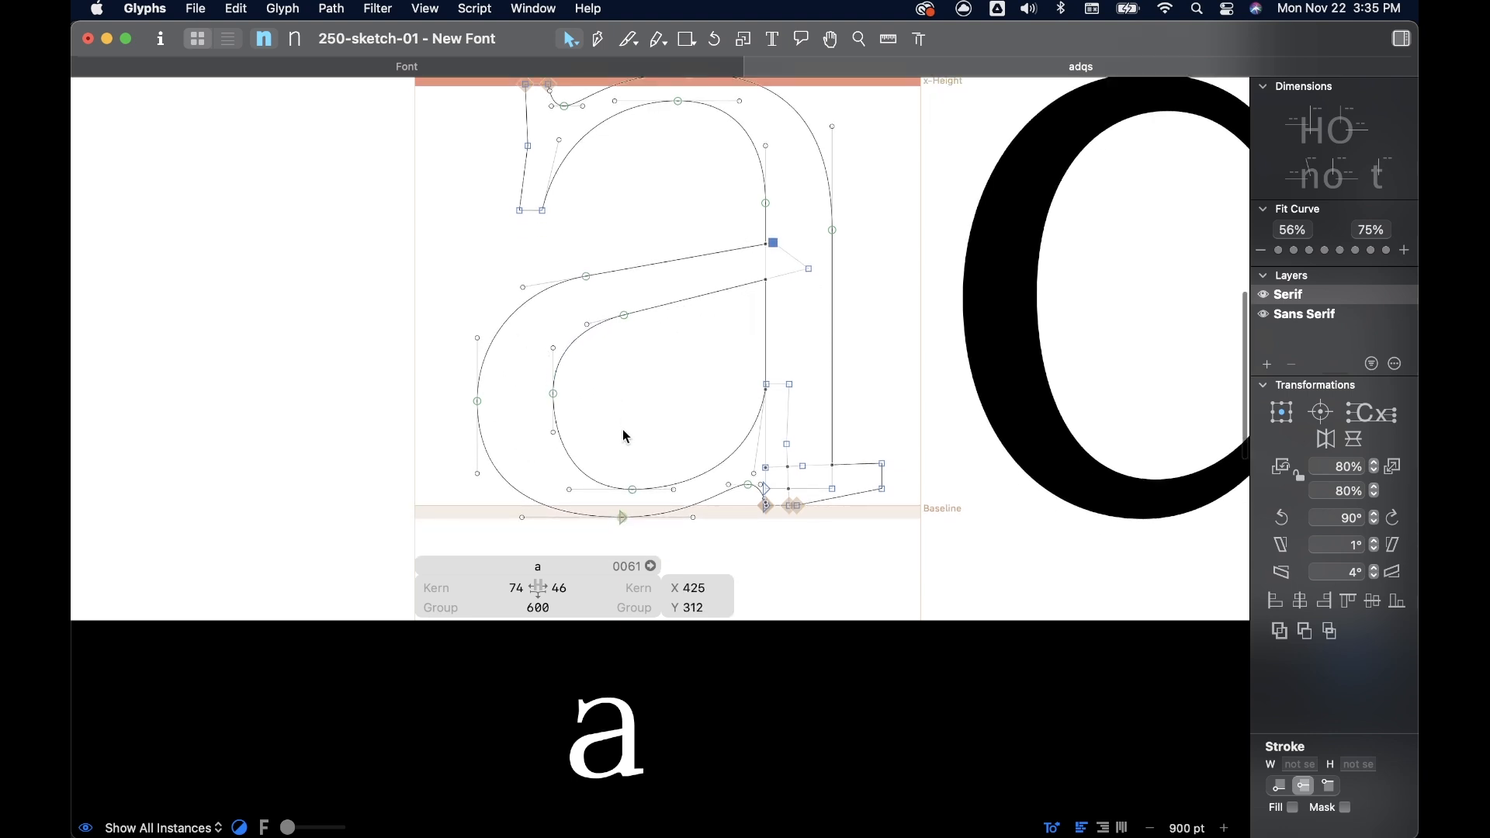
# - Shift the bowl's upper outer curve node inward and down, and nudge it down together with the stroke's two end nodes
pyautogui.click(588, 277)
pyautogui.moveTo(586, 277); pyautogui.dragTo(600, 284)
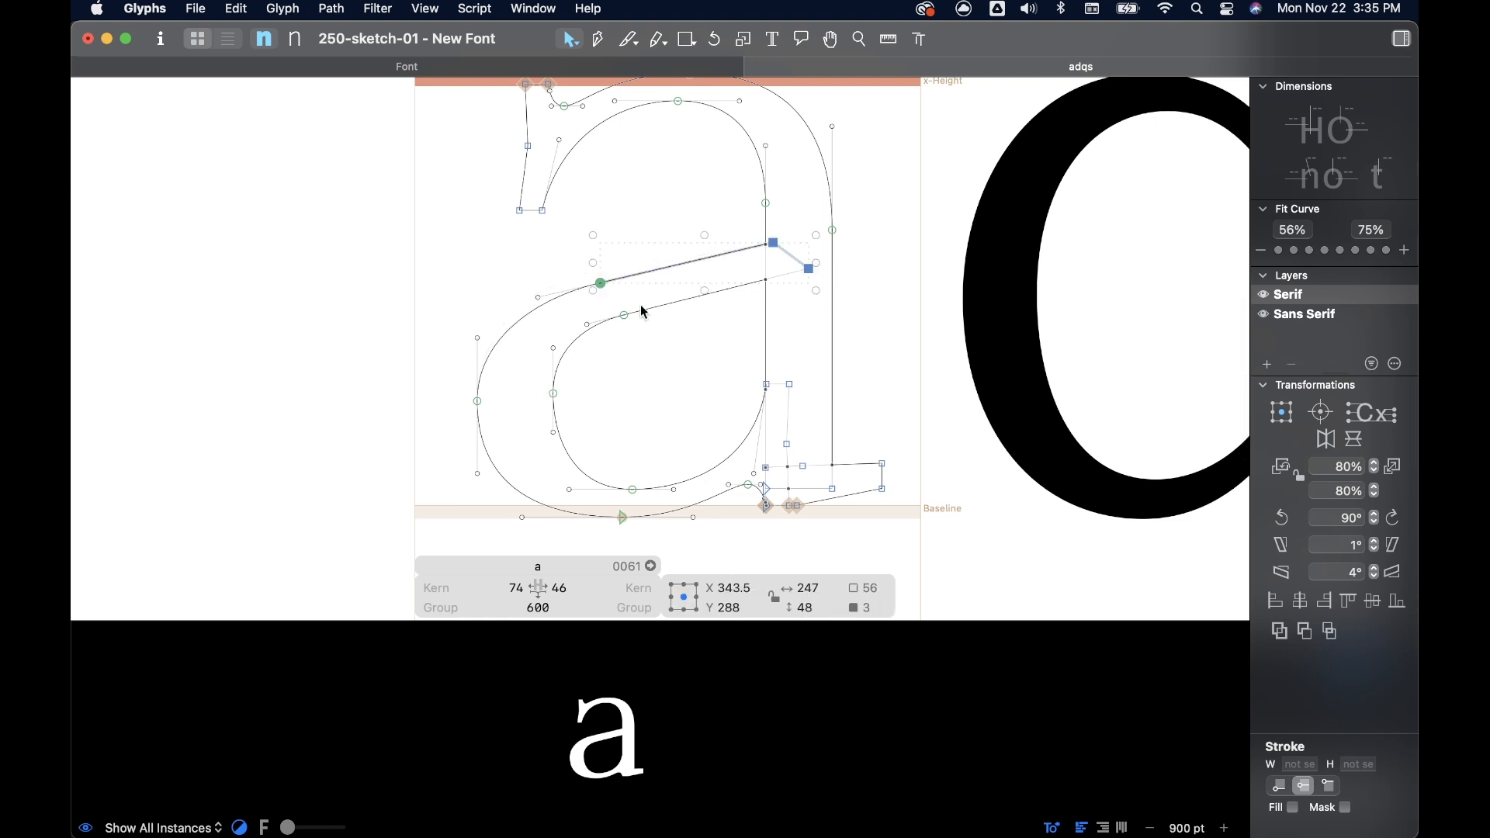
pyautogui.press('Down')
pyautogui.press('Down')
pyautogui.press('Down')
pyautogui.press('Down')
pyautogui.press('Down')
pyautogui.press('Down')
pyautogui.click(680, 338)
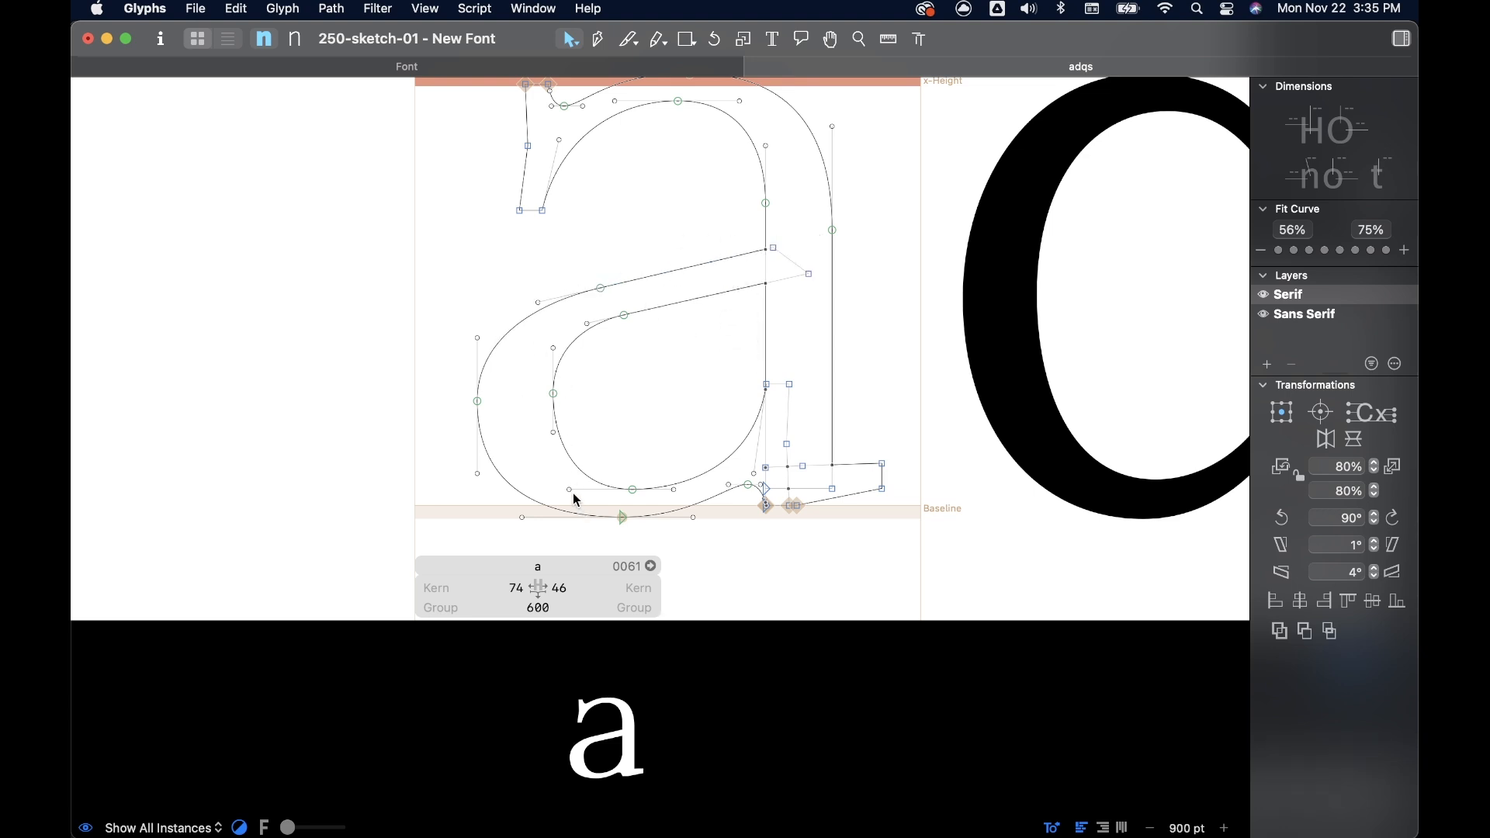
# - Shift the bottom node of the bowl's counter slightly to the right
pyautogui.moveTo(571, 490); pyautogui.dragTo(686, 494)
pyautogui.click(666, 421)
pyautogui.press('super+minus')
pyautogui.press('super+minus')
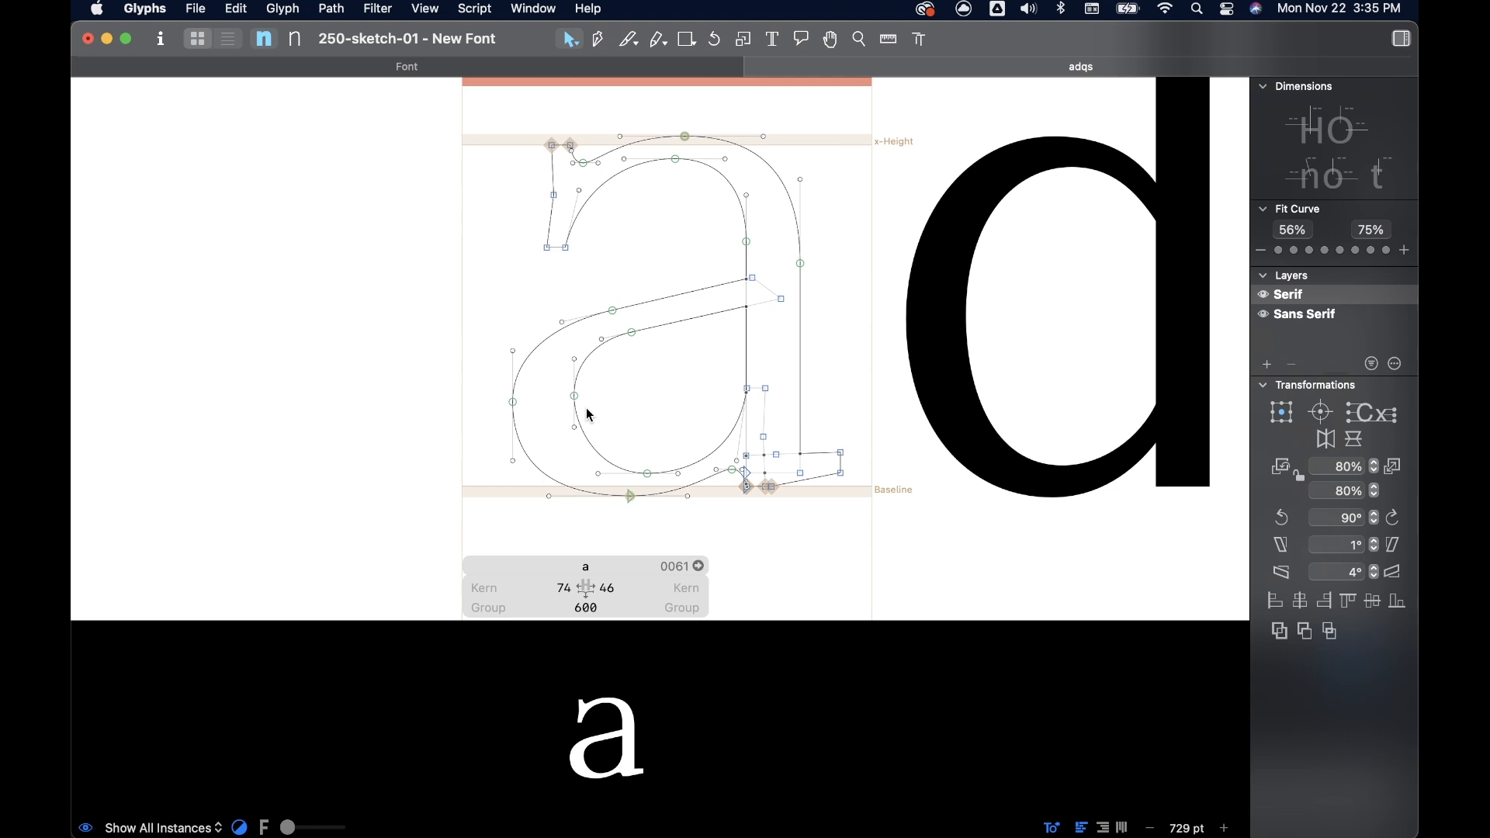
# - Lower the bowl's left extreme nodes, inner and outer, placing the outer one at X 74, Y 109, and adjust the inner handles
pyautogui.click(575, 429)
pyautogui.moveTo(576, 397); pyautogui.dragTo(575, 362)
pyautogui.click(575, 365)
pyautogui.moveTo(575, 439); pyautogui.dragTo(575, 444)
pyautogui.moveTo(513, 403); pyautogui.dragTo(514, 417)
pyautogui.click(632, 407)
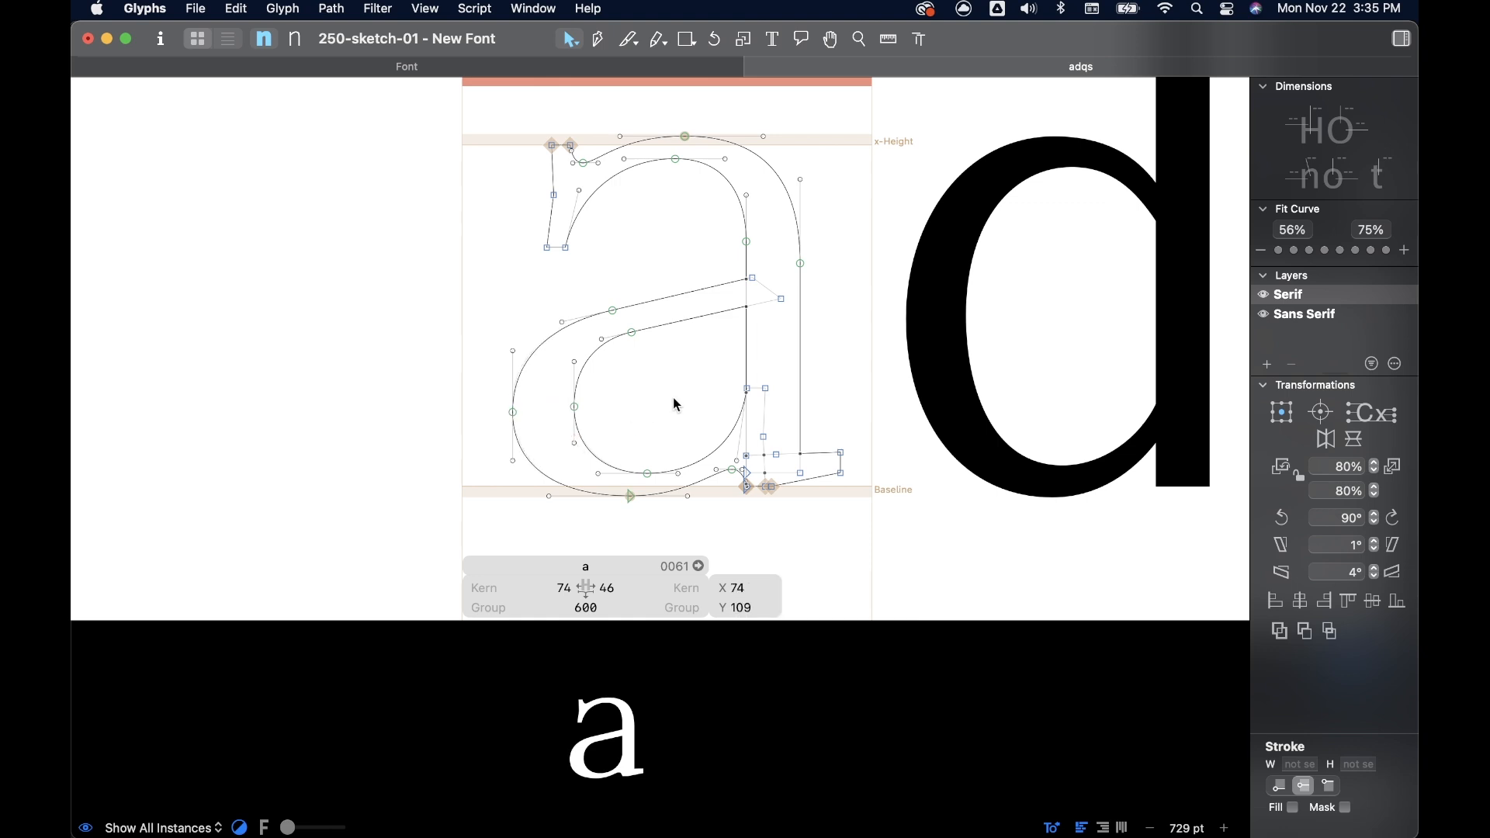
pyautogui.click(677, 404)
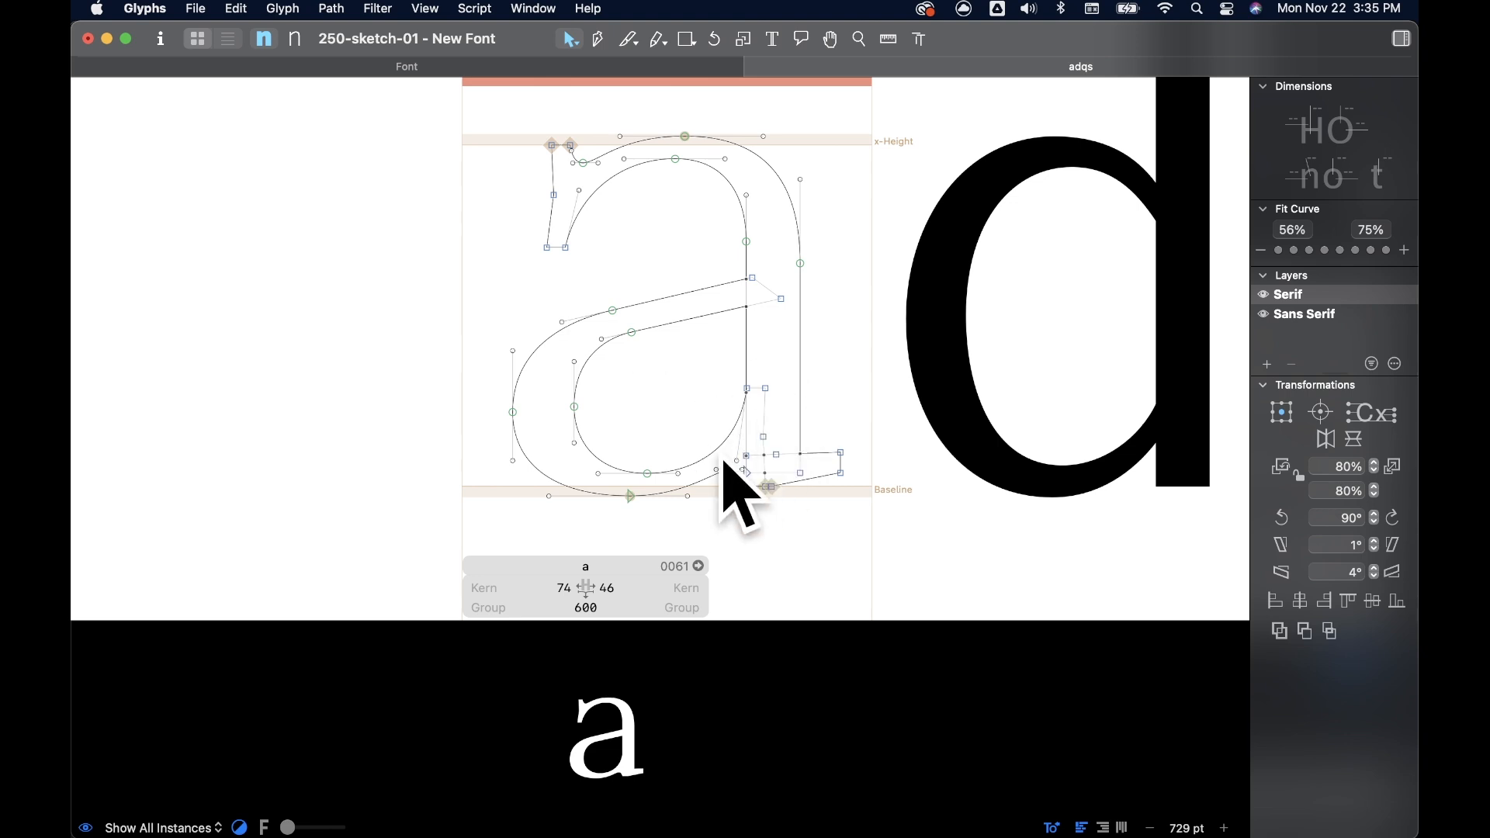
# - Delete the leftover stem and serif nodes of the bowl's path, including its upper corner at X 417, Y 144
pyautogui.scroll(5, 752, 445)
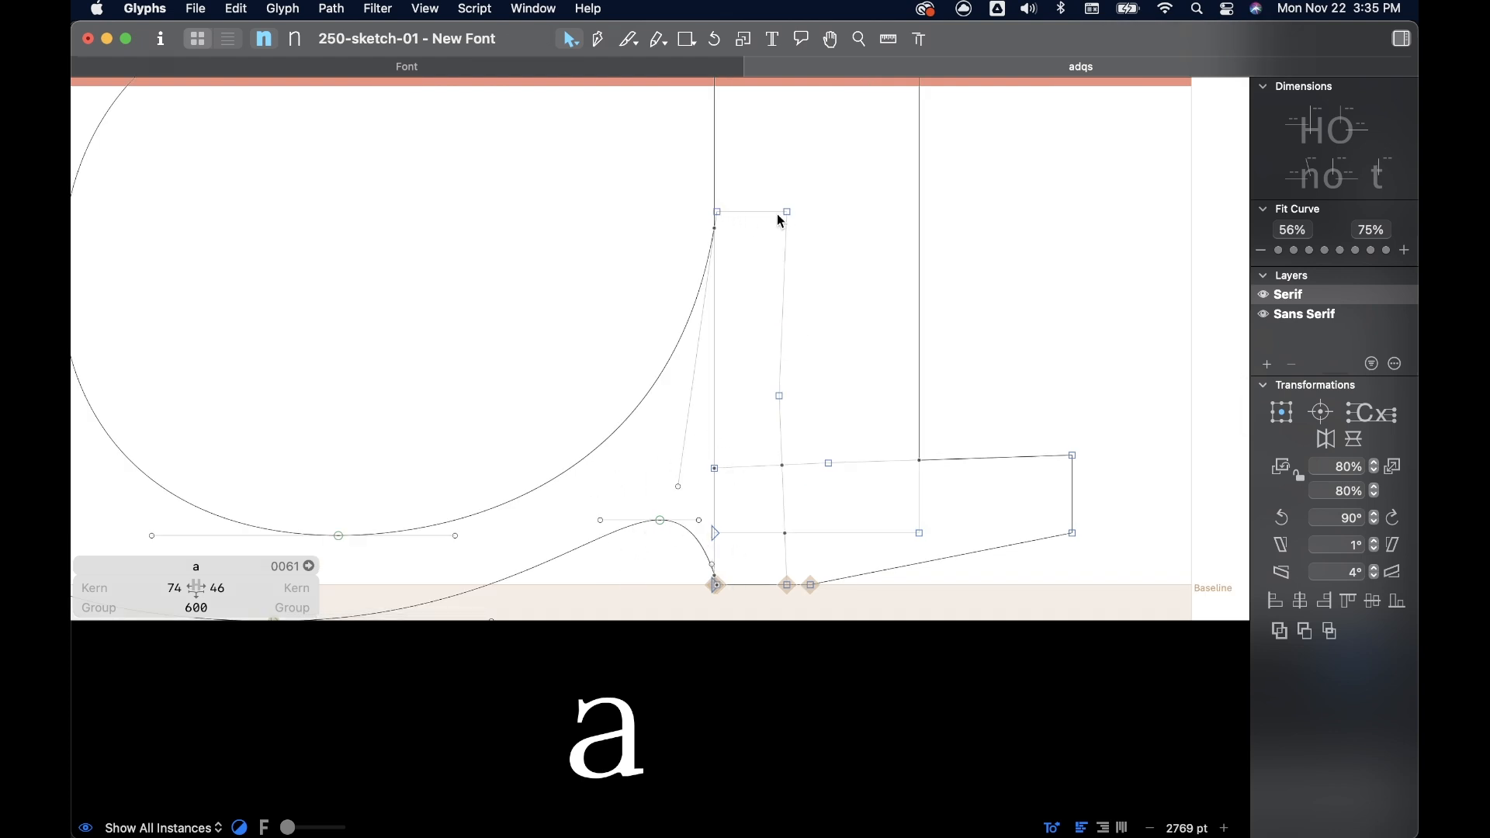
pyautogui.moveTo(789, 220); pyautogui.dragTo(783, 403)
pyautogui.press('super+z')
pyautogui.moveTo(791, 588); pyautogui.dragTo(716, 585)
pyautogui.press('super+z')
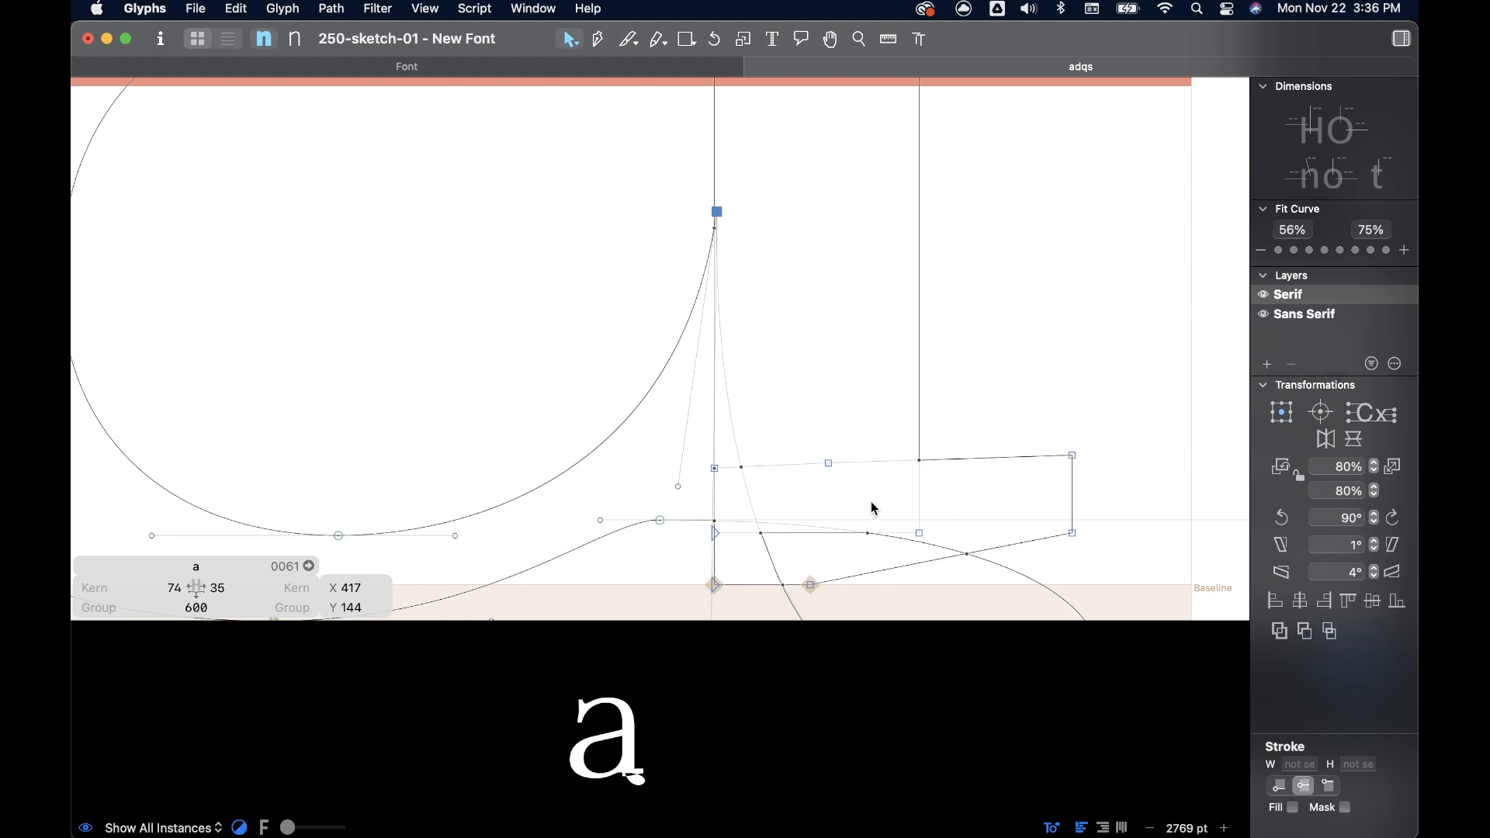
pyautogui.scroll(-5, 878, 510)
pyautogui.click(1152, 494)
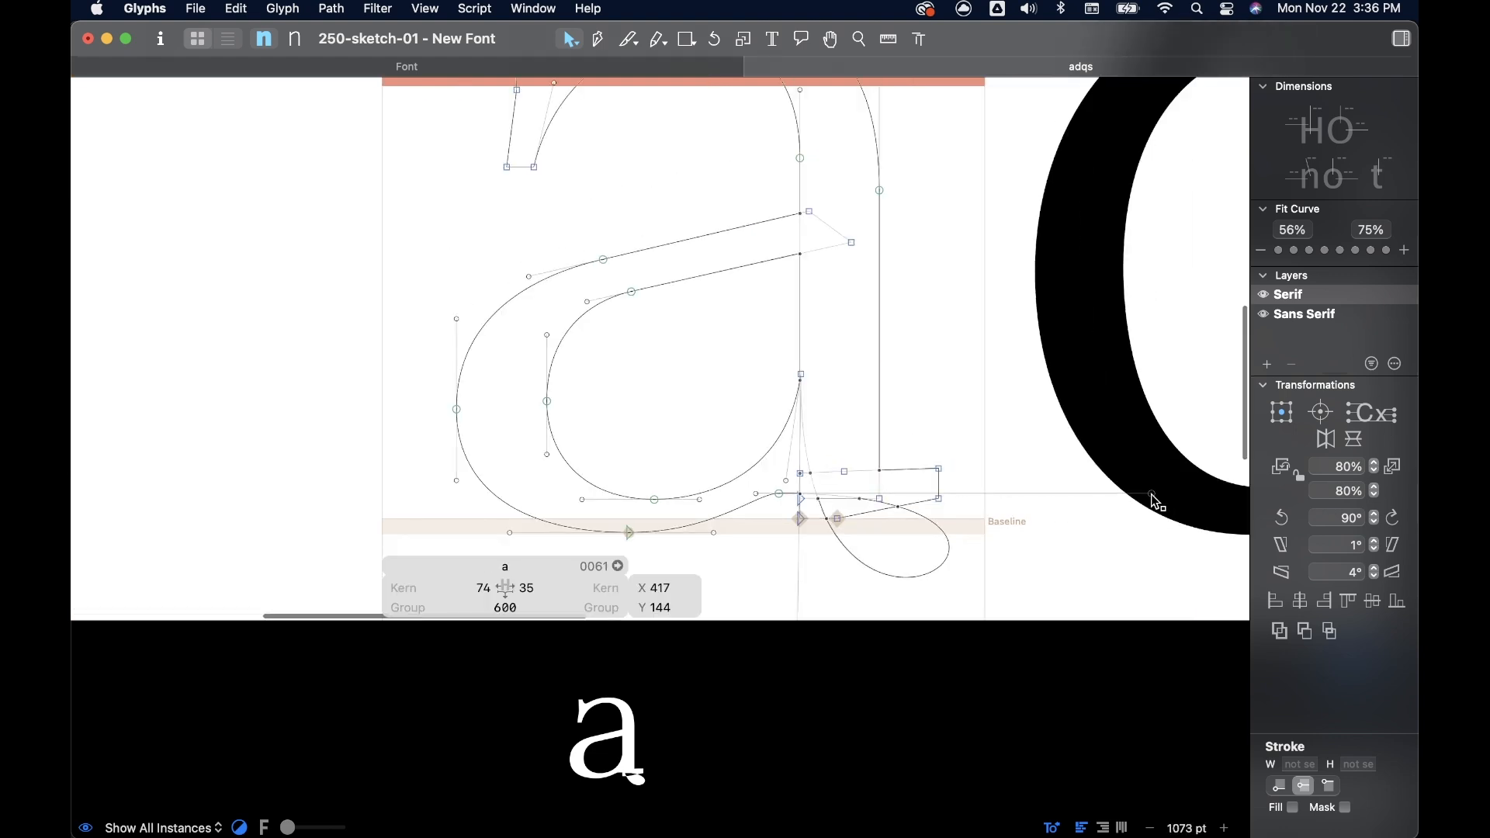
pyautogui.press('Delete')
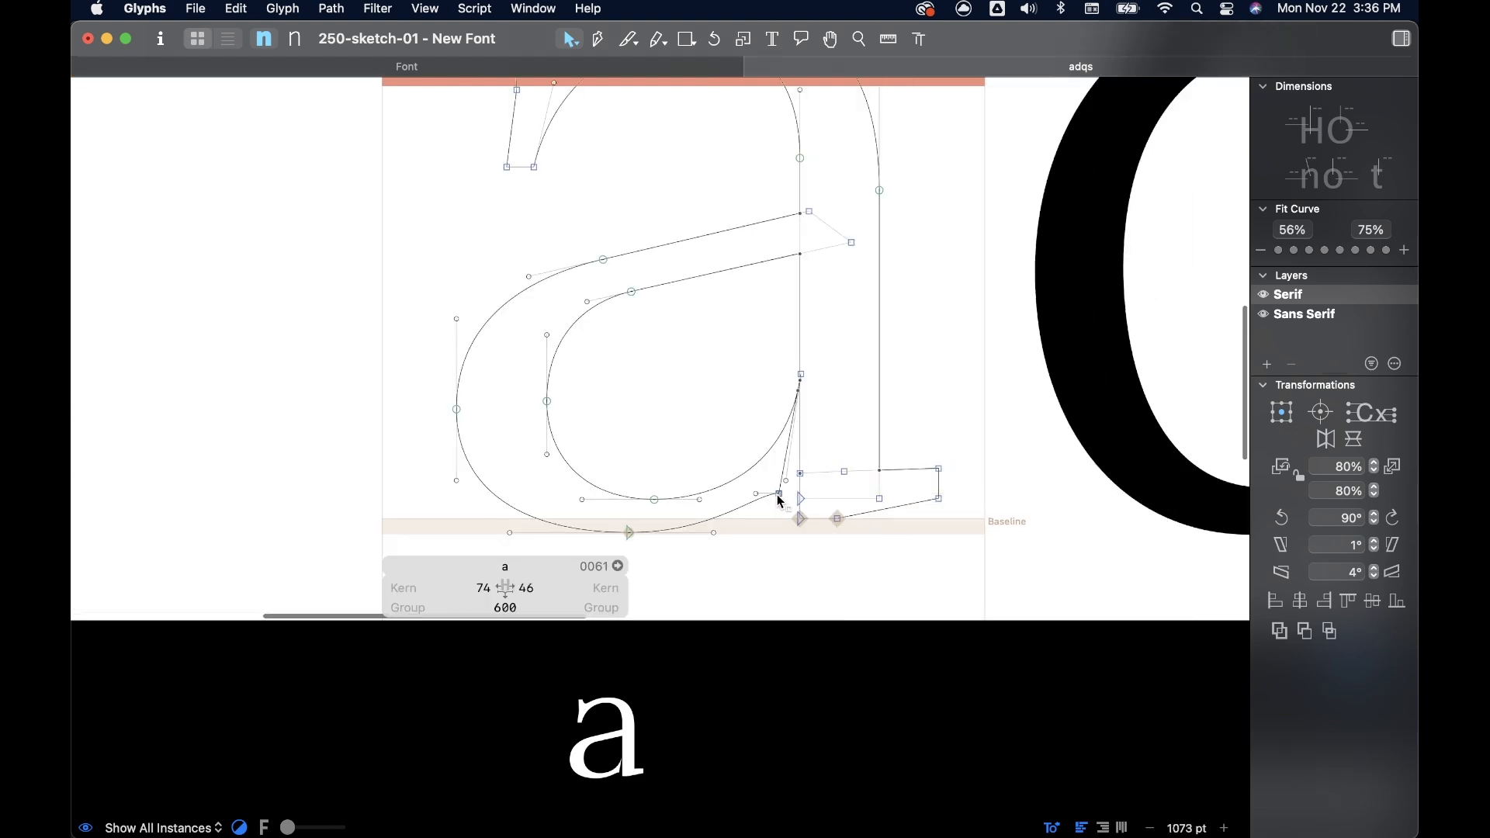
# - Extend the lower end of the bowl into the stem above the foot serif, centring its two end nodes at X 468.5, Y 51
pyautogui.scroll(3, 782, 501)
pyautogui.moveTo(775, 486); pyautogui.dragTo(828, 466)
pyautogui.moveTo(808, 310); pyautogui.dragTo(822, 420)
pyautogui.moveTo(799, 571); pyautogui.dragTo(758, 435)
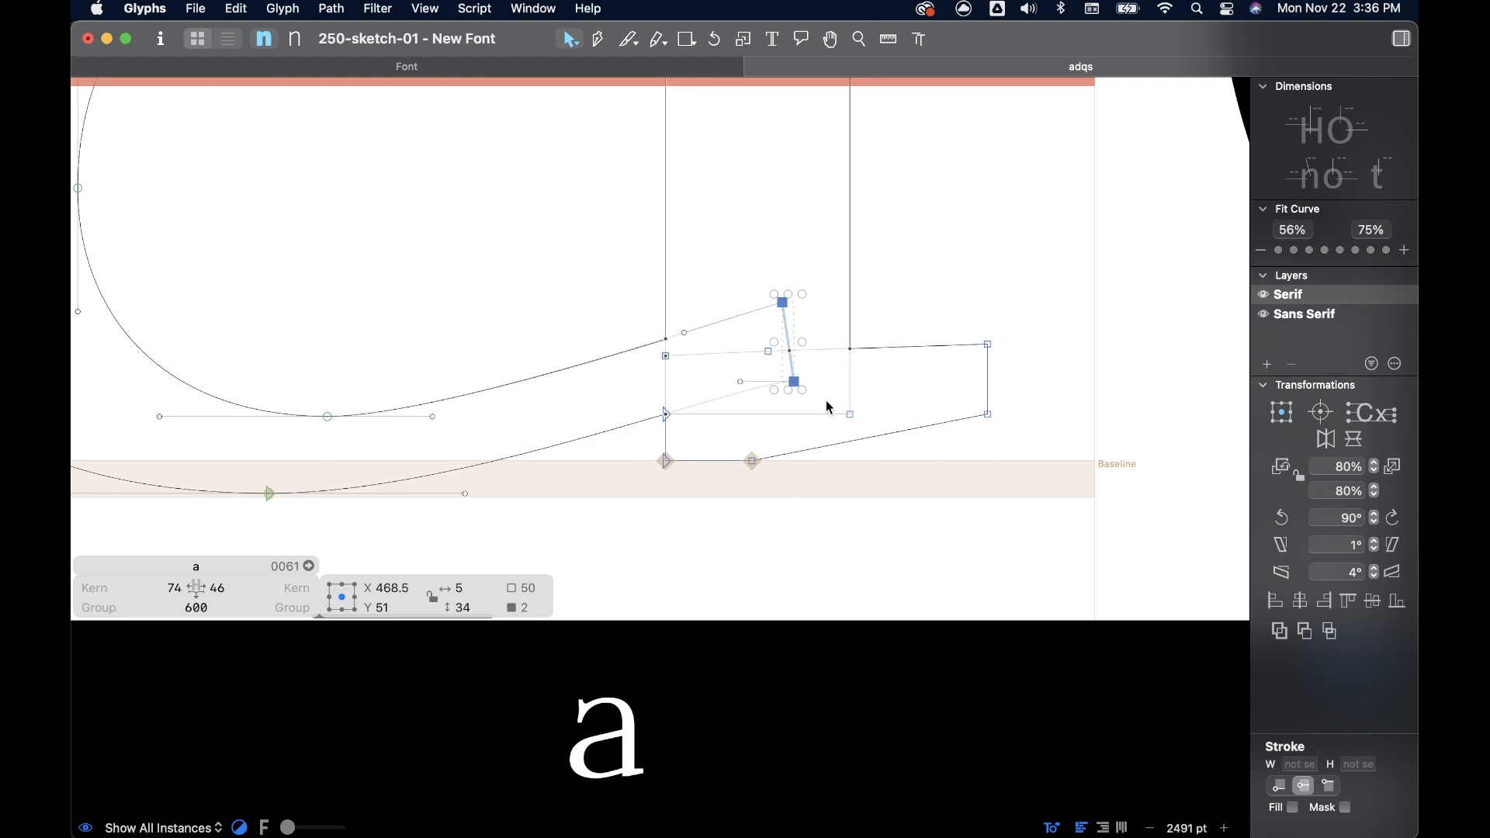
pyautogui.scroll(-5, 757, 386)
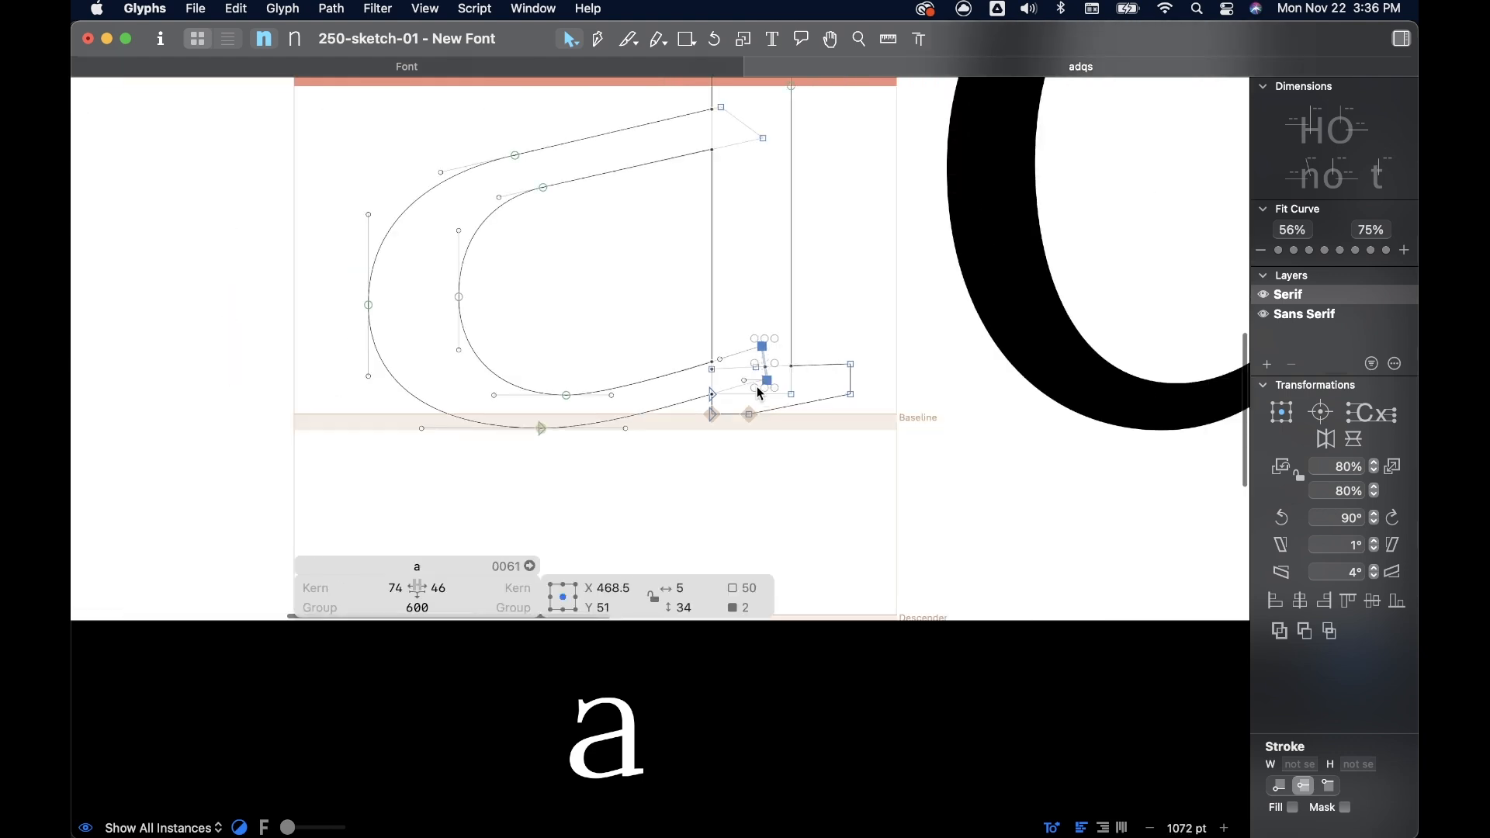
pyautogui.scroll(-3, 759, 393)
pyautogui.scroll(2, 836, 291)
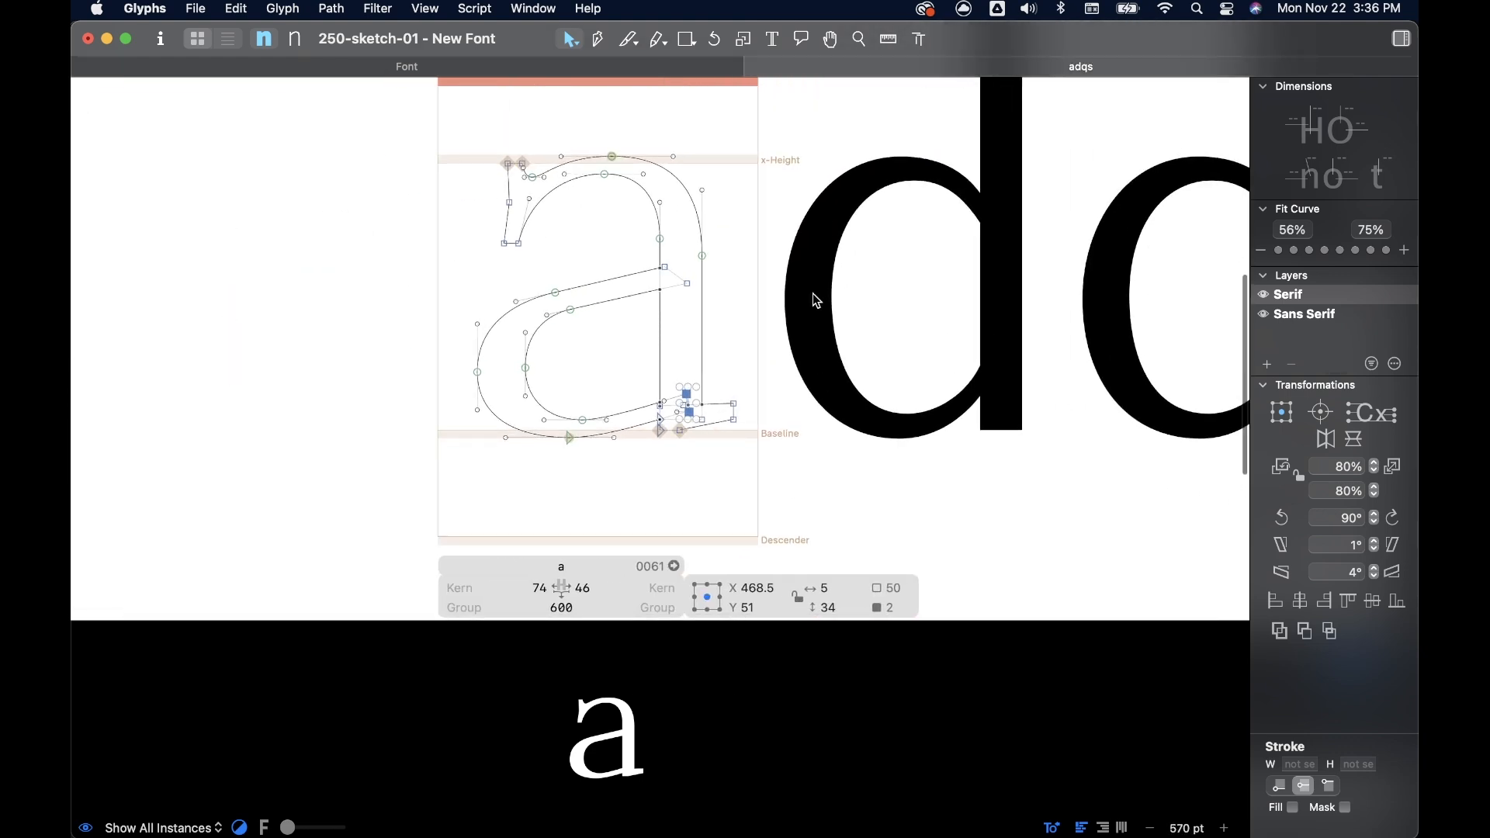
# - Add the d as a reference component in the a's Serif layer
pyautogui.click(1316, 314)
pyautogui.click(1291, 299)
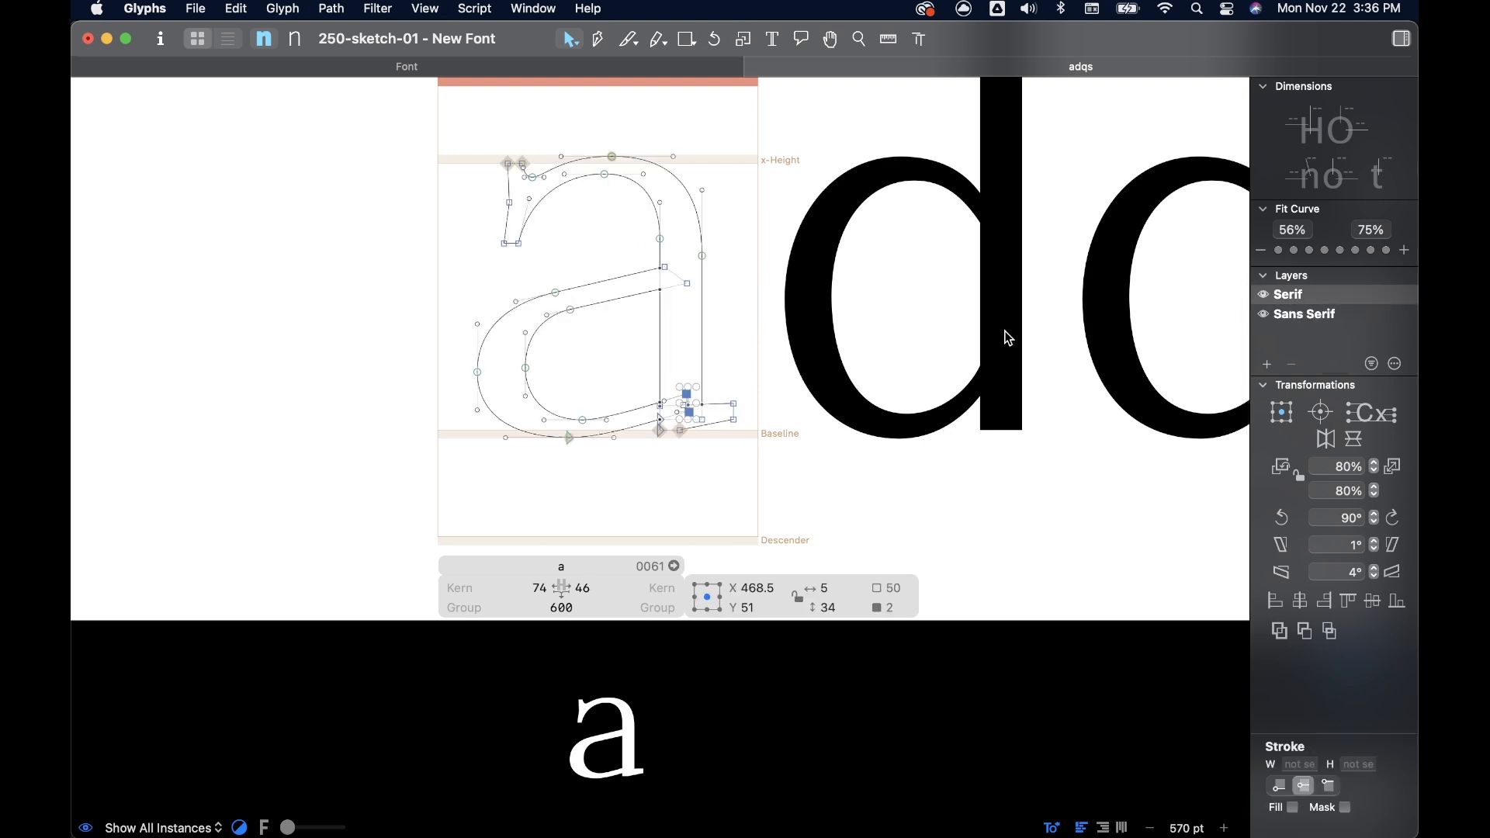
pyautogui.rightClick(633, 334)
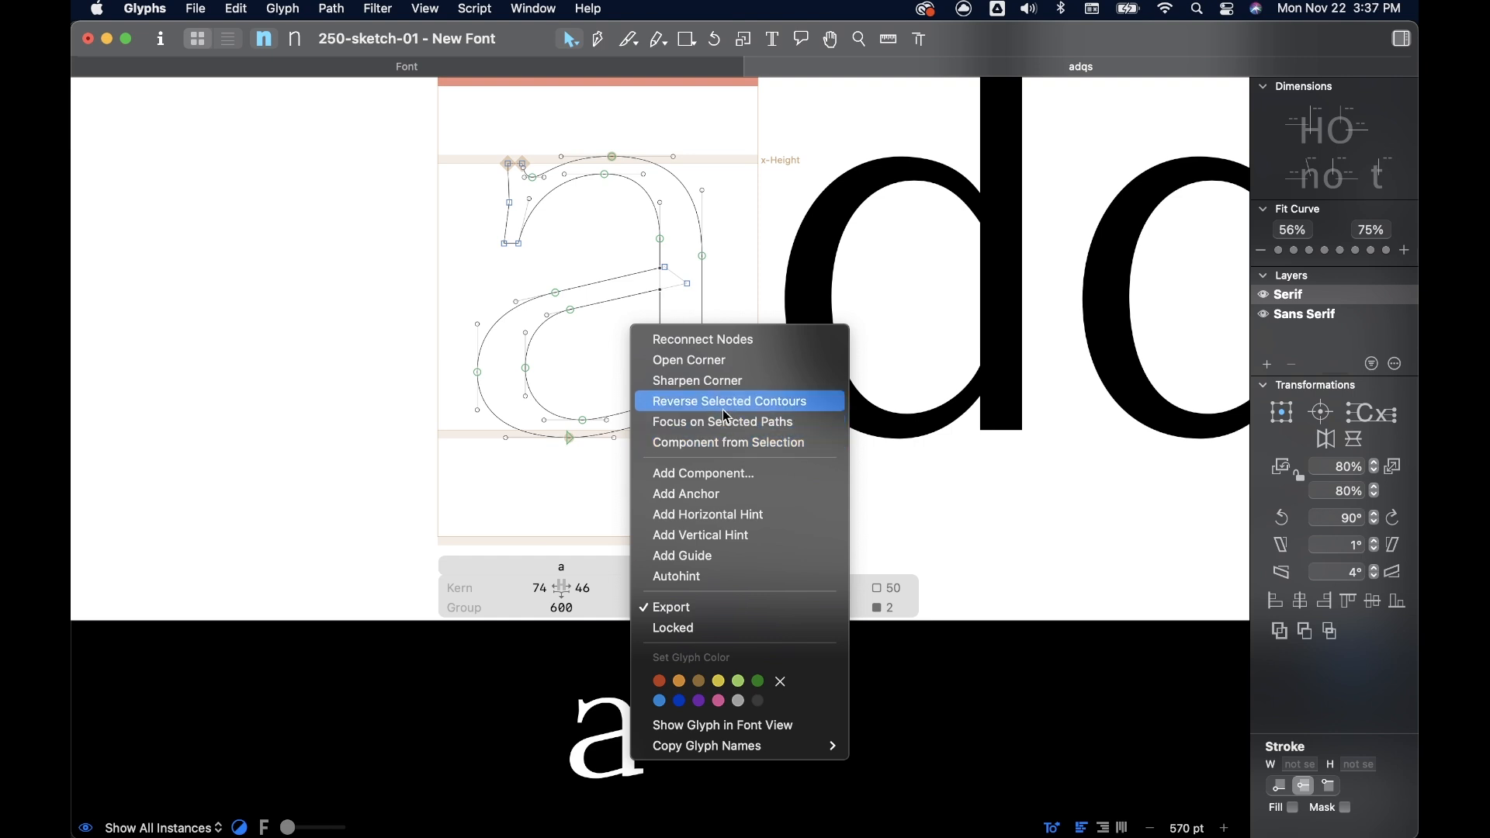
pyautogui.click(712, 474)
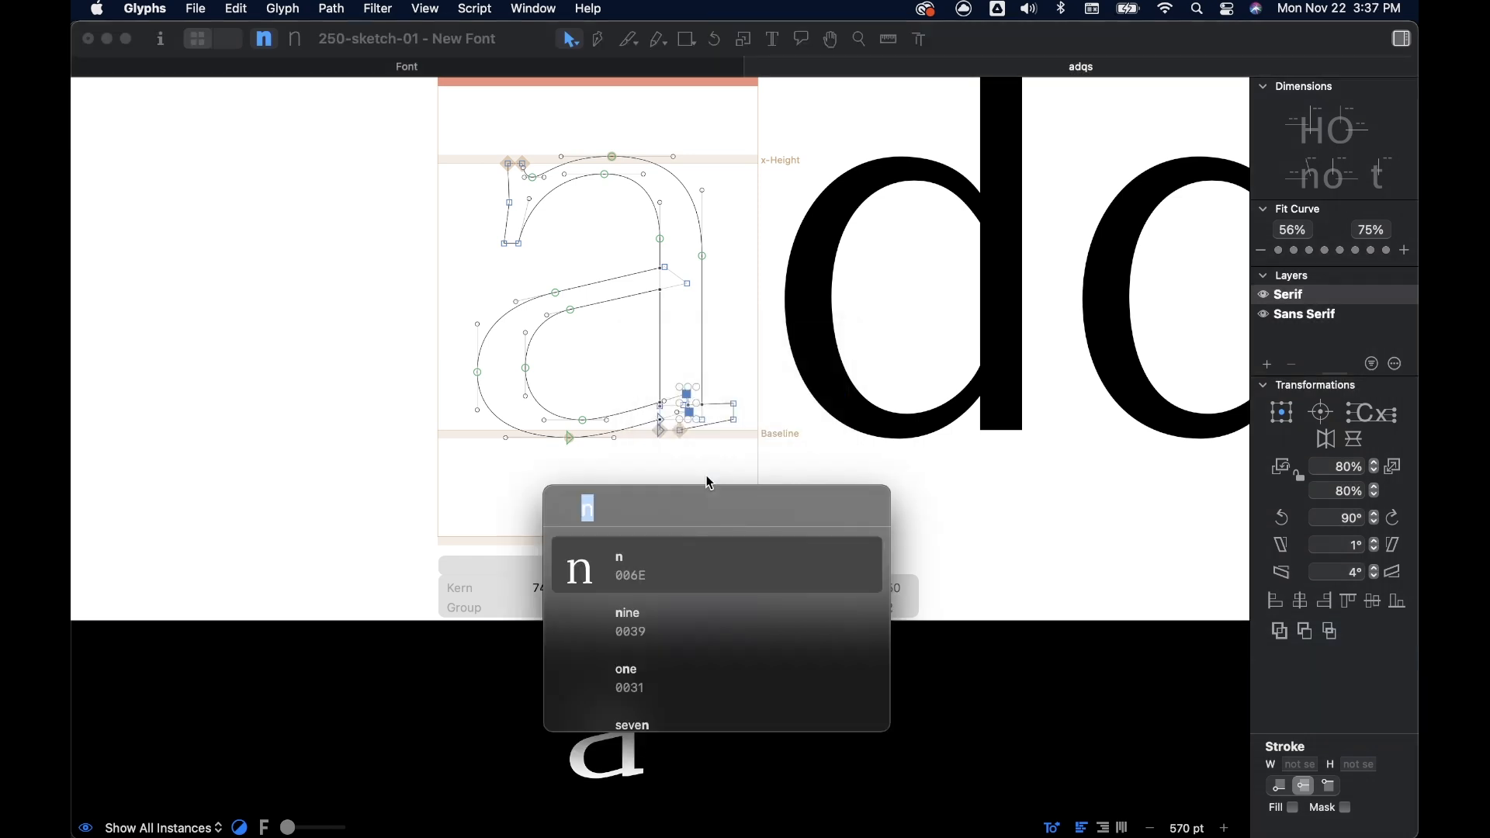
pyautogui.write('d')
pyautogui.press('Return')
pyautogui.scroll(5, 624, 447)
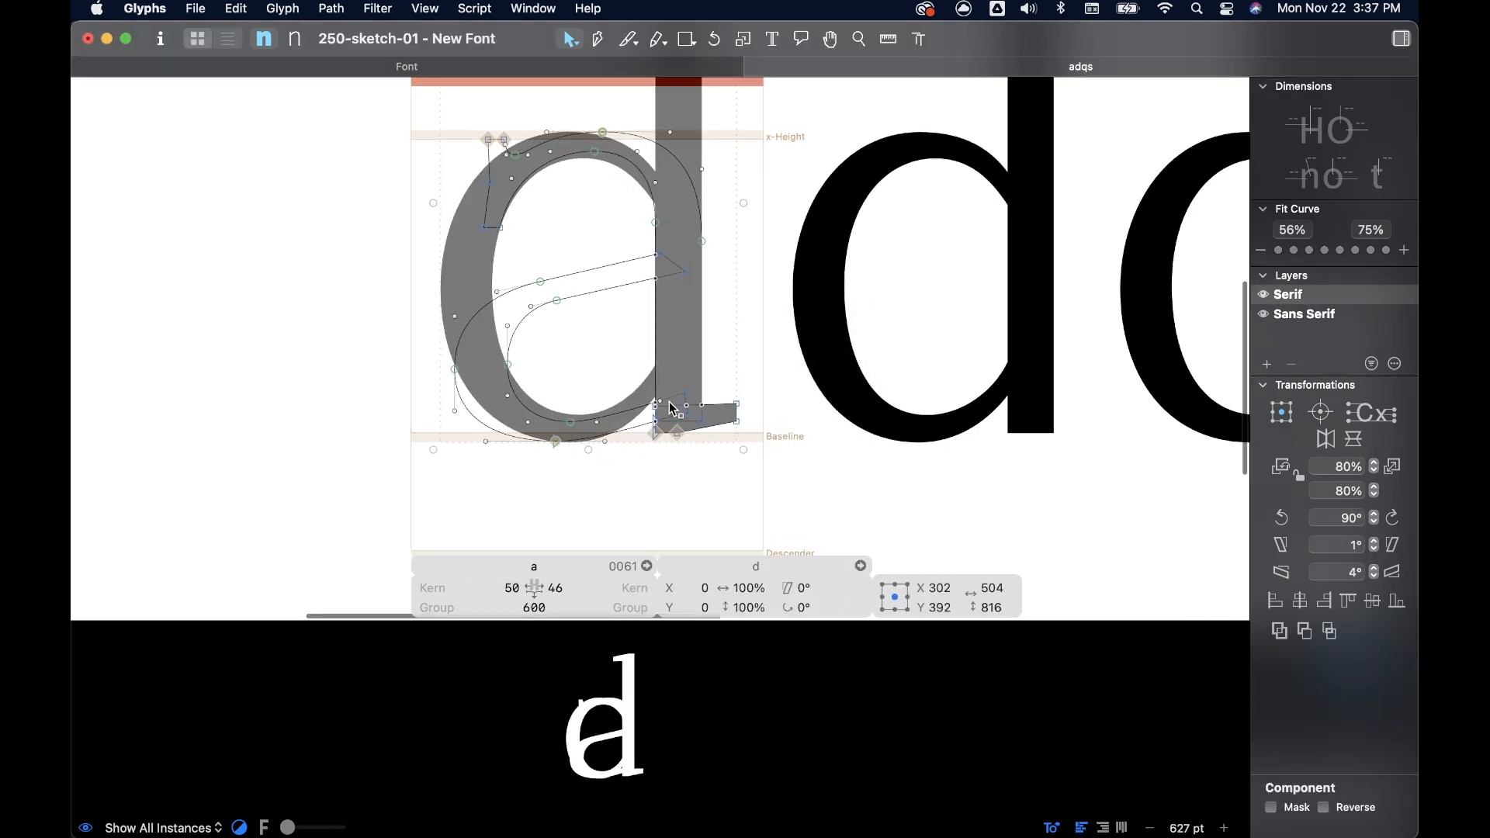
pyautogui.scroll(3, 621, 399)
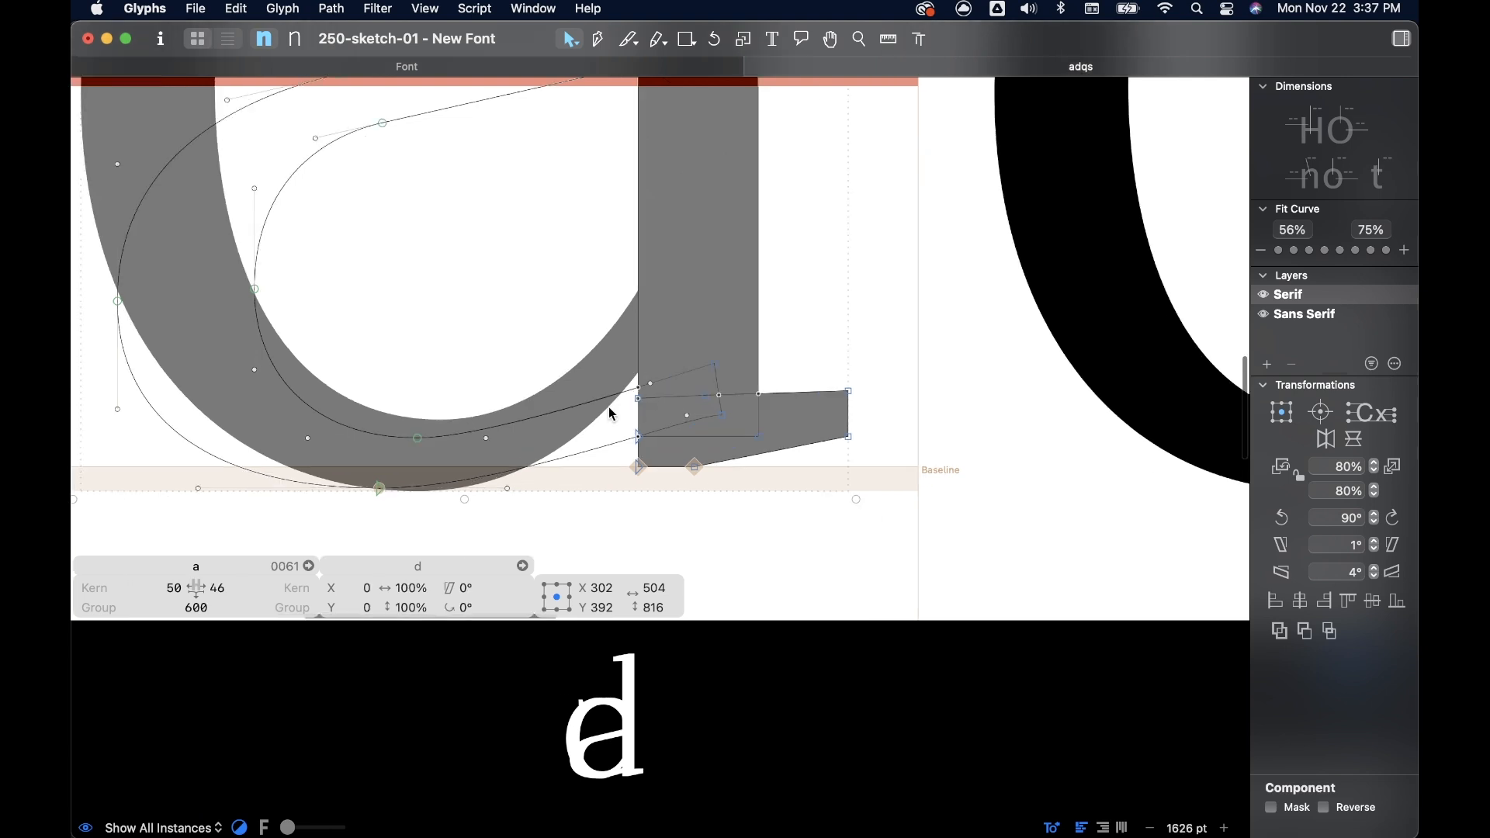
# - Reshape the bowl's lower inner curve to follow the d, moving its end node up the stem and its handle to X 393, Y 49
pyautogui.click(719, 388)
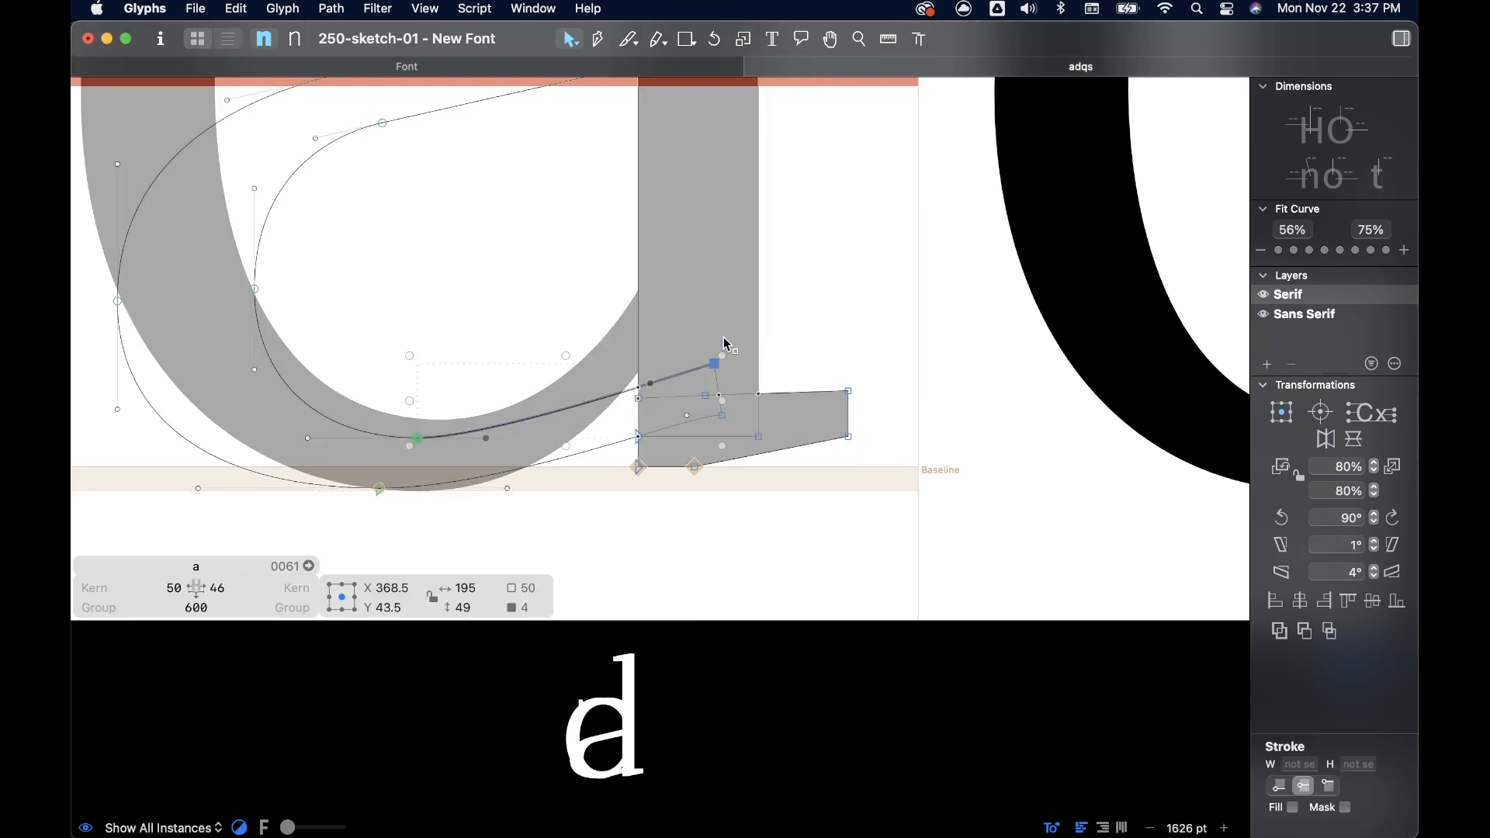
pyautogui.click(716, 363)
pyautogui.click(714, 364)
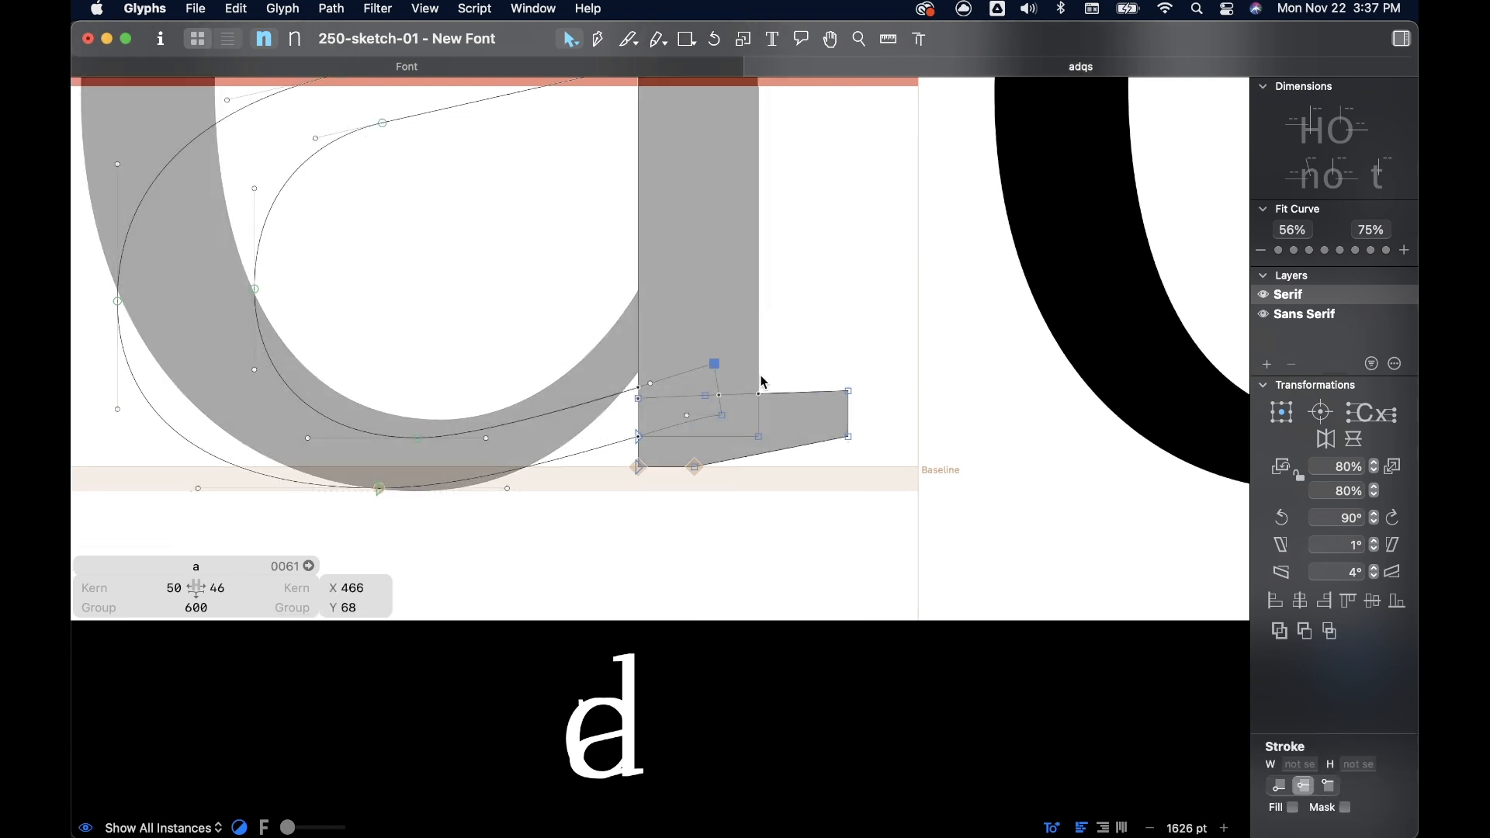
pyautogui.moveTo(716, 370); pyautogui.dragTo(603, 393)
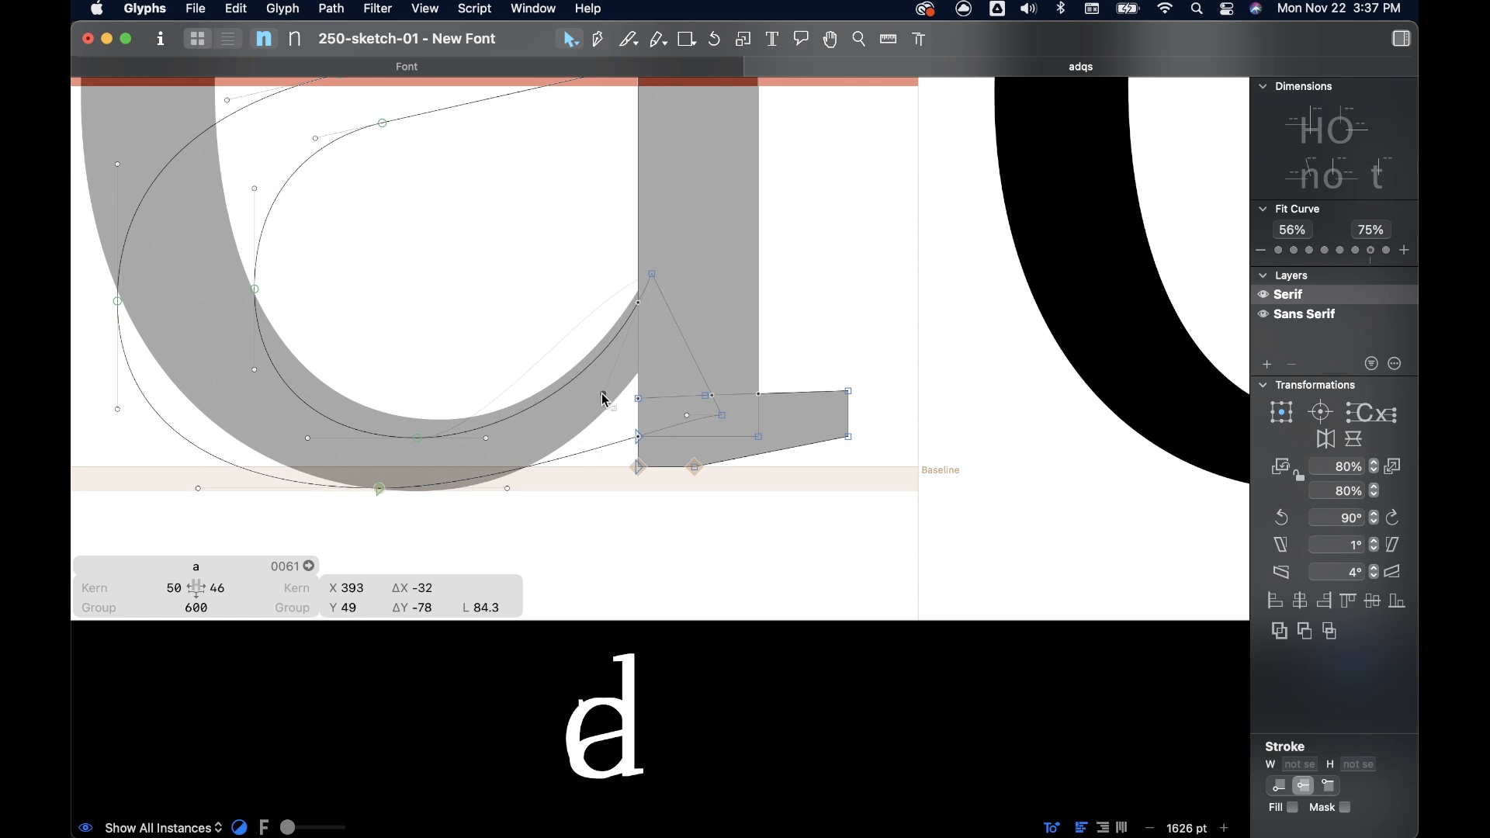
# - Bend the bowl's lower outer curve to follow the d by moving its end node to X 448, Y 88
pyautogui.click(724, 419)
pyautogui.moveTo(727, 423); pyautogui.dragTo(610, 443)
pyautogui.moveTo(708, 345); pyautogui.dragTo(683, 331)
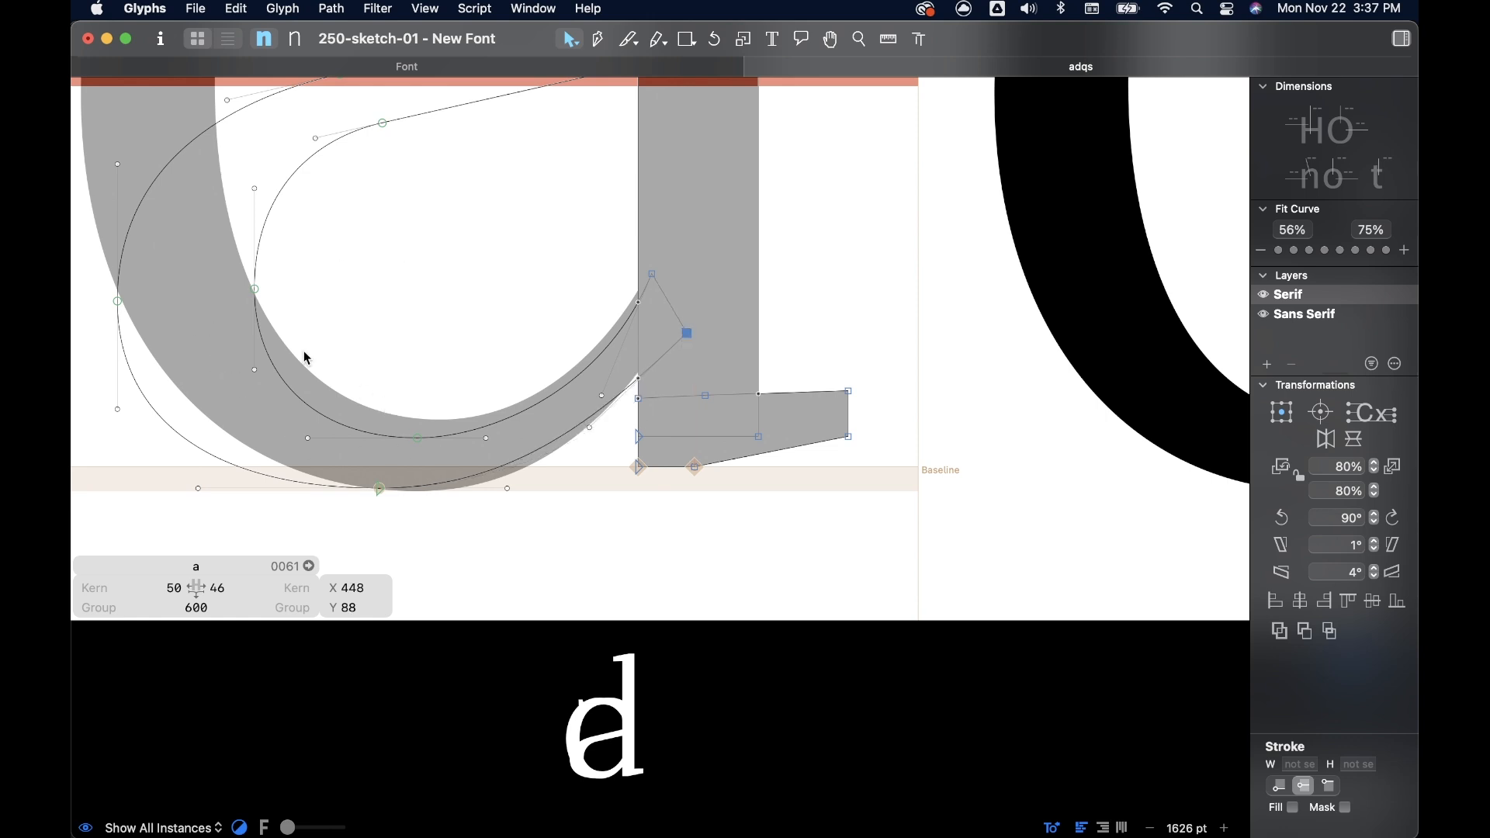
# - Refine the outer curve: set its end node to X 447, Y 95 and handle to X 373, Y 0, and shift the bowl's bottom node slightly right
pyautogui.moveTo(590, 430); pyautogui.dragTo(570, 466)
pyautogui.click(687, 334)
pyautogui.press('Up')
pyautogui.press('Up')
pyautogui.press('Up')
pyautogui.press('Up')
pyautogui.press('Up')
pyautogui.press('Up')
pyautogui.press('Up')
pyautogui.press('Left')
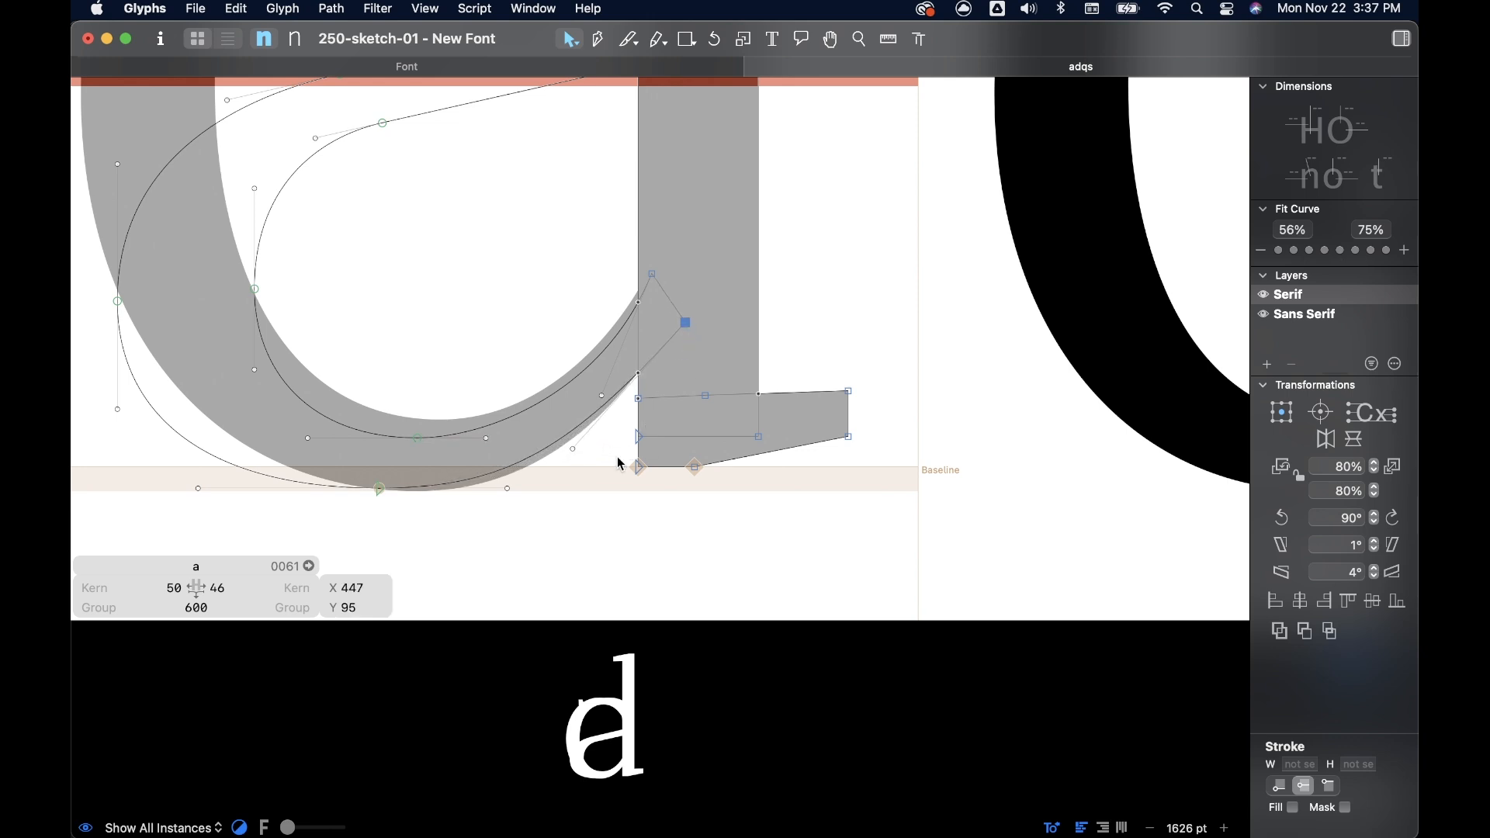
pyautogui.moveTo(578, 453); pyautogui.dragTo(574, 466)
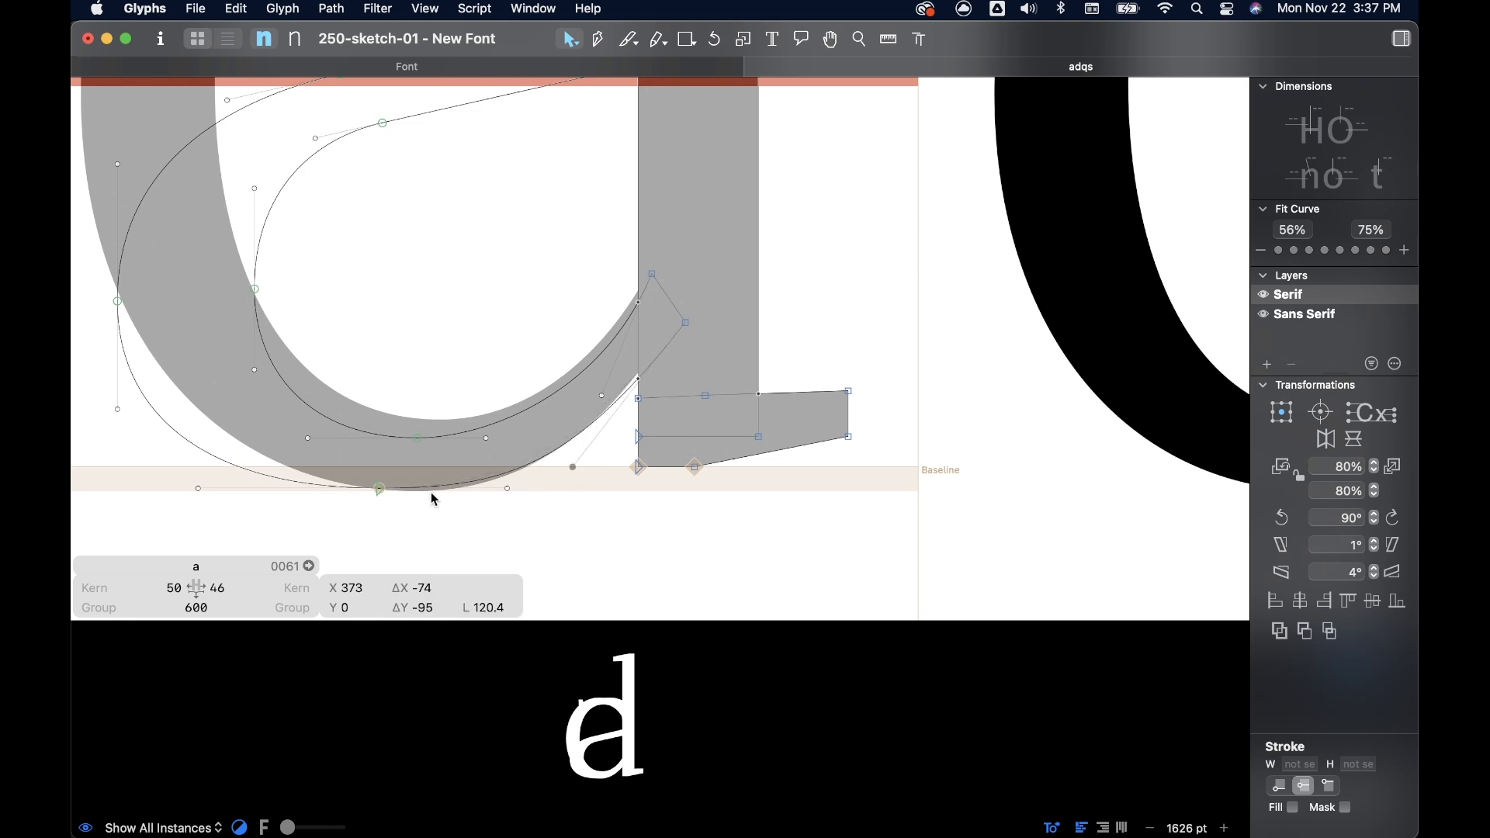
pyautogui.click(382, 495)
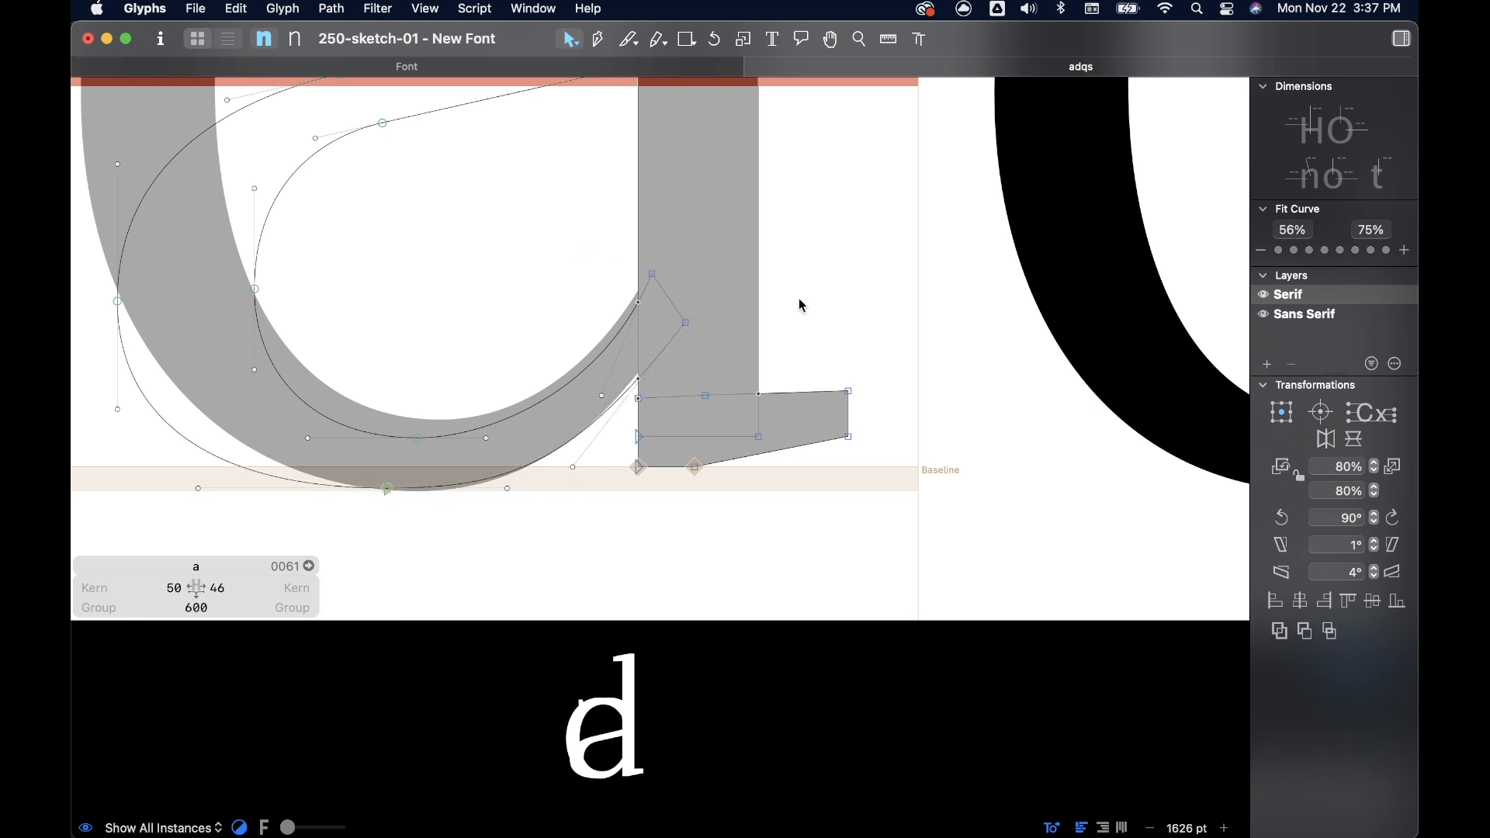
# - Move the d component beside the a to X -585 and preview the two letters together
pyautogui.scroll(-6, 737, 256)
pyautogui.moveTo(724, 237); pyautogui.dragTo(443, 232)
pyautogui.press('space')
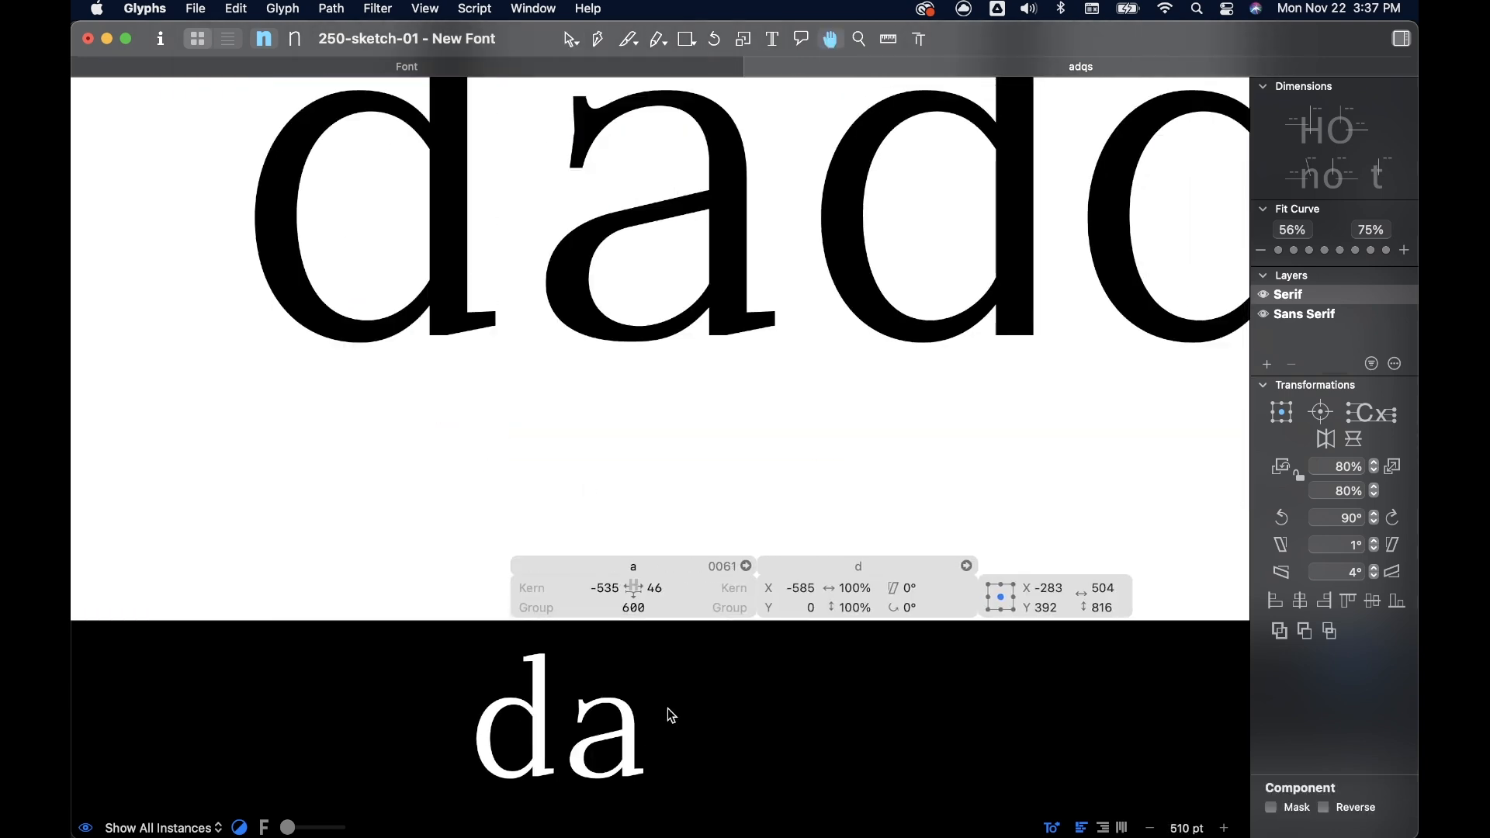
pyautogui.scroll(4, 667, 347)
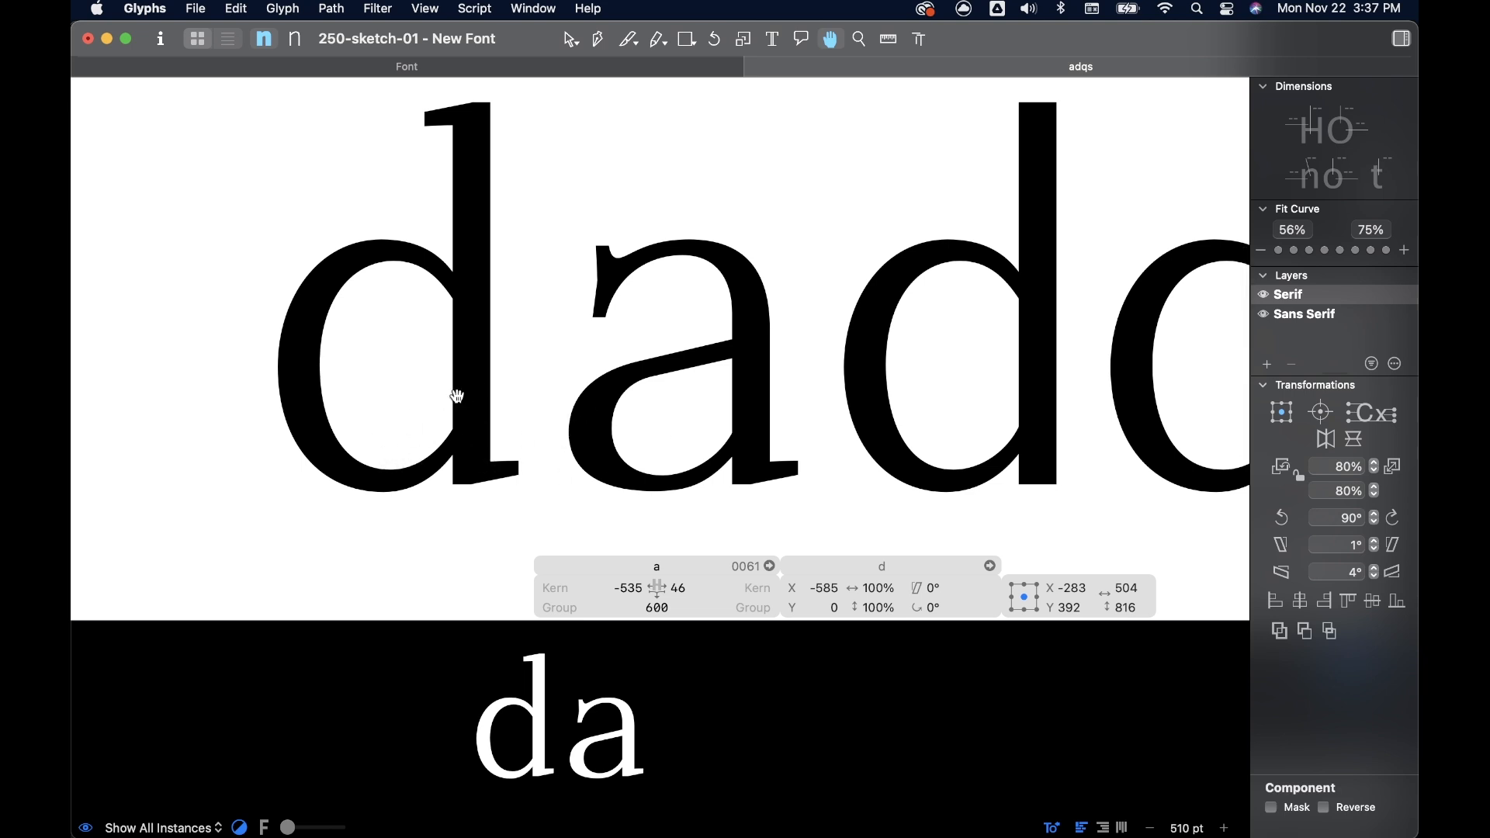
# - Delete the d component from the a, and insert the test text "esasesseessaaaeesasease" between the a and d
pyautogui.press('Delete')
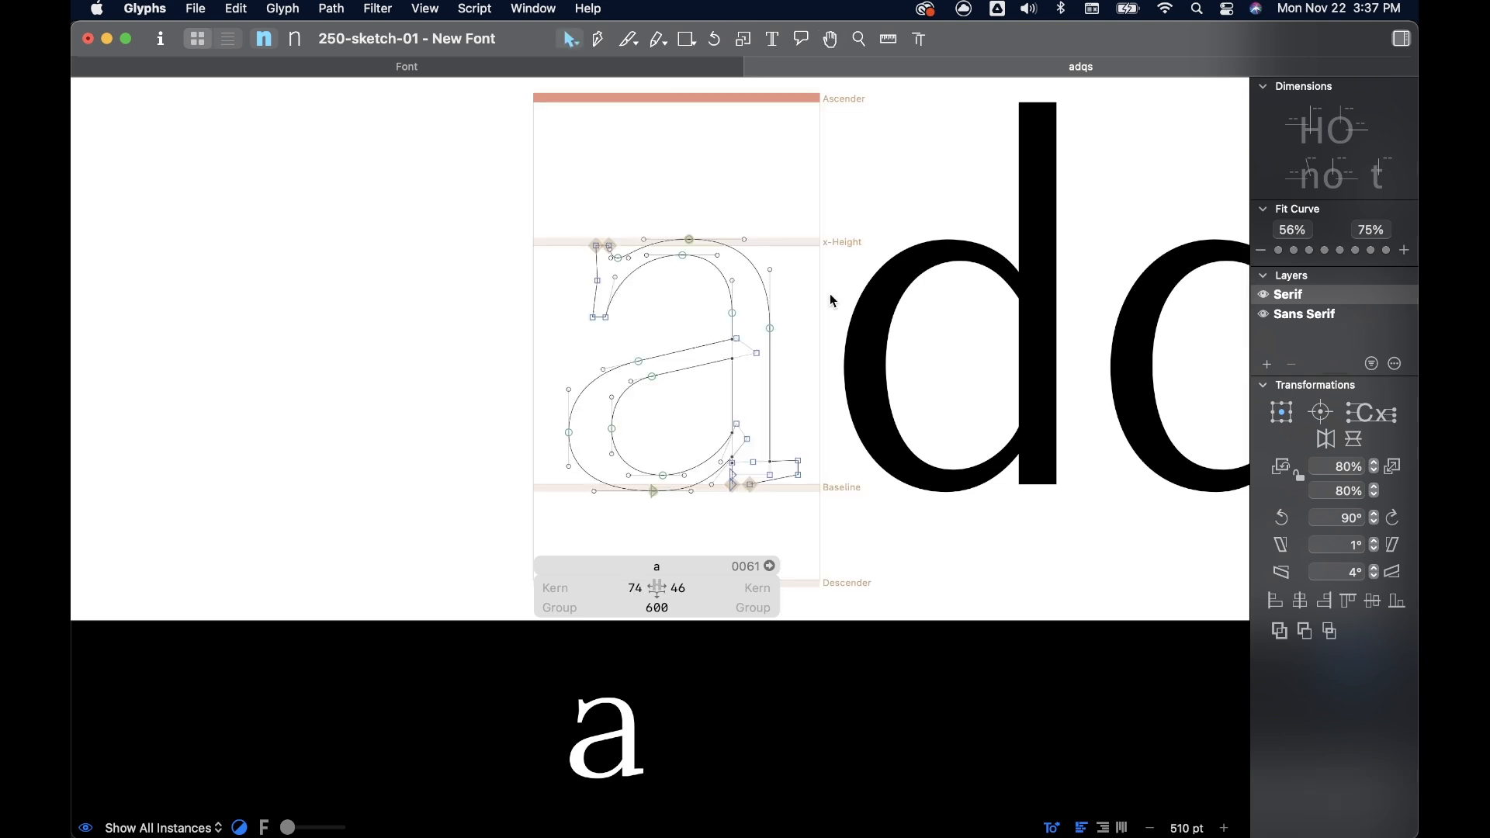
pyautogui.click(773, 39)
pyautogui.click(815, 274)
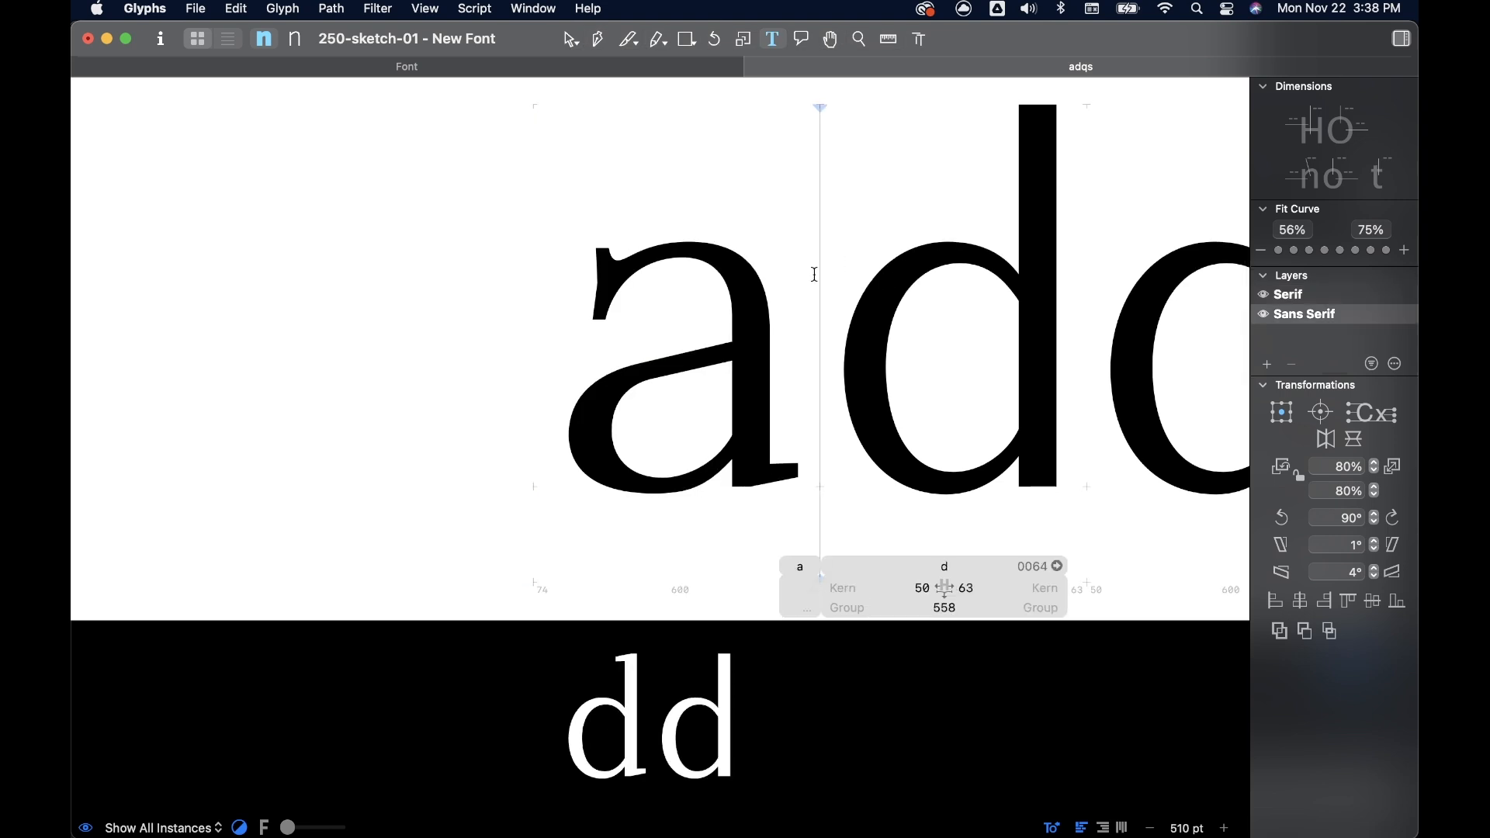
pyautogui.write('e')
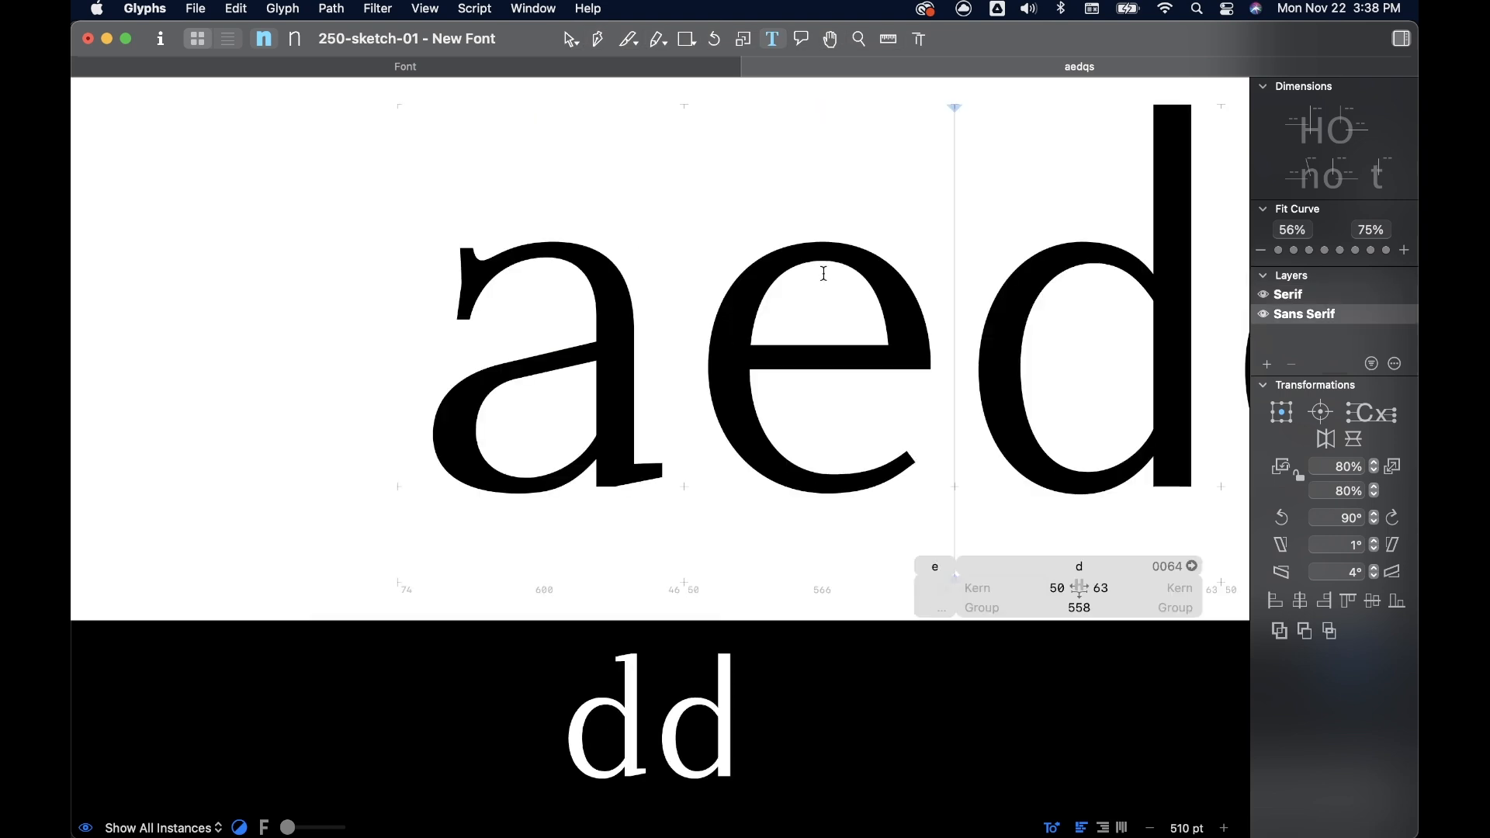
pyautogui.write('s')
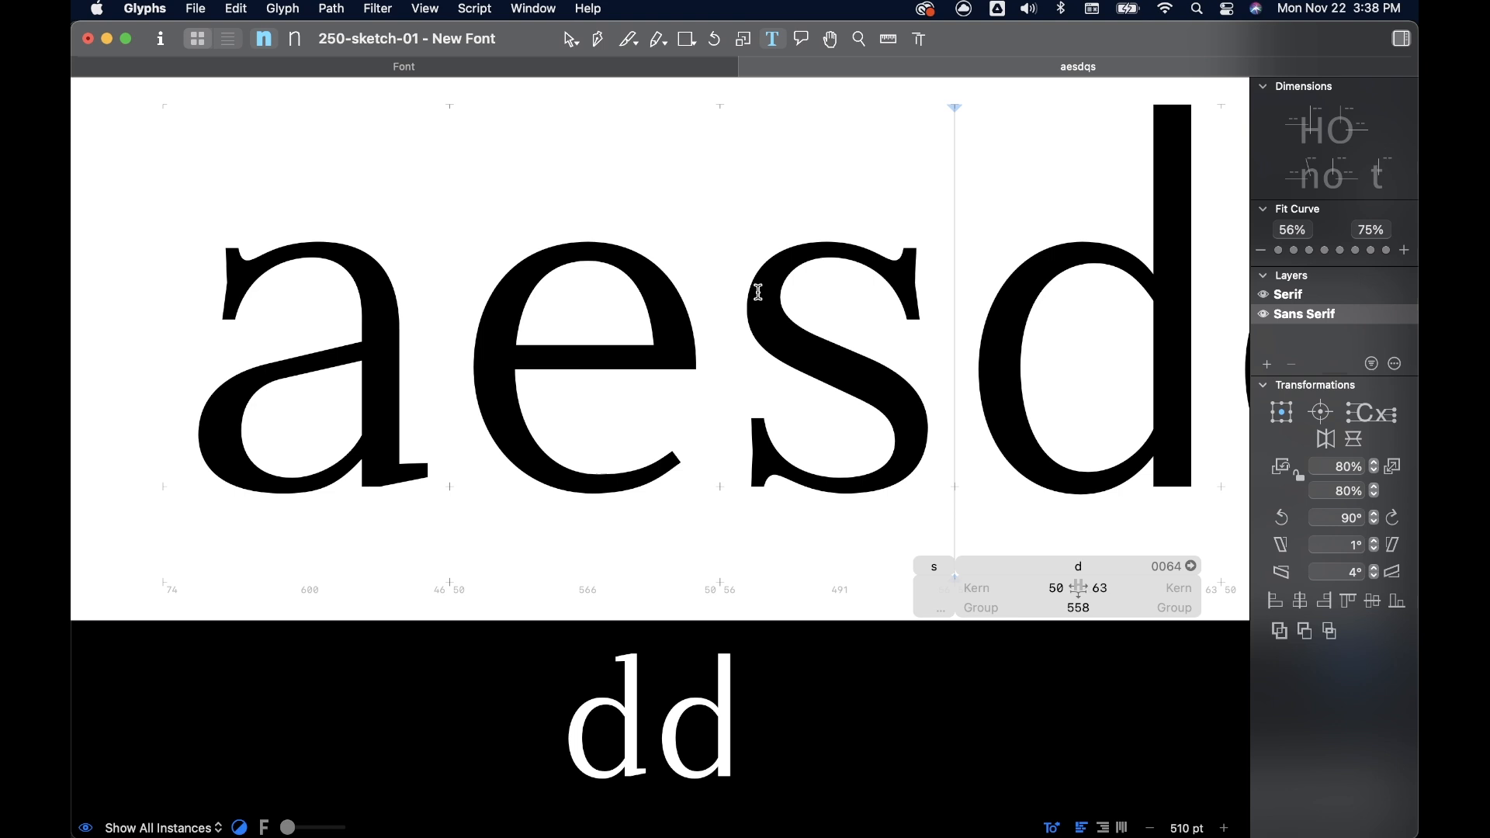
pyautogui.write('asessees')
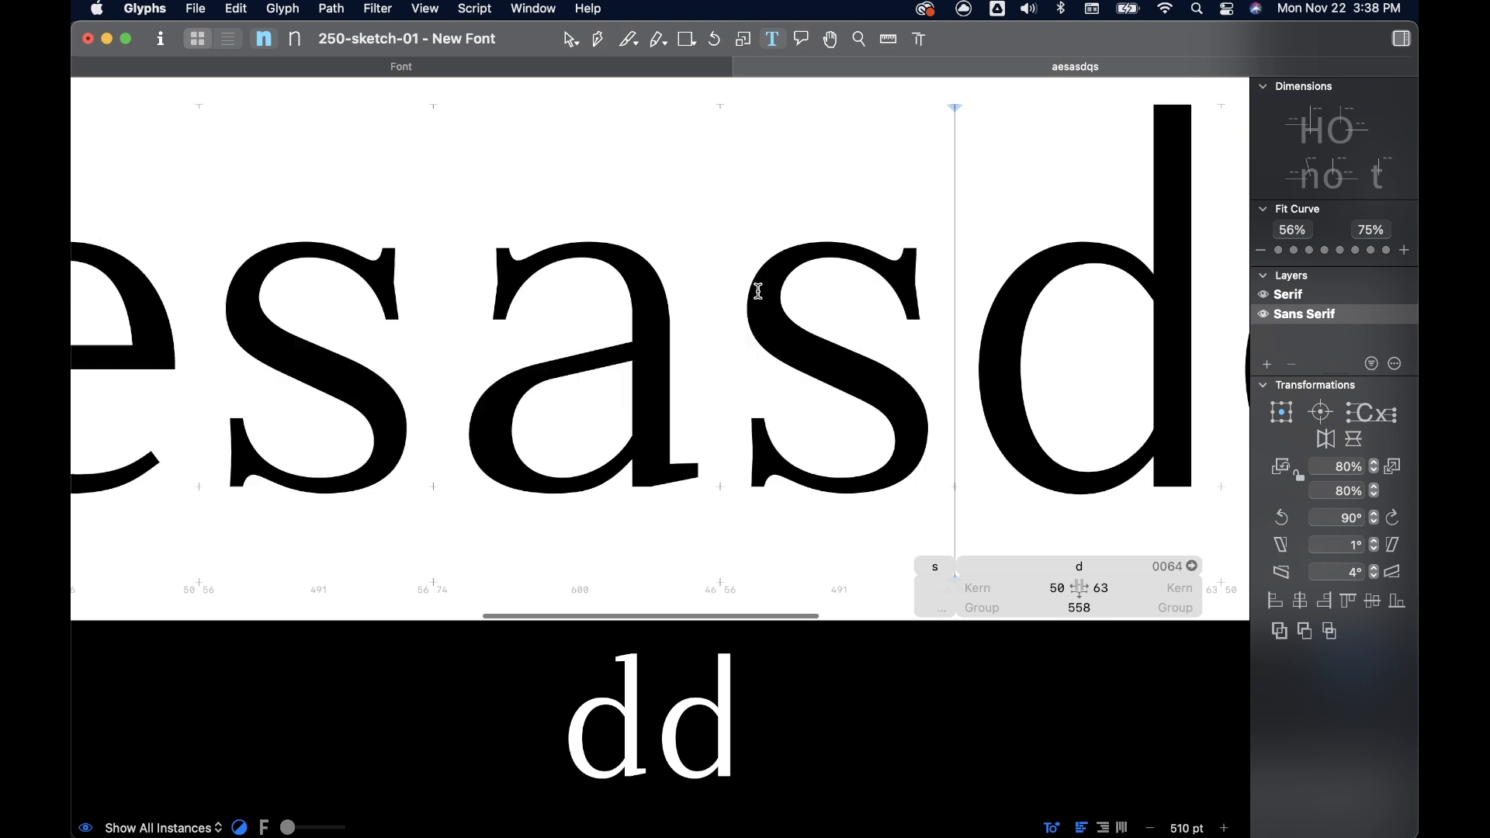
pyautogui.write('saaaeesas')
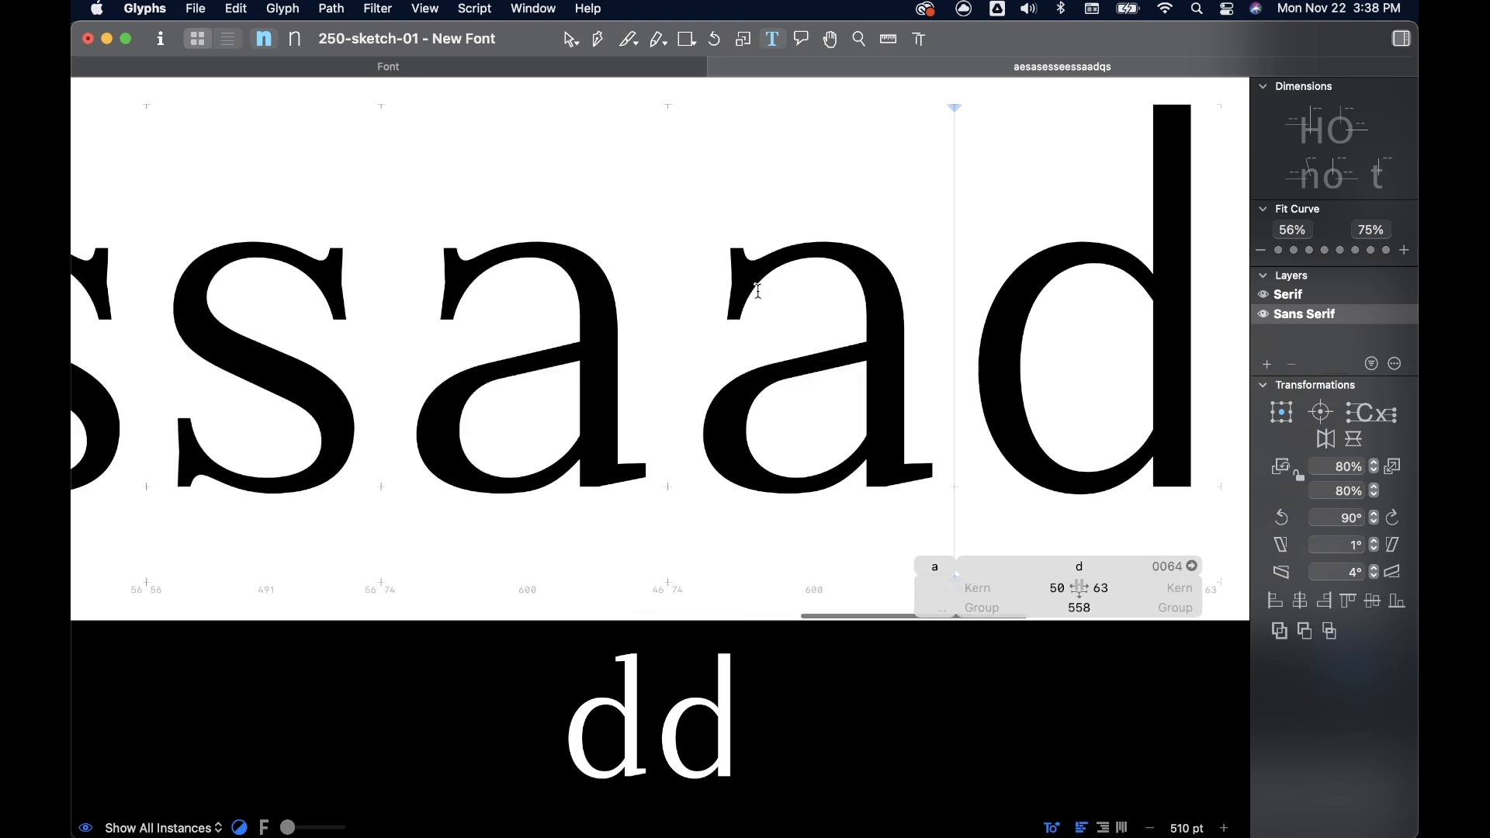
pyautogui.write('ea')
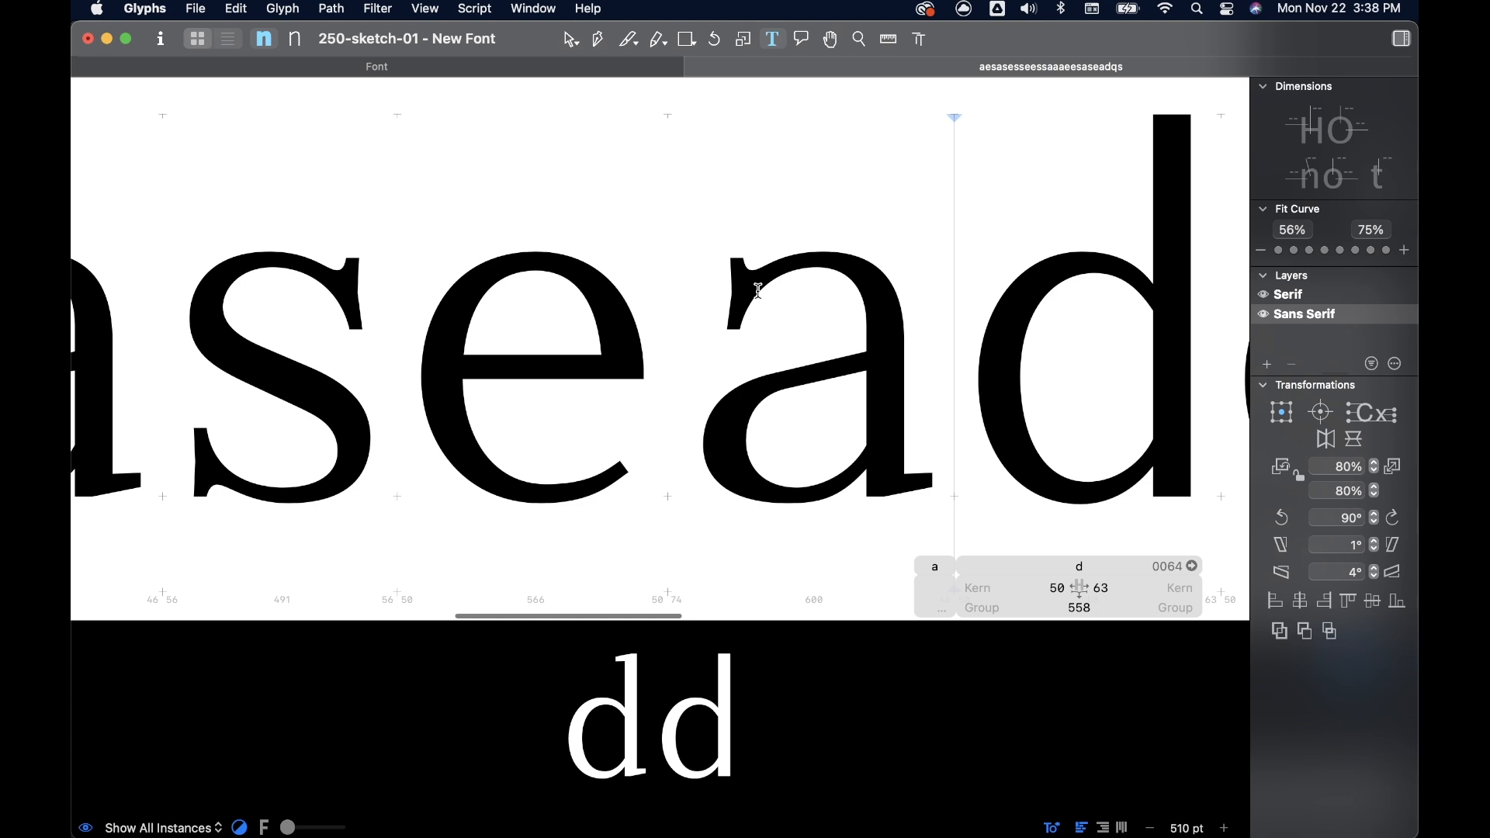
pyautogui.write('se')
# - Examine the a among the e and s at small and large sizes, comparing its color, width and bowl
pyautogui.press('super+minus')
pyautogui.press('super+minus')
pyautogui.scroll(-2, 783, 288)
pyautogui.scroll(3, 783, 288)
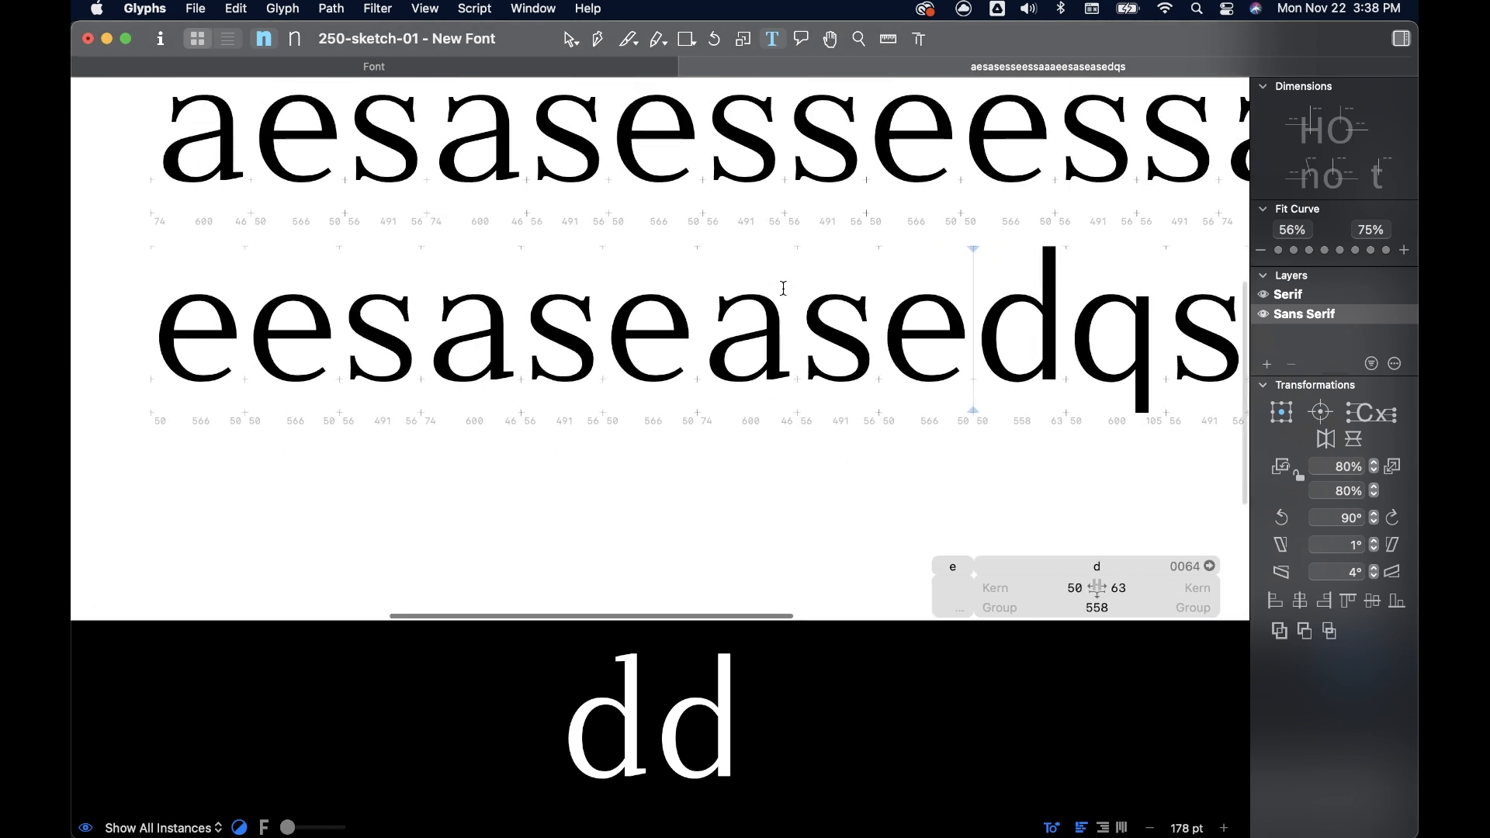
pyautogui.hscroll(3, 784, 288)
pyautogui.hscroll(-5, 783, 288)
pyautogui.scroll(1, 524, 268)
pyautogui.scroll(-5, 522, 269)
pyautogui.scroll(4, 518, 271)
pyautogui.scroll(-6, 519, 271)
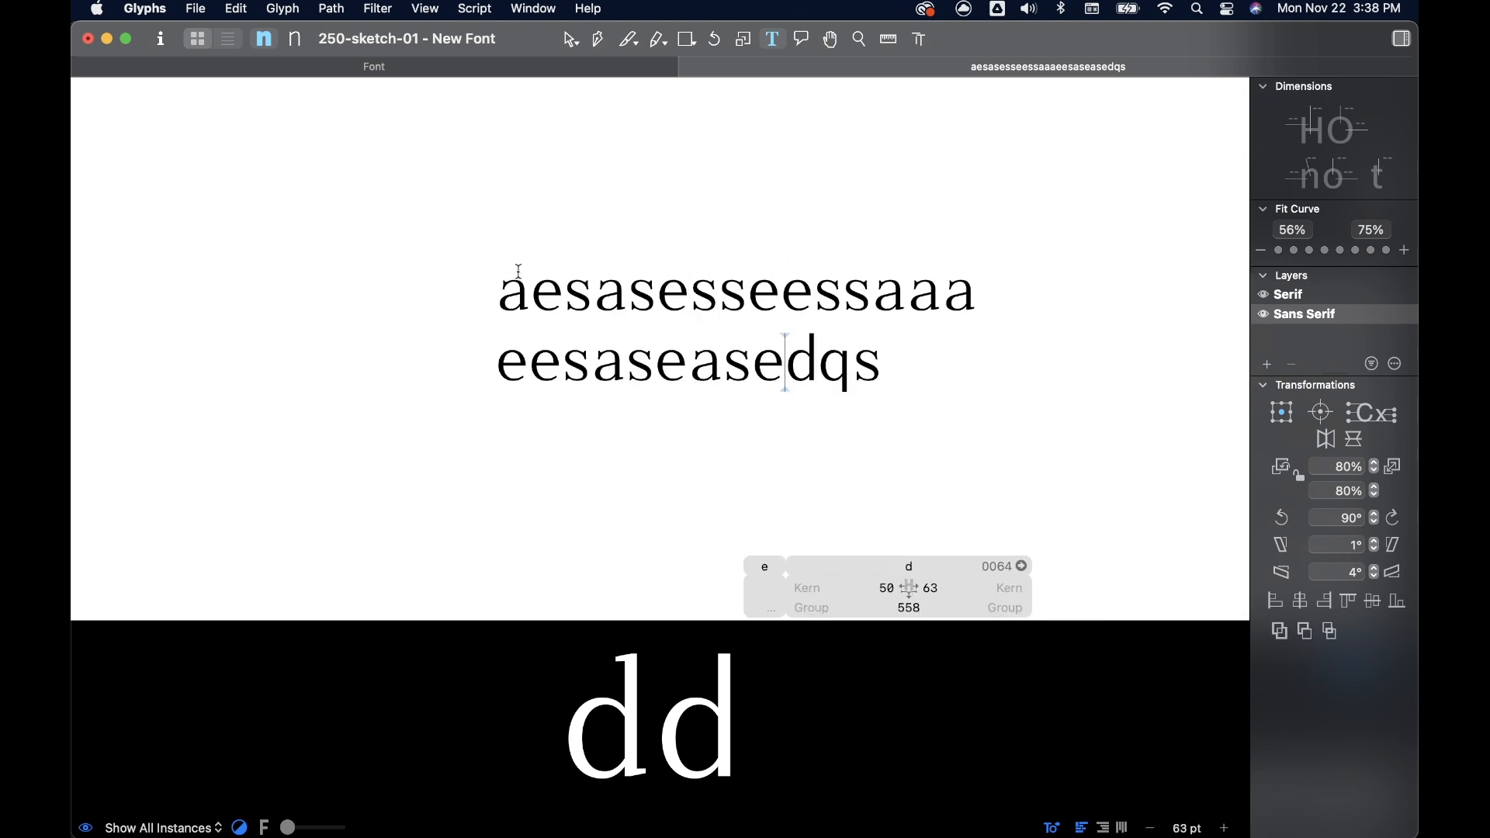
pyautogui.click(520, 271)
pyautogui.scroll(1, 520, 271)
pyautogui.hscroll(-2, 738, 215)
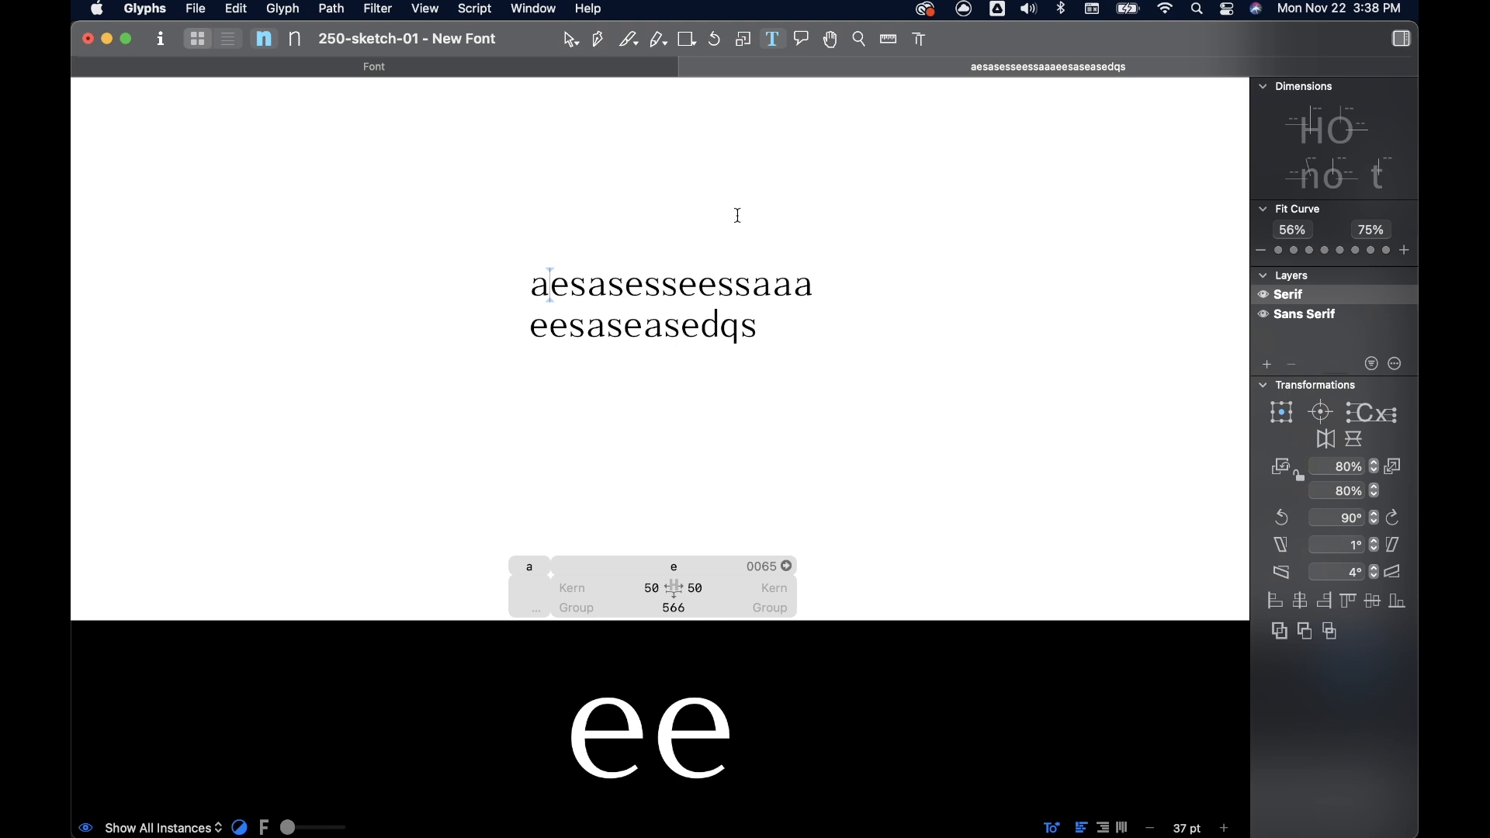
pyautogui.scroll(8, 590, 332)
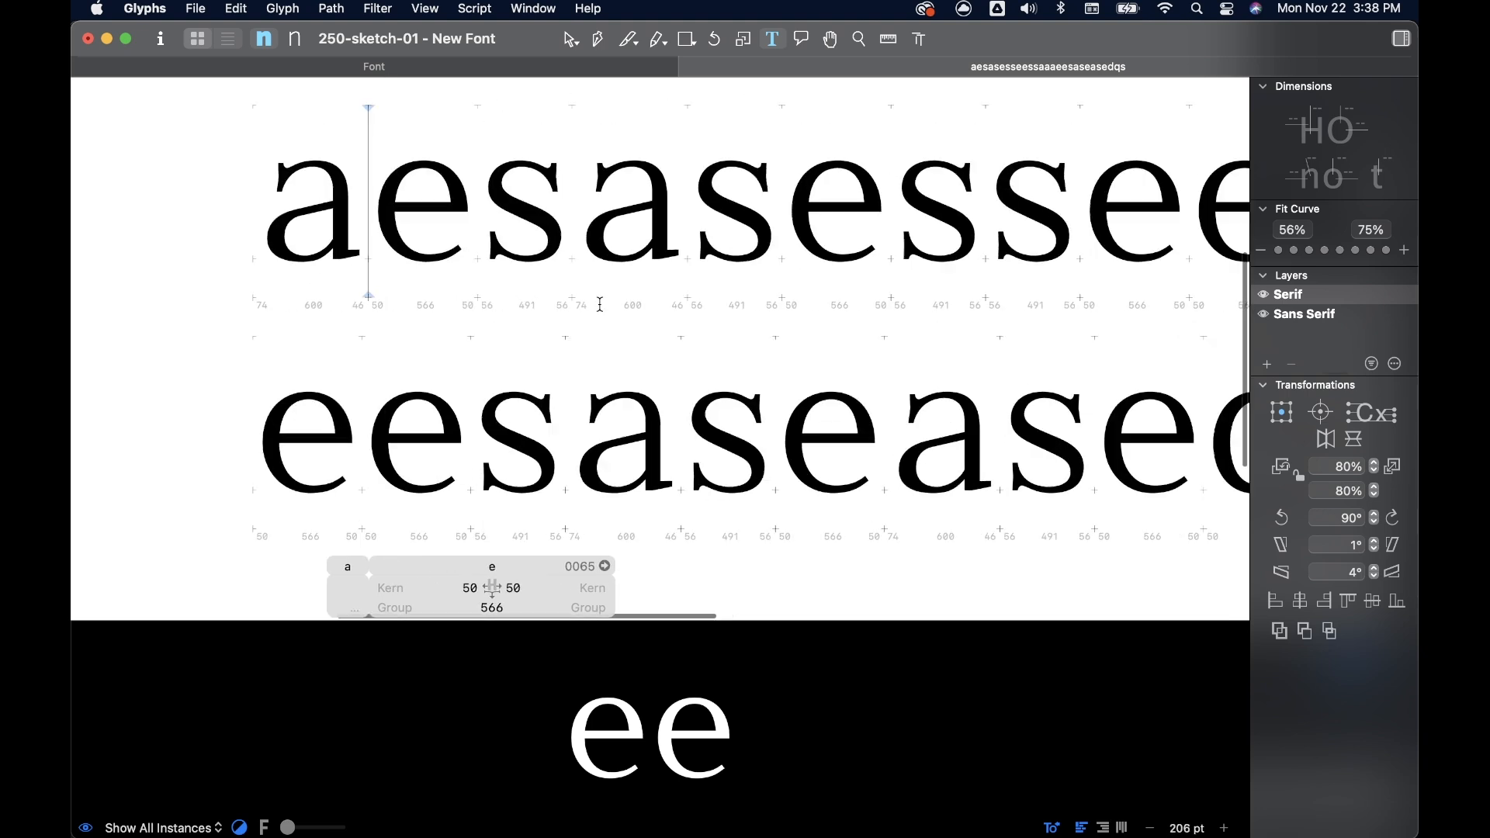
pyautogui.scroll(2, 600, 305)
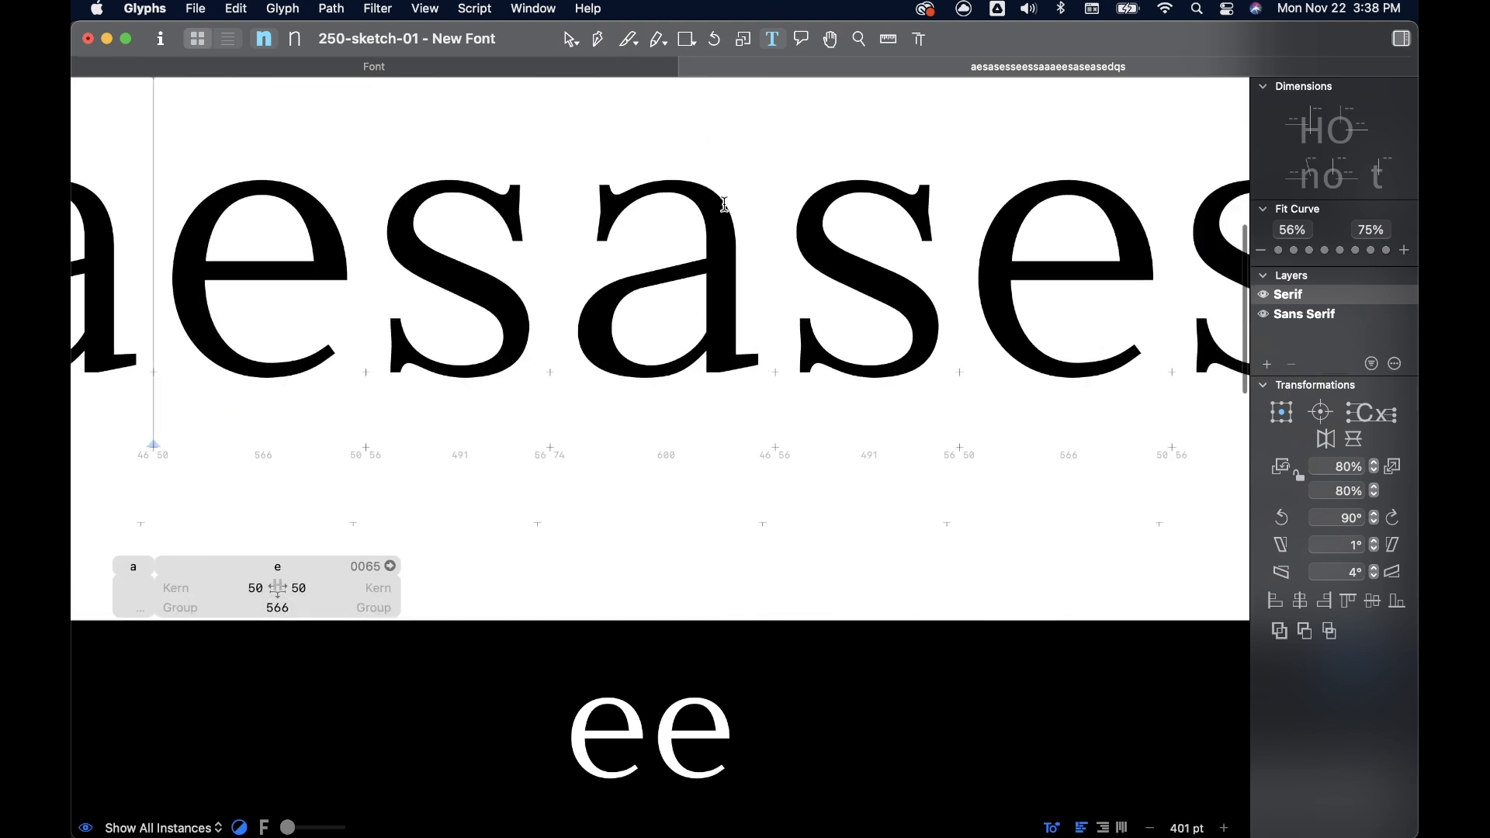
pyautogui.scroll(3, 584, 191)
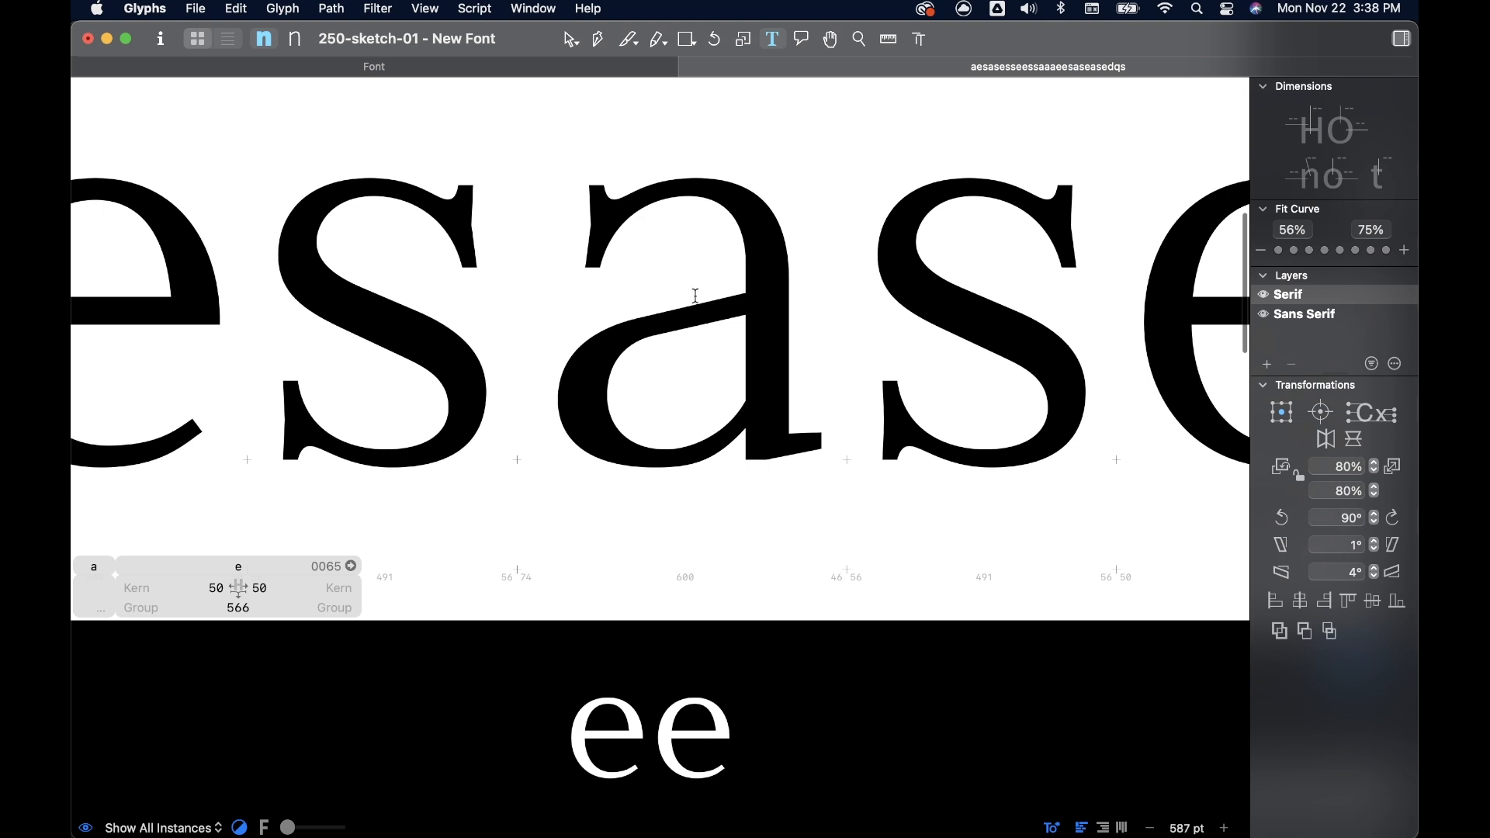
pyautogui.scroll(-6, 695, 295)
pyautogui.scroll(6, 675, 323)
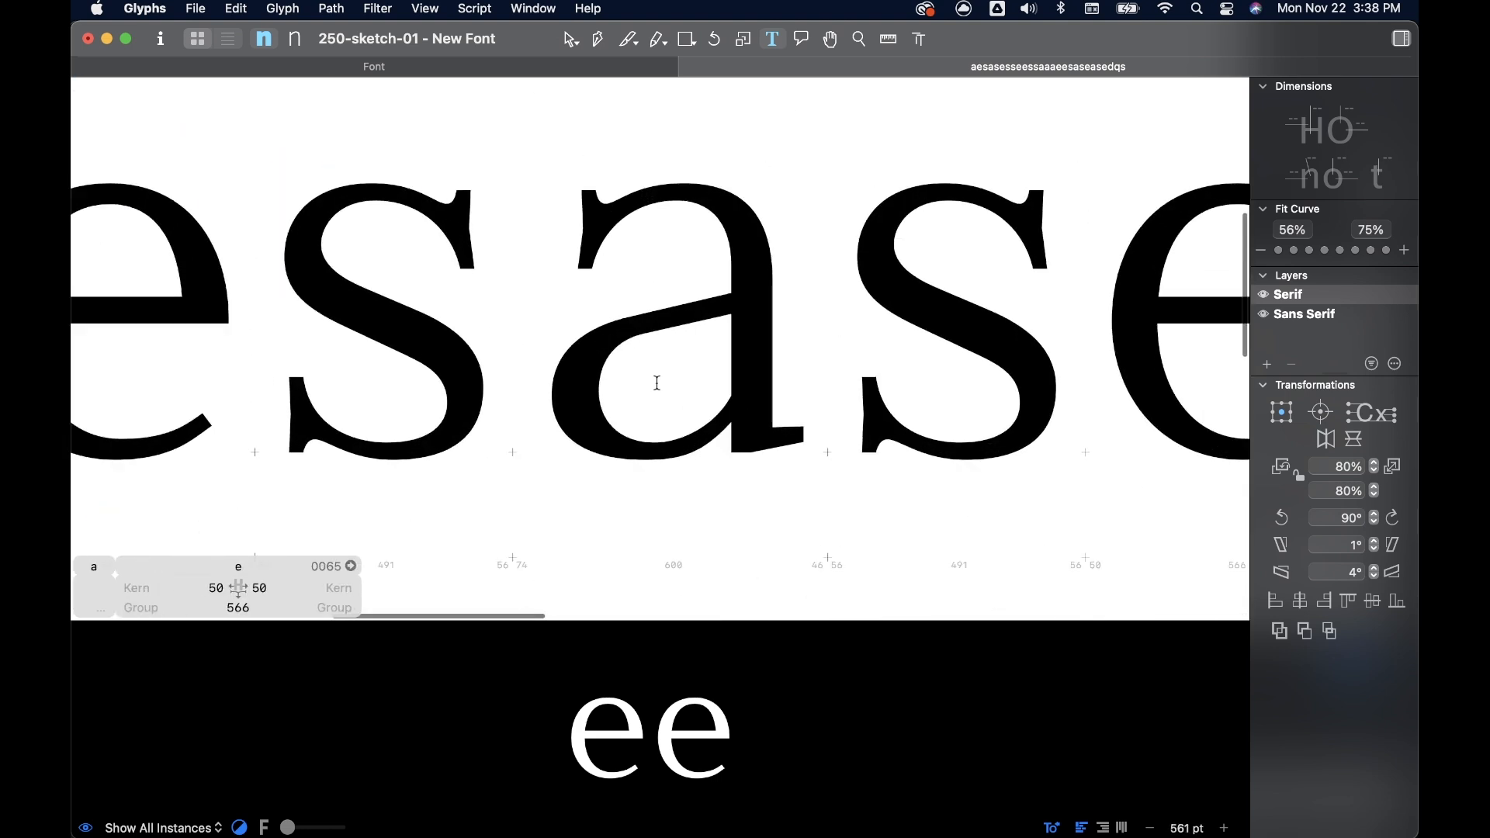
# - Open an a within the test text and shift the nodes of its bowl's upper-left curves right to a centre of X 167
pyautogui.doubleClick(656, 383)
pyautogui.scroll(2, 590, 373)
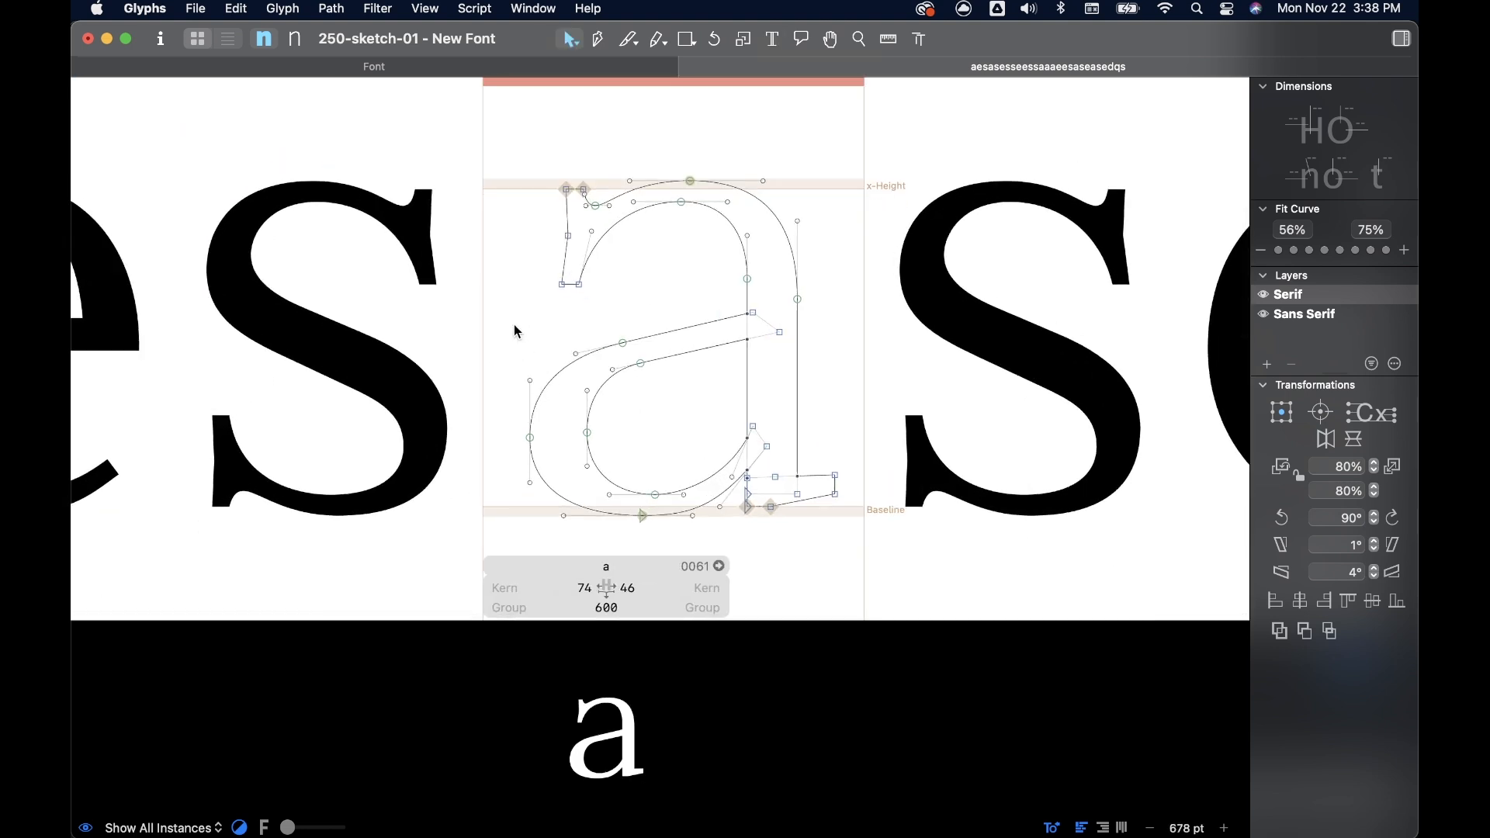
pyautogui.moveTo(481, 312); pyautogui.dragTo(667, 457)
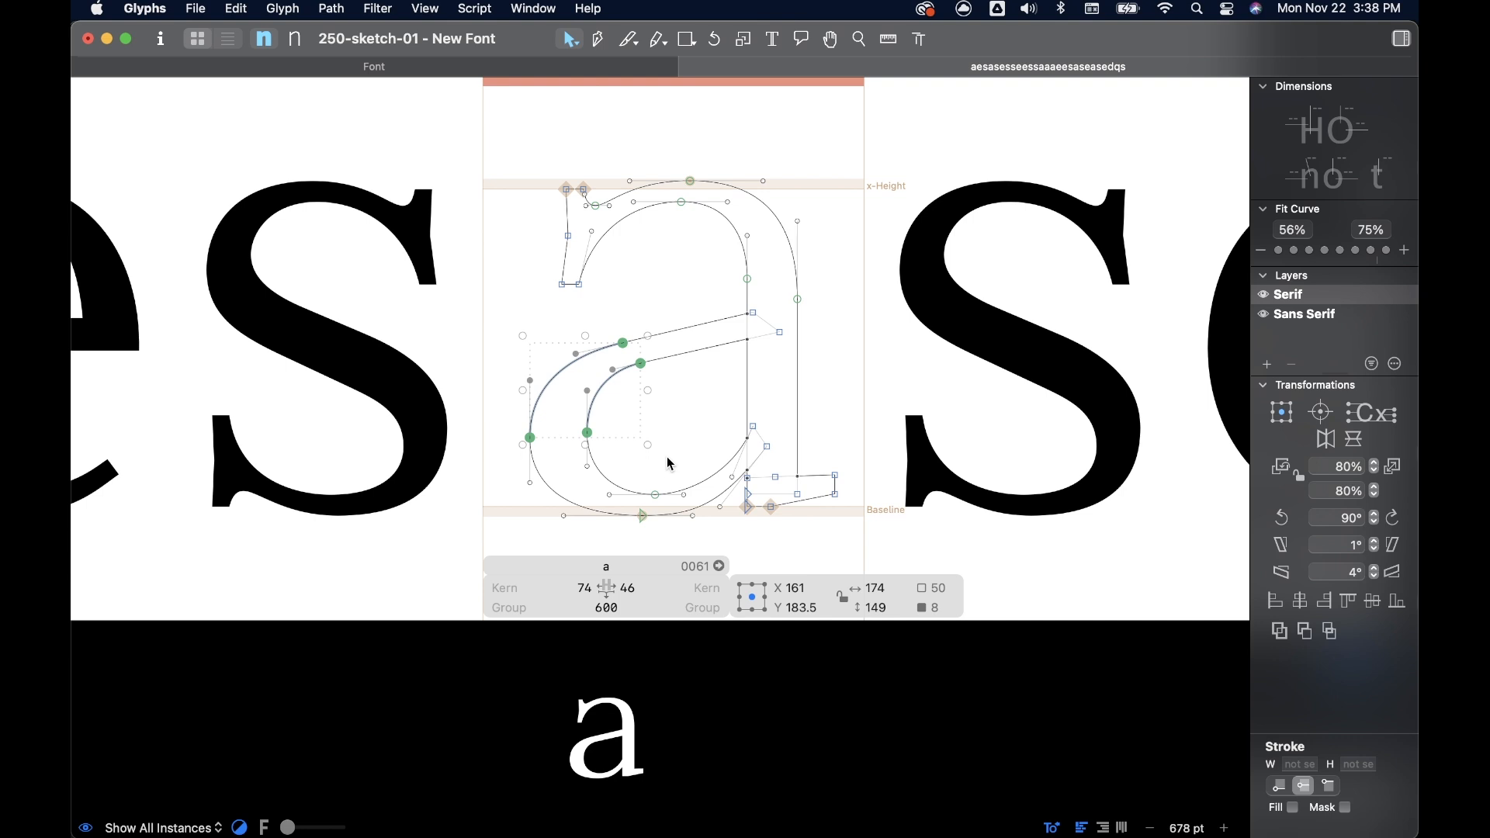
pyautogui.press('Right')
pyautogui.press('Right')
pyautogui.press('Right')
pyautogui.press('Right')
pyautogui.press('Right')
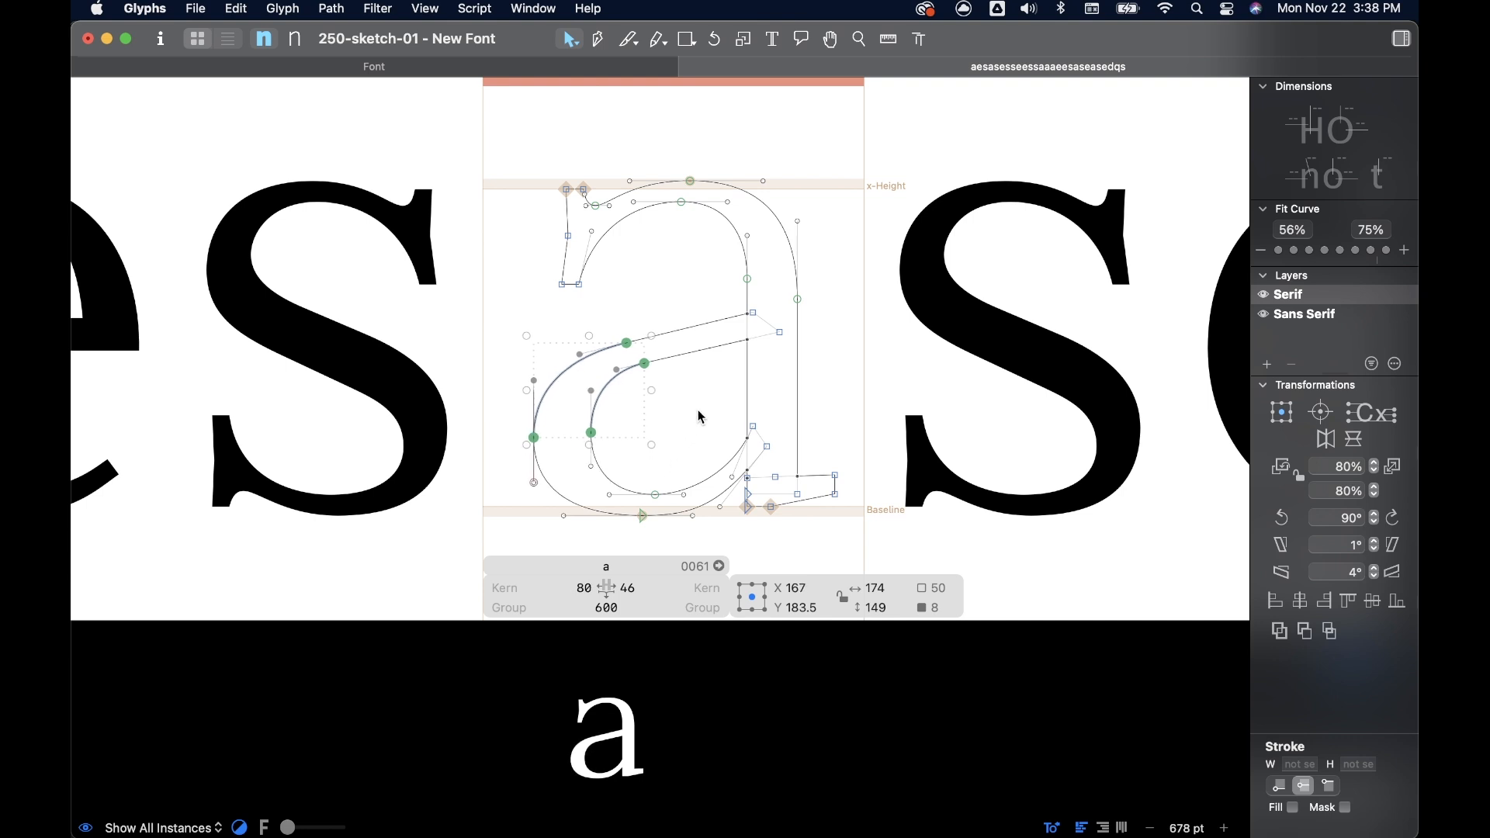
pyautogui.click(725, 392)
# - Lower the straight inner segment at the top of the a's bowl by about 6 units to thicken the join
pyautogui.scroll(-6, 695, 385)
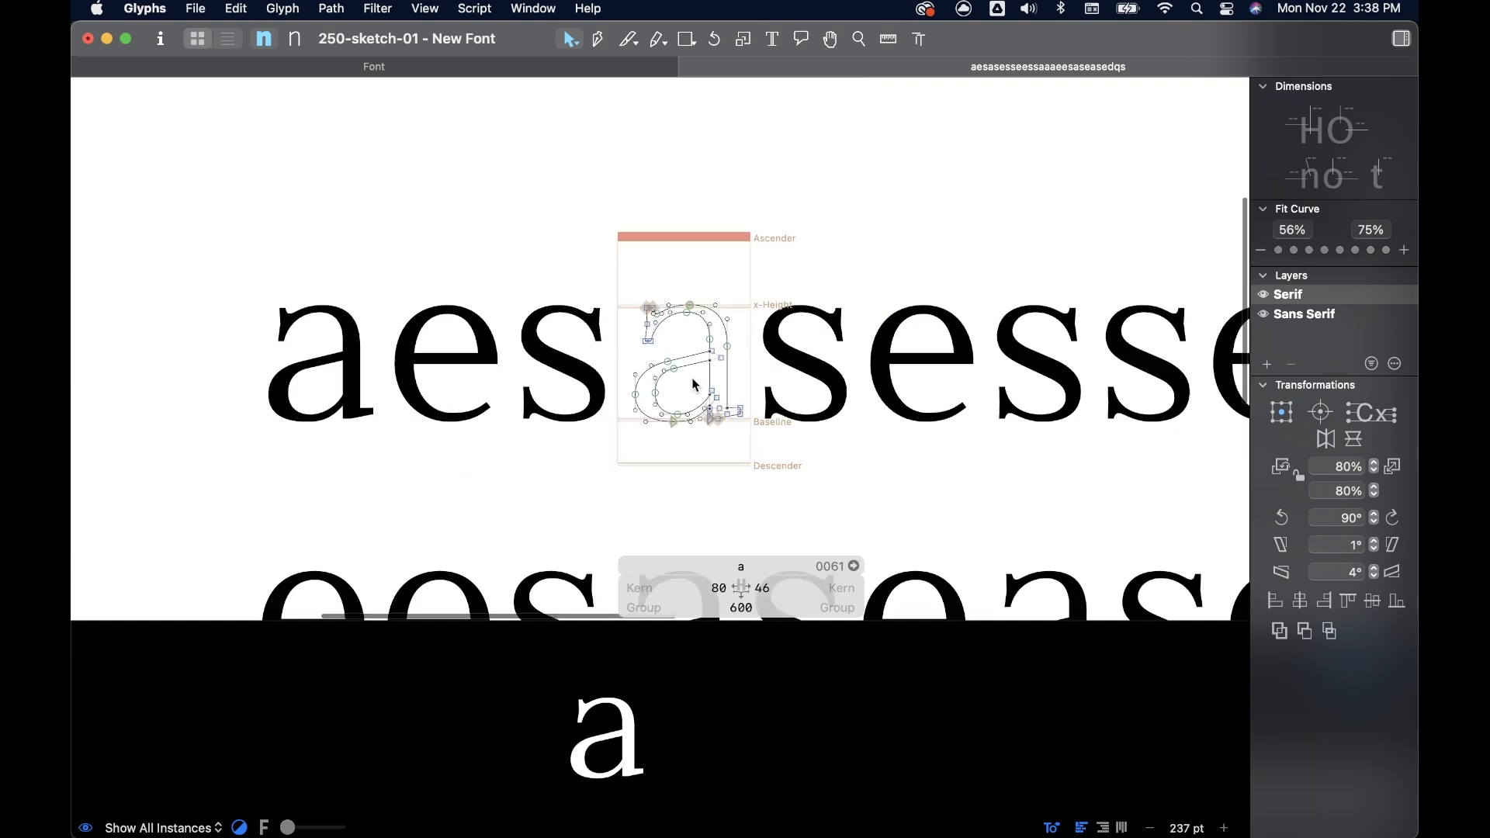
pyautogui.scroll(4, 696, 386)
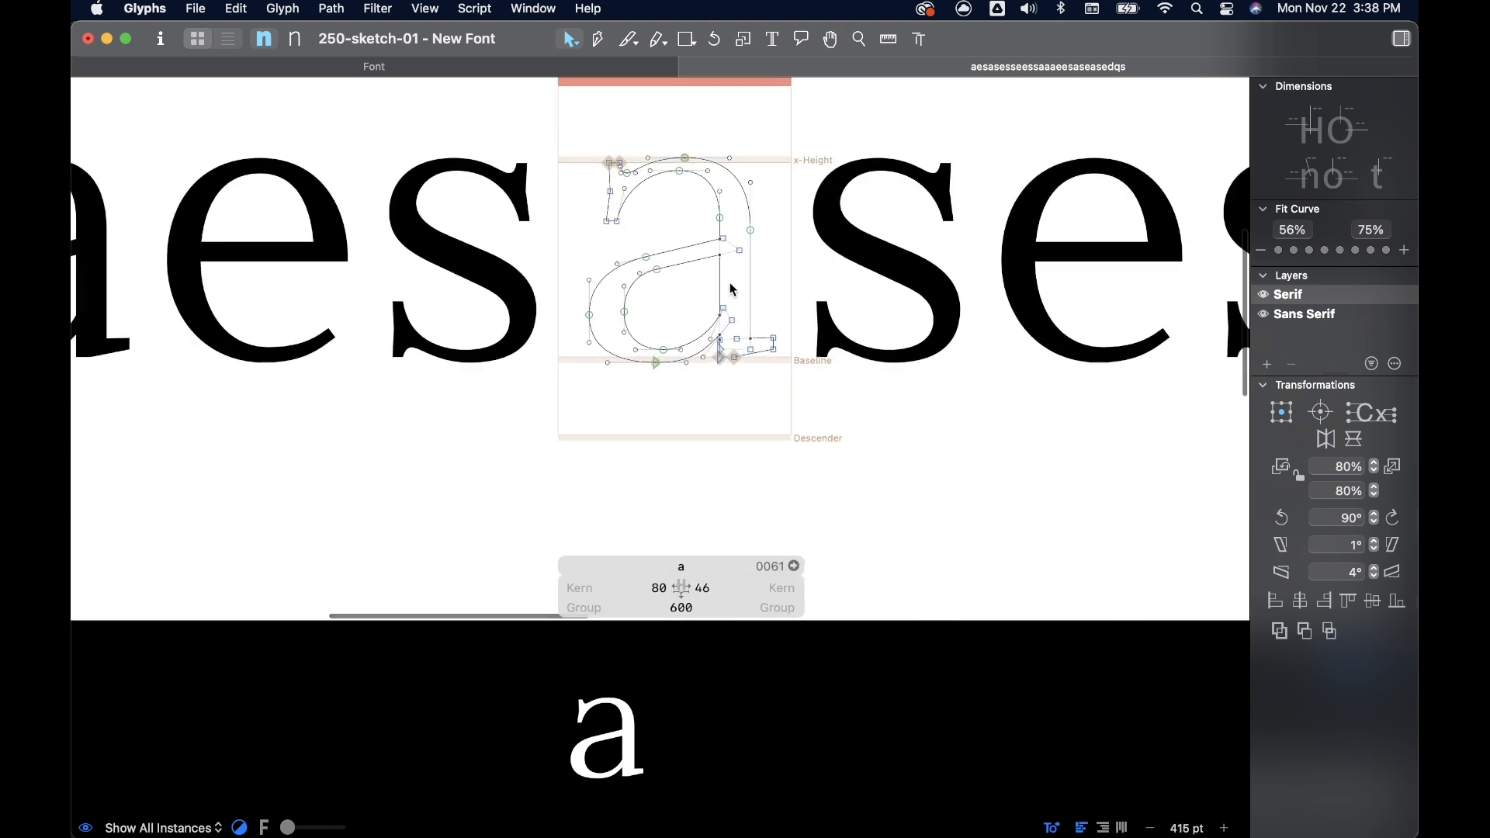
pyautogui.click(672, 271)
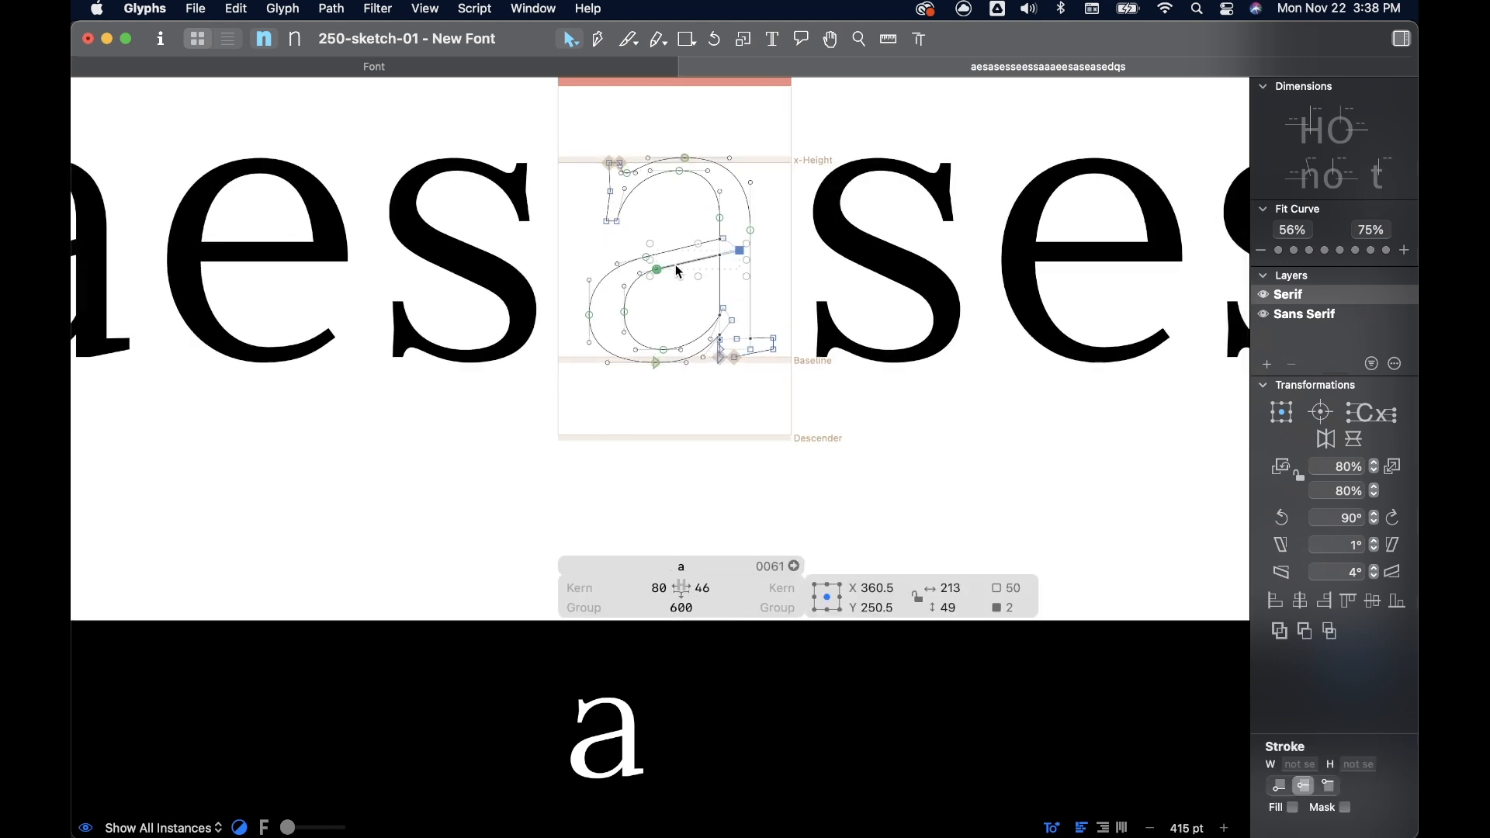
pyautogui.scroll(-4, 684, 273)
pyautogui.press('Down')
pyautogui.press('Down')
pyautogui.press('Down')
pyautogui.press('Down')
pyautogui.press('Down')
pyautogui.press('Down')
pyautogui.press('Down')
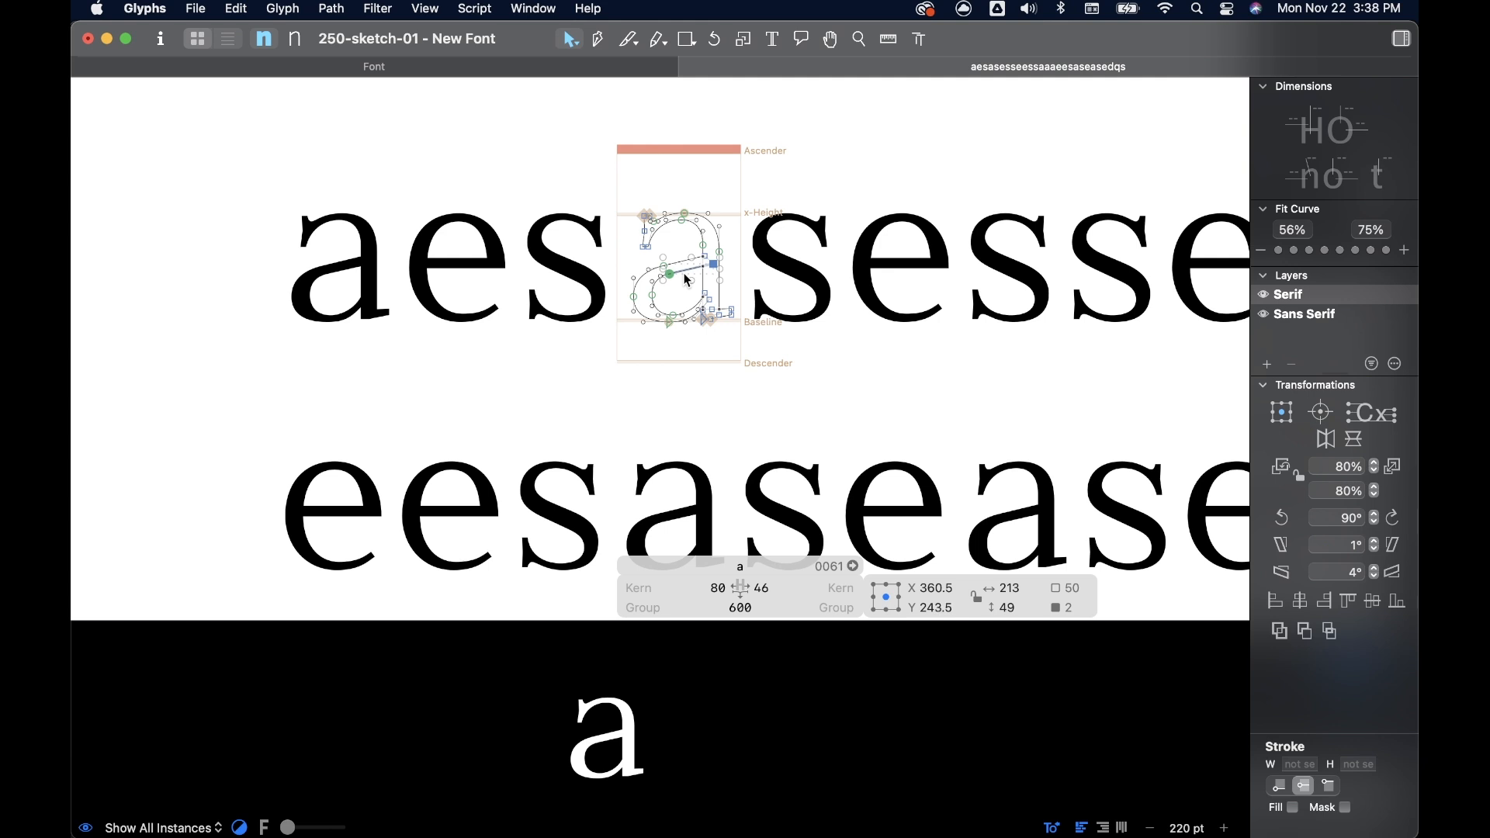
pyautogui.press('Up')
pyautogui.click(686, 297)
# - Set the a's bottom outer node to X 243, Y -14 and its left handle to X 128, Y -14
pyautogui.scroll(5, 686, 298)
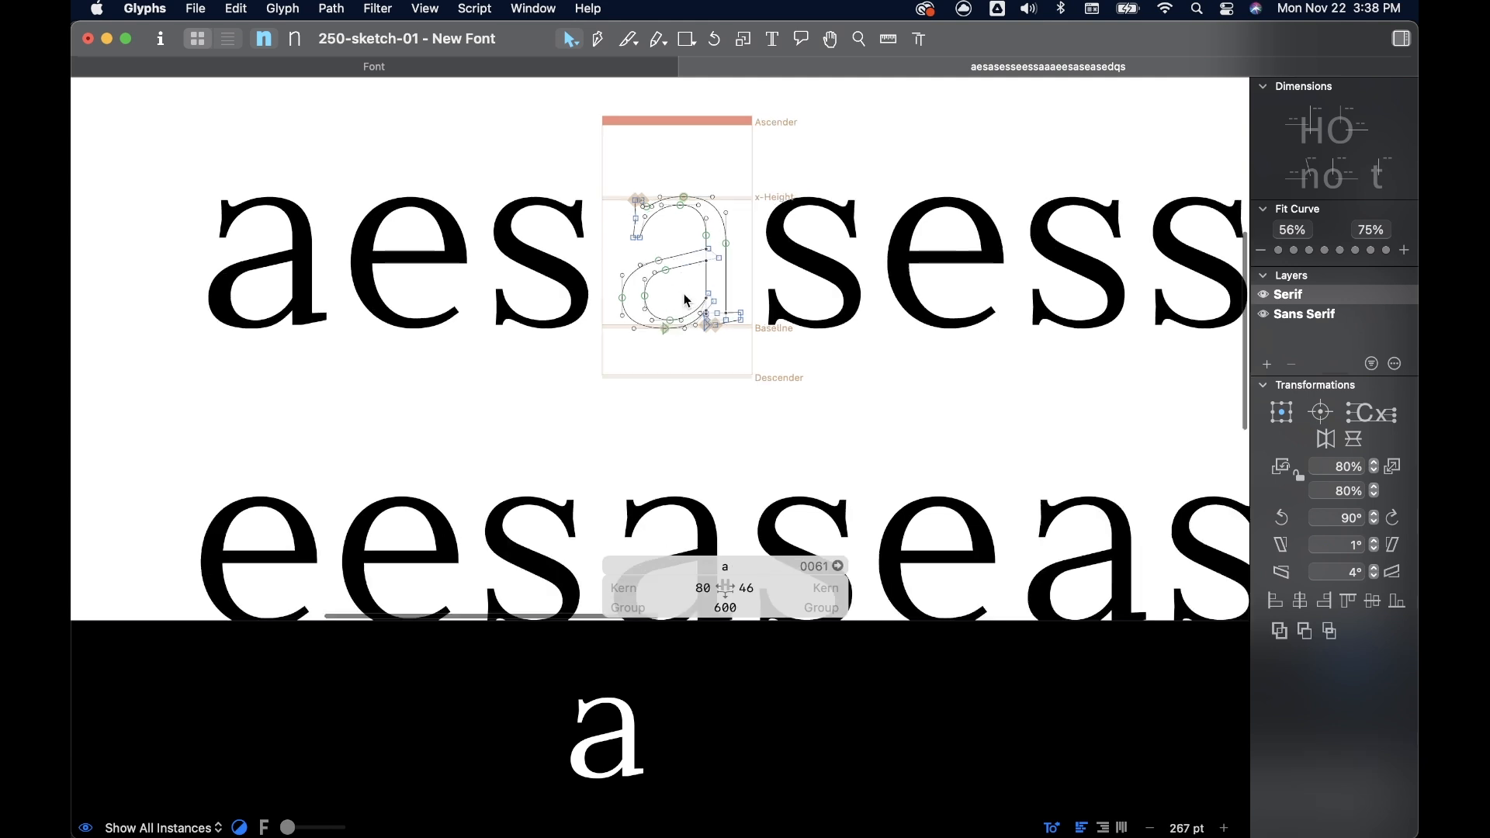
pyautogui.scroll(7, 644, 392)
pyautogui.moveTo(651, 318); pyautogui.dragTo(641, 321)
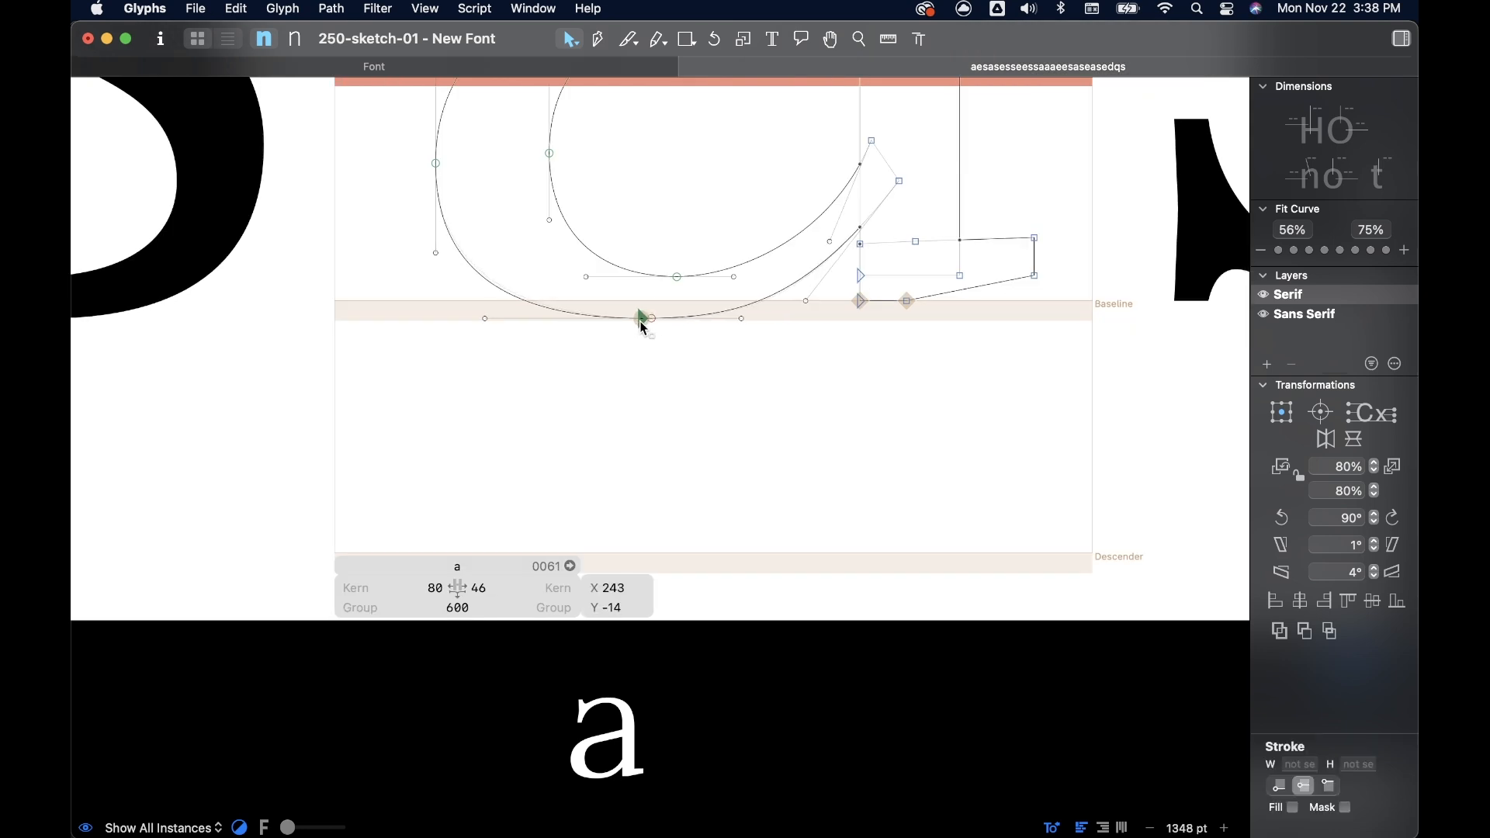
pyautogui.click(487, 317)
pyautogui.press('Right')
pyautogui.press('Right')
pyautogui.press('Right')
pyautogui.press('Right')
pyautogui.scroll(3, 492, 318)
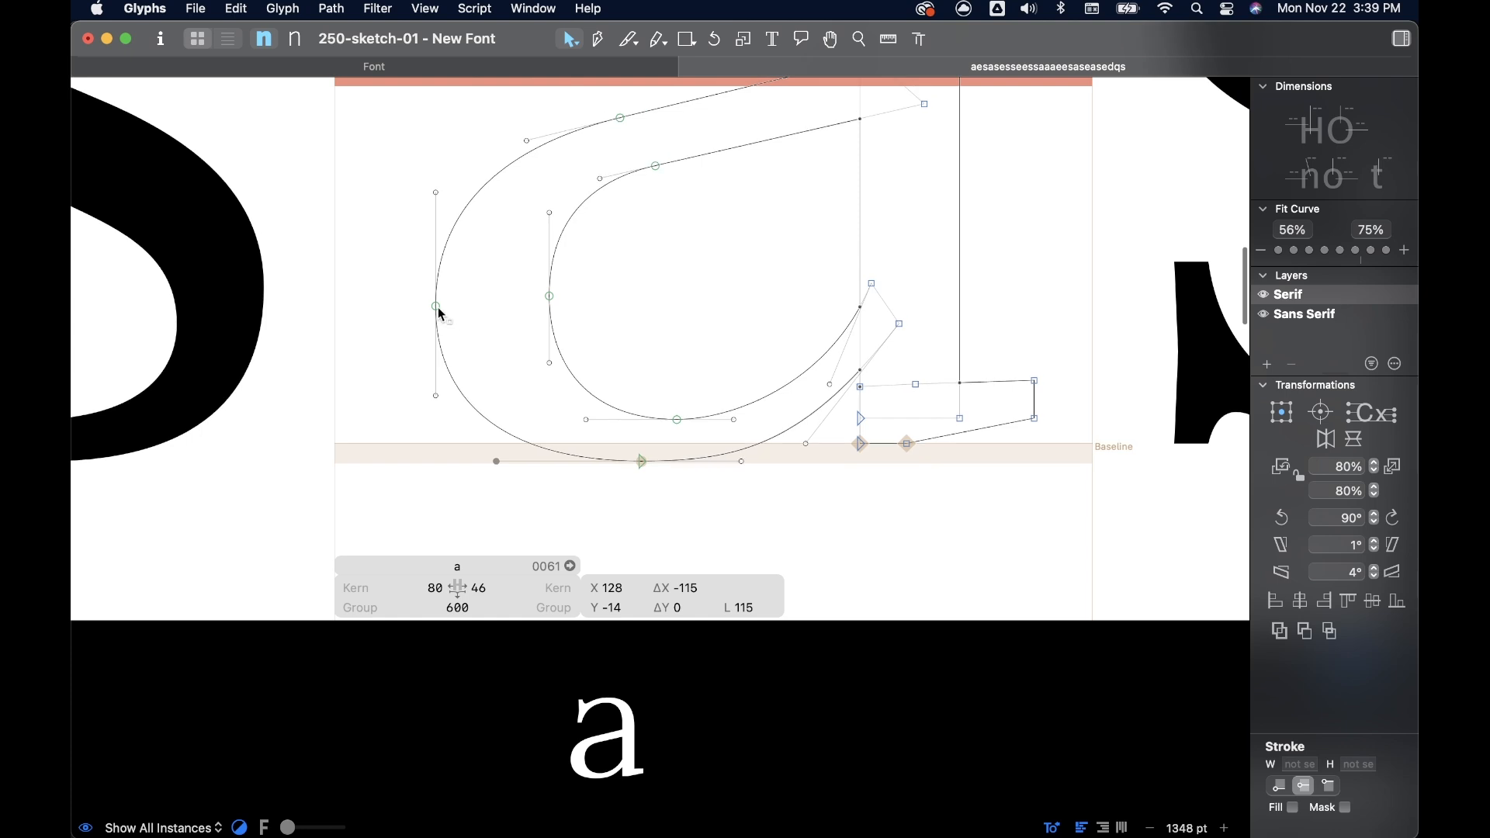
# - Review the a in the test text, and select the s's upper terminal curves on its Sans Serif layer for copying
pyautogui.press('super+0')
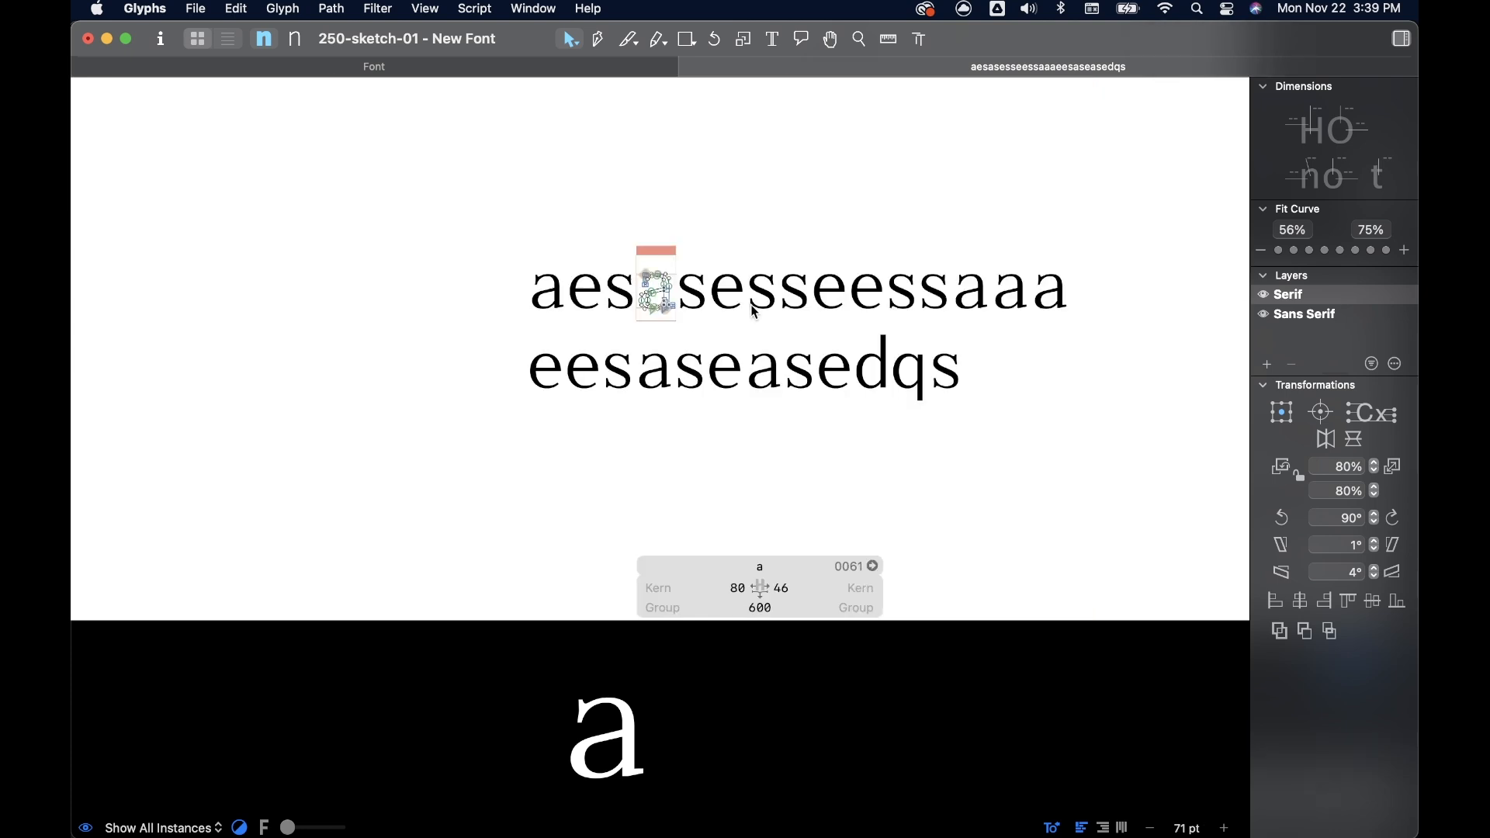
pyautogui.scroll(10, 541, 284)
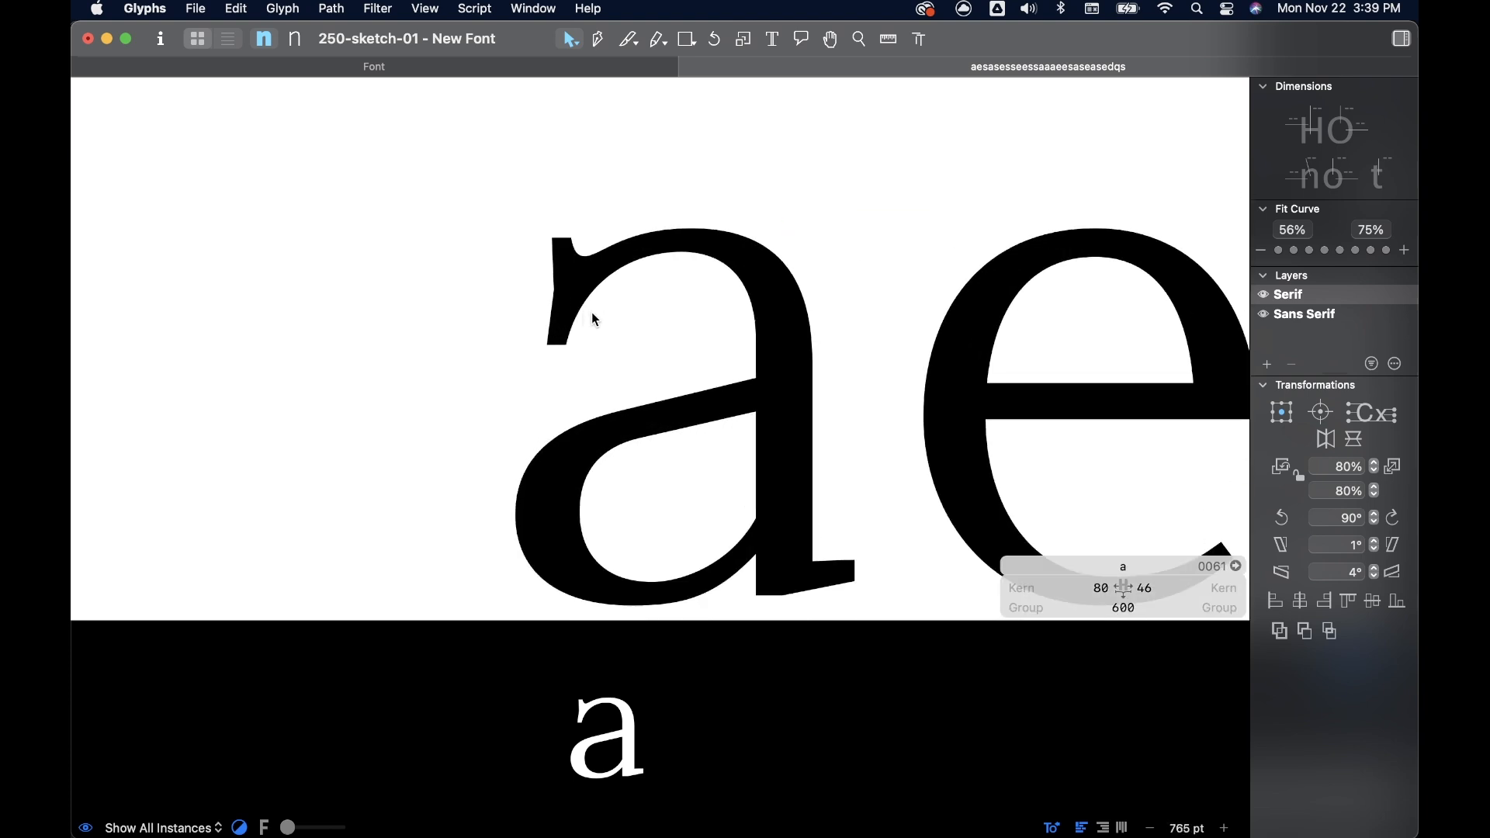
pyautogui.scroll(-3, 592, 317)
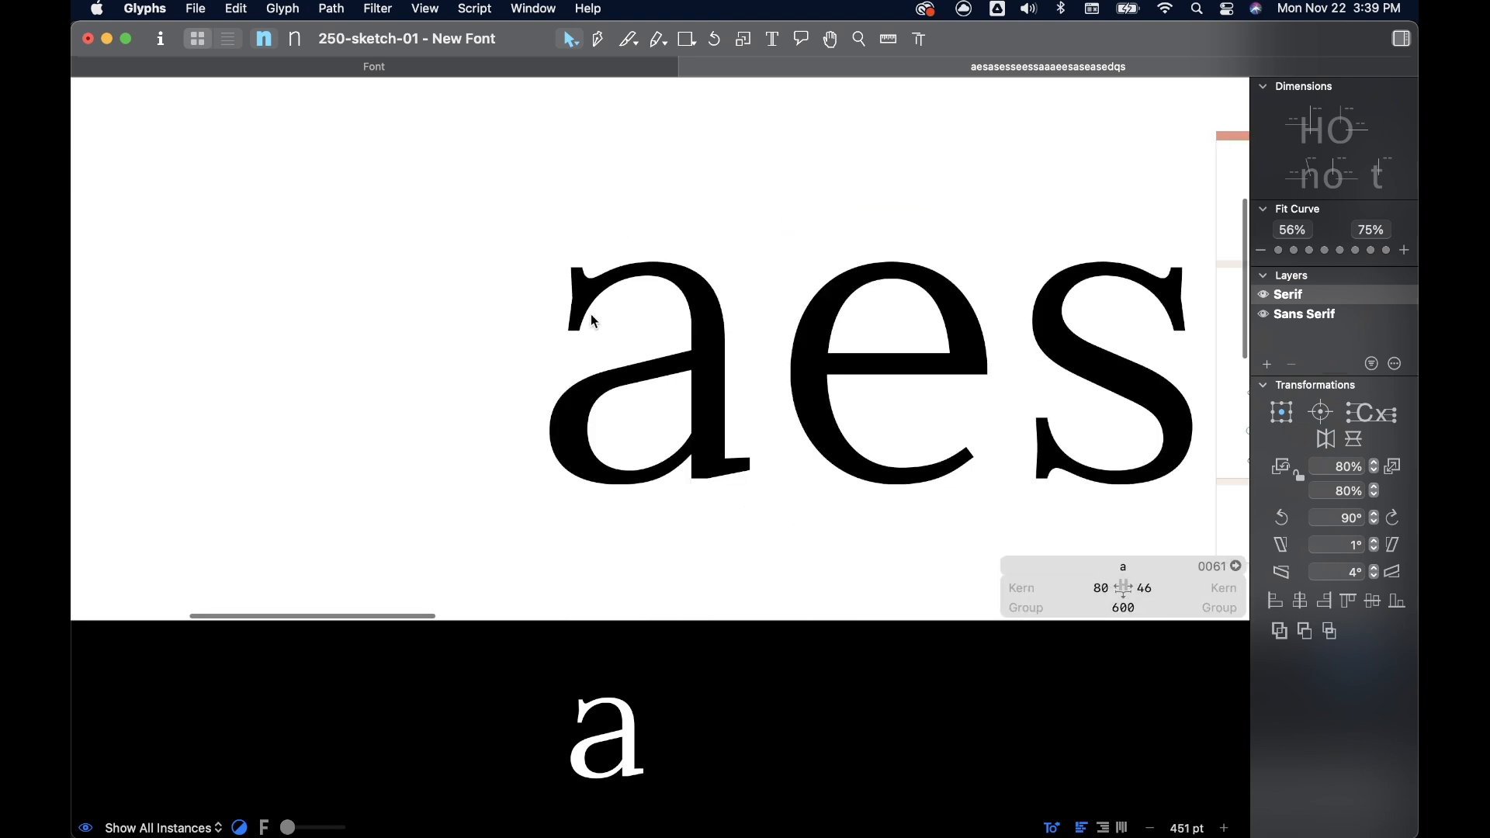
pyautogui.doubleClick(1093, 318)
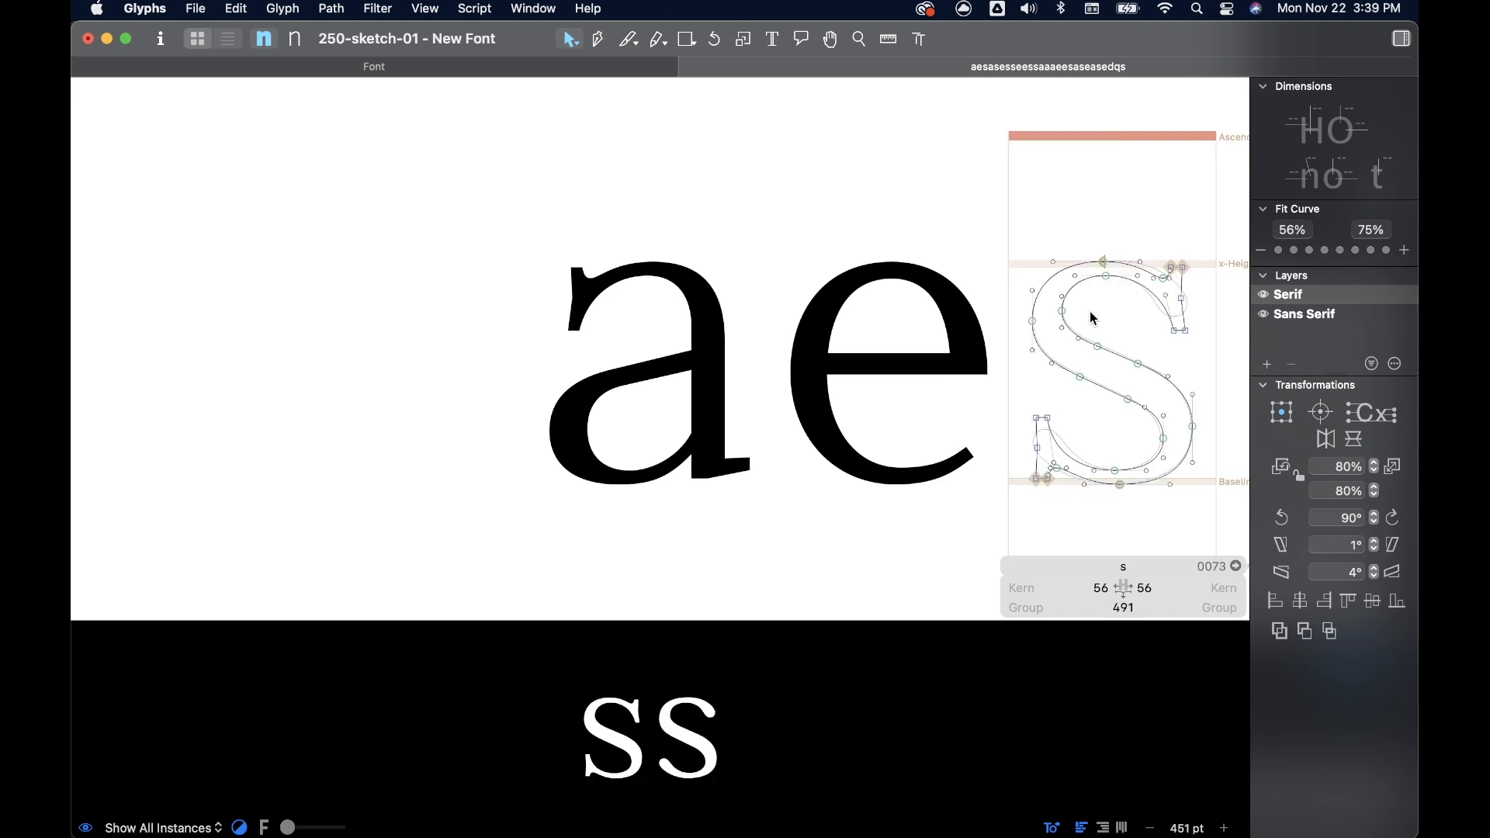
pyautogui.click(1315, 315)
pyautogui.moveTo(1013, 225)
pyautogui.mouseDown()
pyautogui.moveTo(984, 271)
pyautogui.moveTo(889, 327)
pyautogui.mouseUp()
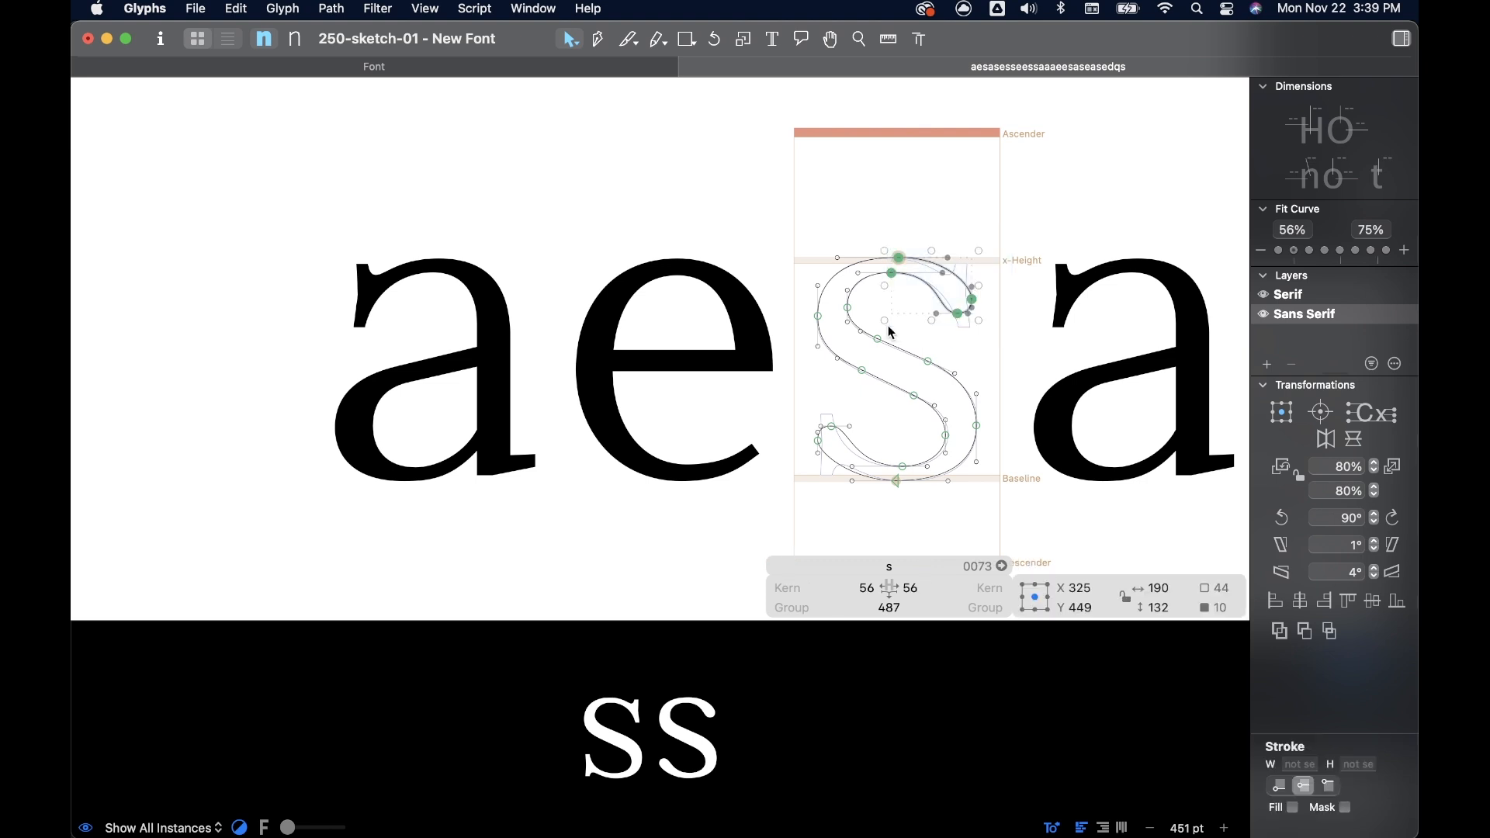
# - Paste the s terminal curves into the a's Serif layer and place them beside its upper serif at X 35, Y 352
pyautogui.doubleClick(1111, 321)
pyautogui.hscroll(3, 1112, 320)
pyautogui.scroll(5, 863, 325)
pyautogui.hscroll(3, 863, 324)
pyautogui.press('cmd+v')
pyautogui.moveTo(891, 309); pyautogui.dragTo(694, 370)
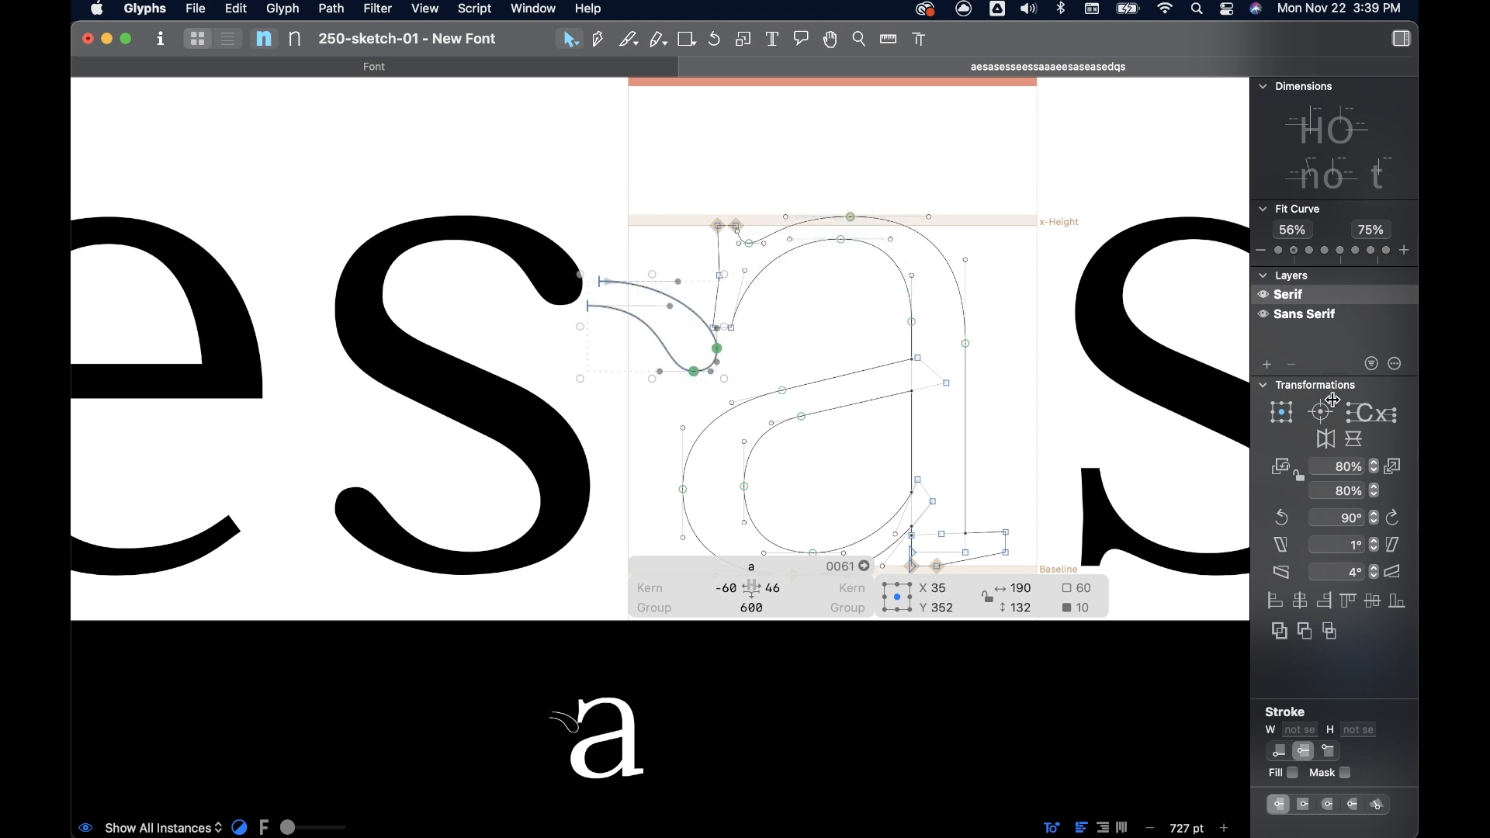
# - Flip the pasted terminal curves horizontally and move them left, clear of the a's upper serif
pyautogui.click(1328, 439)
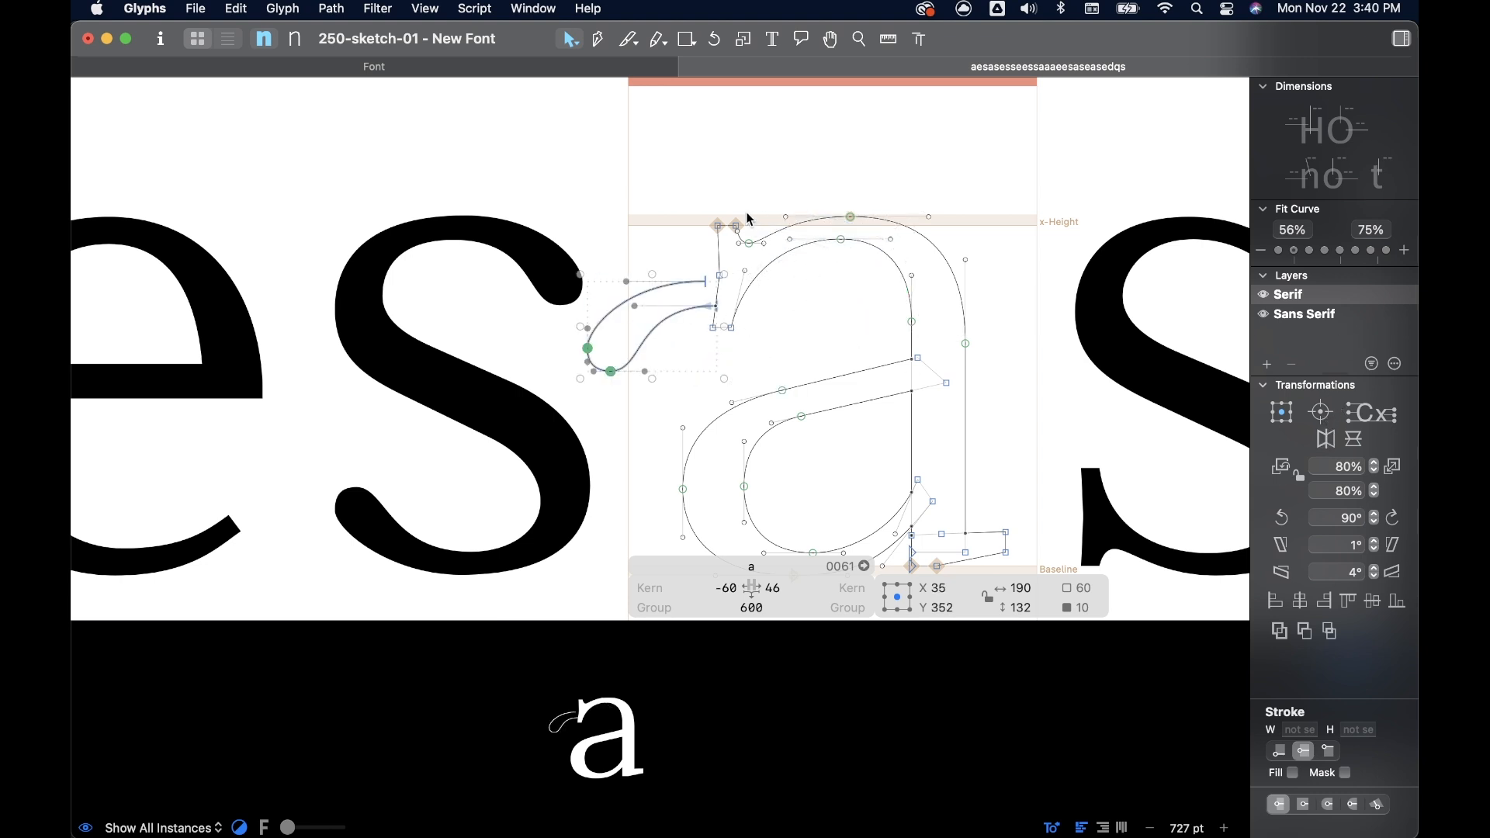
pyautogui.hotkey('shift', 'Left')
pyautogui.hotkey('shift', 'Left')
pyautogui.hotkey('shift', 'Left')
pyautogui.hotkey('shift', 'Left')
pyautogui.hotkey('shift', 'Left')
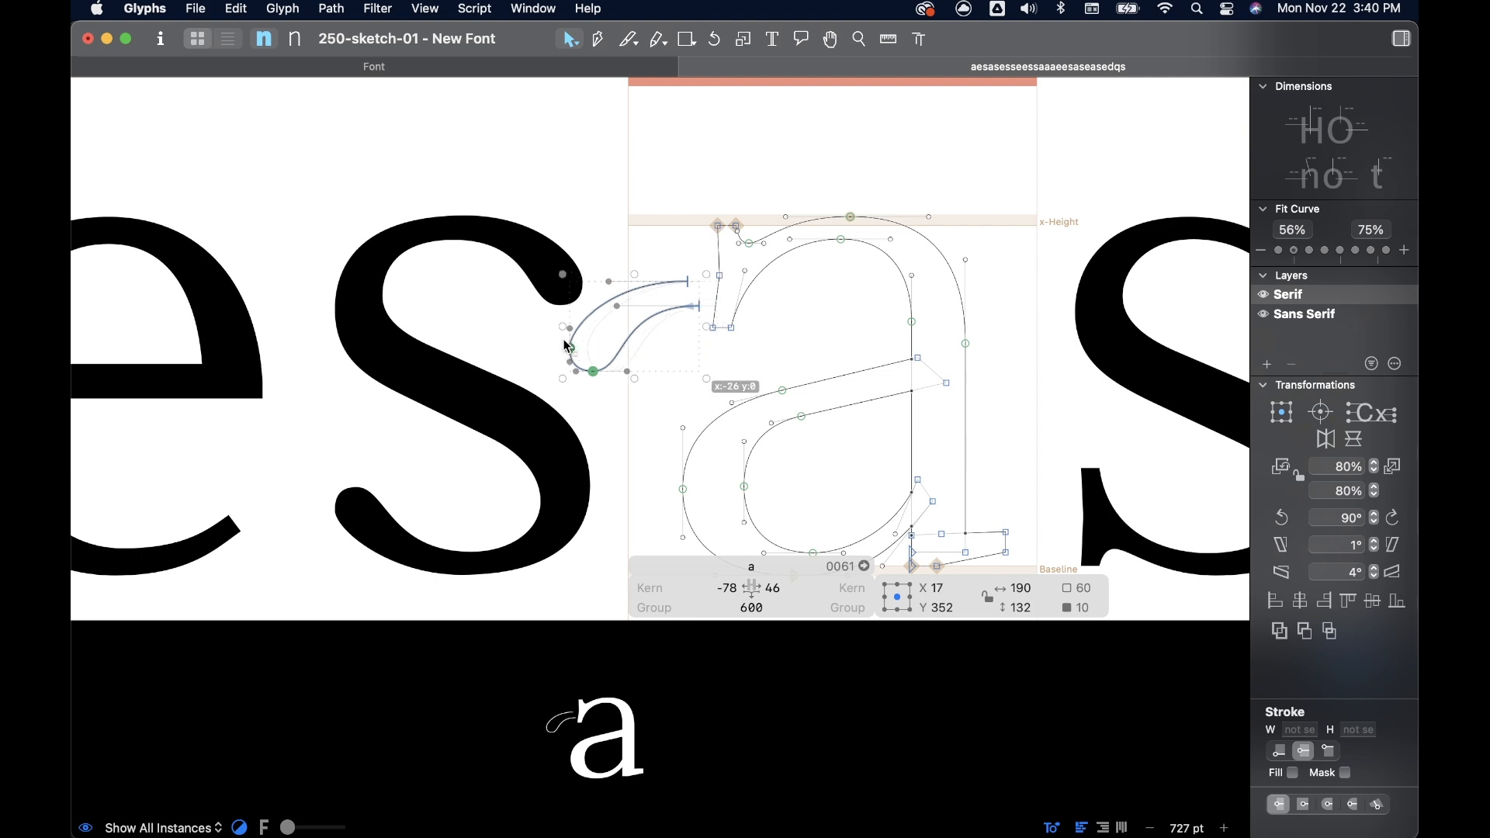
# - Delete the a's upper-left serif nodes and the adjoining outer arch node, leaving the arch open at its top
pyautogui.moveTo(696, 190); pyautogui.dragTo(752, 356)
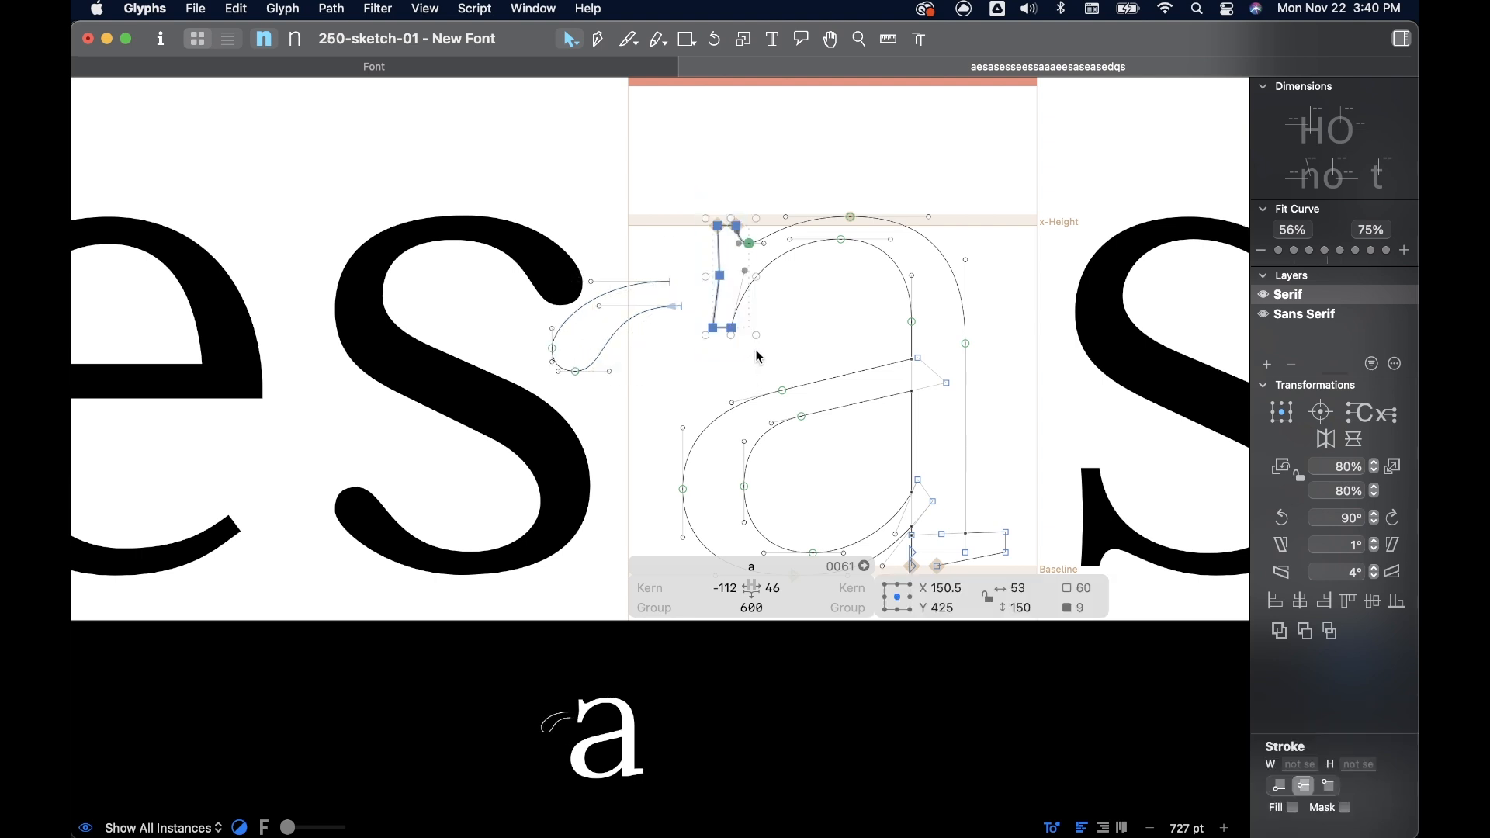
pyautogui.press('BackSpace')
pyautogui.click(748, 243)
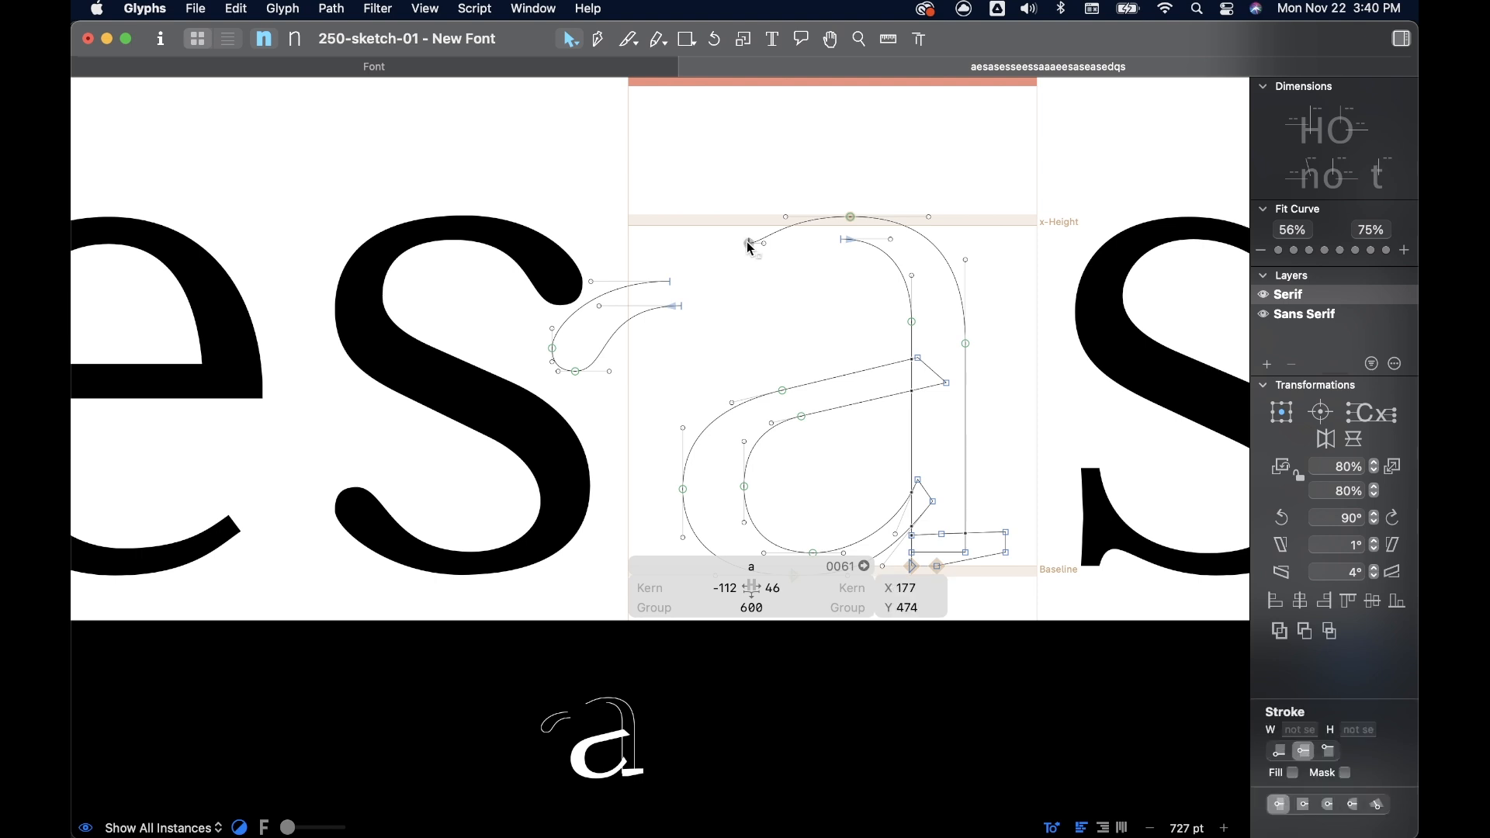
pyautogui.press('BackSpace')
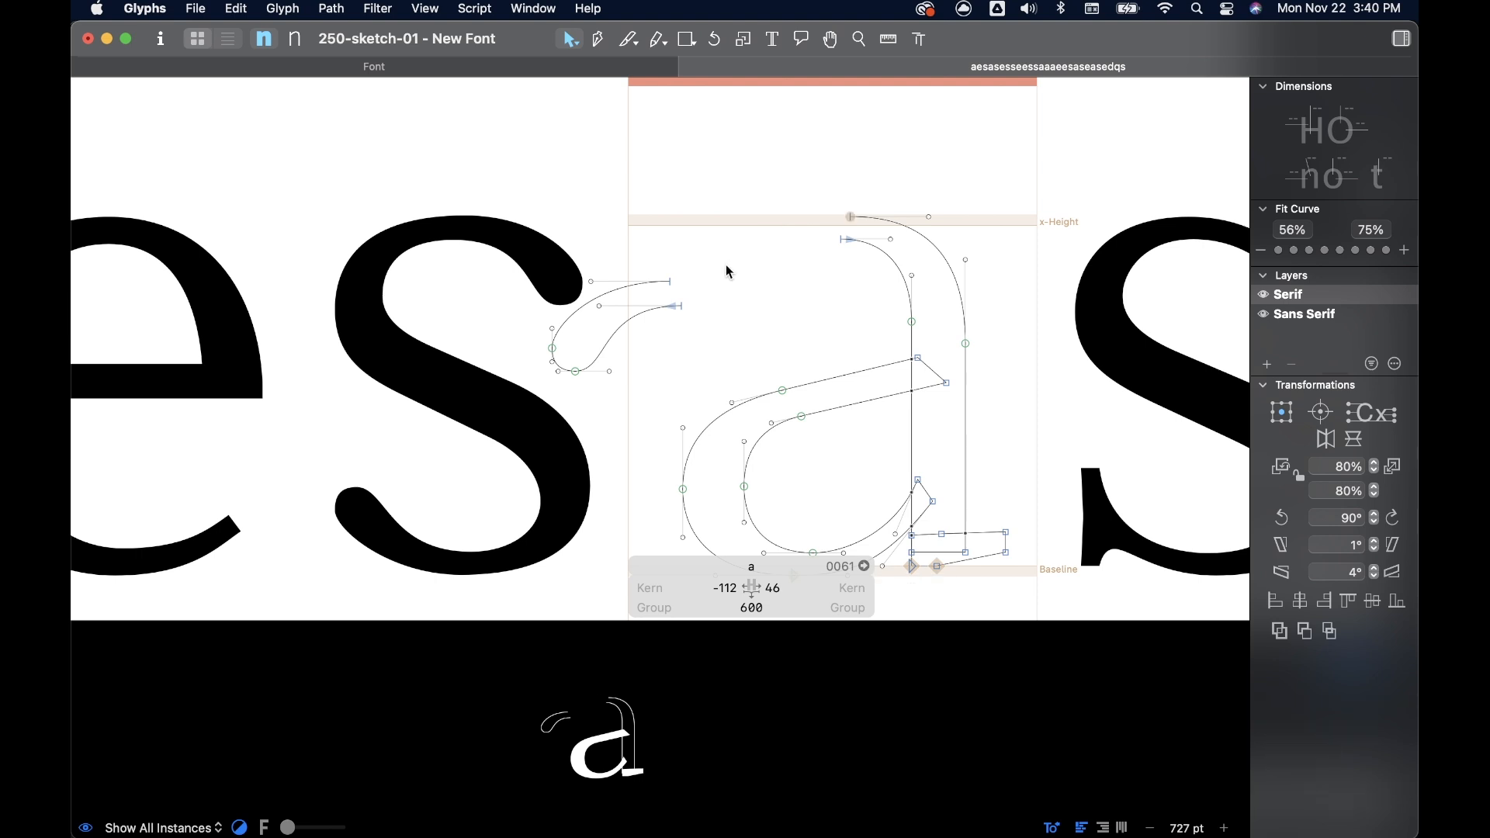
# - Attach the flipped terminal curves to the a's open arch, joining the inner ends and the outer ends at X 312, Y 516
pyautogui.doubleClick(650, 285)
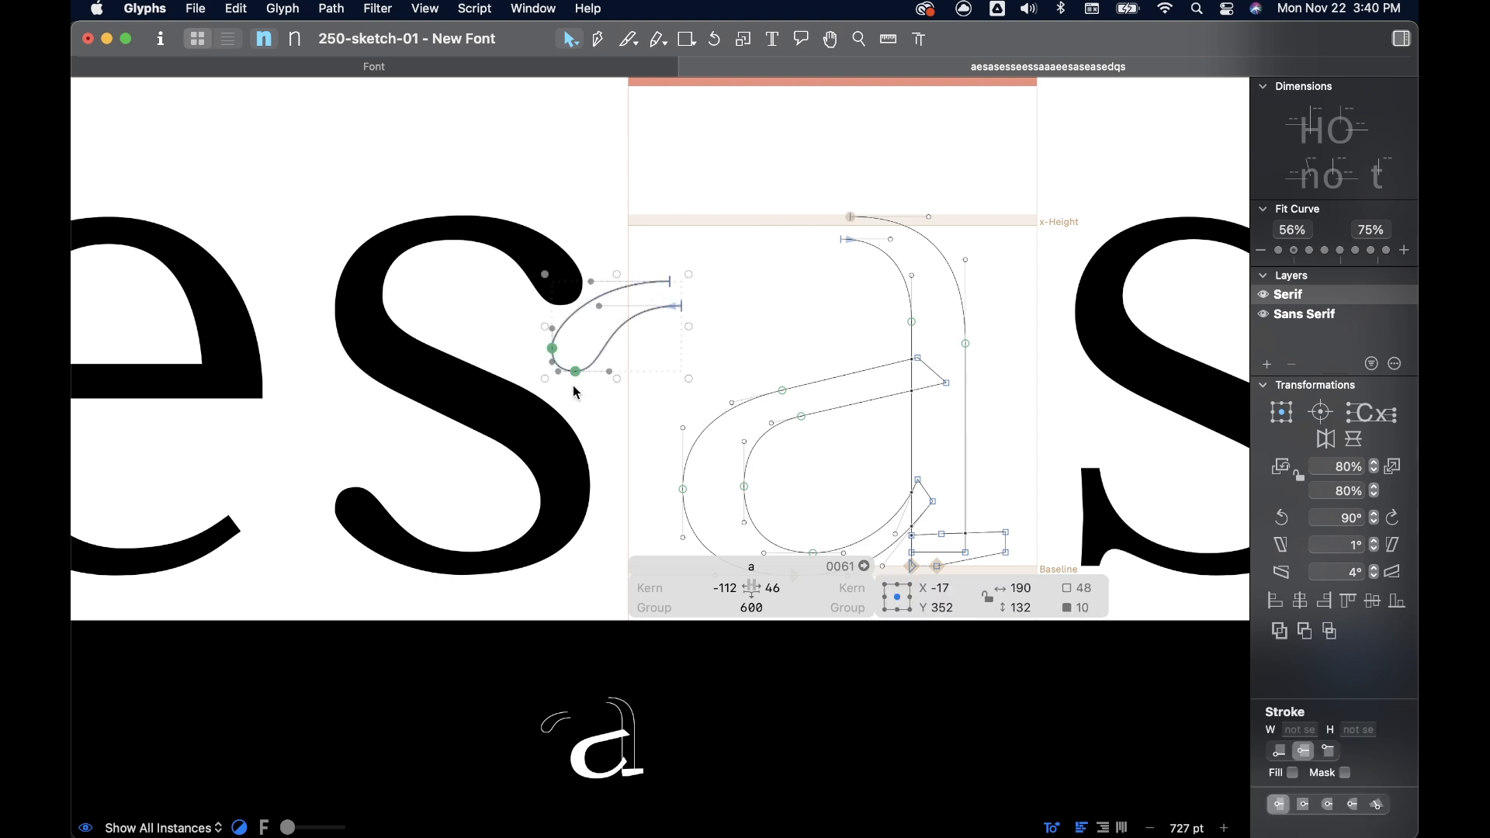
pyautogui.moveTo(683, 311); pyautogui.dragTo(841, 240)
pyautogui.click(882, 186)
pyautogui.scroll(6, 865, 192)
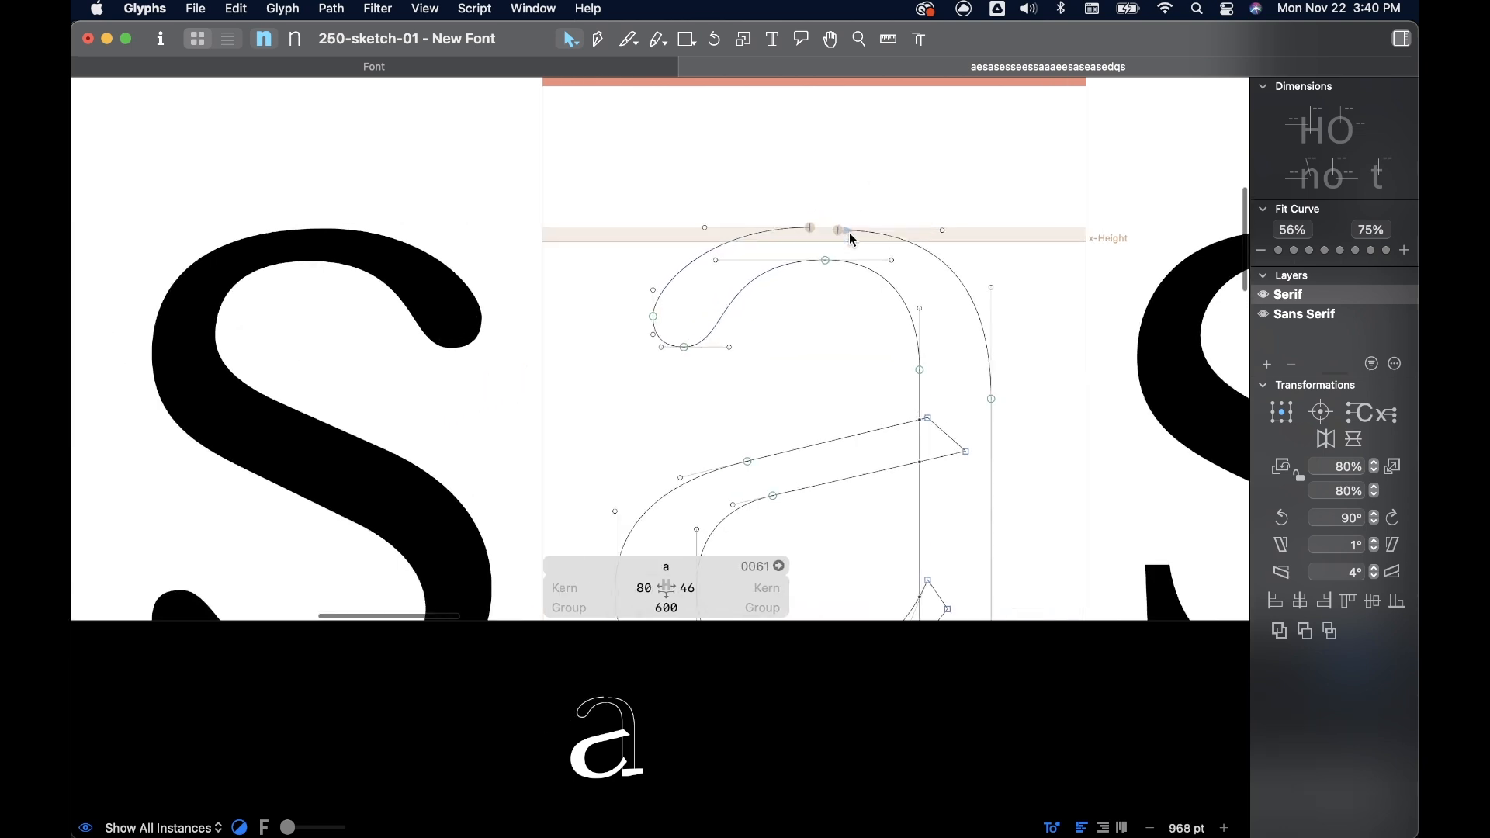
pyautogui.scroll(2, 837, 236)
pyautogui.click(807, 231)
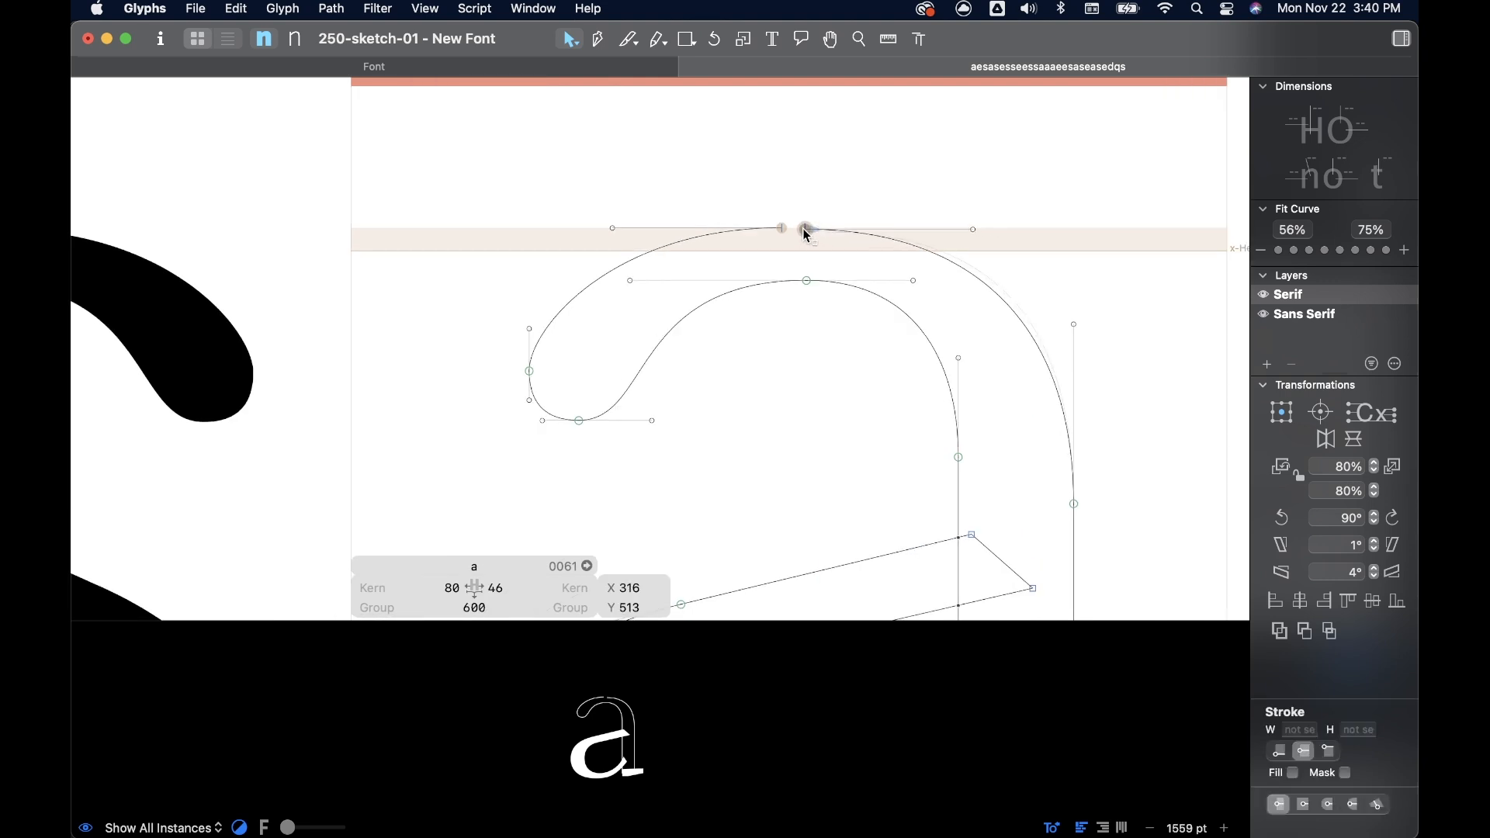
pyautogui.moveTo(808, 231)
pyautogui.mouseDown()
pyautogui.moveTo(782, 230)
pyautogui.moveTo(806, 227)
pyautogui.mouseUp()
pyautogui.click(839, 200)
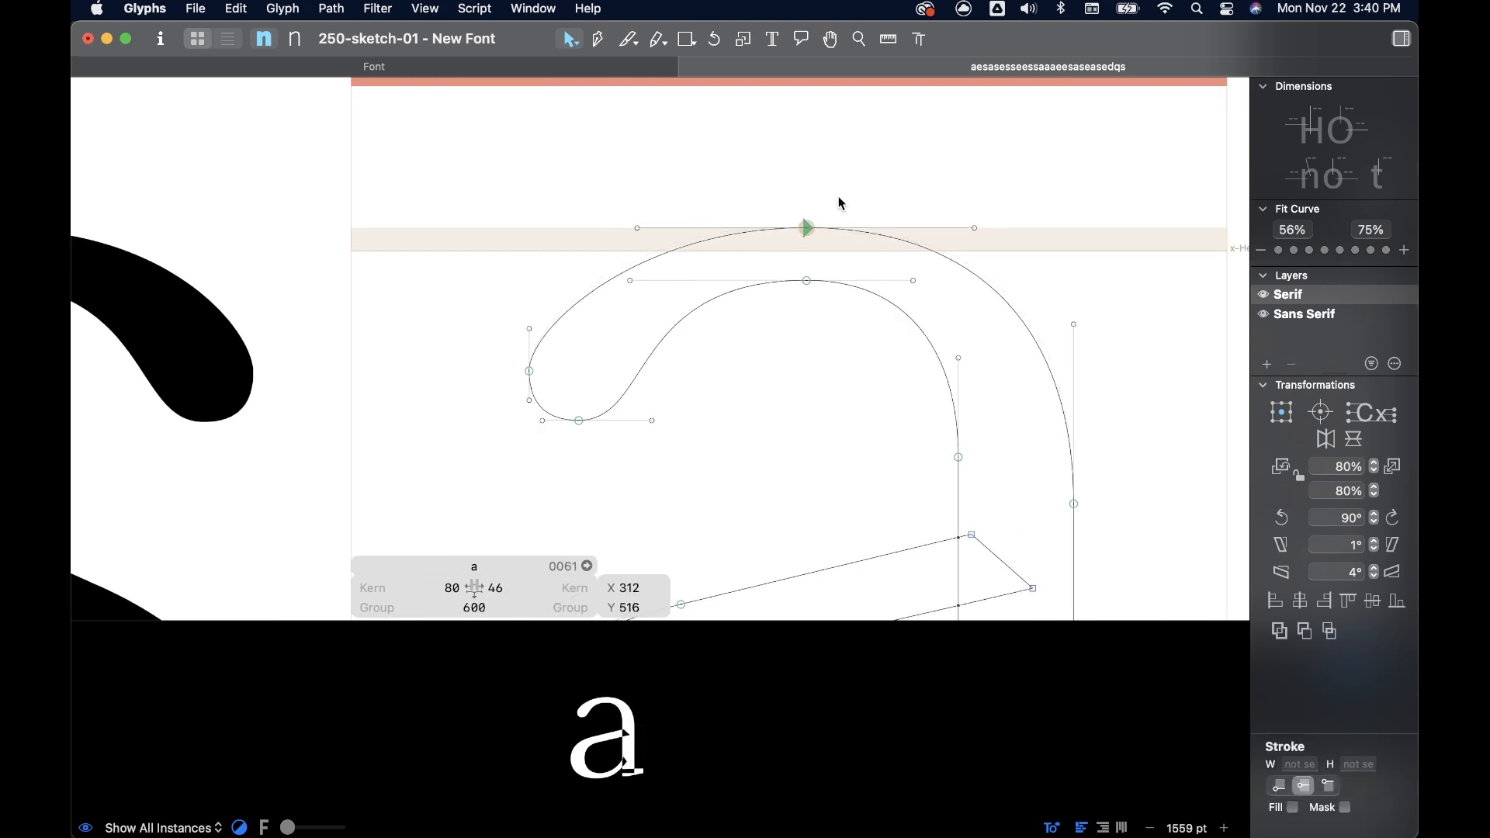
# - Correct the path direction of all the a's outlines and preview its filled shape beside the neighbouring s's
pyautogui.scroll(-10, 839, 201)
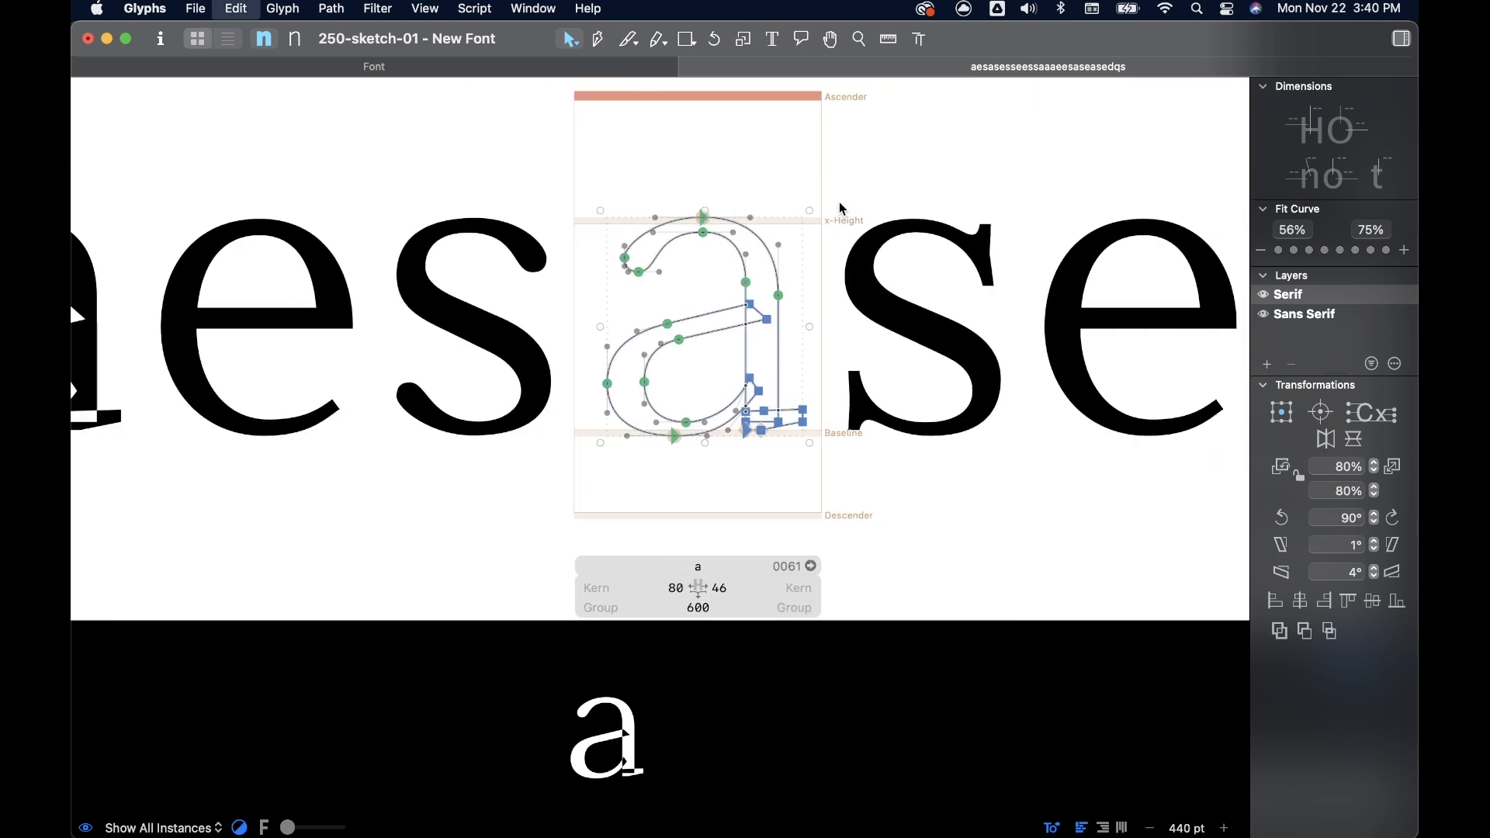
pyautogui.press('super+a')
pyautogui.click(332, 9)
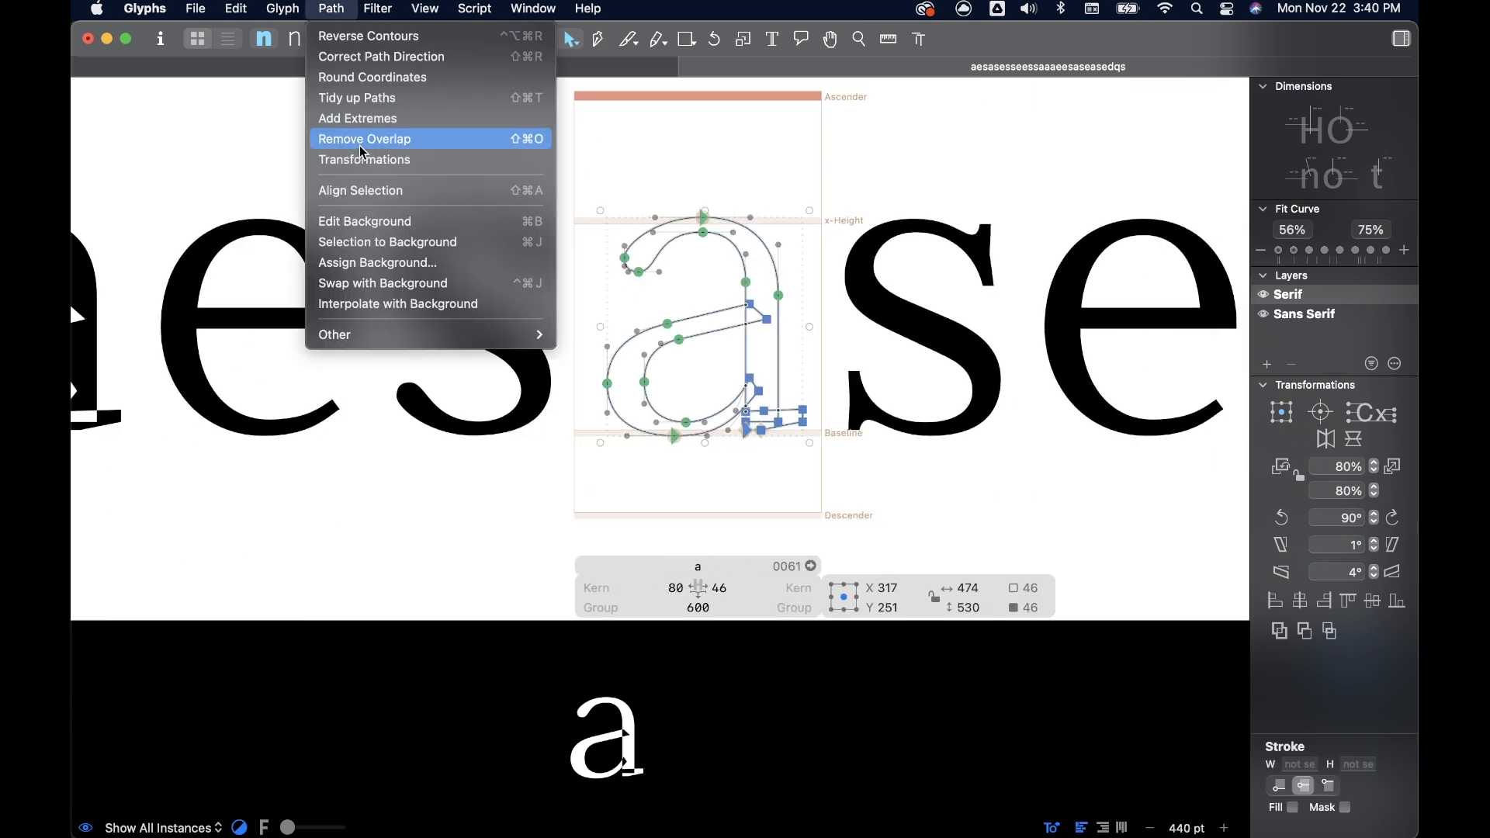
pyautogui.click(369, 57)
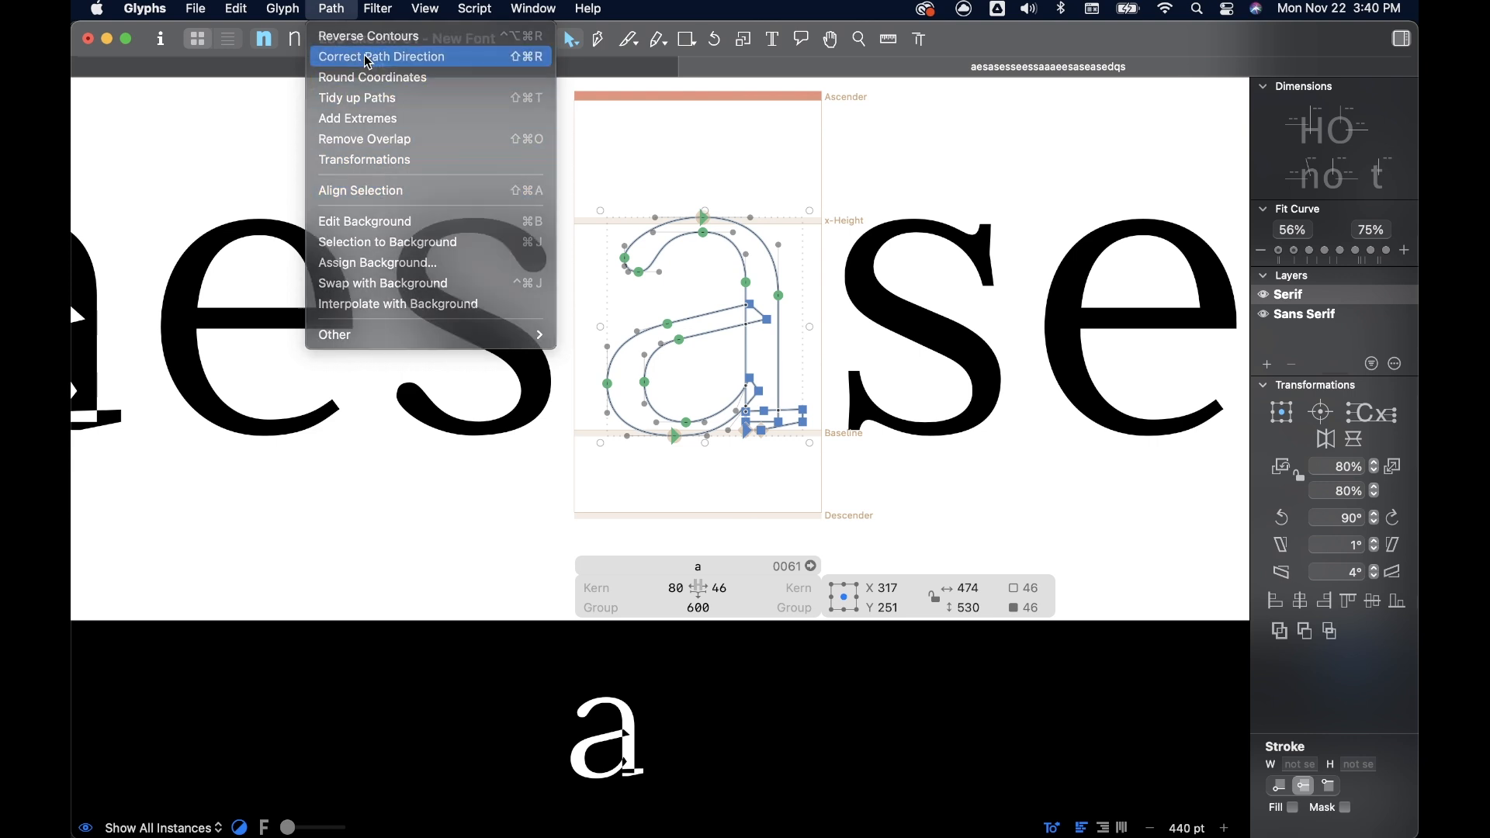
pyautogui.click(778, 185)
pyautogui.scroll(5, 654, 361)
pyautogui.press('space')
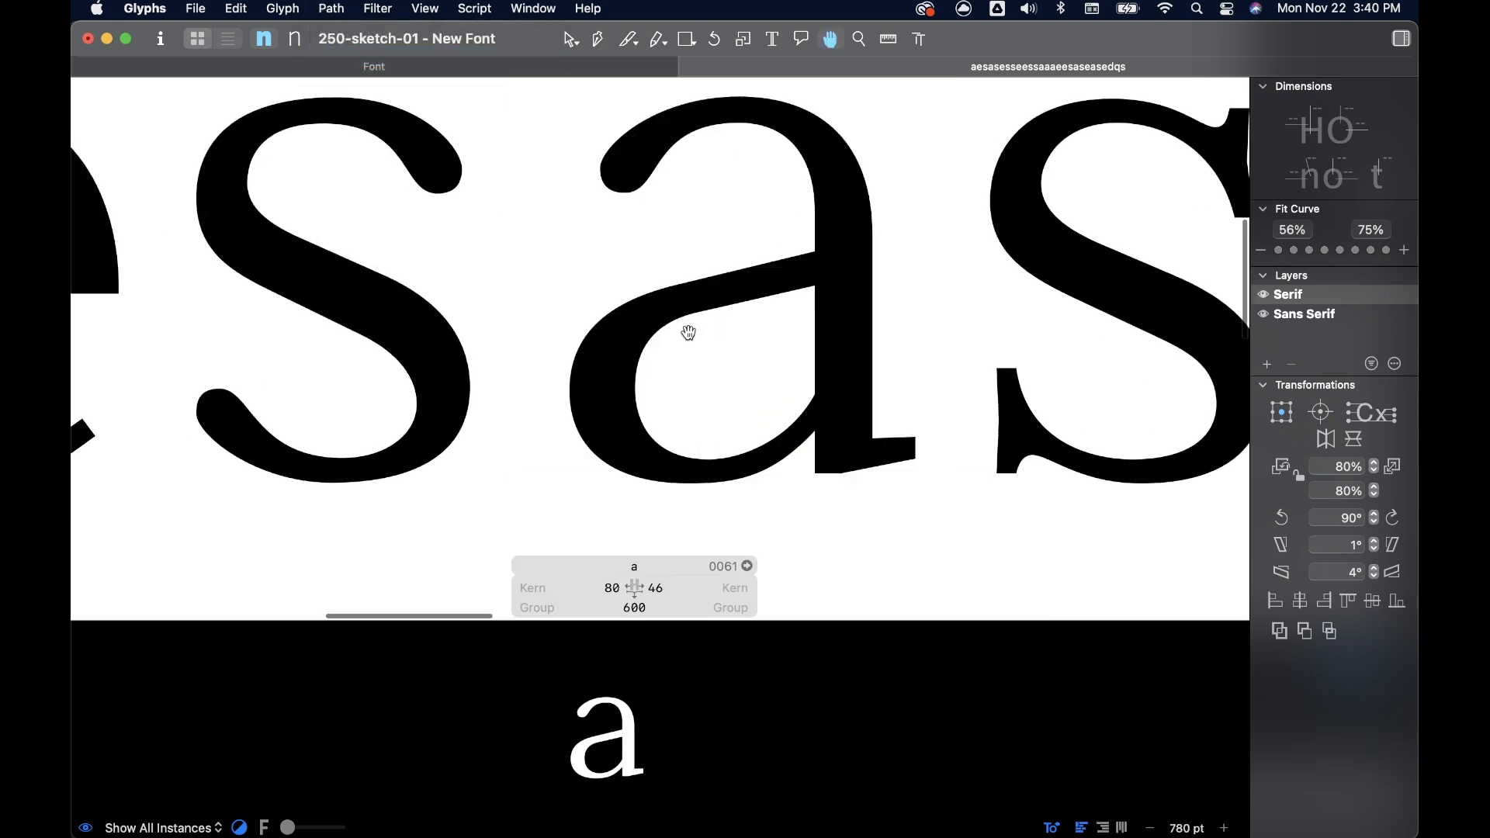
pyautogui.hscroll(3, 722, 359)
pyautogui.scroll(2, 722, 359)
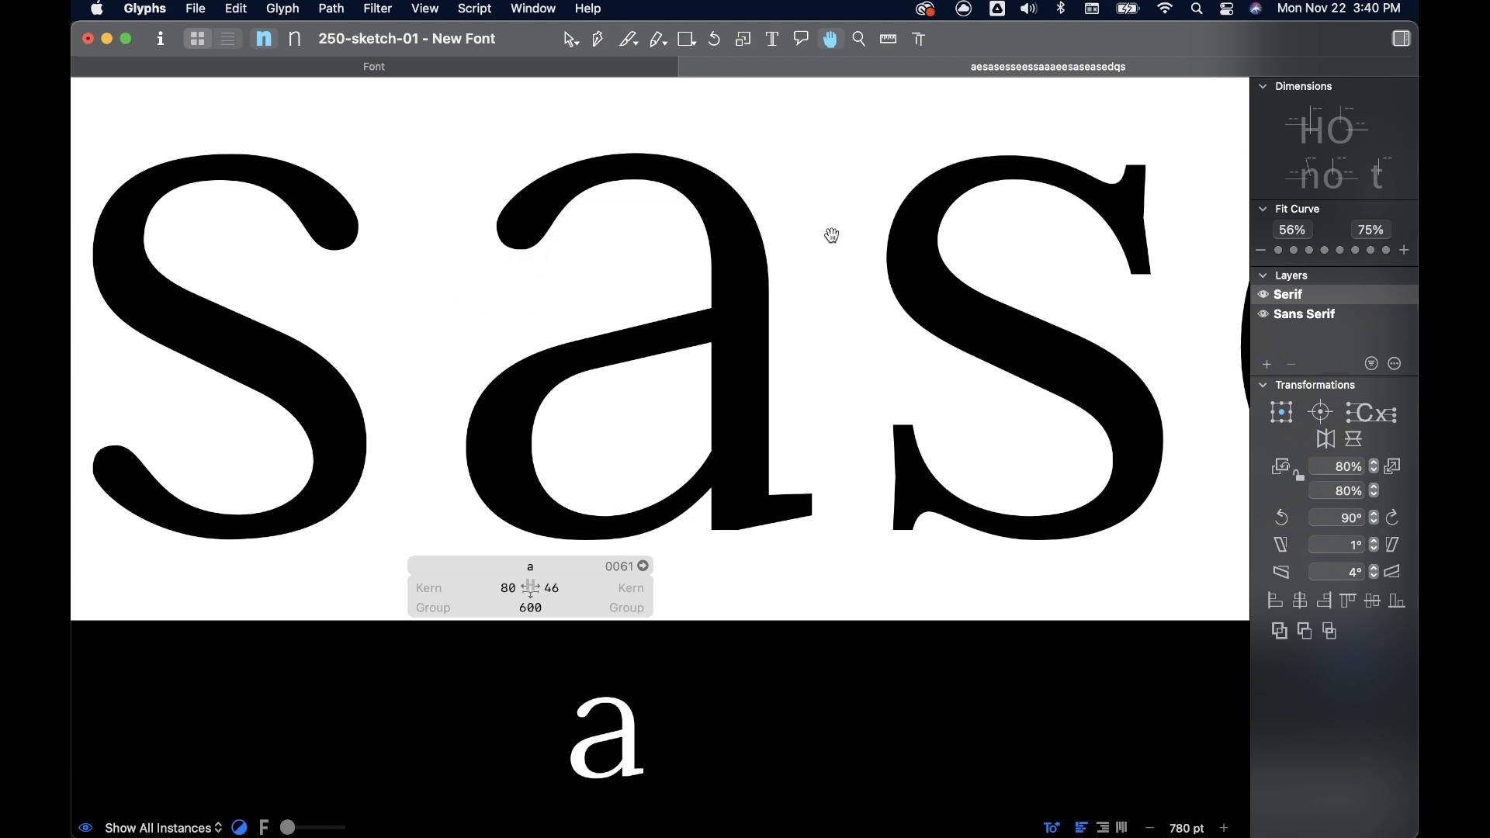
# - Nudge the a's terminal and upper arch nodes slightly to the left
pyautogui.press('v')
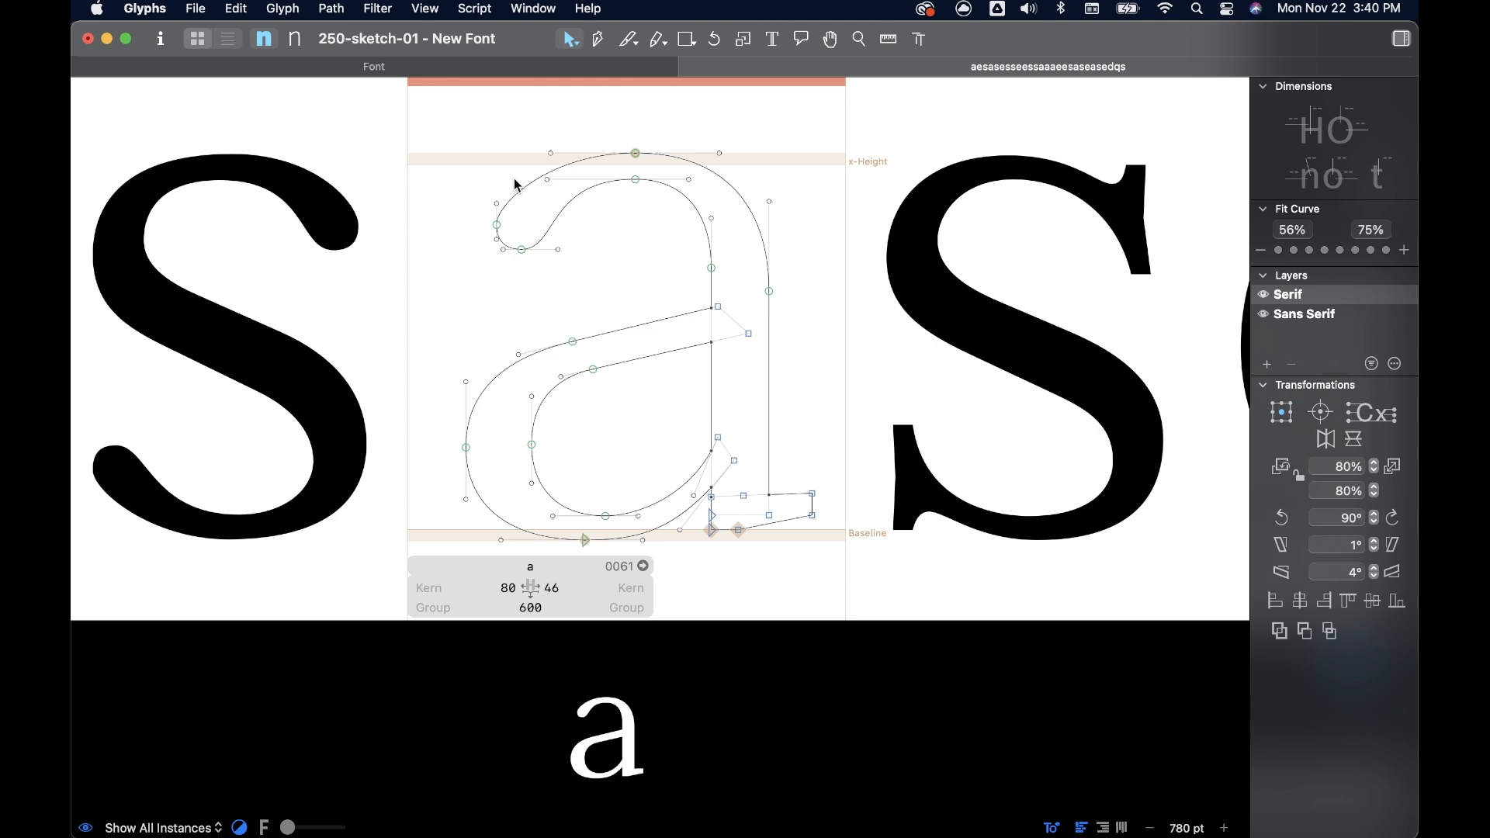
pyautogui.scroll(5, 517, 185)
pyautogui.moveTo(398, 113); pyautogui.dragTo(794, 363)
pyautogui.press('Left')
pyautogui.press('Left')
pyautogui.press('Left')
pyautogui.press('Left')
pyautogui.press('Left')
pyautogui.scroll(-5, 779, 354)
pyautogui.scroll(3, 753, 325)
pyautogui.click(703, 309)
# - Review the adjusted a in the test text, previewing it filled at a smaller size
pyautogui.scroll(-5, 695, 319)
pyautogui.scroll(-4, 592, 305)
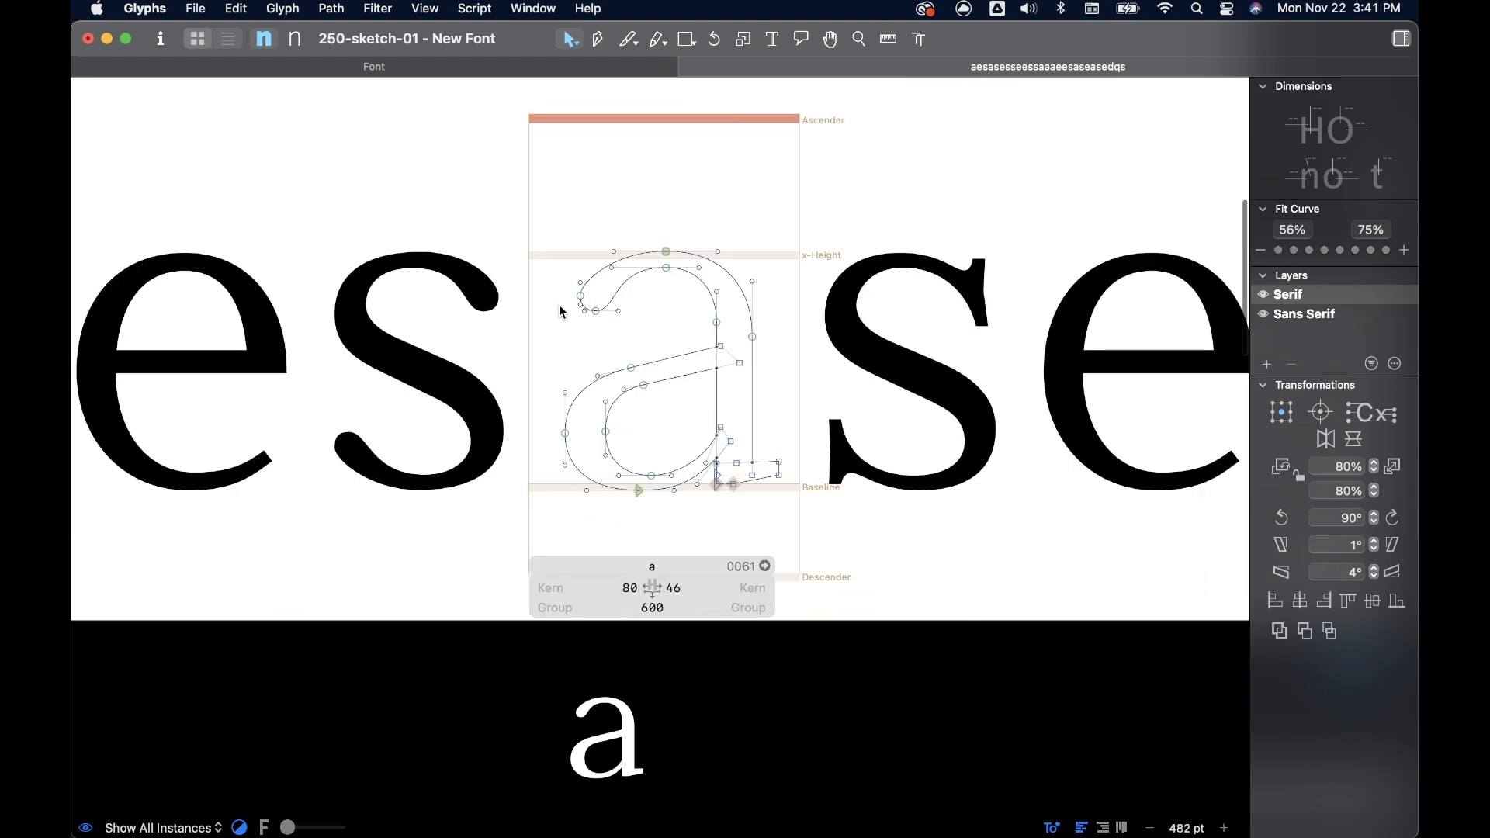
pyautogui.hscroll(-5, 508, 350)
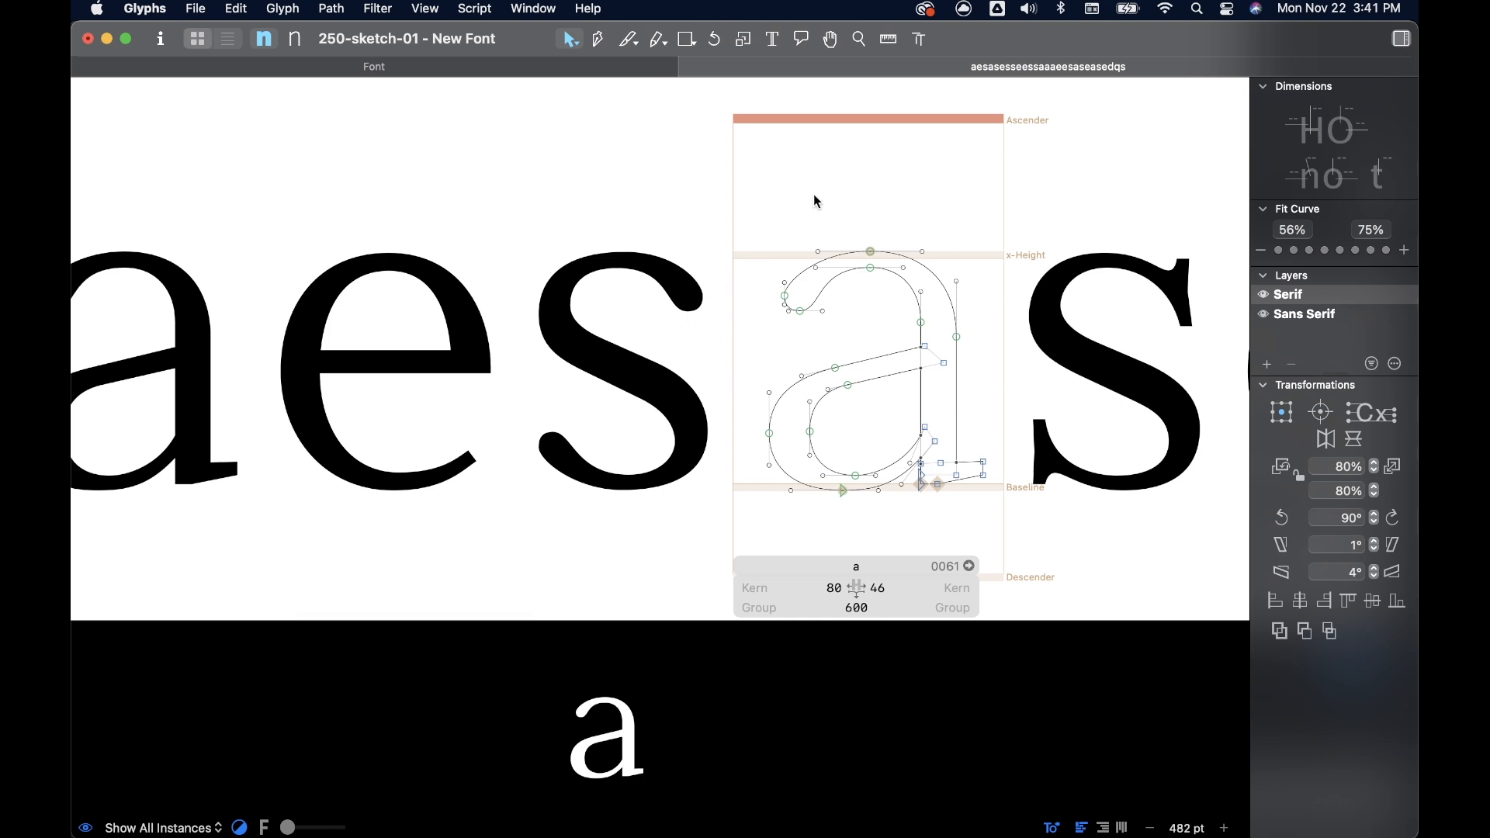
pyautogui.press('space')
pyautogui.hscroll(6, 813, 194)
pyautogui.scroll(-5, 813, 194)
pyautogui.press('space')
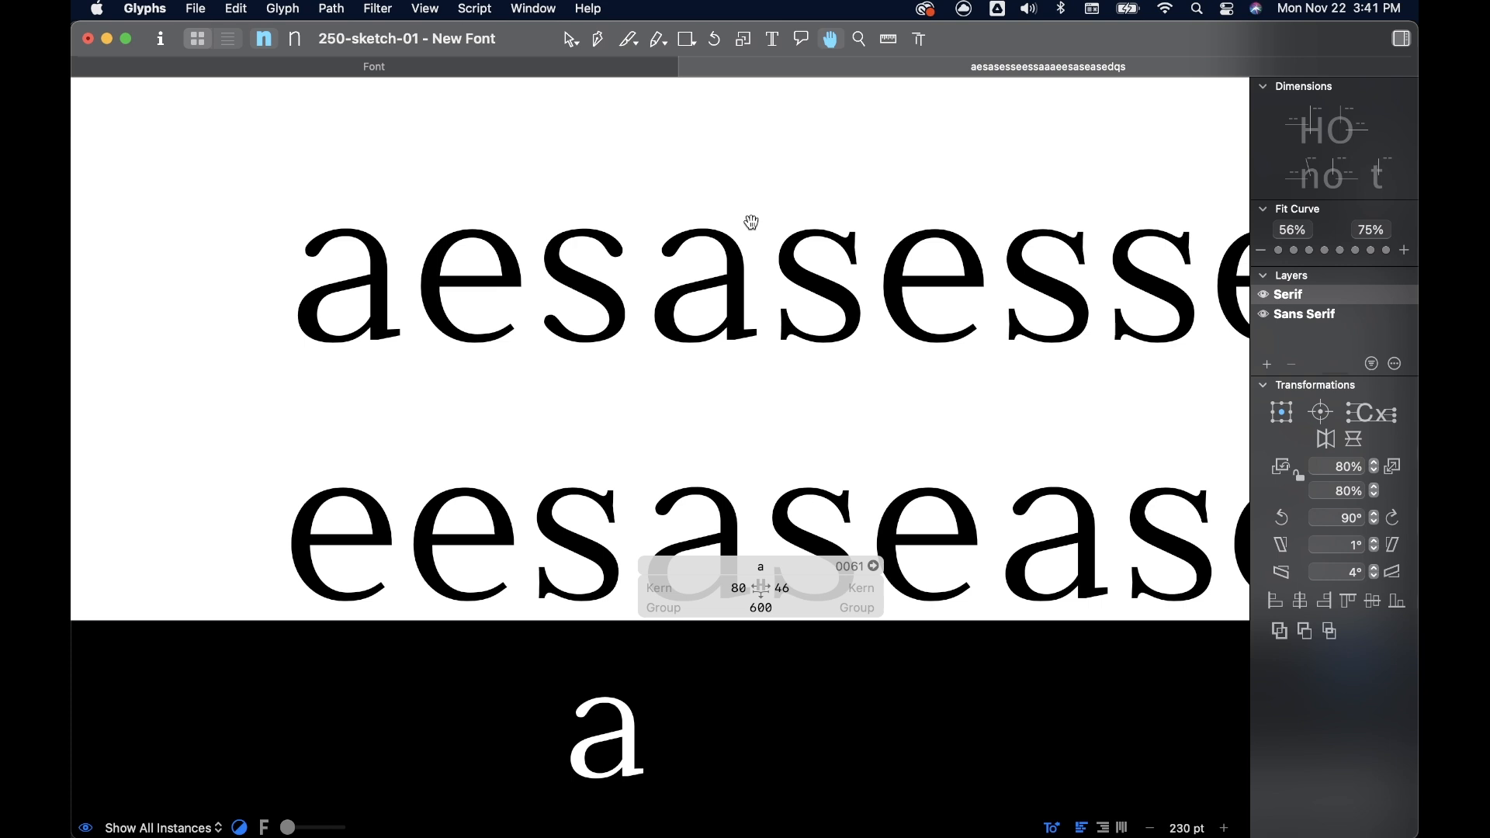
# - Copy the complete a outline from its Serif layer into its Sans Serif layer
pyautogui.scroll(7, 707, 280)
pyautogui.moveTo(505, 114); pyautogui.dragTo(866, 490)
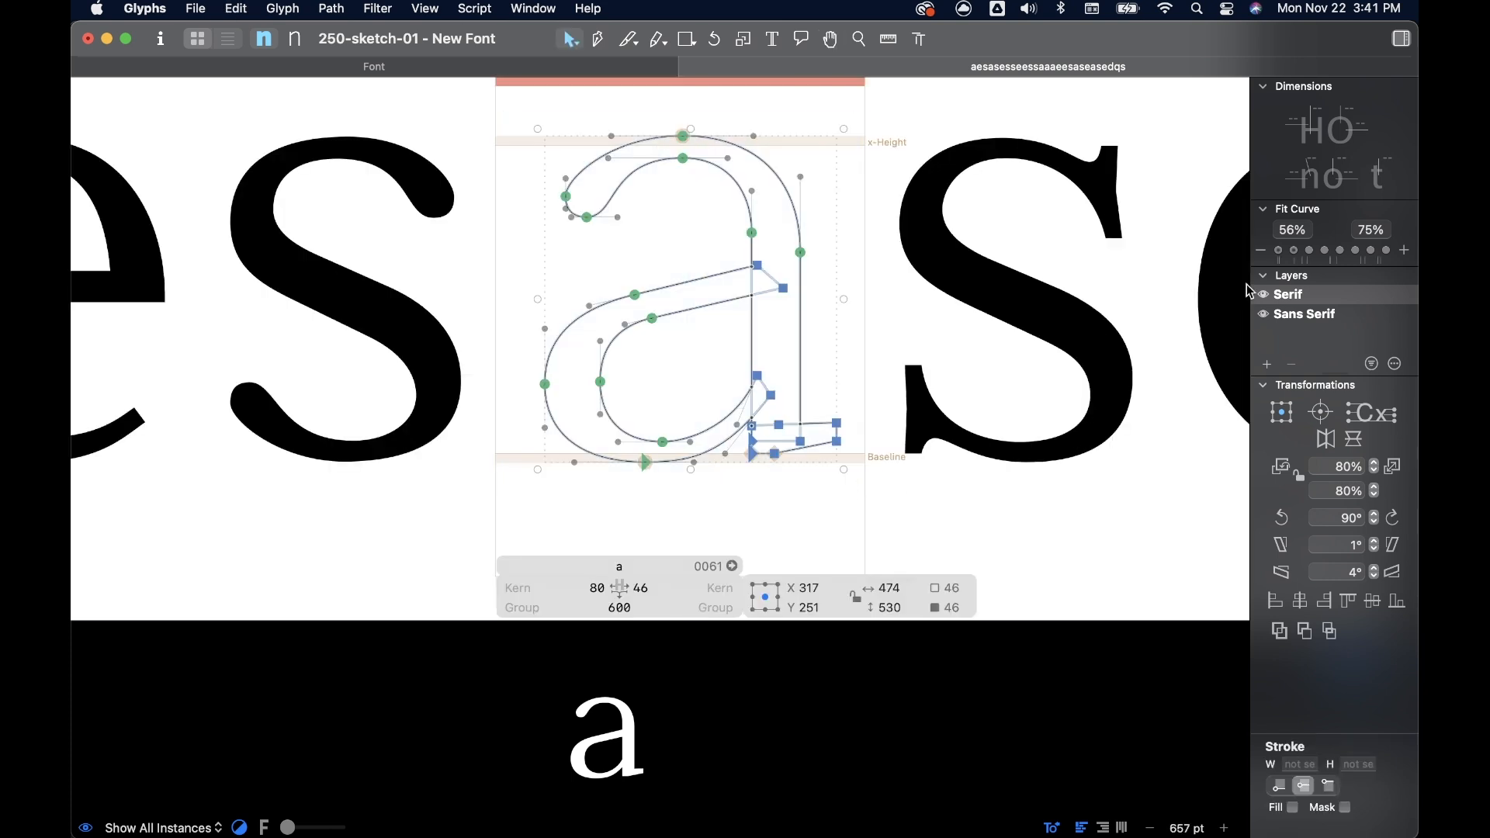
pyautogui.click(1306, 315)
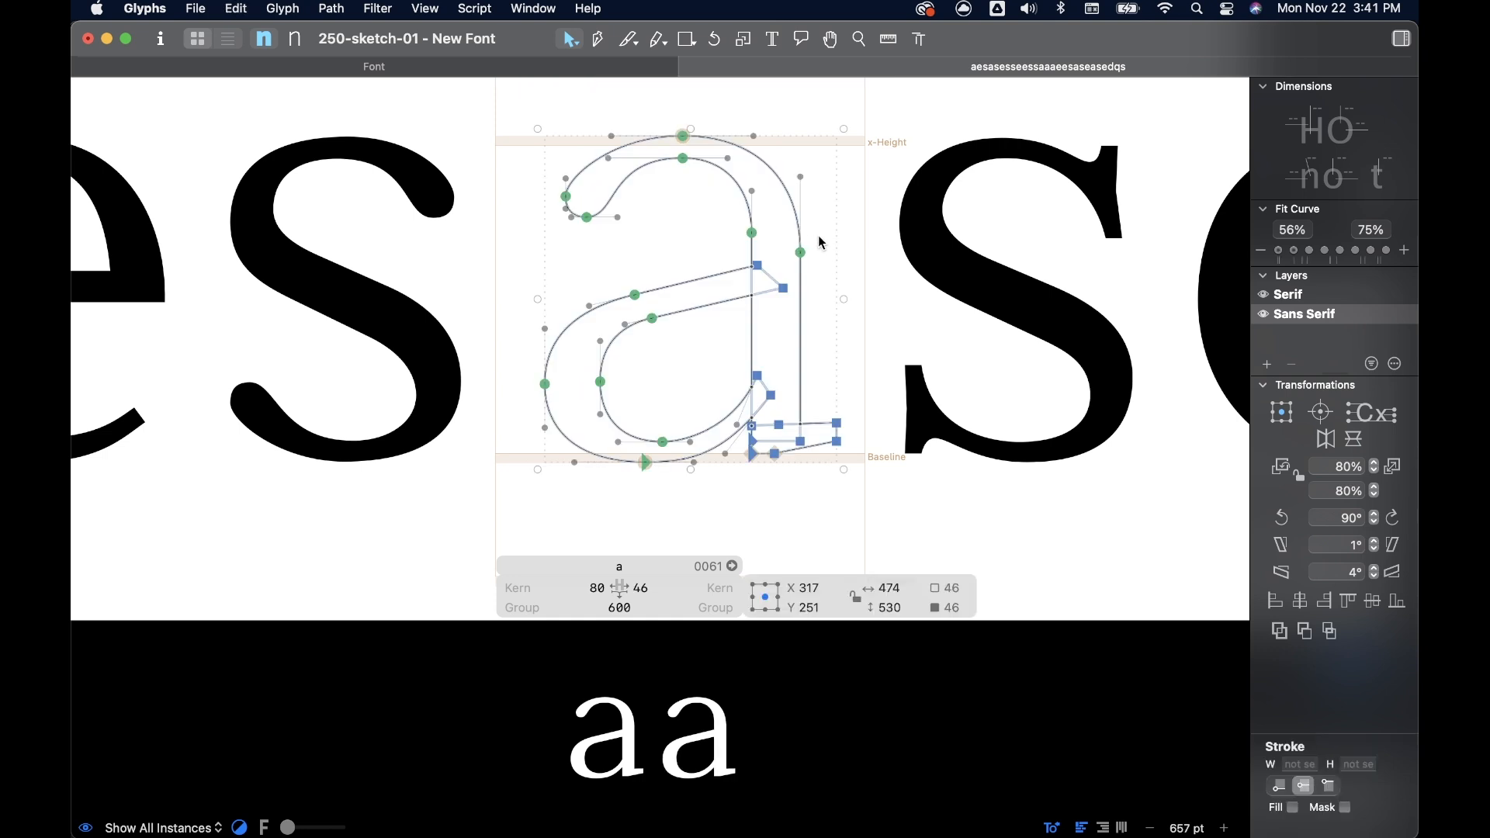
# - Delete the foot serif on the a's Sans Serif layer and extend the stem's lower end down to the baseline
pyautogui.doubleClick(813, 423)
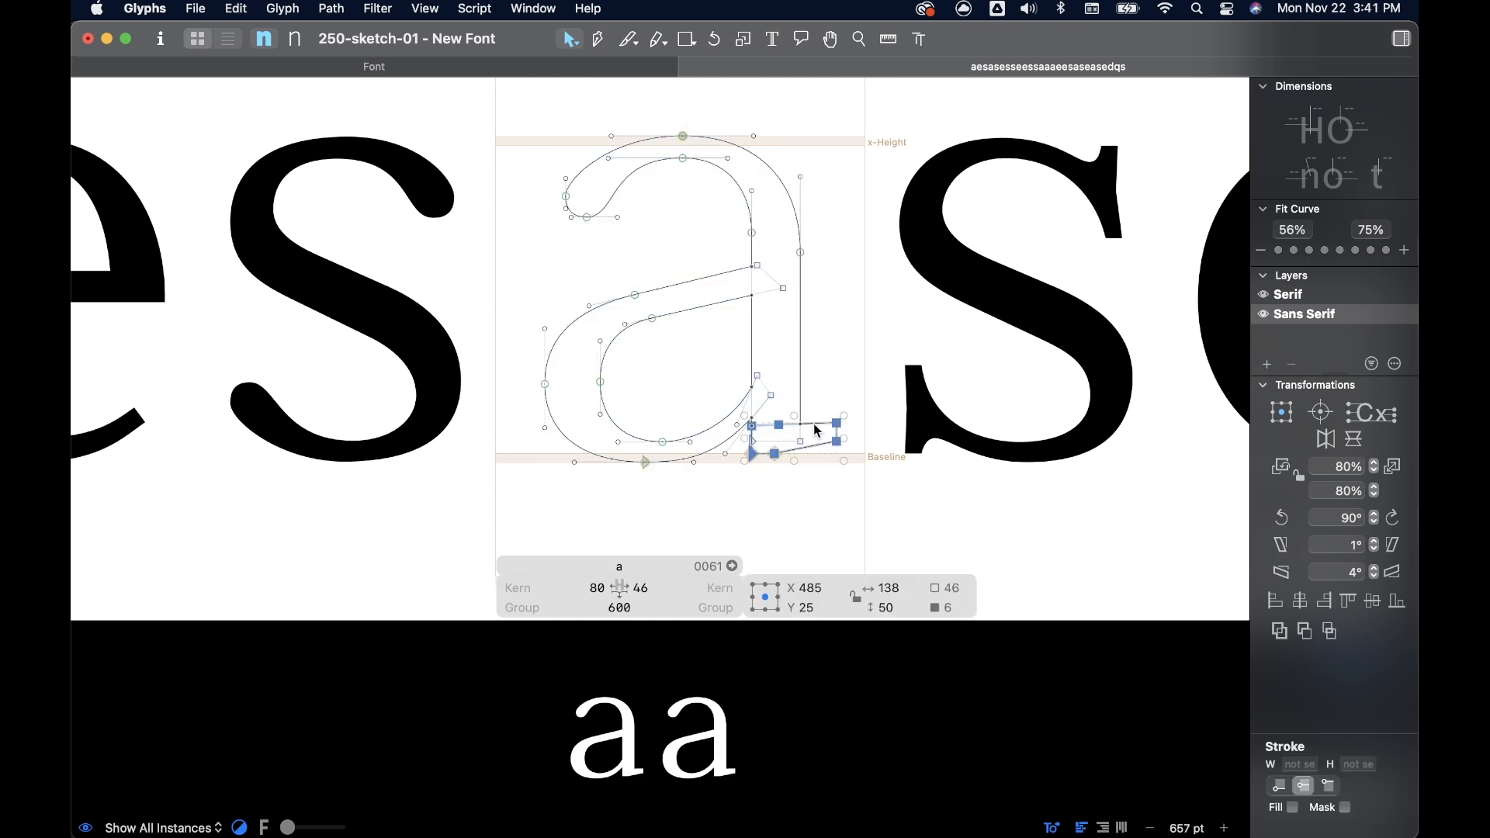
pyautogui.press('Delete')
pyautogui.scroll(5, 818, 396)
pyautogui.moveTo(839, 403); pyautogui.dragTo(603, 318)
pyautogui.moveTo(783, 331); pyautogui.dragTo(784, 370)
pyautogui.click(874, 287)
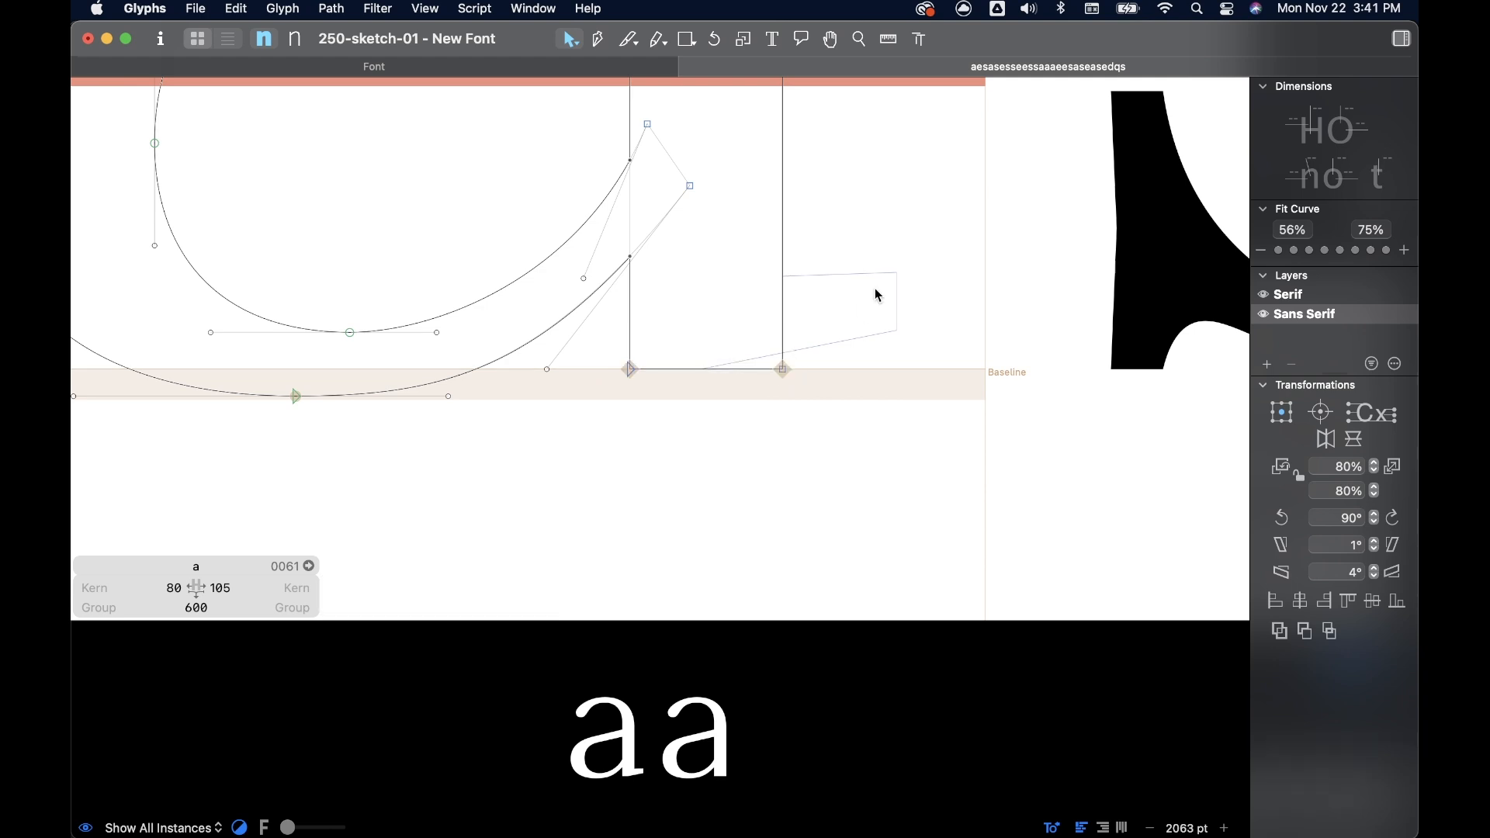
# - Switch the test text to the Sans Serif master and examine the new a among its neighbouring letters at several sizes
pyautogui.scroll(-5, 874, 287)
pyautogui.scroll(-5, 874, 287)
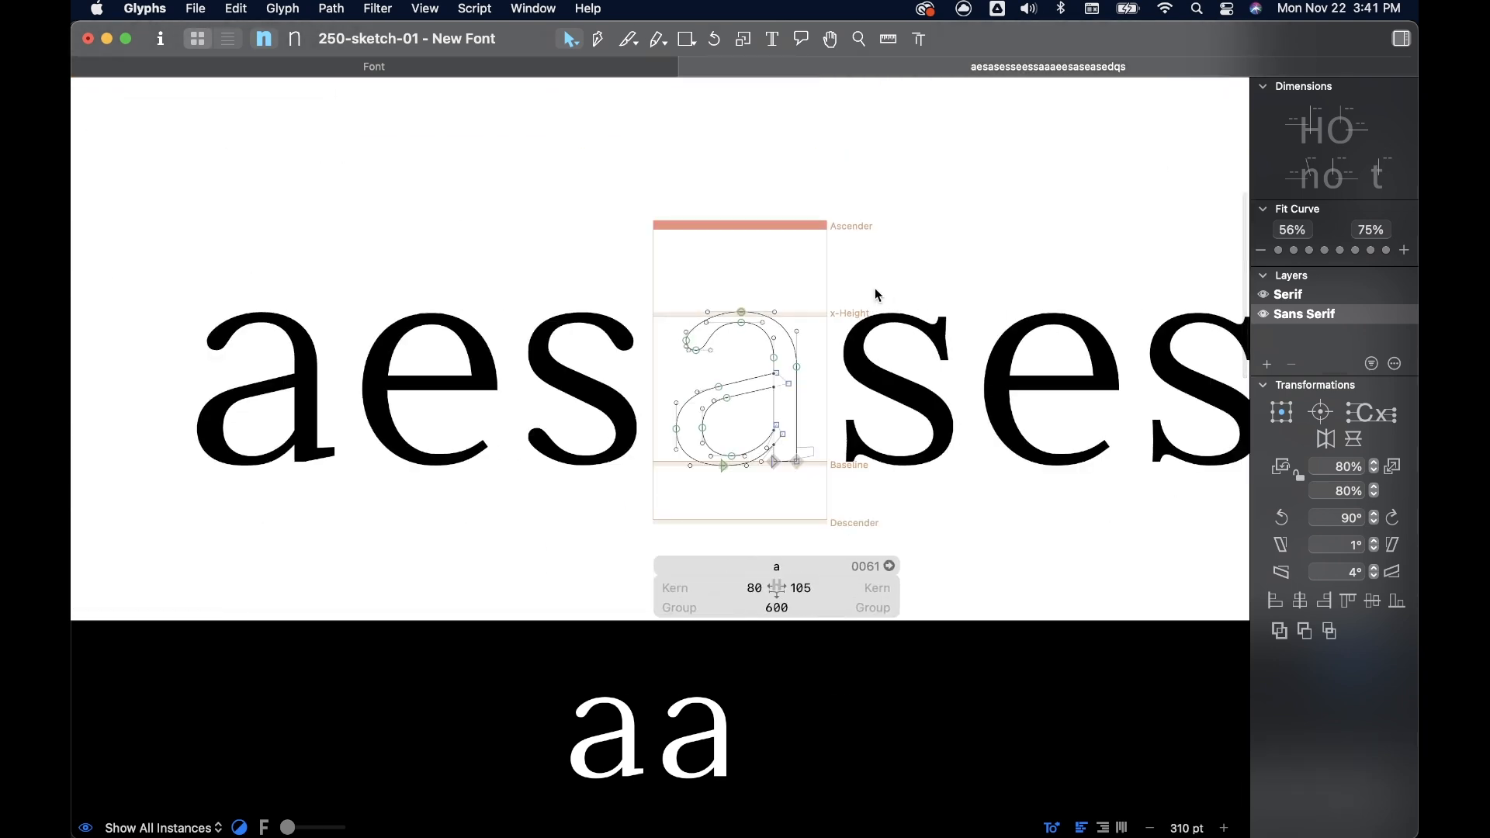
pyautogui.hscroll(5, 874, 287)
pyautogui.scroll(-3, 873, 287)
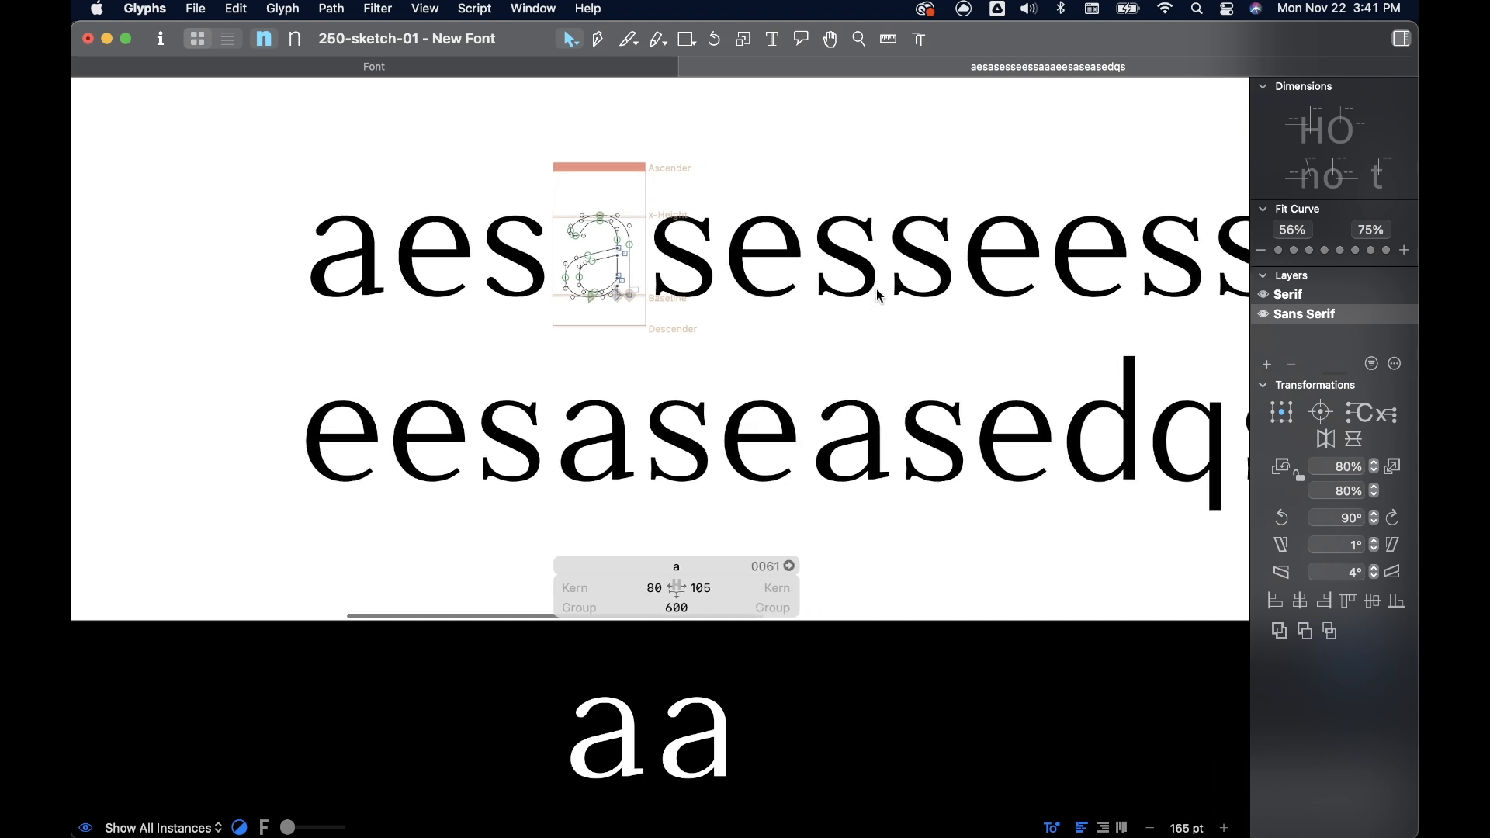
pyautogui.click(295, 40)
pyautogui.scroll(-5, 733, 210)
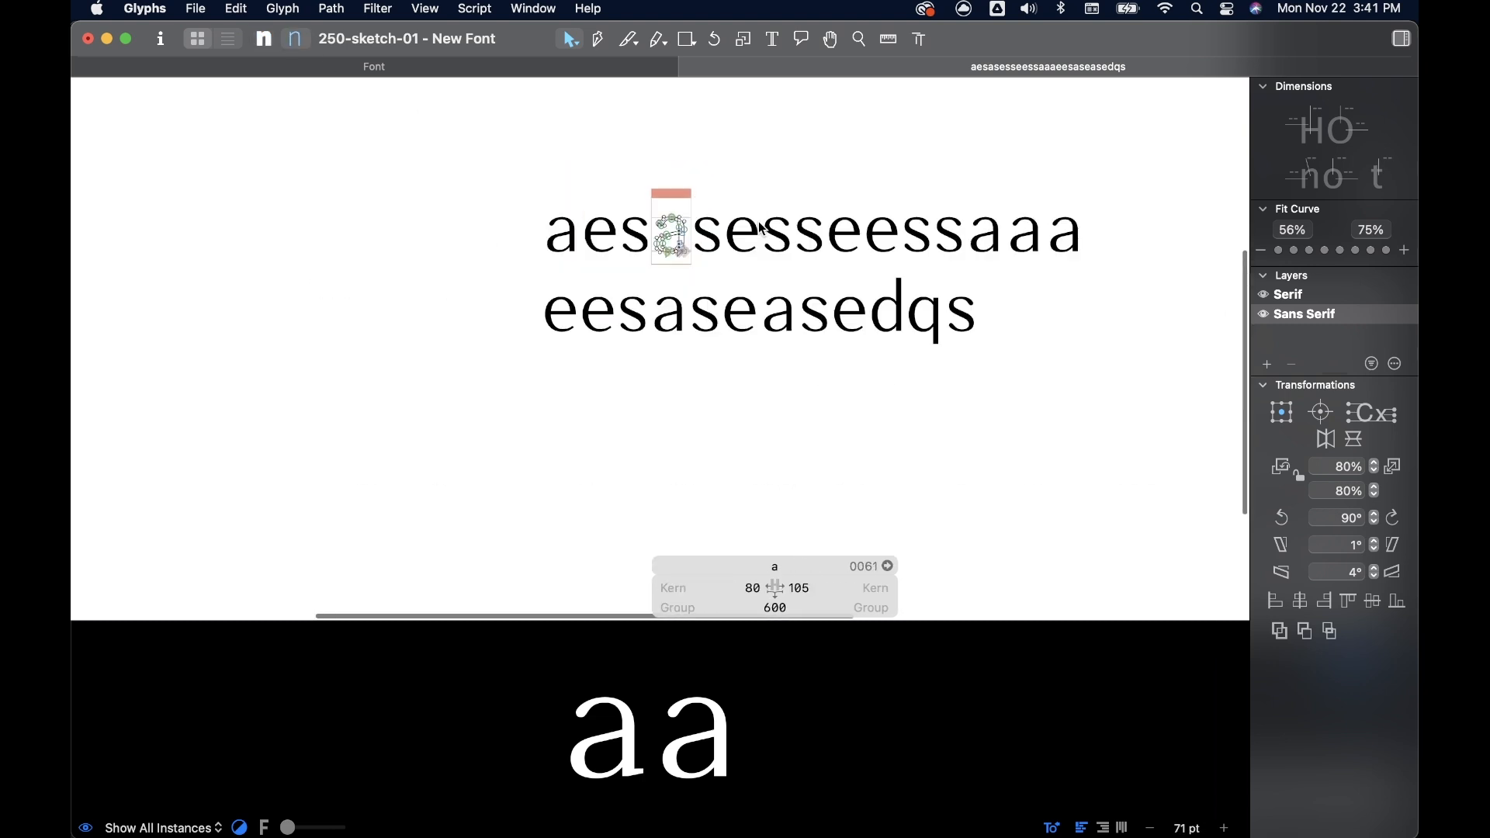
pyautogui.hscroll(2, 765, 226)
pyautogui.scroll(5, 766, 227)
pyautogui.scroll(-2, 765, 227)
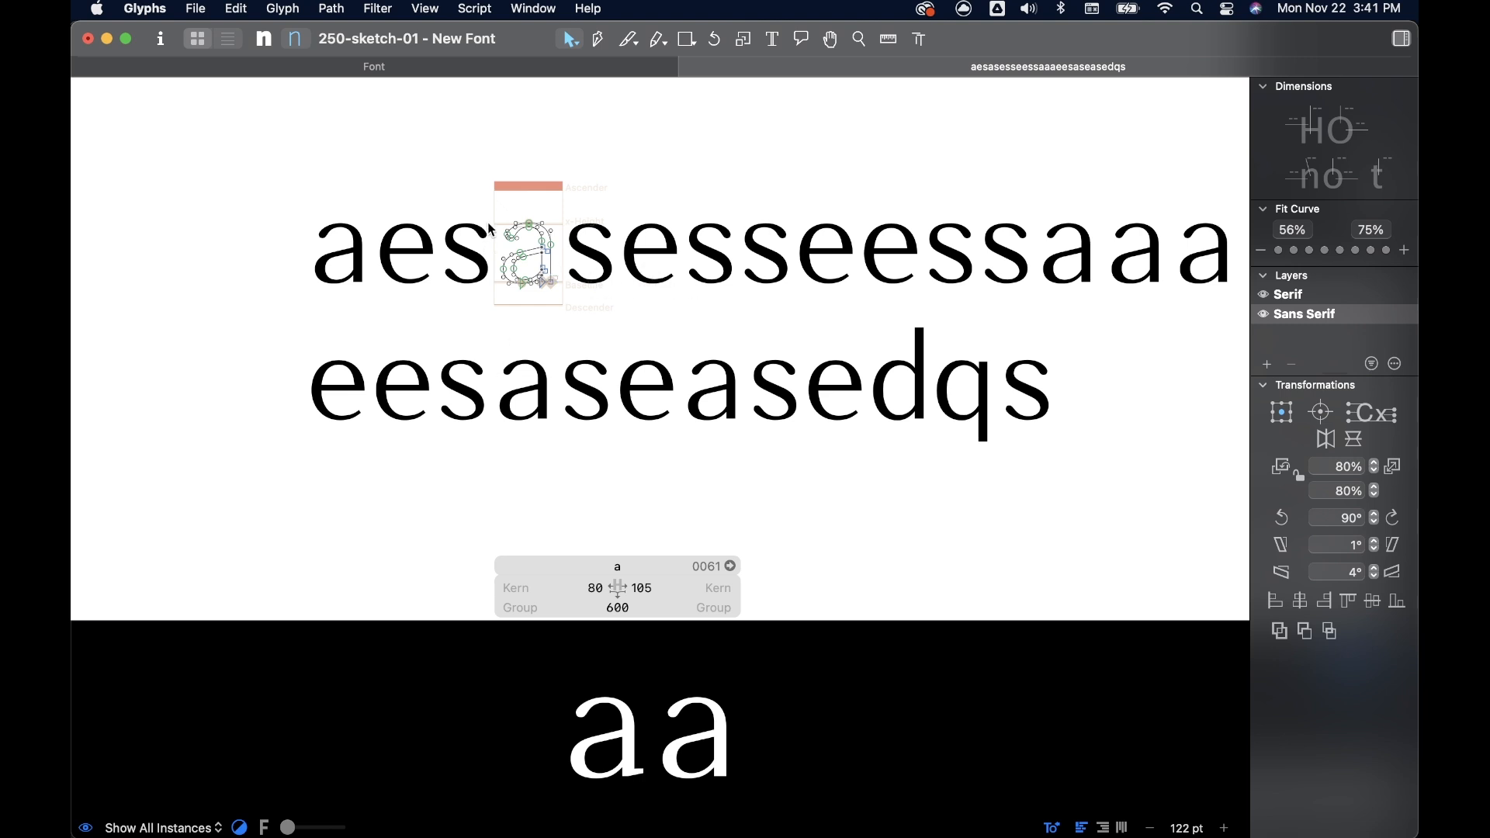
pyautogui.scroll(3, 512, 233)
pyautogui.scroll(4, 532, 247)
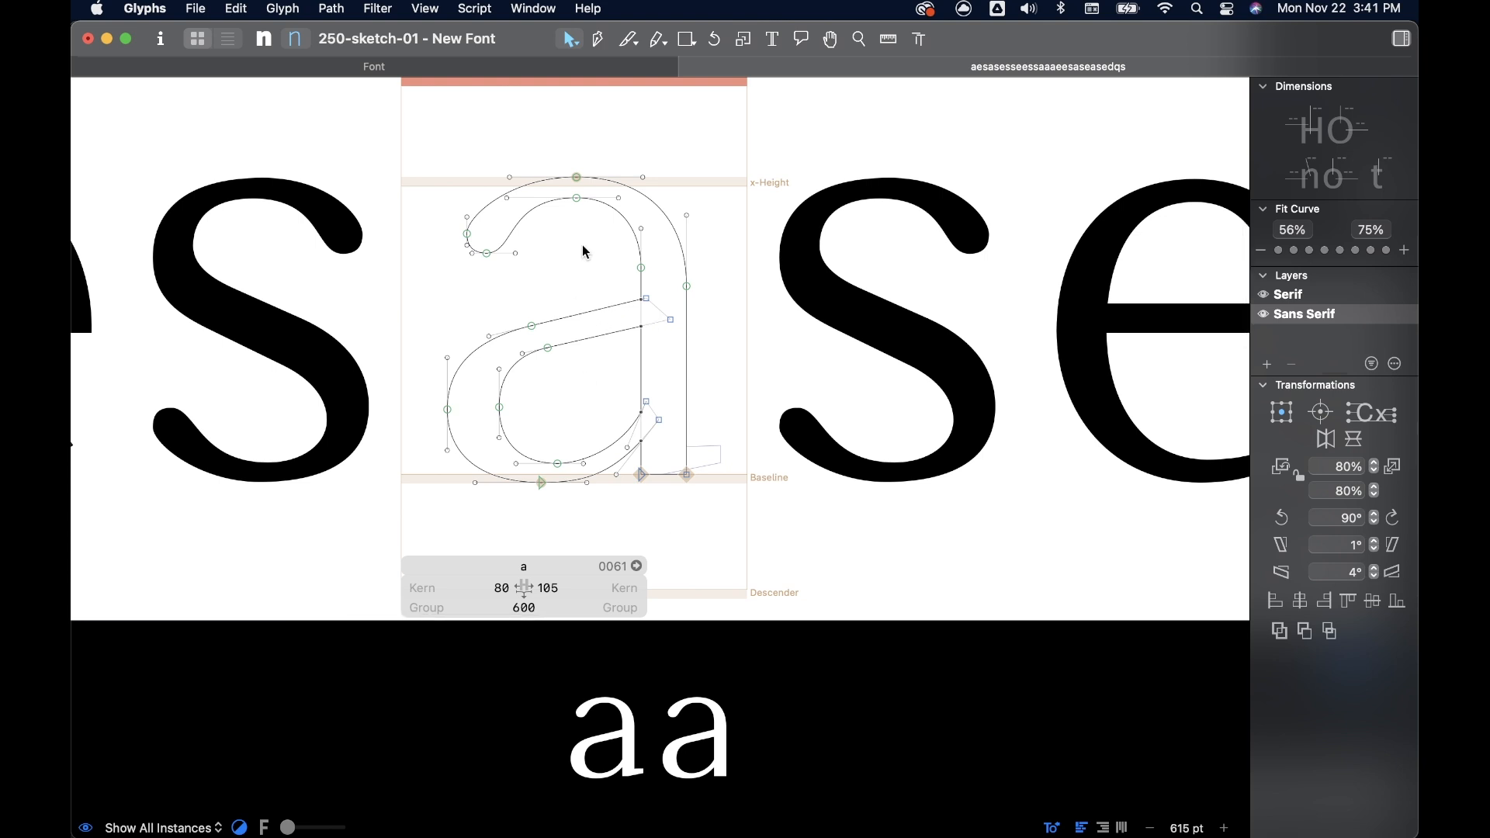
pyautogui.scroll(-6, 632, 243)
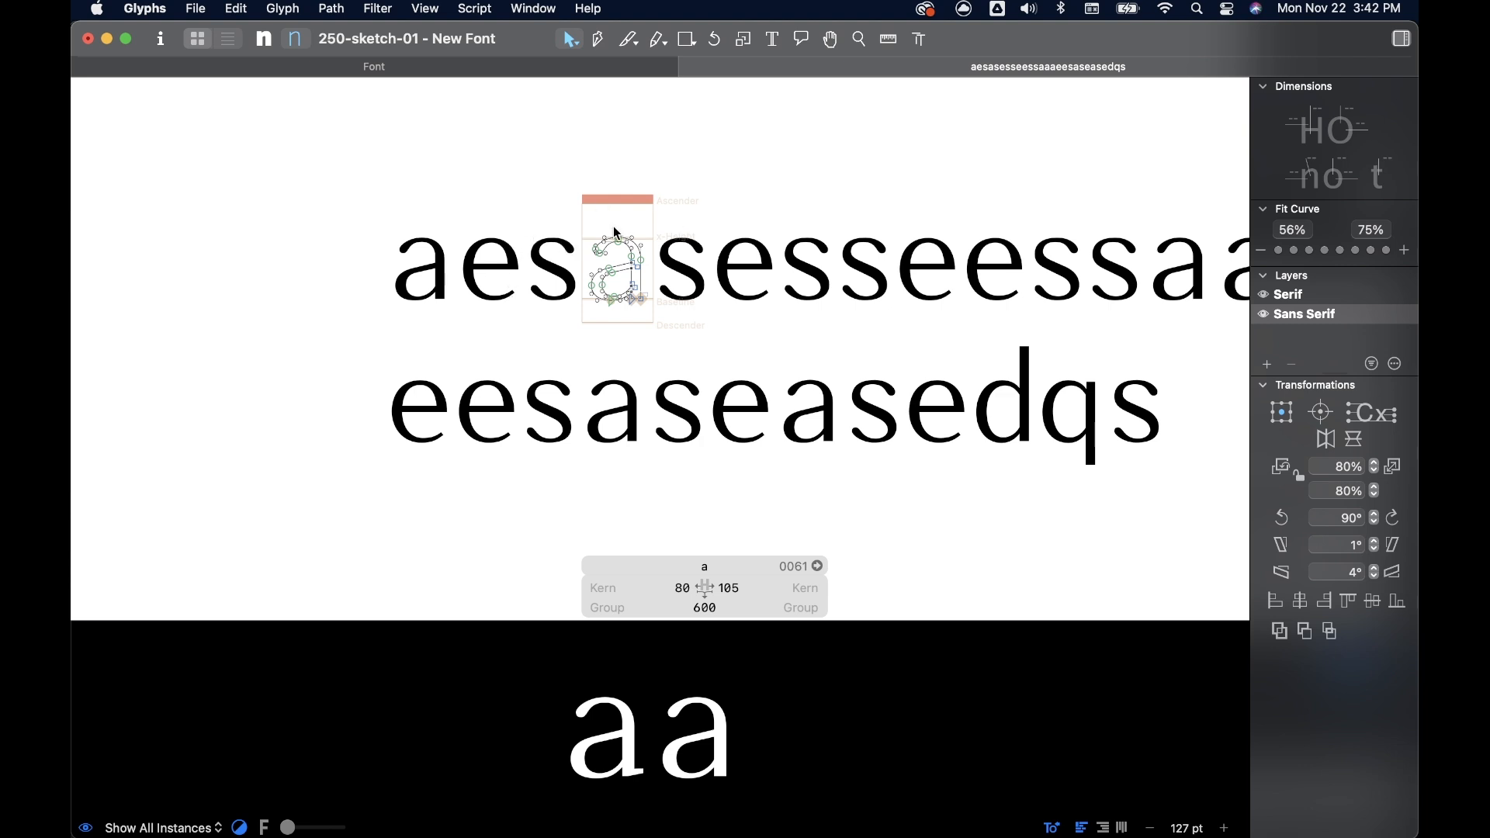
pyautogui.scroll(3, 560, 233)
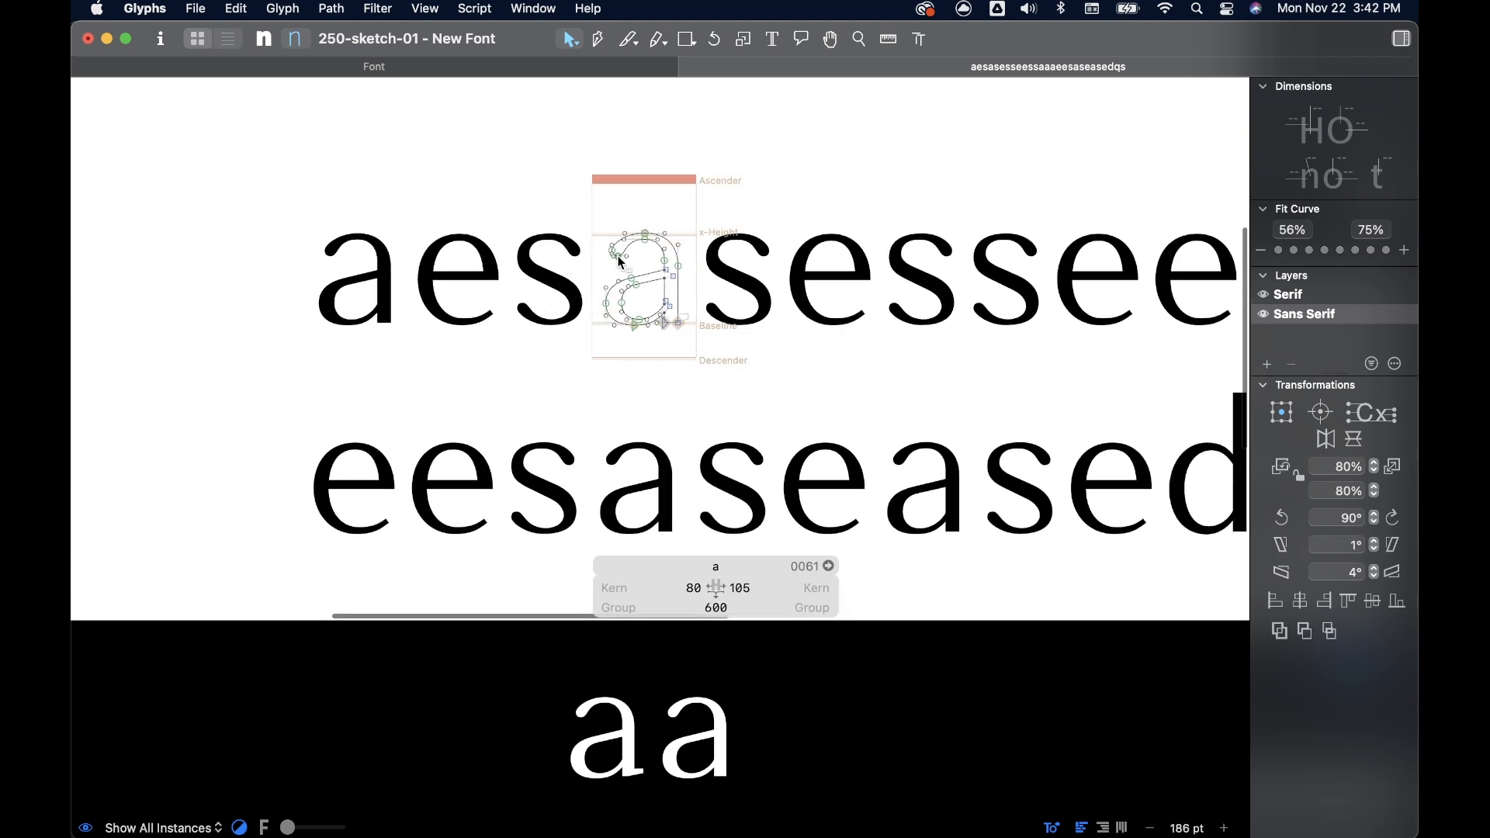
# - Insert an n after "aesas" in the test text and check its sidebearings
pyautogui.click(773, 38)
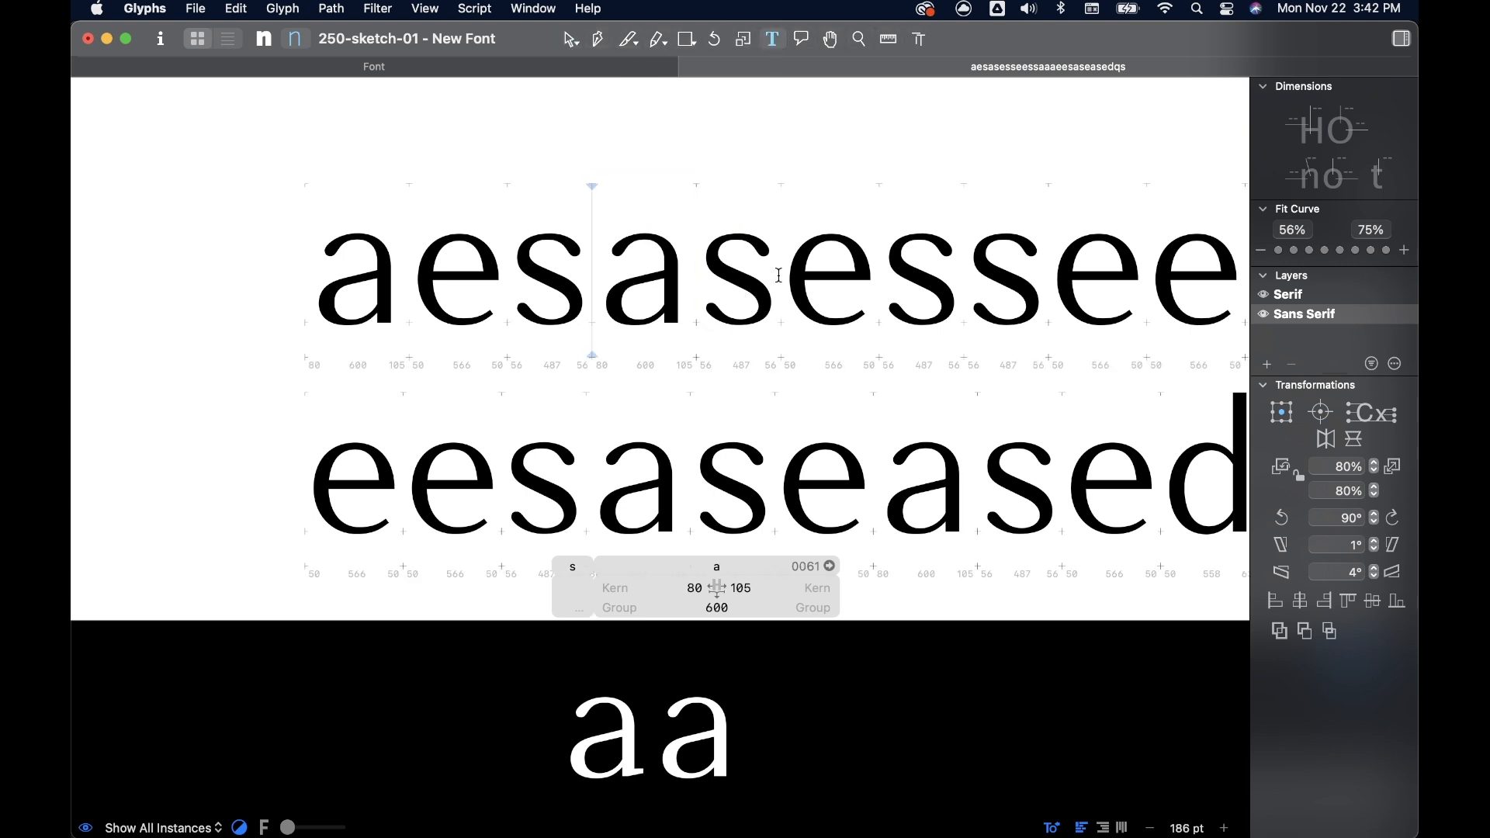
pyautogui.click(779, 276)
pyautogui.write('n')
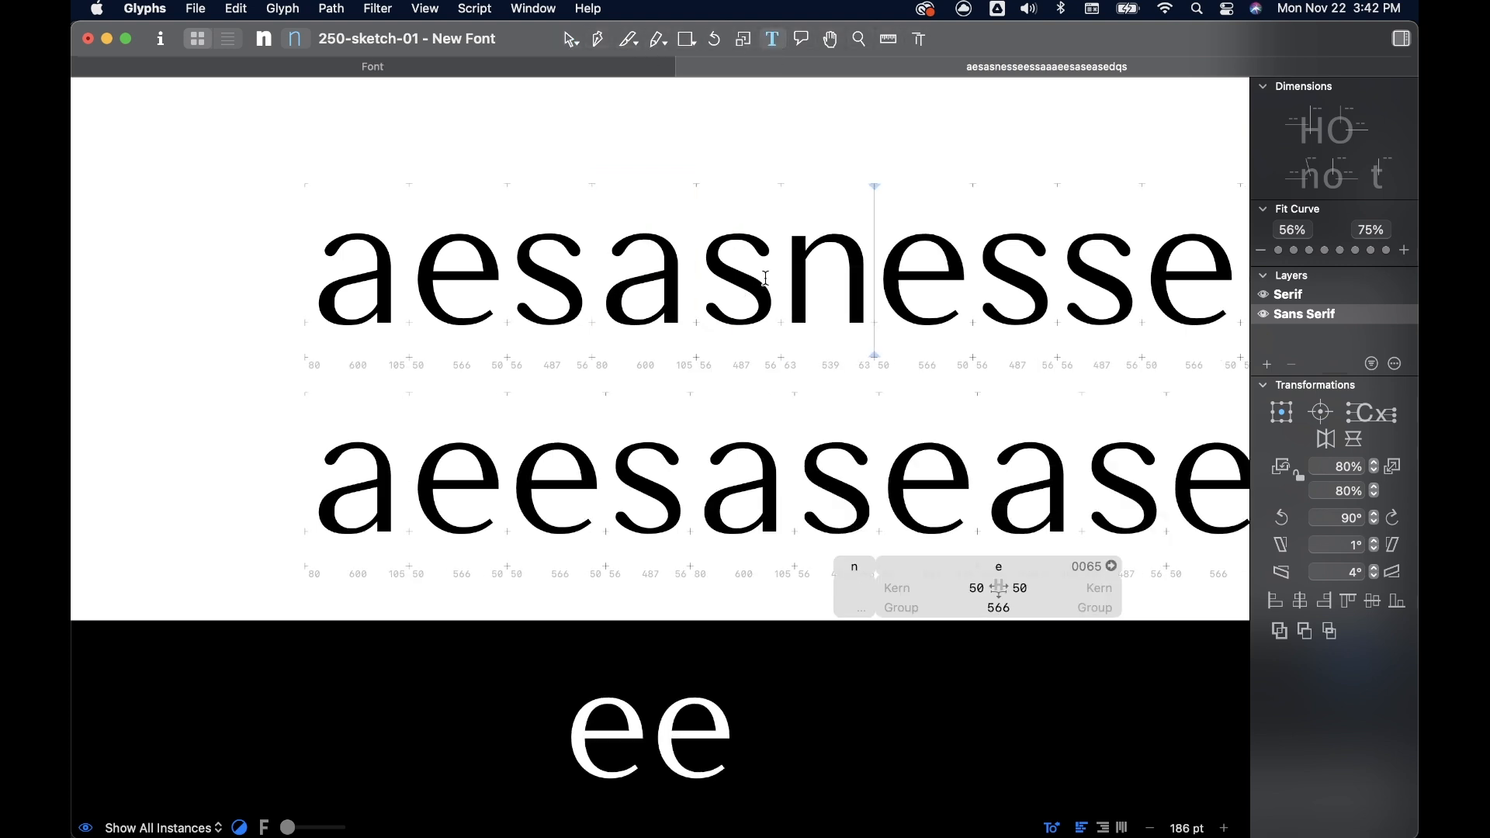
pyautogui.click(774, 264)
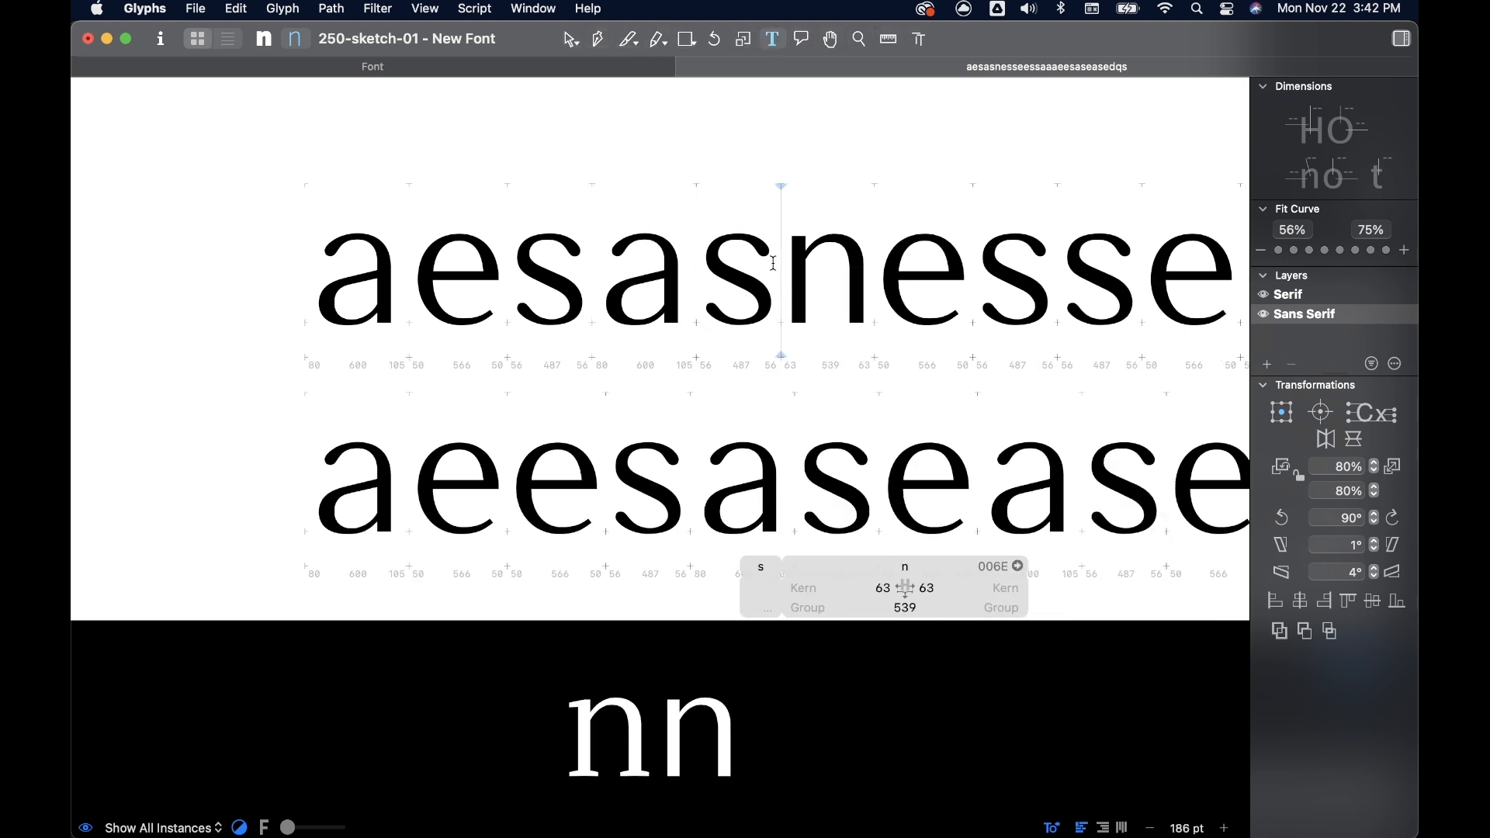
# - Set both sidebearings of the Sans Serif a to 63
pyautogui.click(590, 268)
pyautogui.click(752, 585)
pyautogui.write('63')
pyautogui.click(681, 589)
pyautogui.write('63')
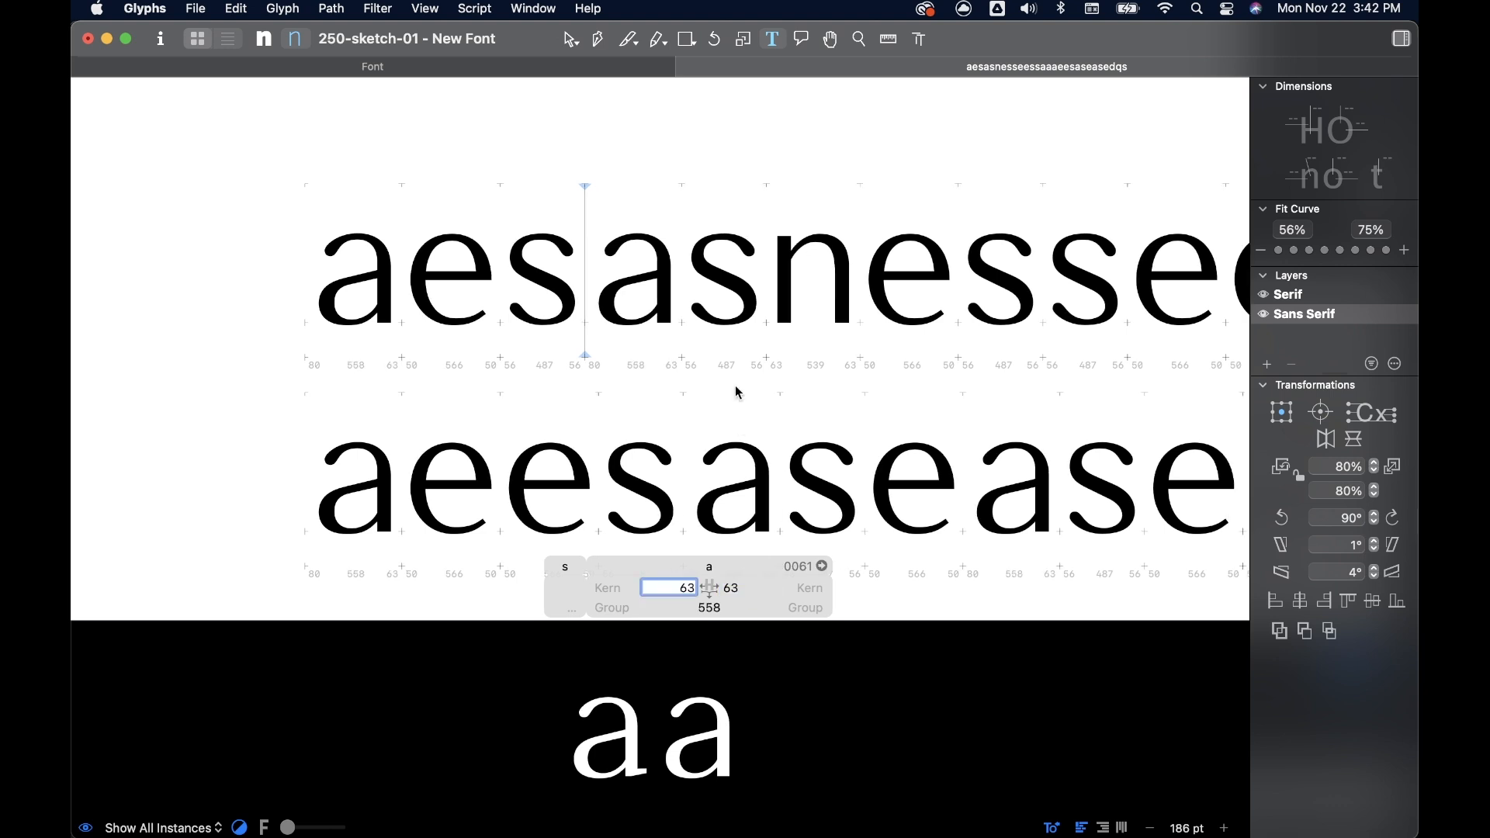
pyautogui.click(935, 302)
# - Set the a's sidebearings on its Serif layer to 63 on the left and 56 on the right
pyautogui.click(1281, 296)
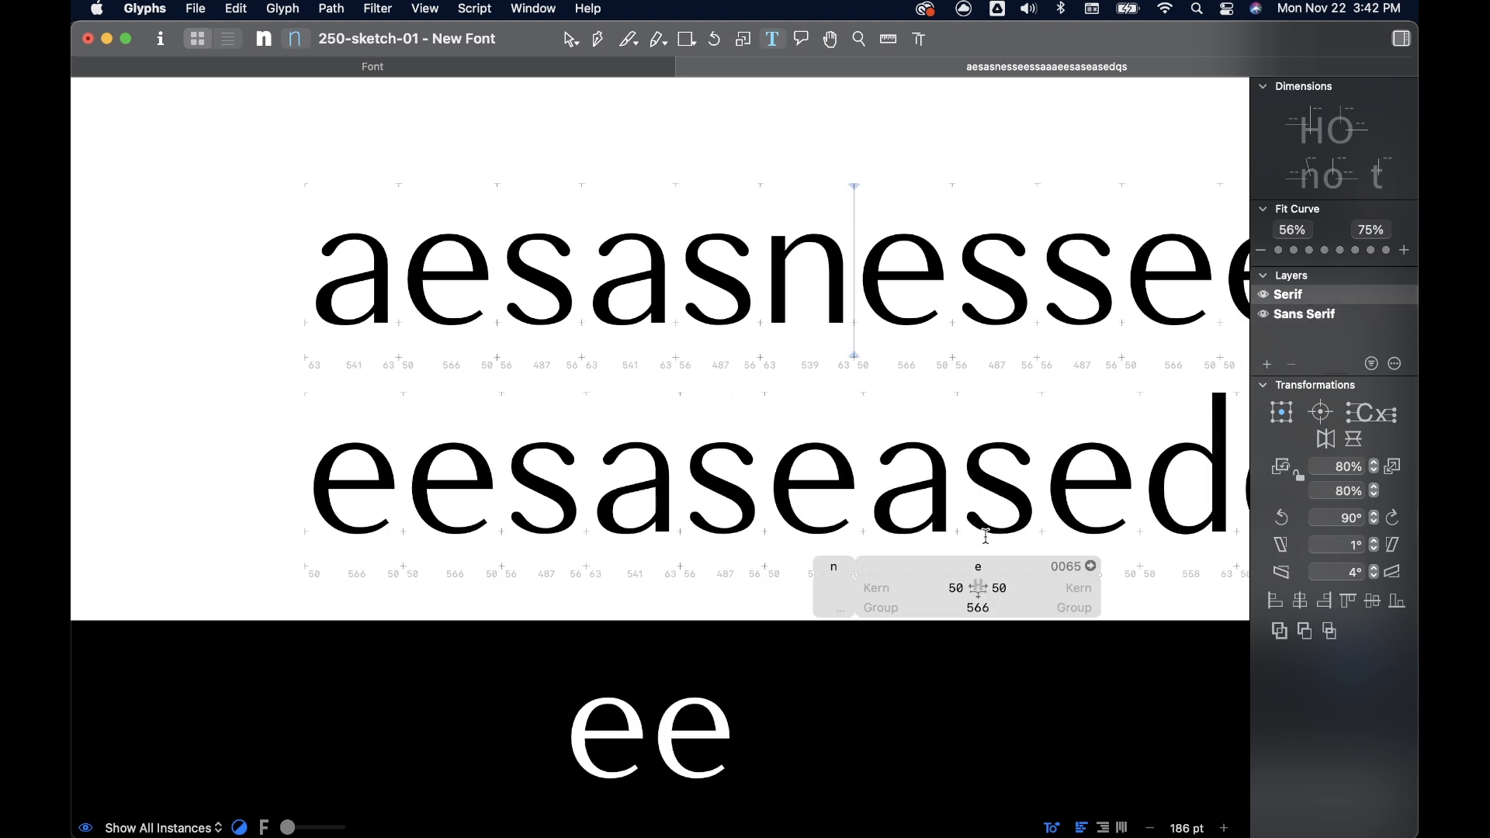
pyautogui.click(634, 244)
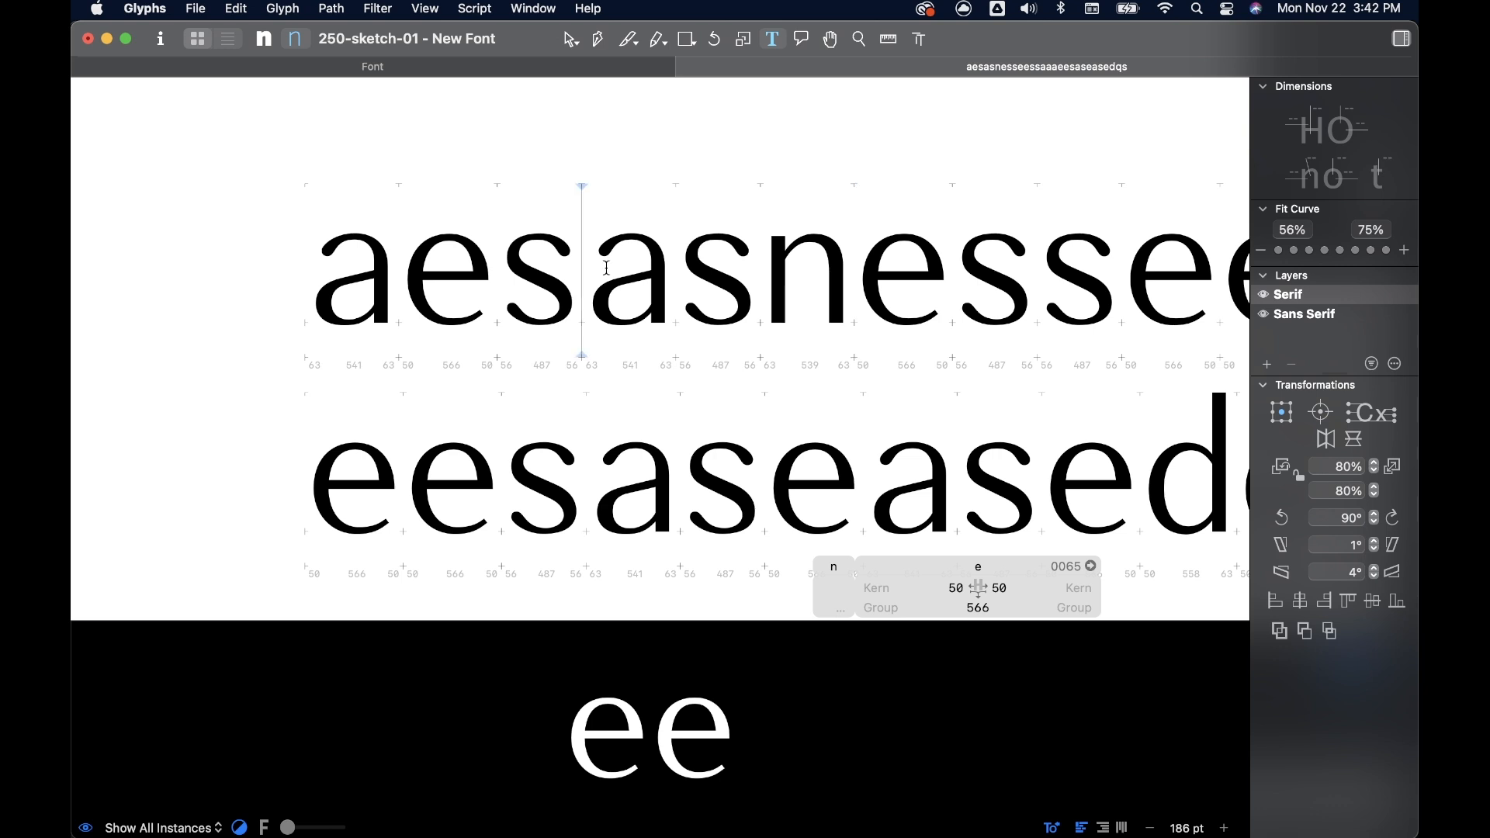
pyautogui.click(1311, 296)
pyautogui.click(737, 589)
pyautogui.write('63')
pyautogui.click(692, 589)
pyautogui.write('63')
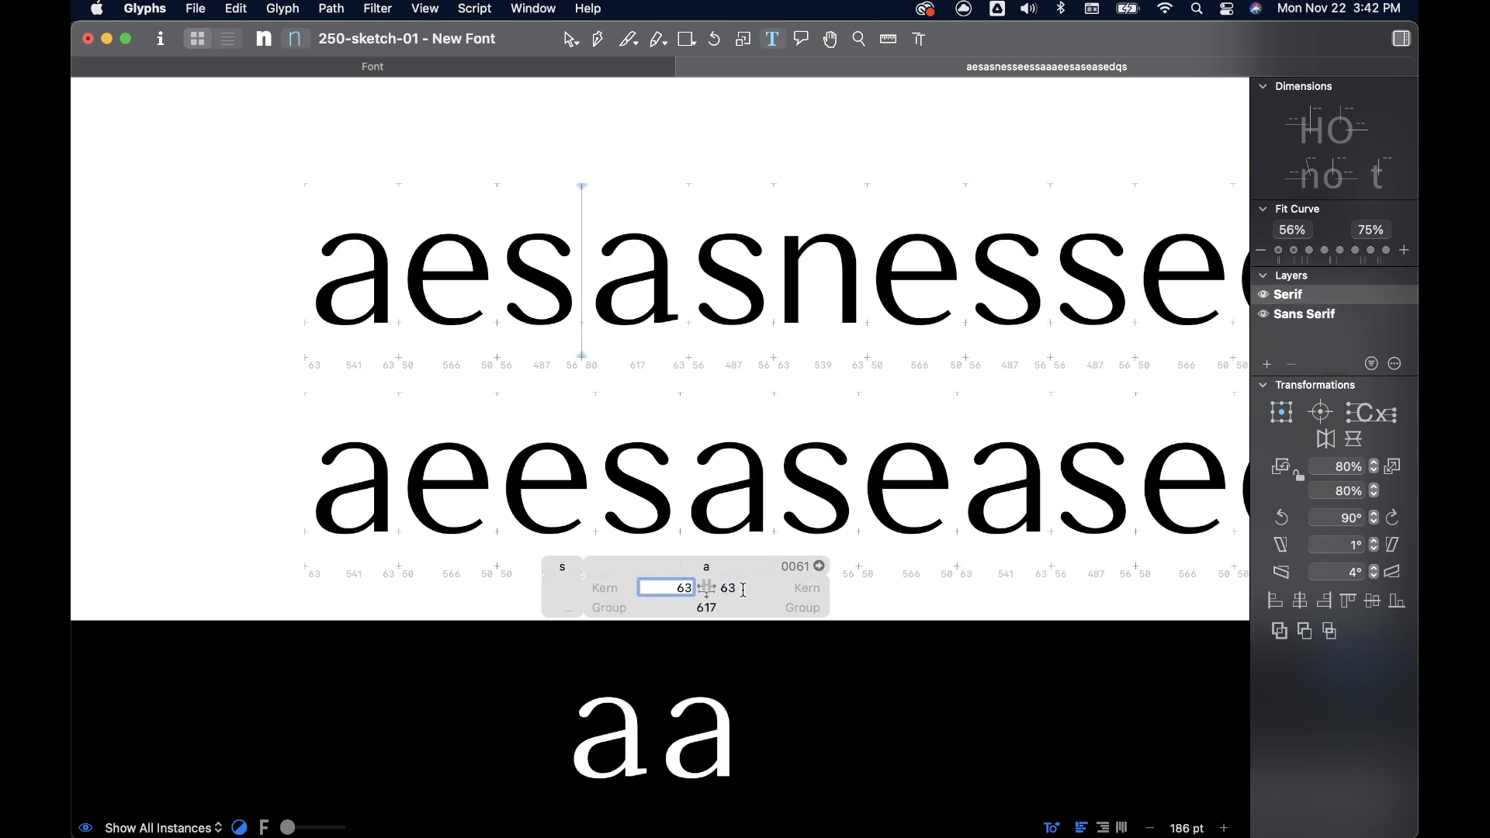
pyautogui.press('Tab')
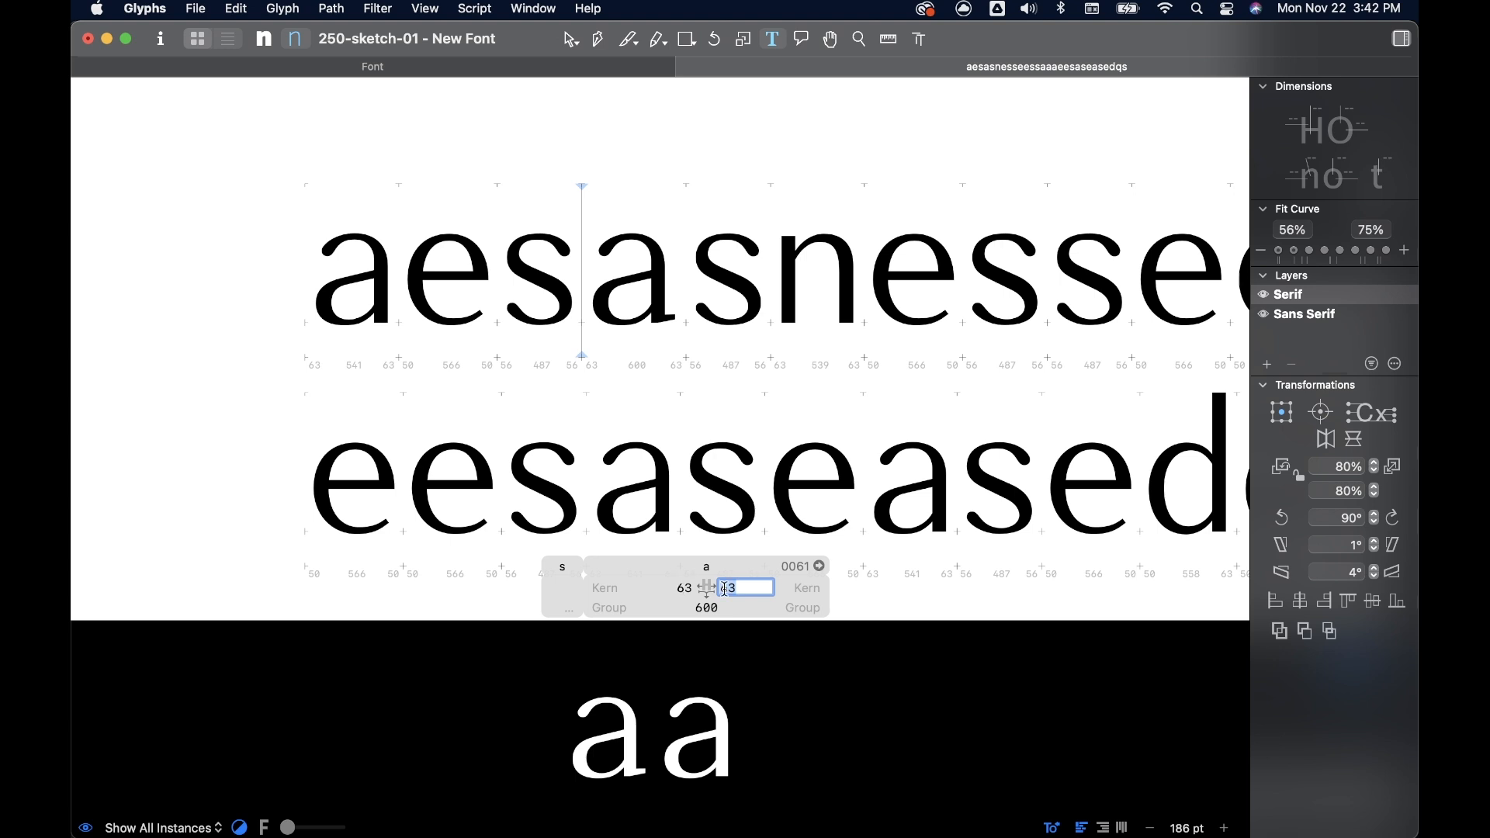
pyautogui.click(785, 396)
# - Review the respaced a in the test text at small sizes, first in the Sans Serif and then in the Serif master
pyautogui.scroll(-5, 890, 379)
pyautogui.hscroll(1, 890, 385)
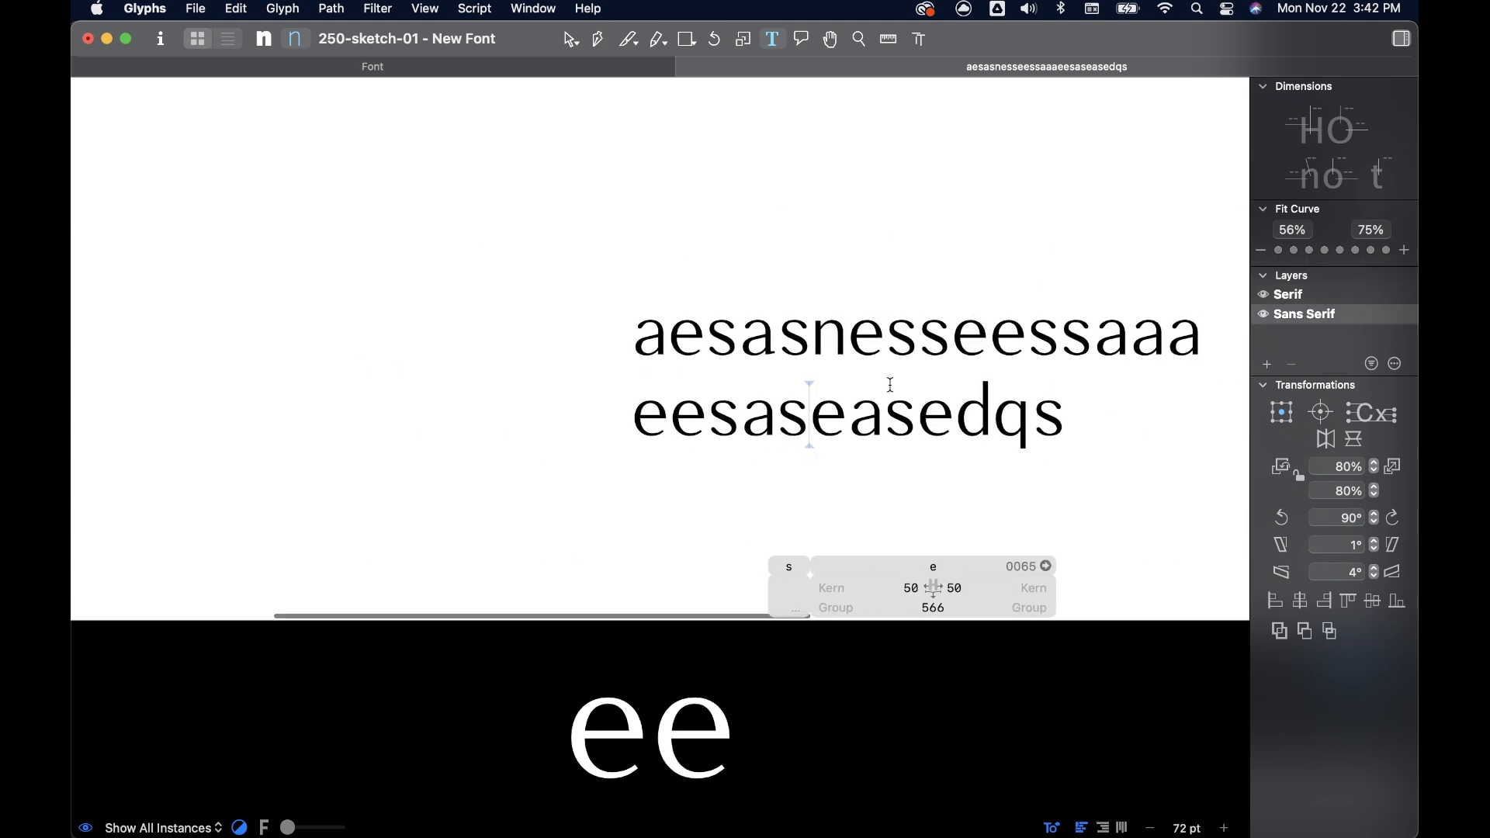
pyautogui.scroll(1, 890, 385)
pyautogui.hscroll(1, 890, 385)
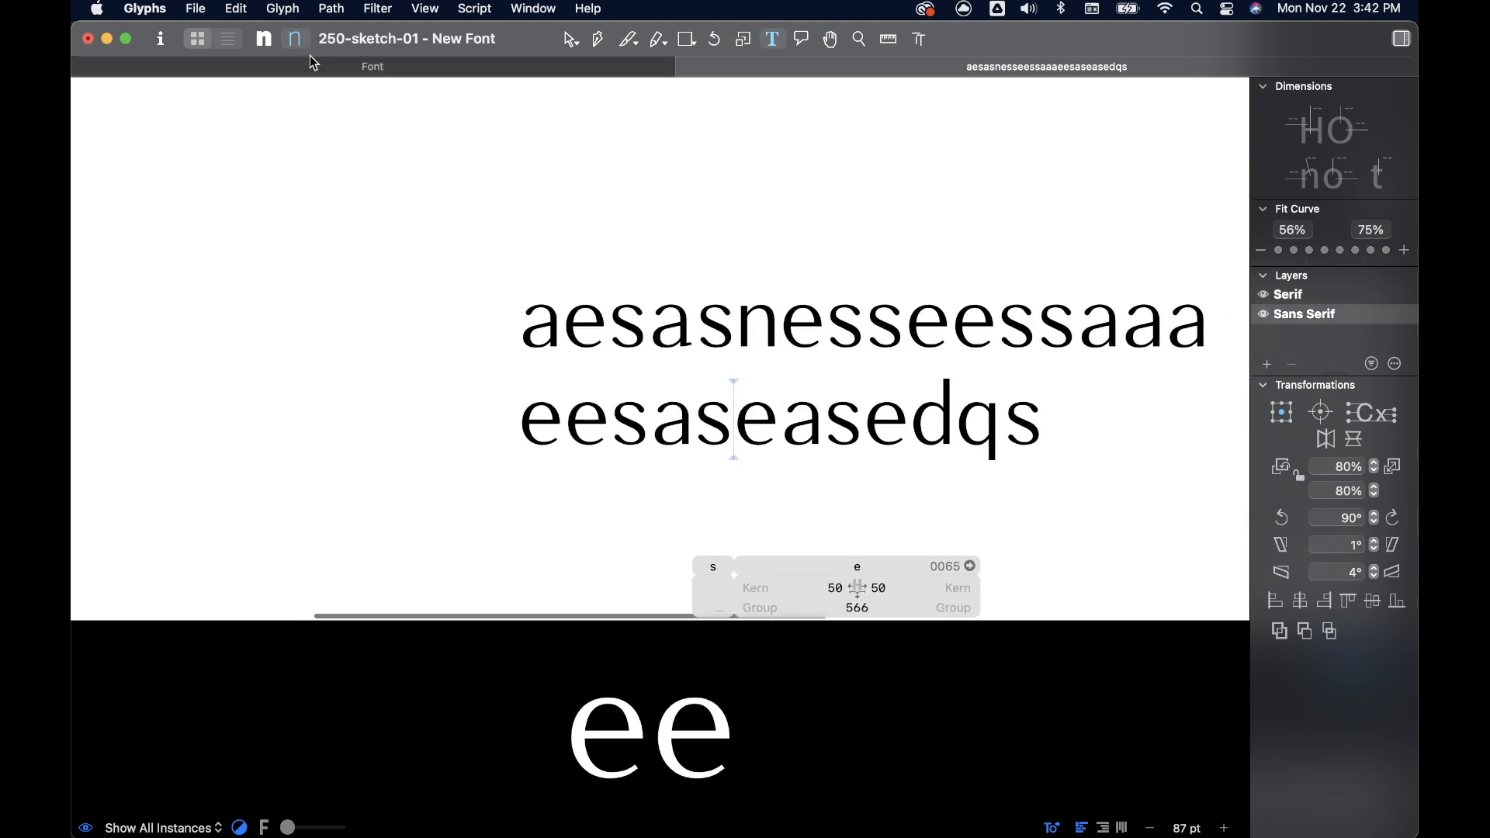
pyautogui.press('super+1')
pyautogui.click(656, 378)
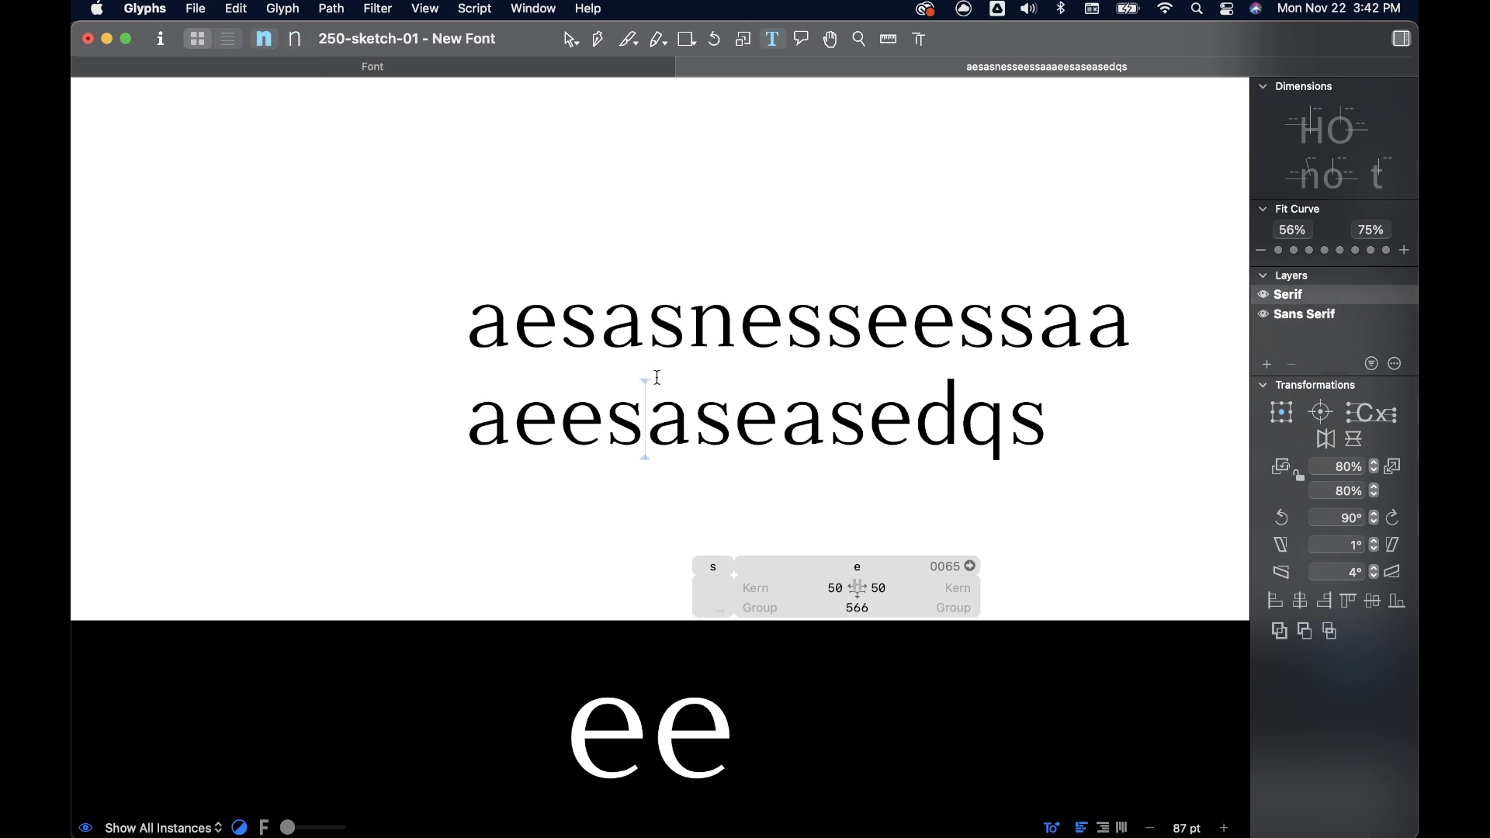
pyautogui.scroll(-3, 852, 266)
pyautogui.scroll(2, 860, 306)
pyautogui.scroll(-2, 856, 435)
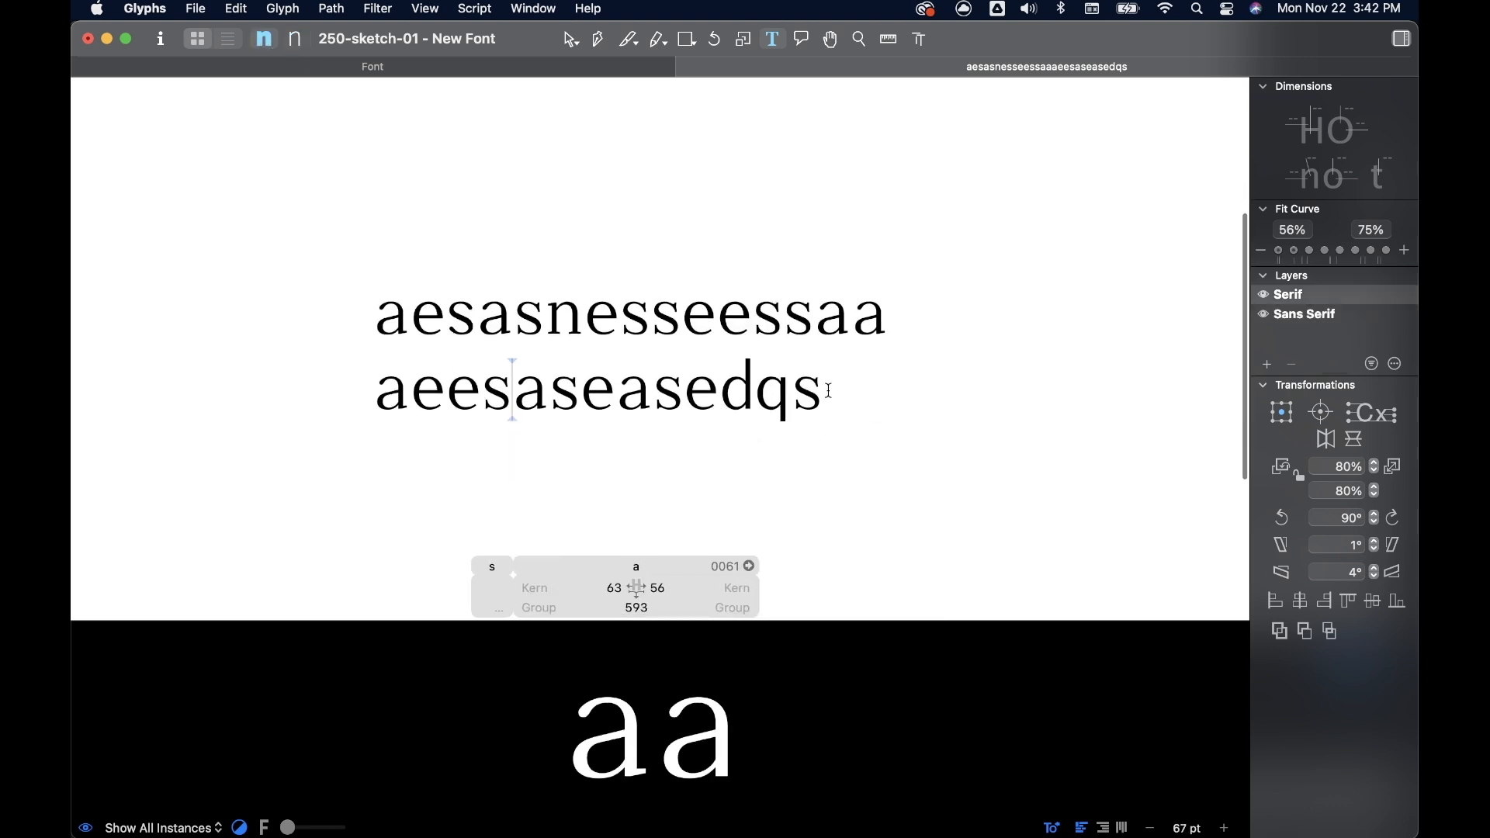
# - Add a third line reading "nasammassaenr" at the end of the test text
pyautogui.click(825, 387)
pyautogui.press('Return')
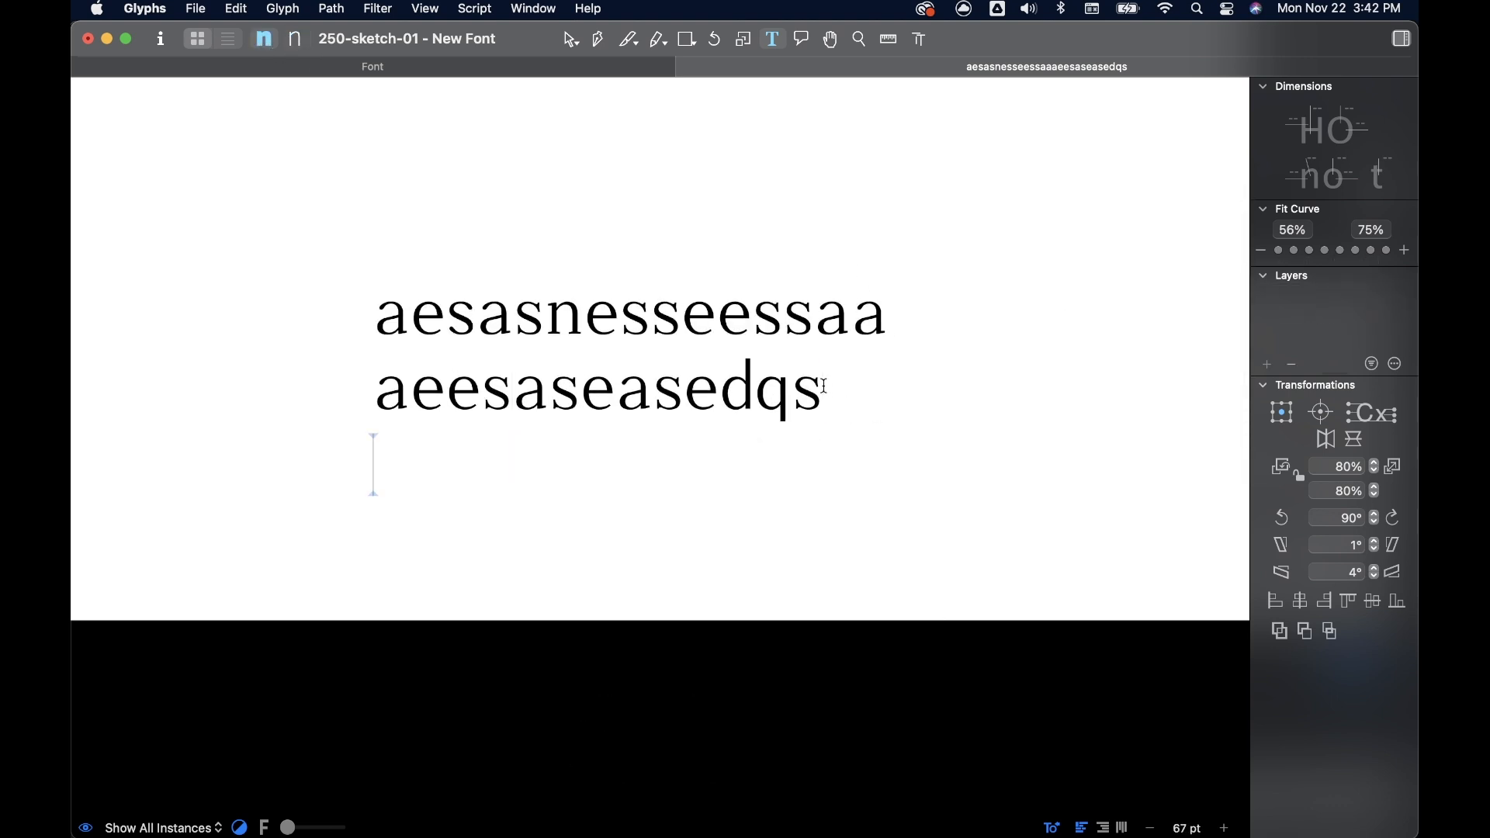
pyautogui.write('nasammassaenr')
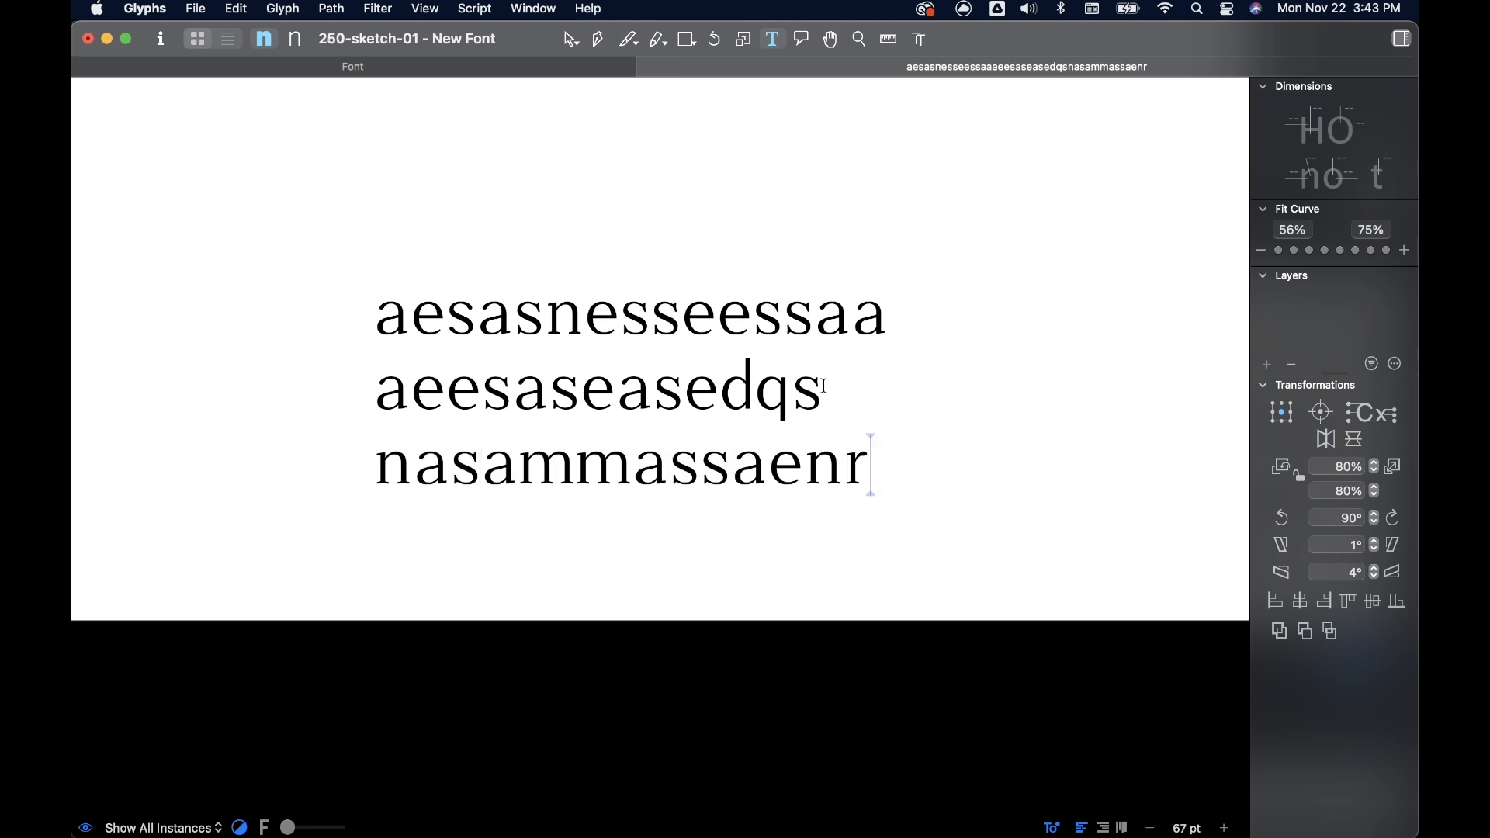
# - Compare the three lines of test text by switching between the Serif and Sans Serif masters
pyautogui.click(707, 379)
pyautogui.click(374, 299)
pyautogui.click(295, 39)
pyautogui.click(276, 40)
pyautogui.click(725, 382)
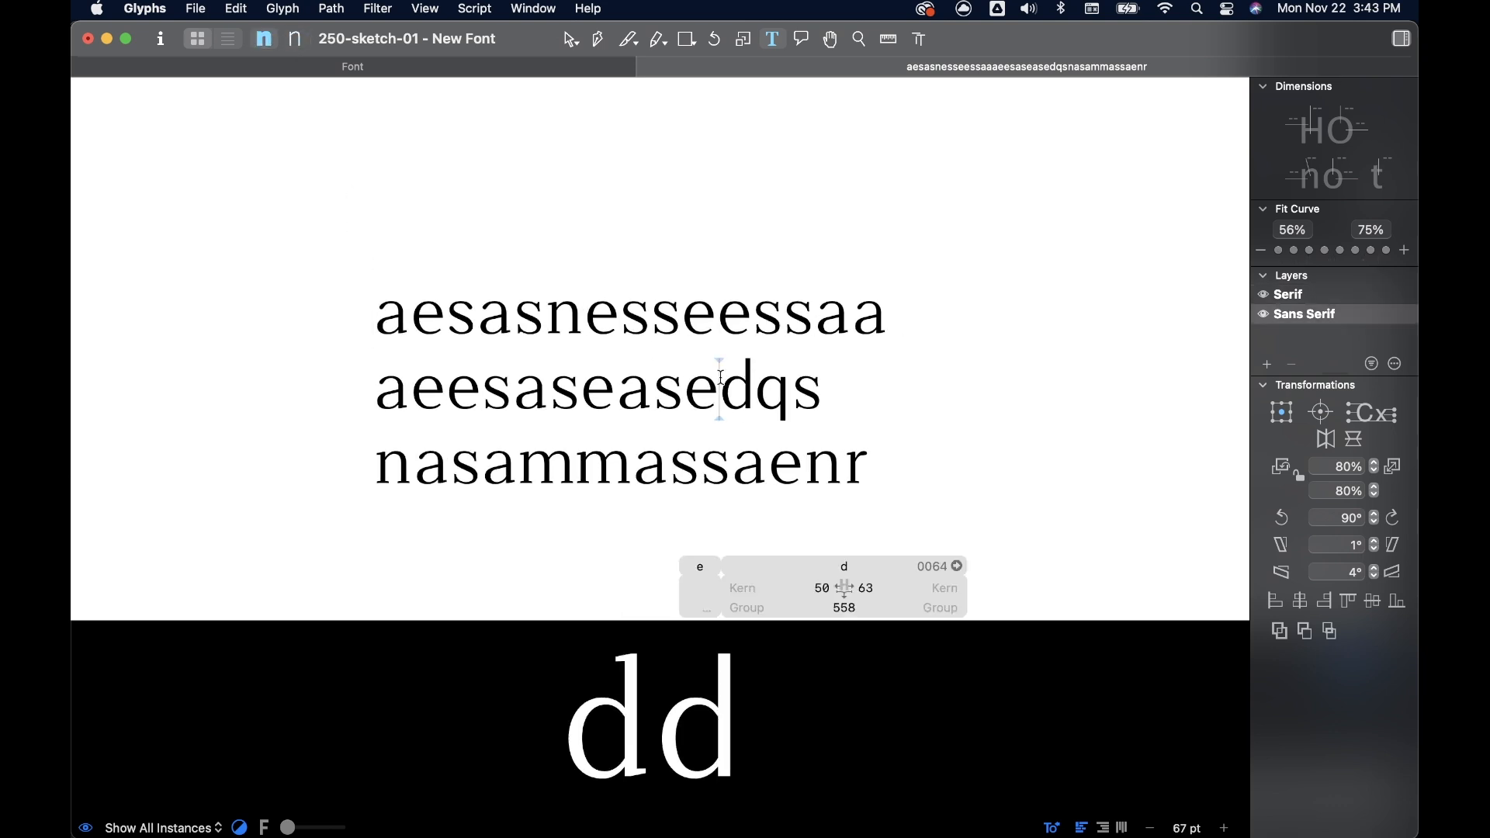
pyautogui.click(298, 40)
pyautogui.click(276, 41)
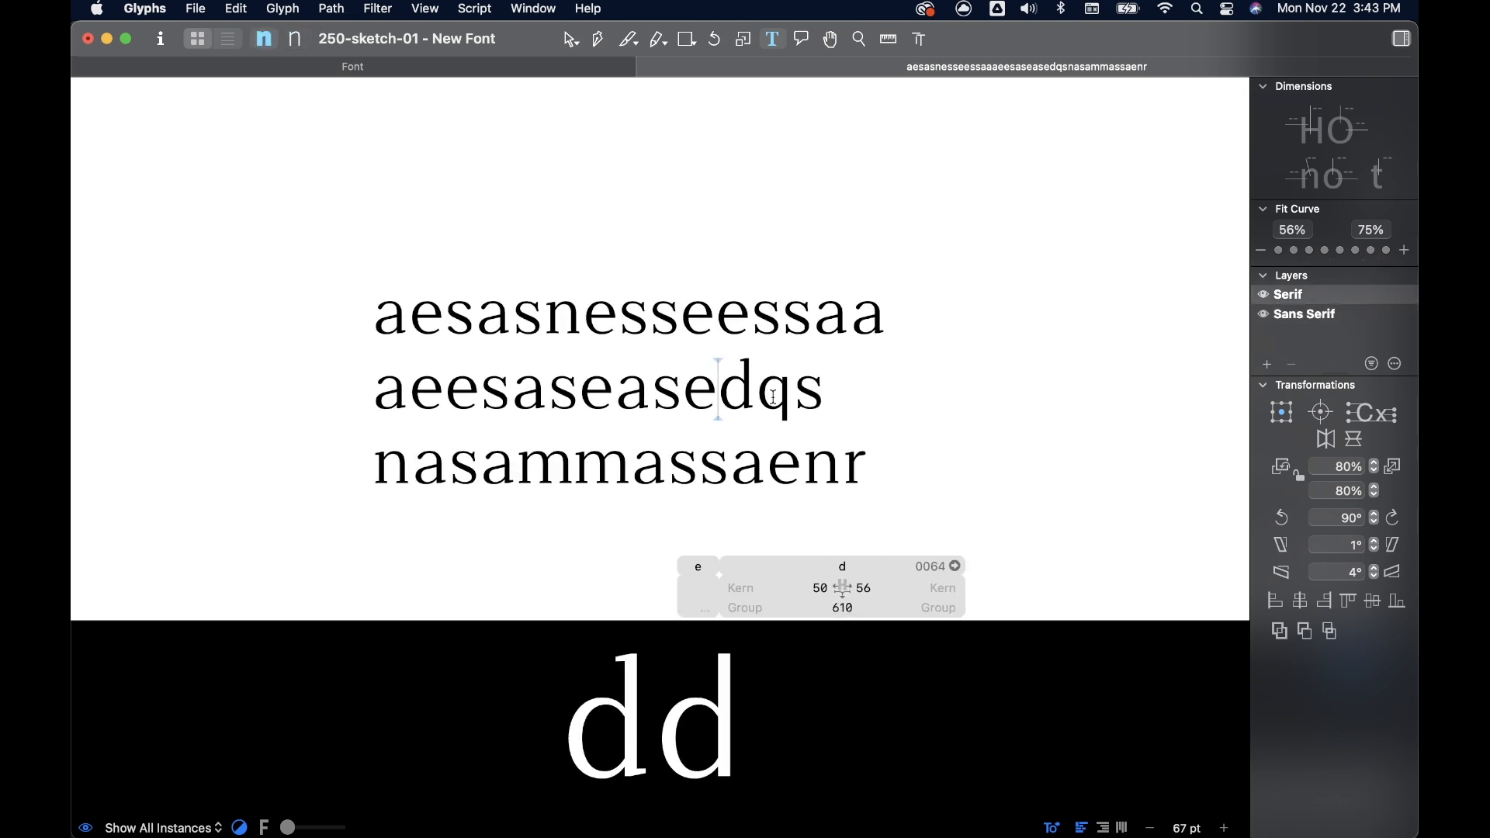